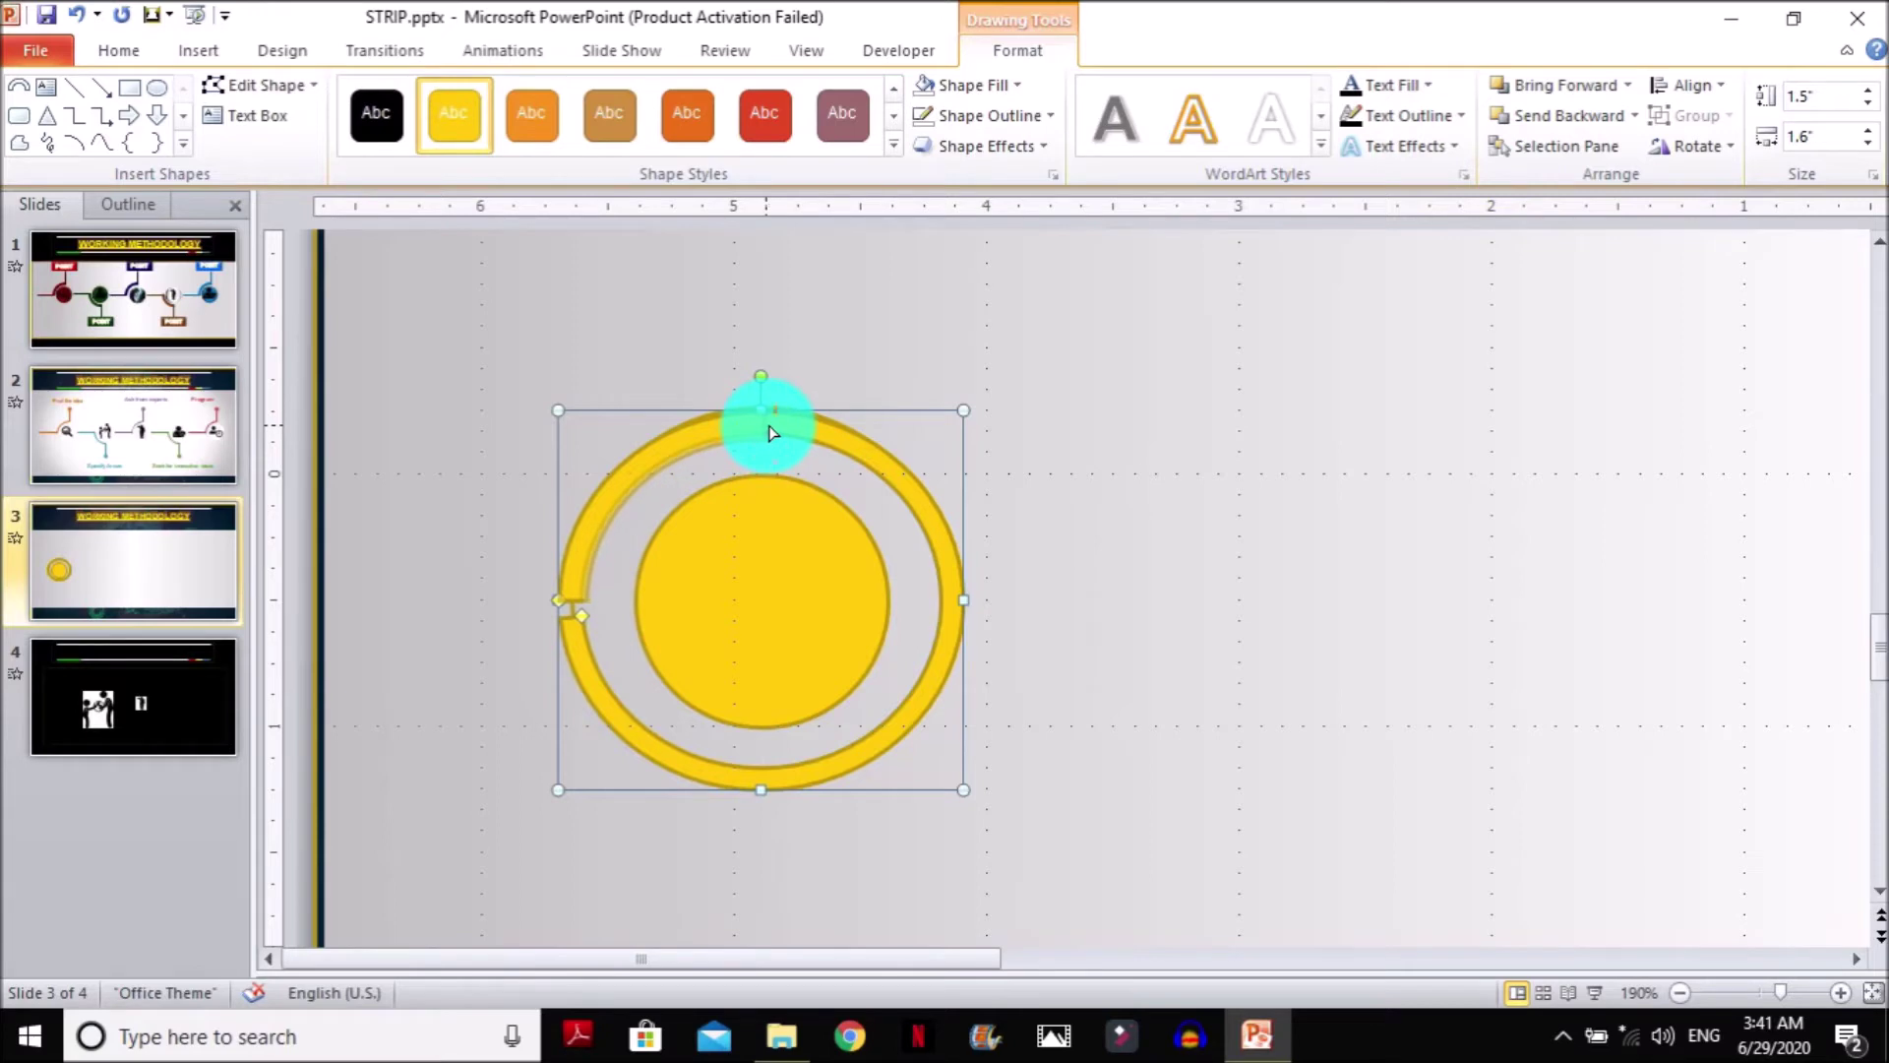
Reduce the ring around the yellow circle to a quarter arc over the circle's upper-left side
drag(771, 433, 765, 437)
click(886, 458)
key(Delete)
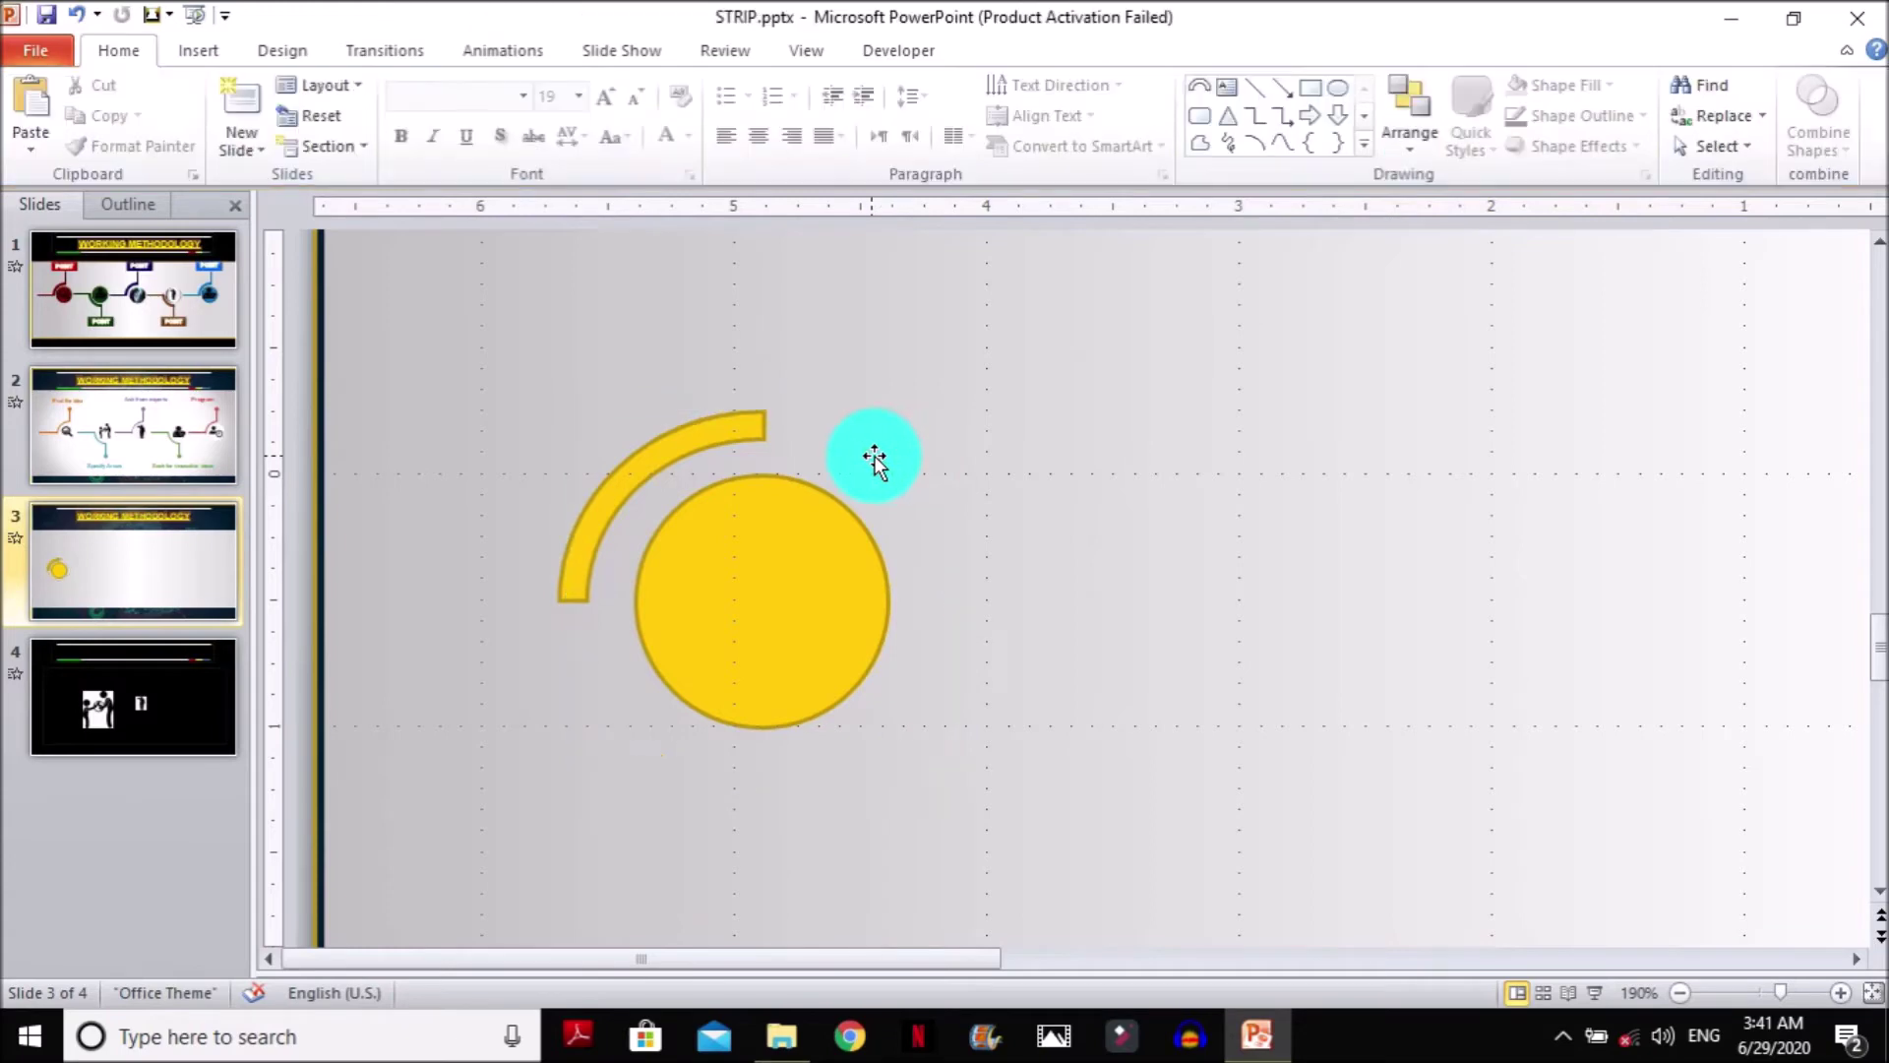
Draw a horizontal line about 1.13 inches long from the slide's left edge to the arc's lower end and set its weight to 6 pt
click(210, 59)
click(374, 114)
click(519, 455)
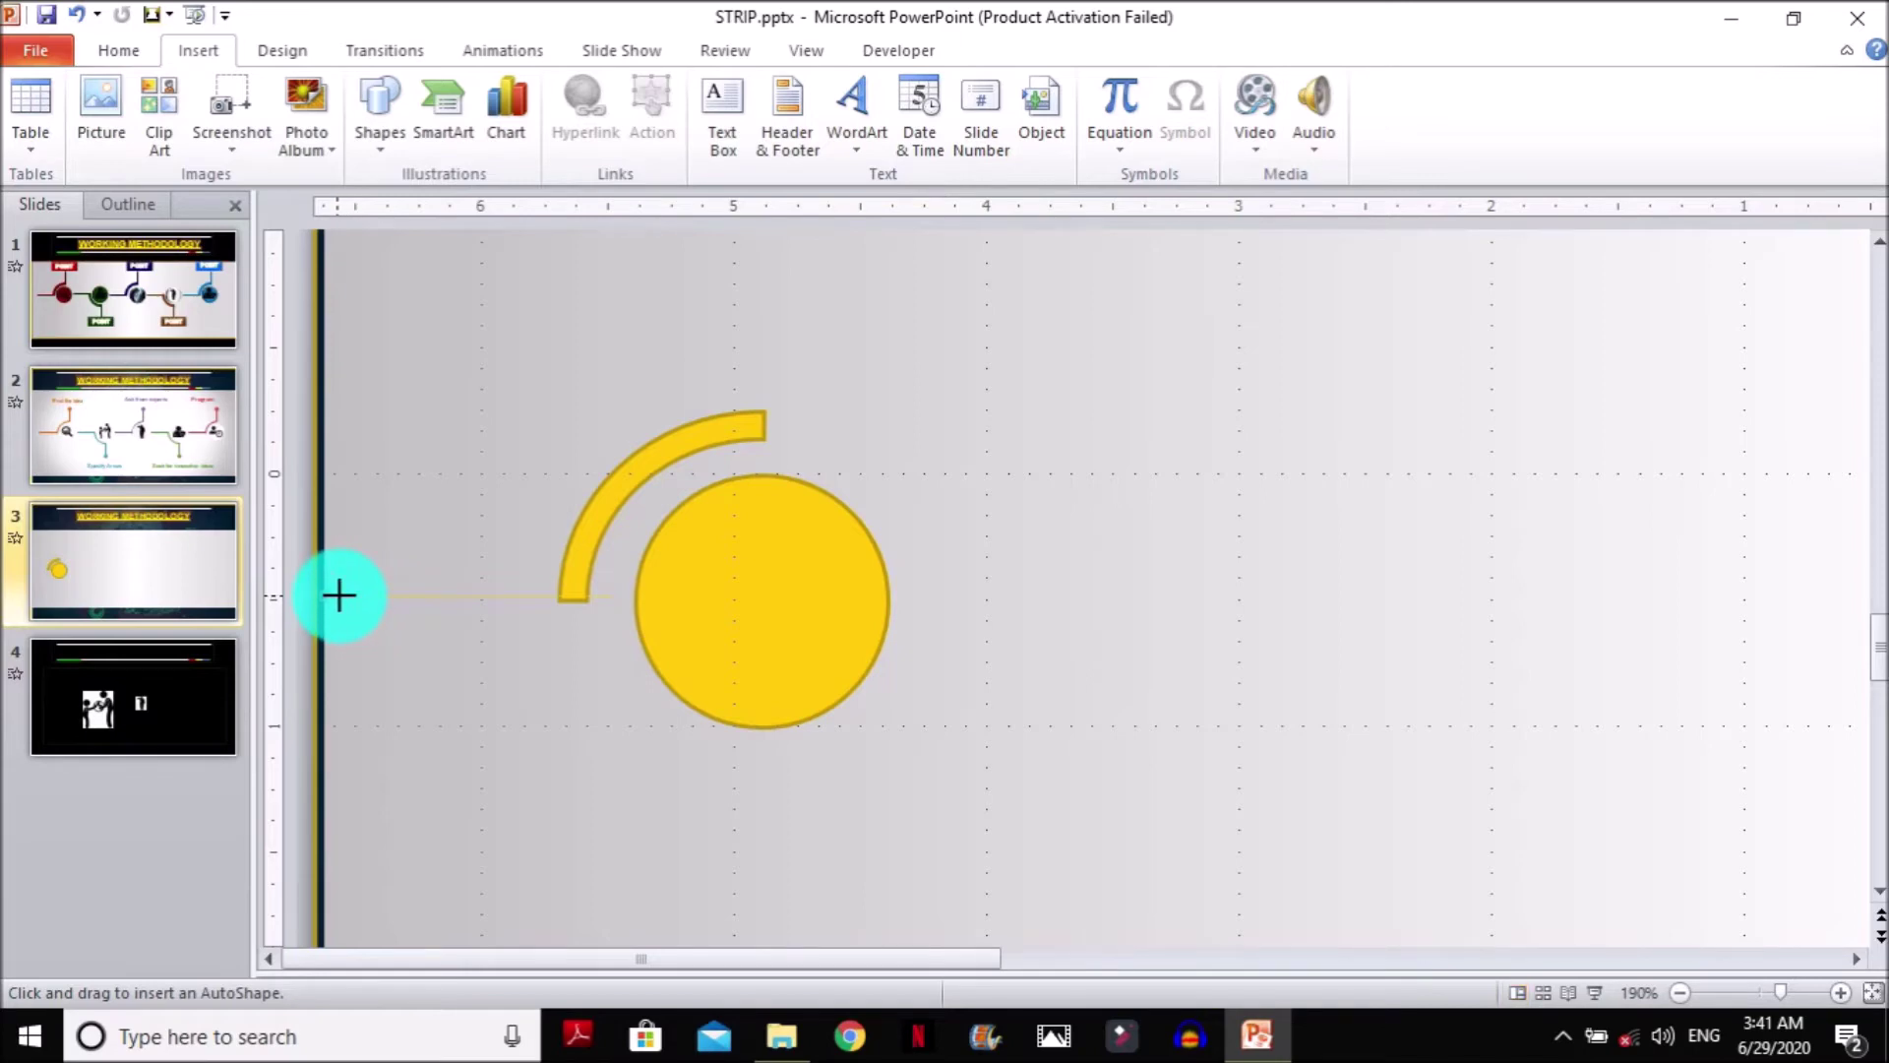
drag(338, 595, 334, 596)
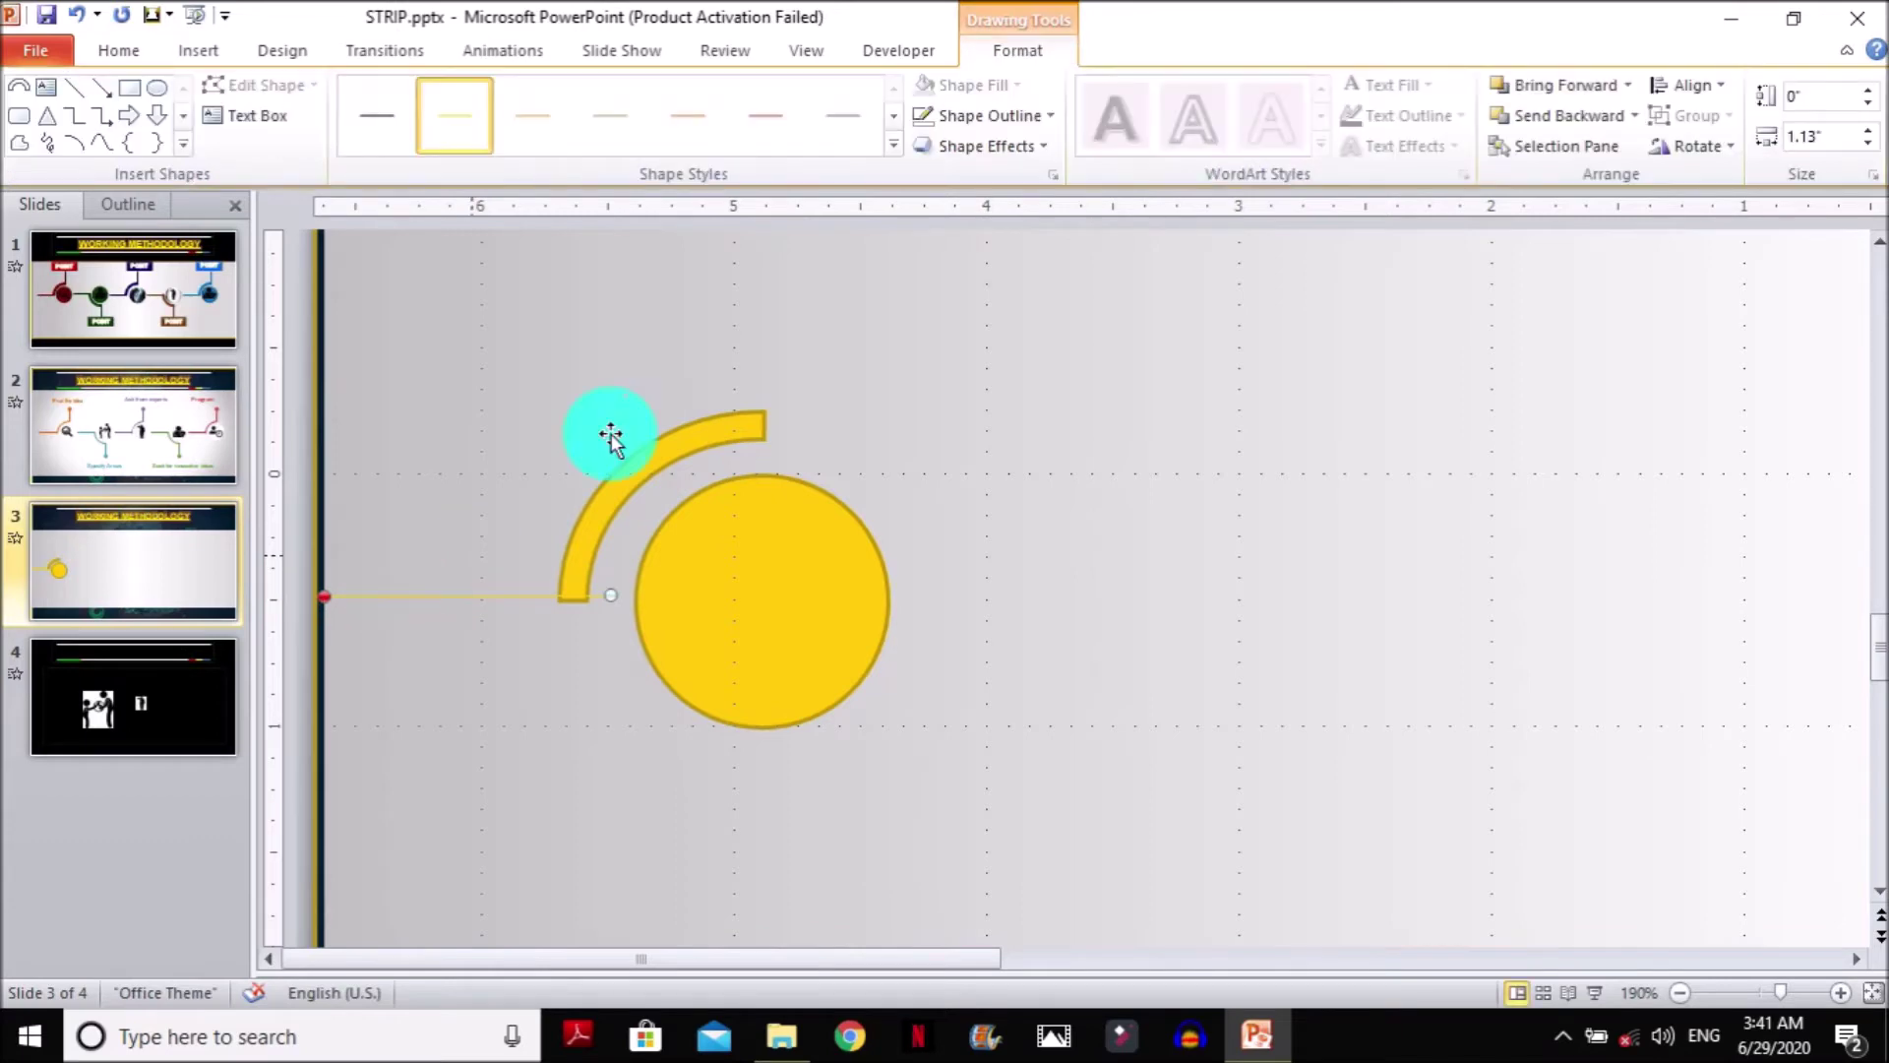
click(989, 120)
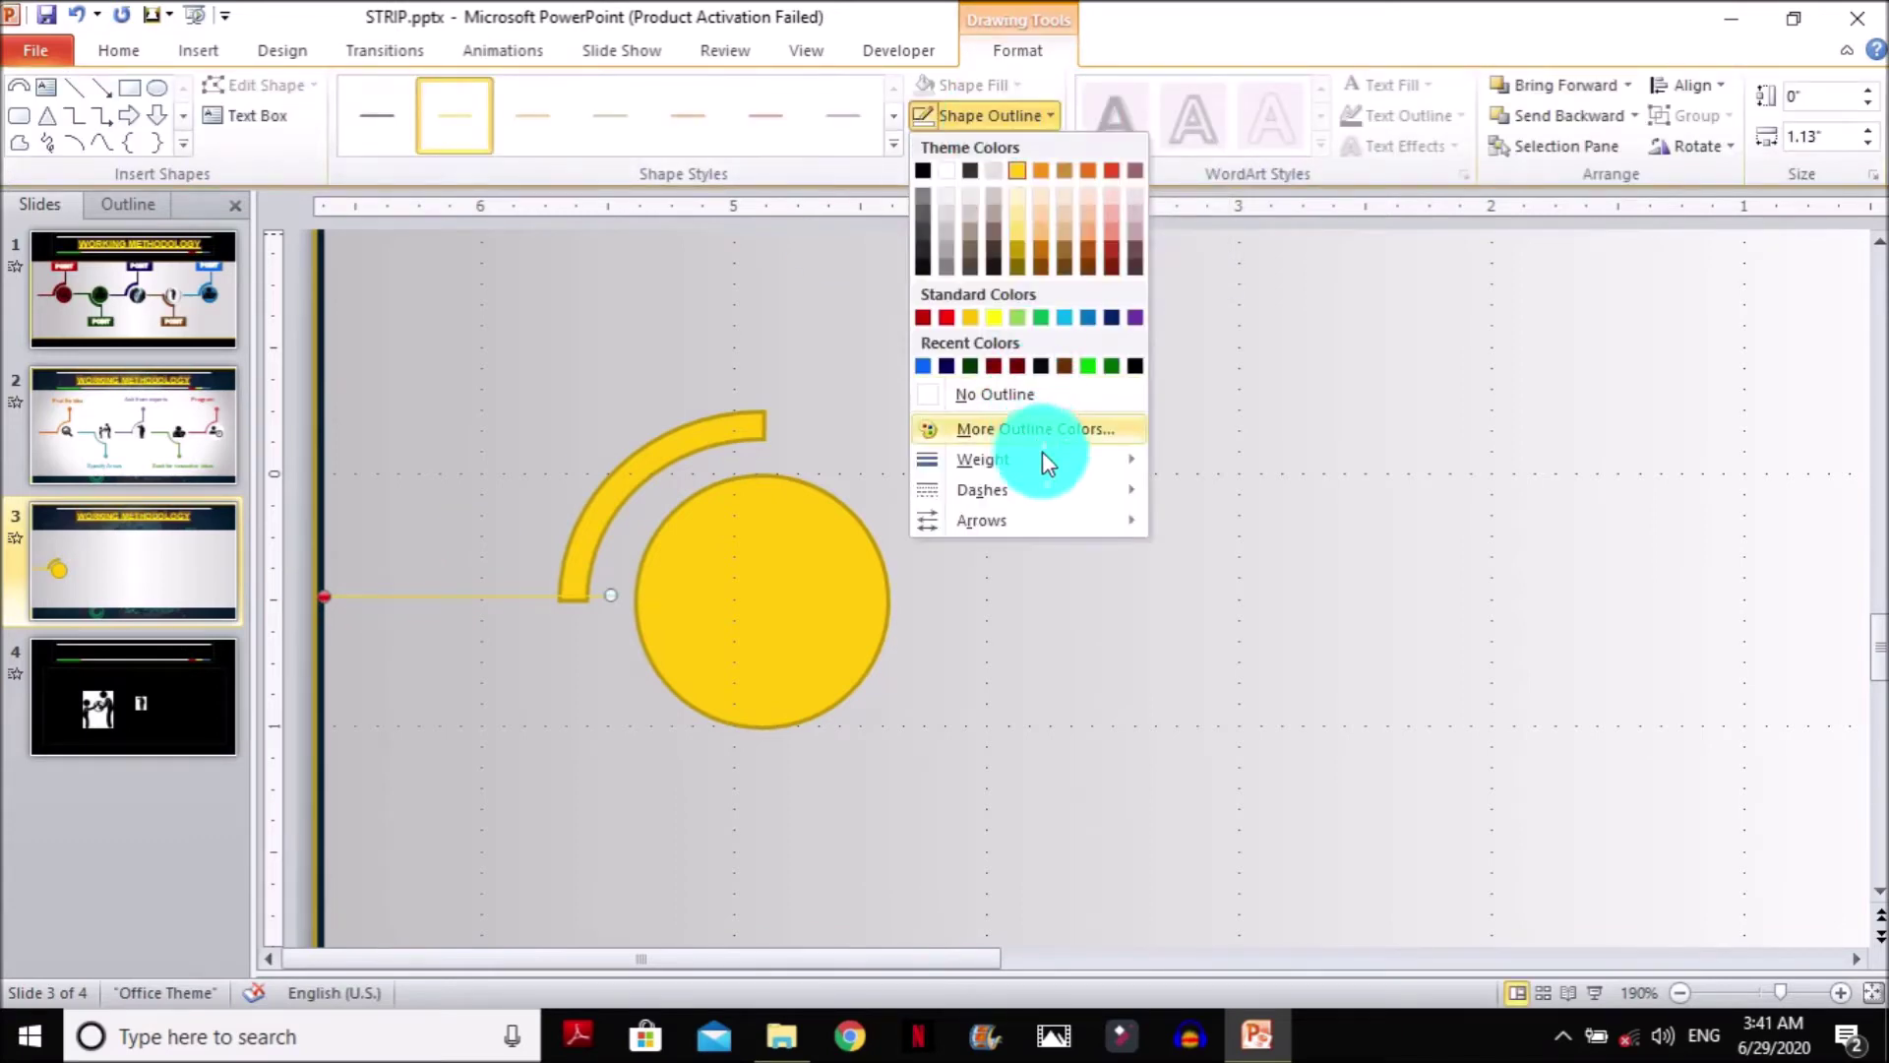
mouse_move(1043, 452)
click(1231, 706)
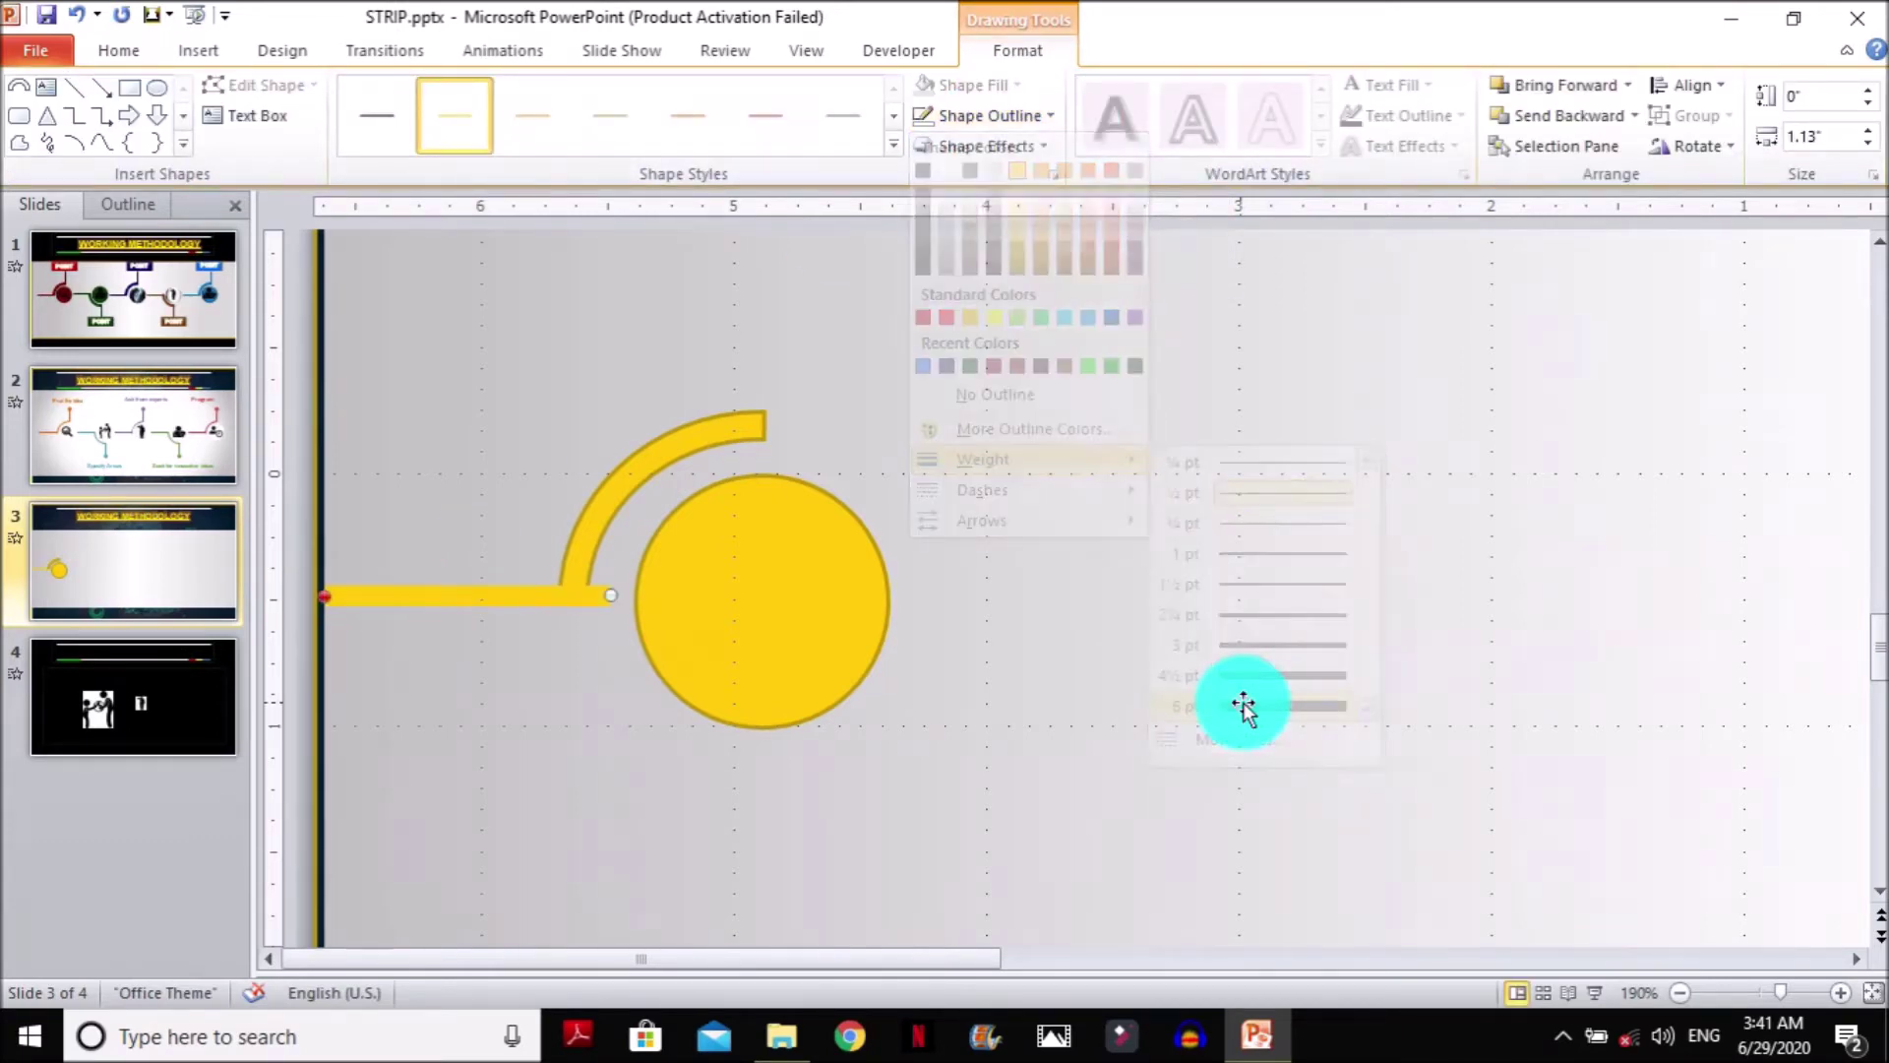
Remove the outline from the quarter arc
click(668, 454)
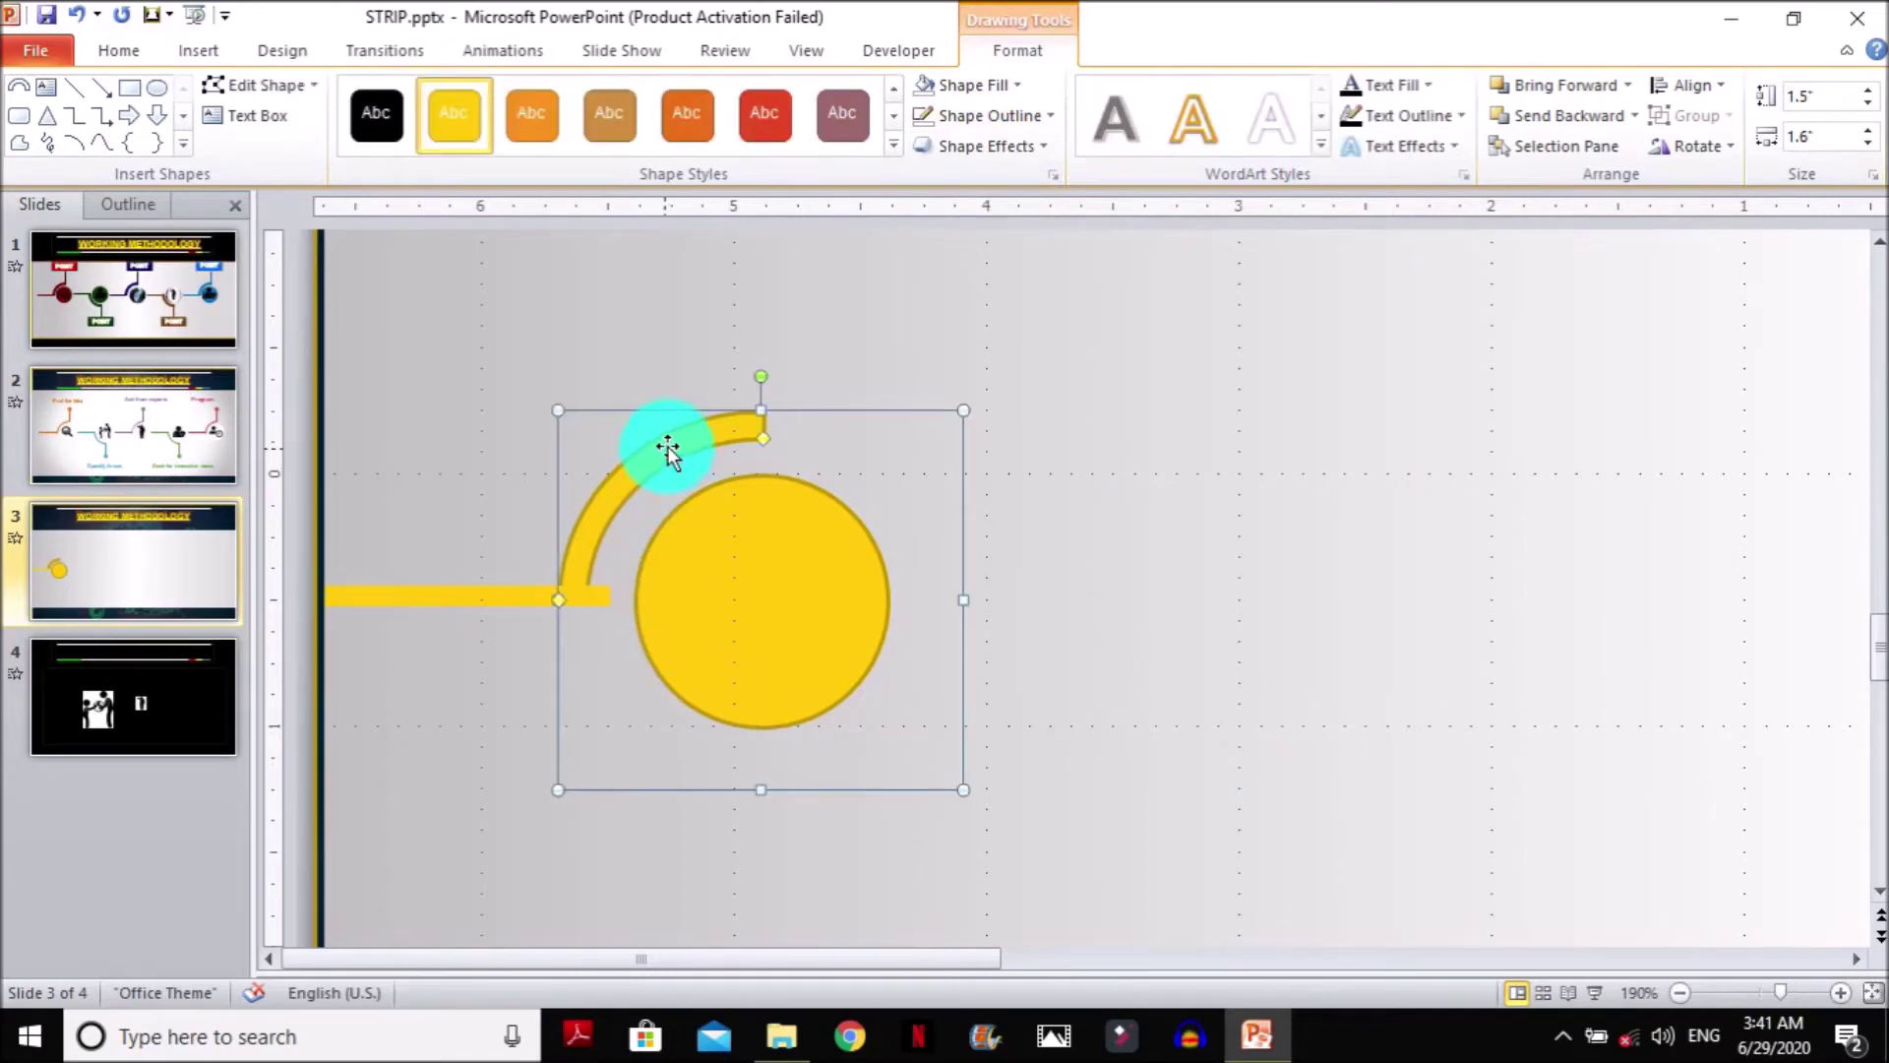
click(982, 117)
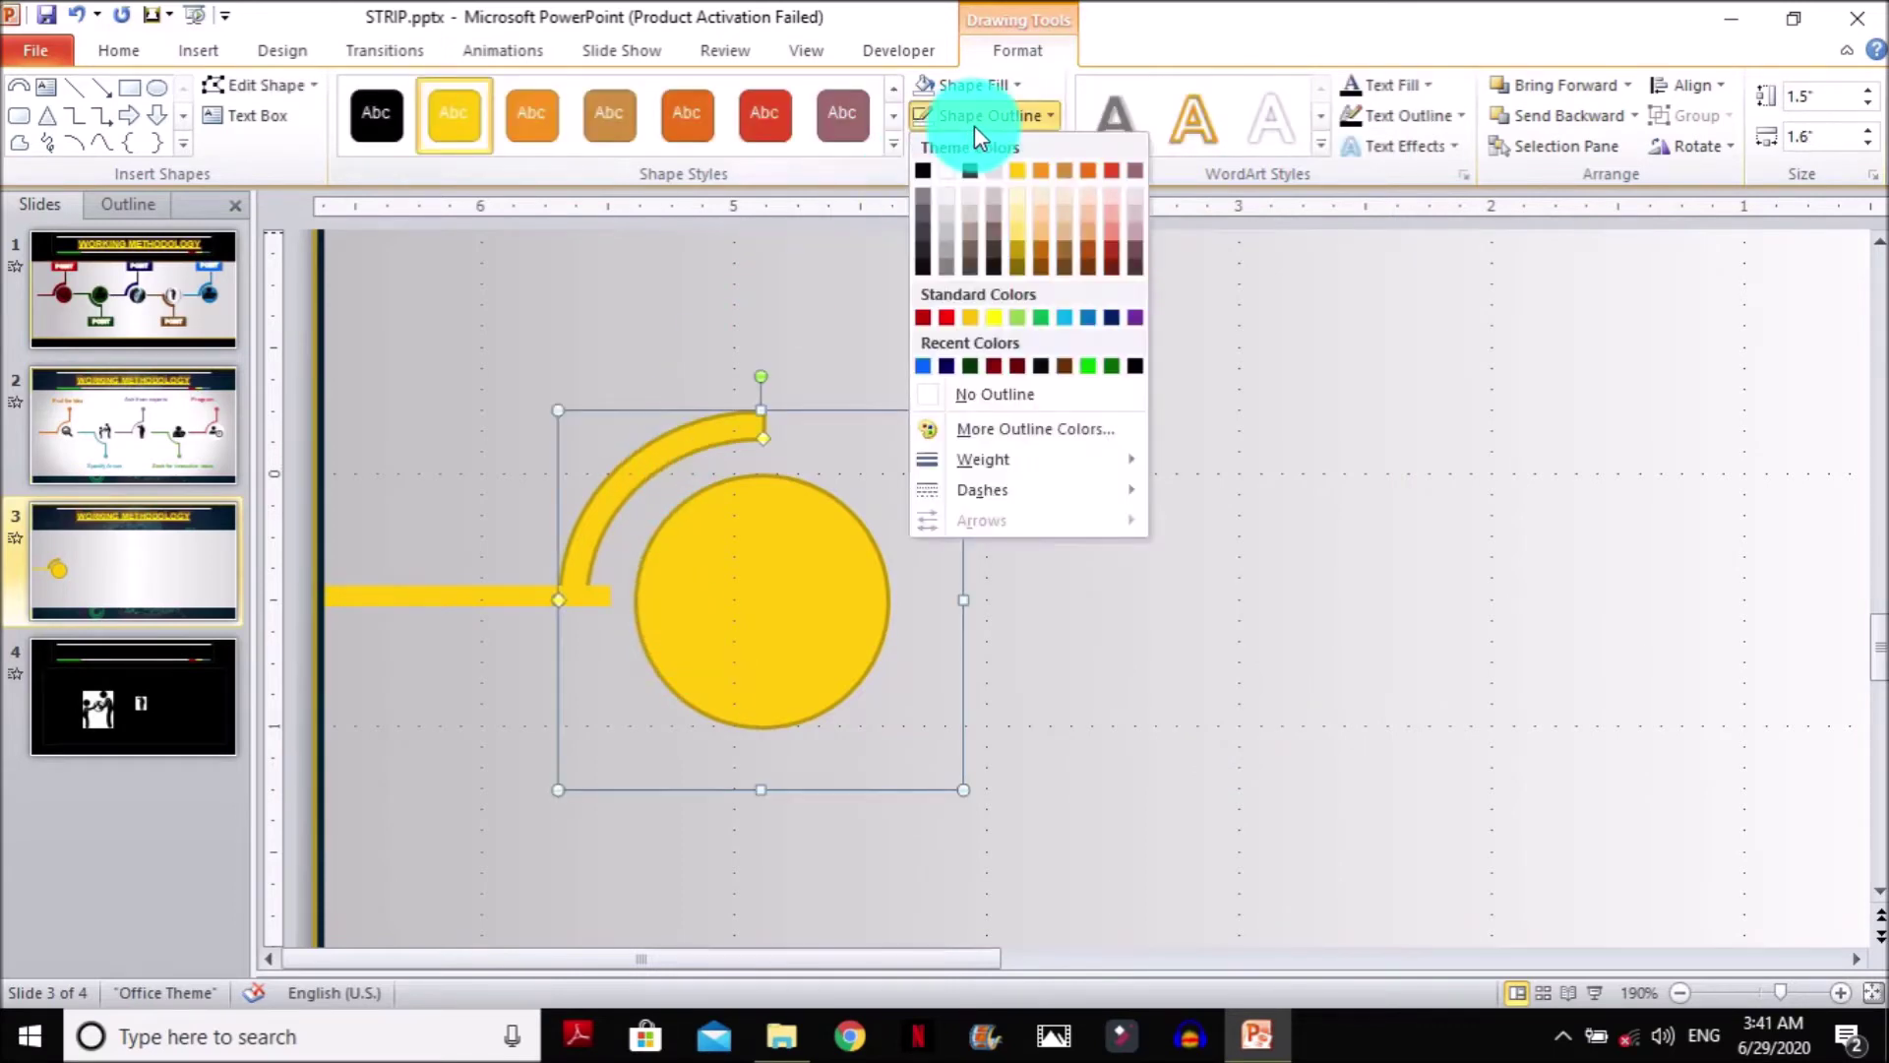
click(987, 396)
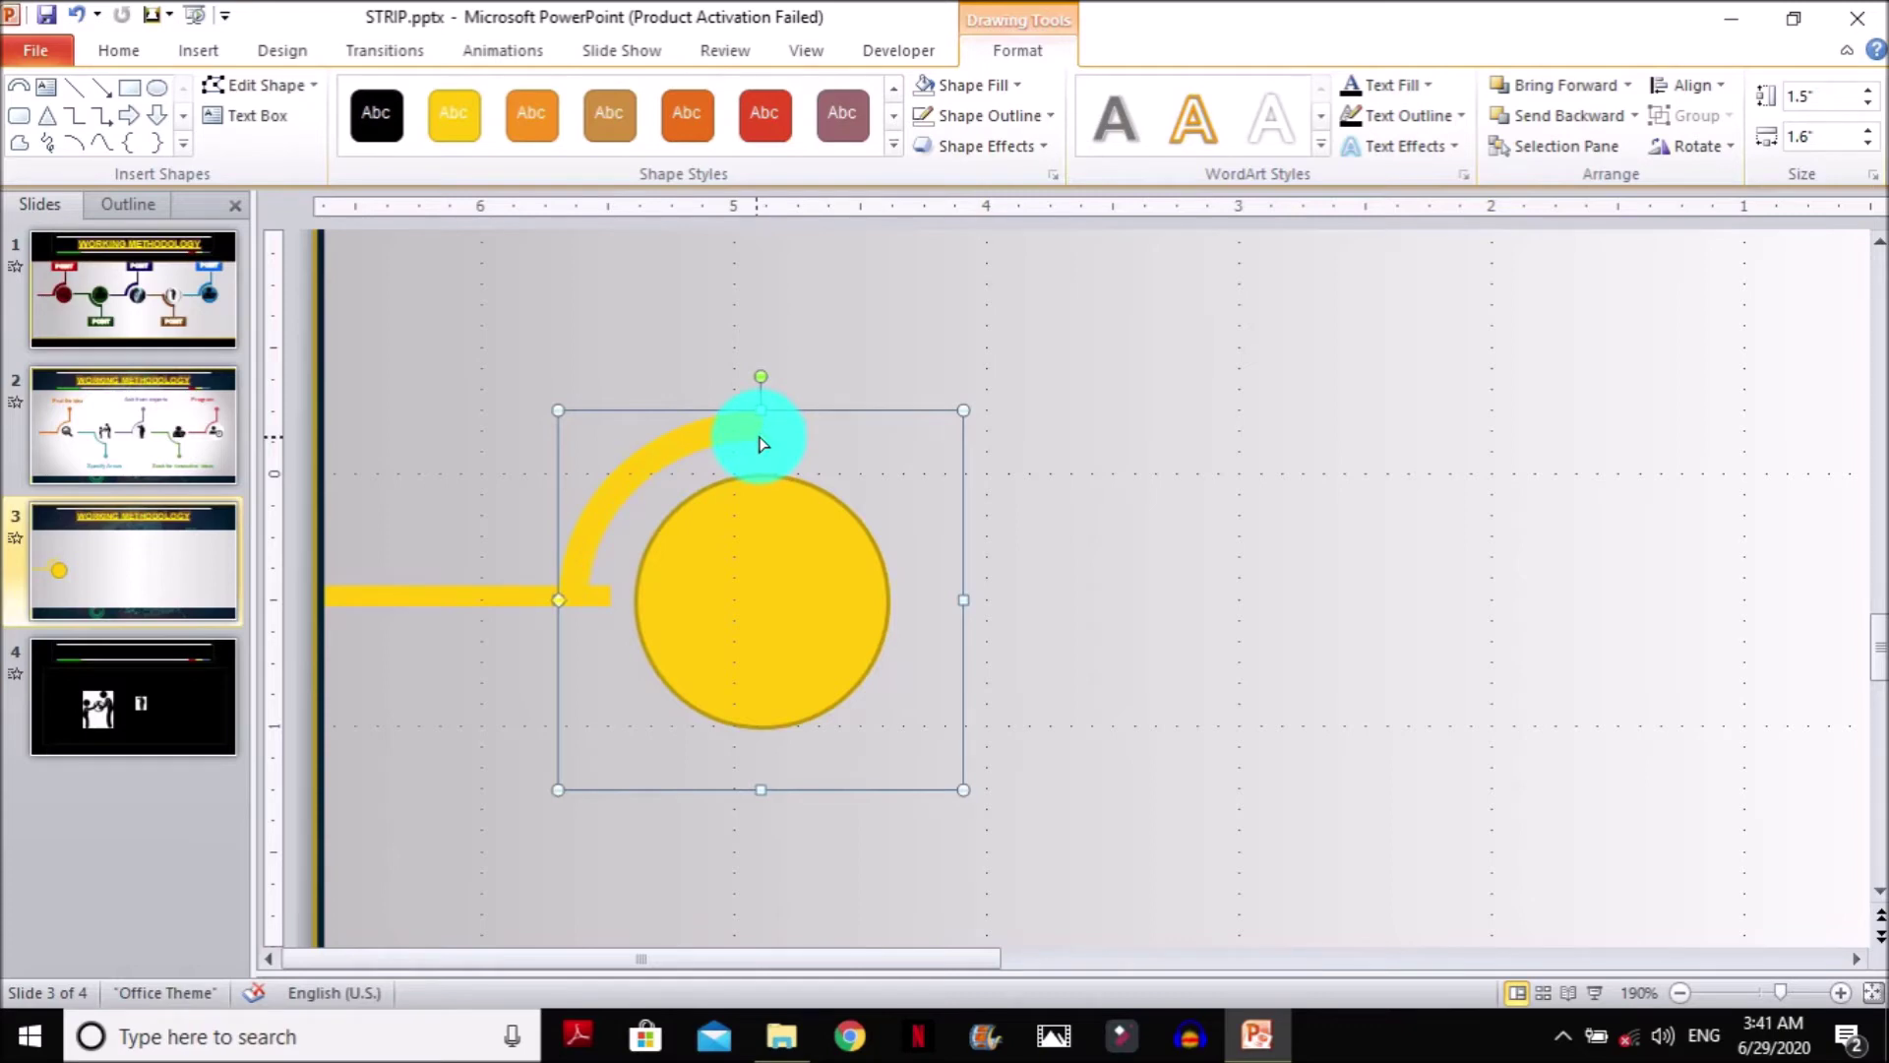
Nudge the quarter arc right and slightly up so its lower end lines up with the right end of the horizontal line
key(ctrl+Right)
key(ctrl+Right)
key(ctrl+Right)
key(ctrl+Right)
key(ctrl+Right)
key(ctrl+Right)
key(ctrl+Right)
key(ctrl+Right)
key(ctrl+Right)
key(ctrl+Right)
key(ctrl+Right)
key(ctrl+Right)
key(ctrl+Up)
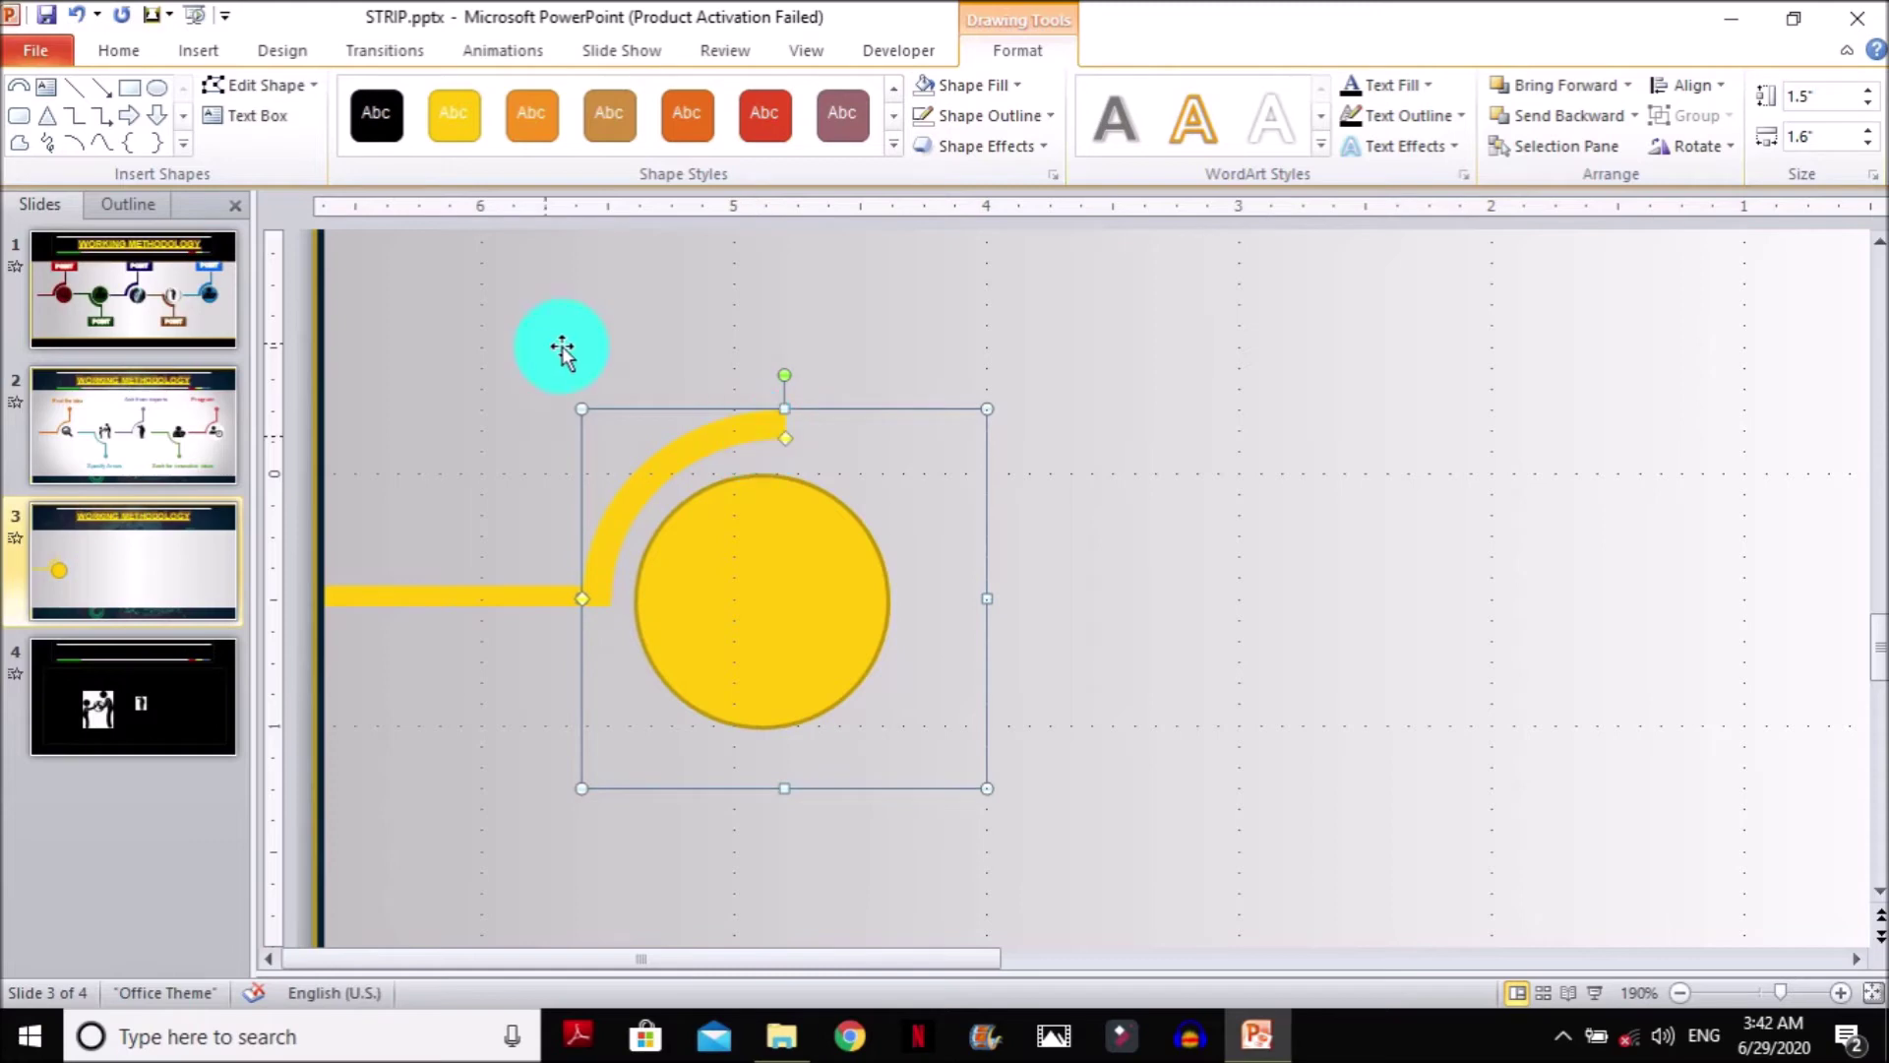
click(581, 372)
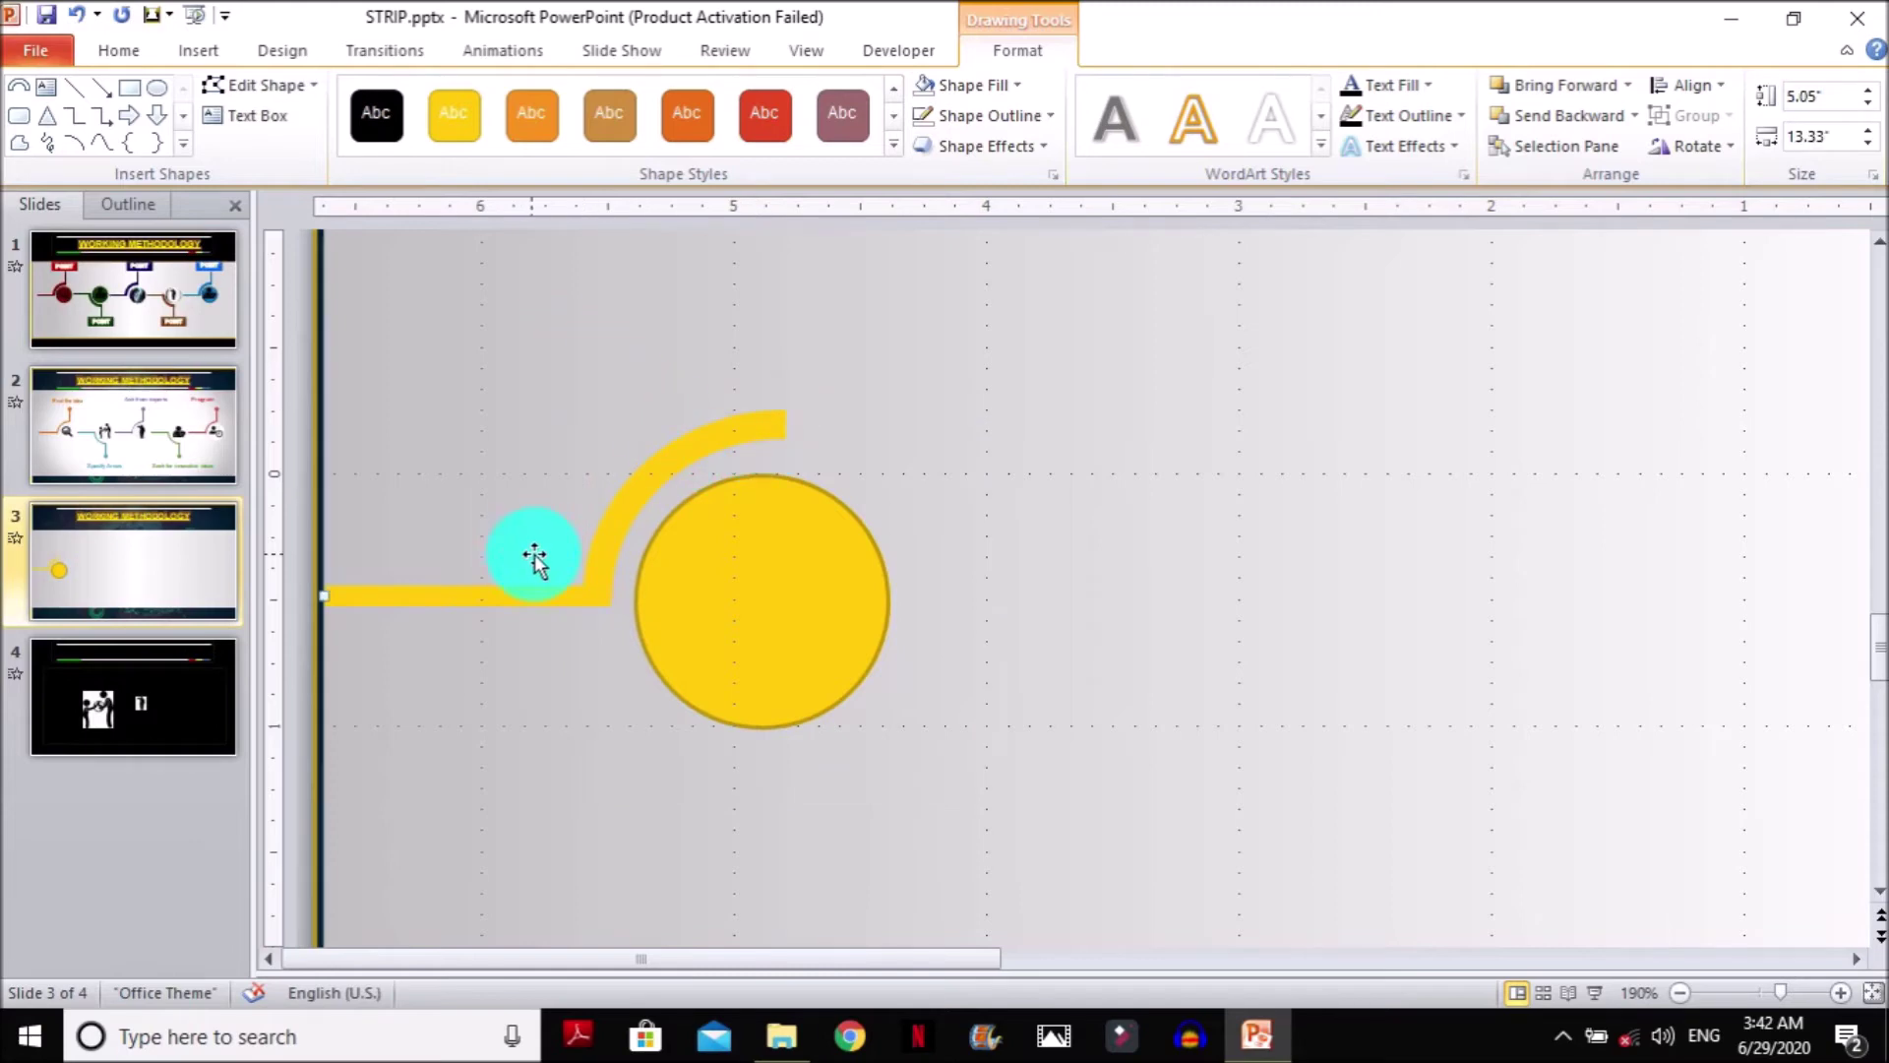
Copy the horizontal line above the arc and turn the copy into an upright line about 0.8 inch tall on the arc's upper end
click(530, 595)
drag(530, 594, 811, 332)
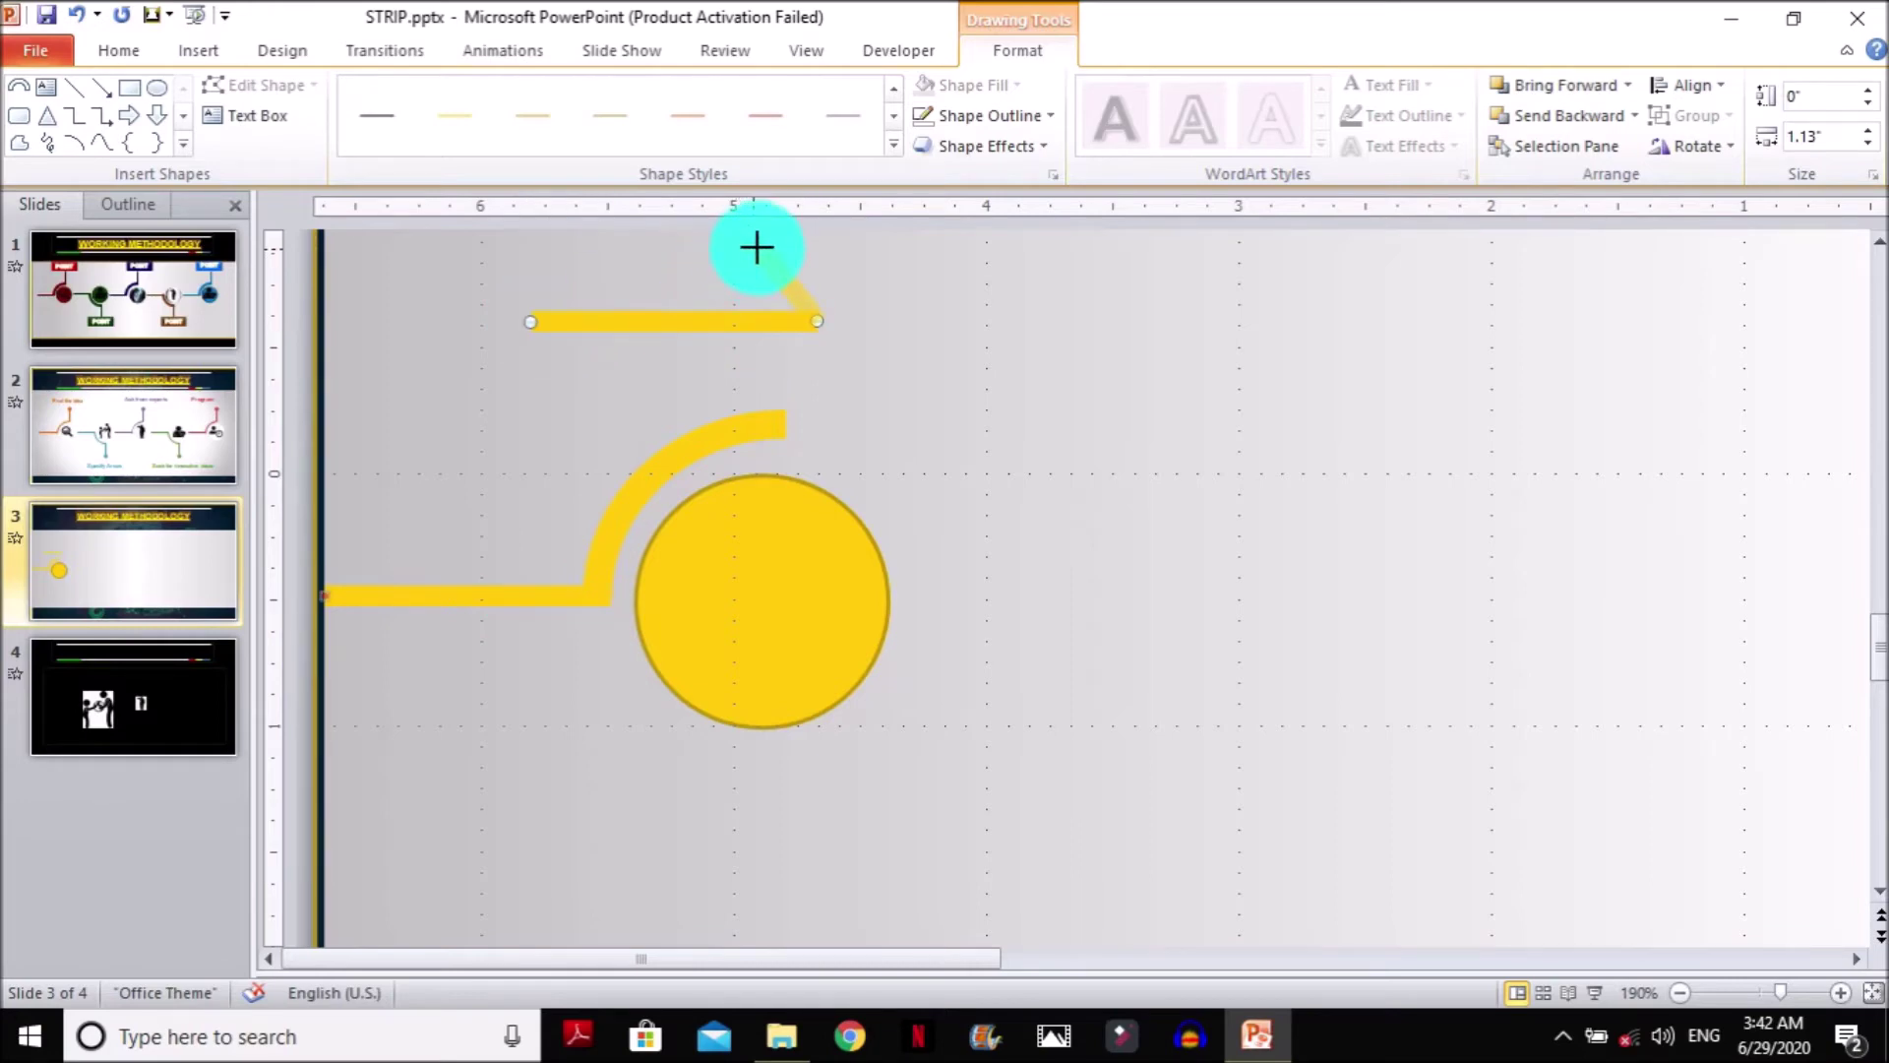
mouse_move(755, 247)
mouse_down()
mouse_move(801, 240)
mouse_move(771, 264)
mouse_up()
drag(794, 355, 772, 469)
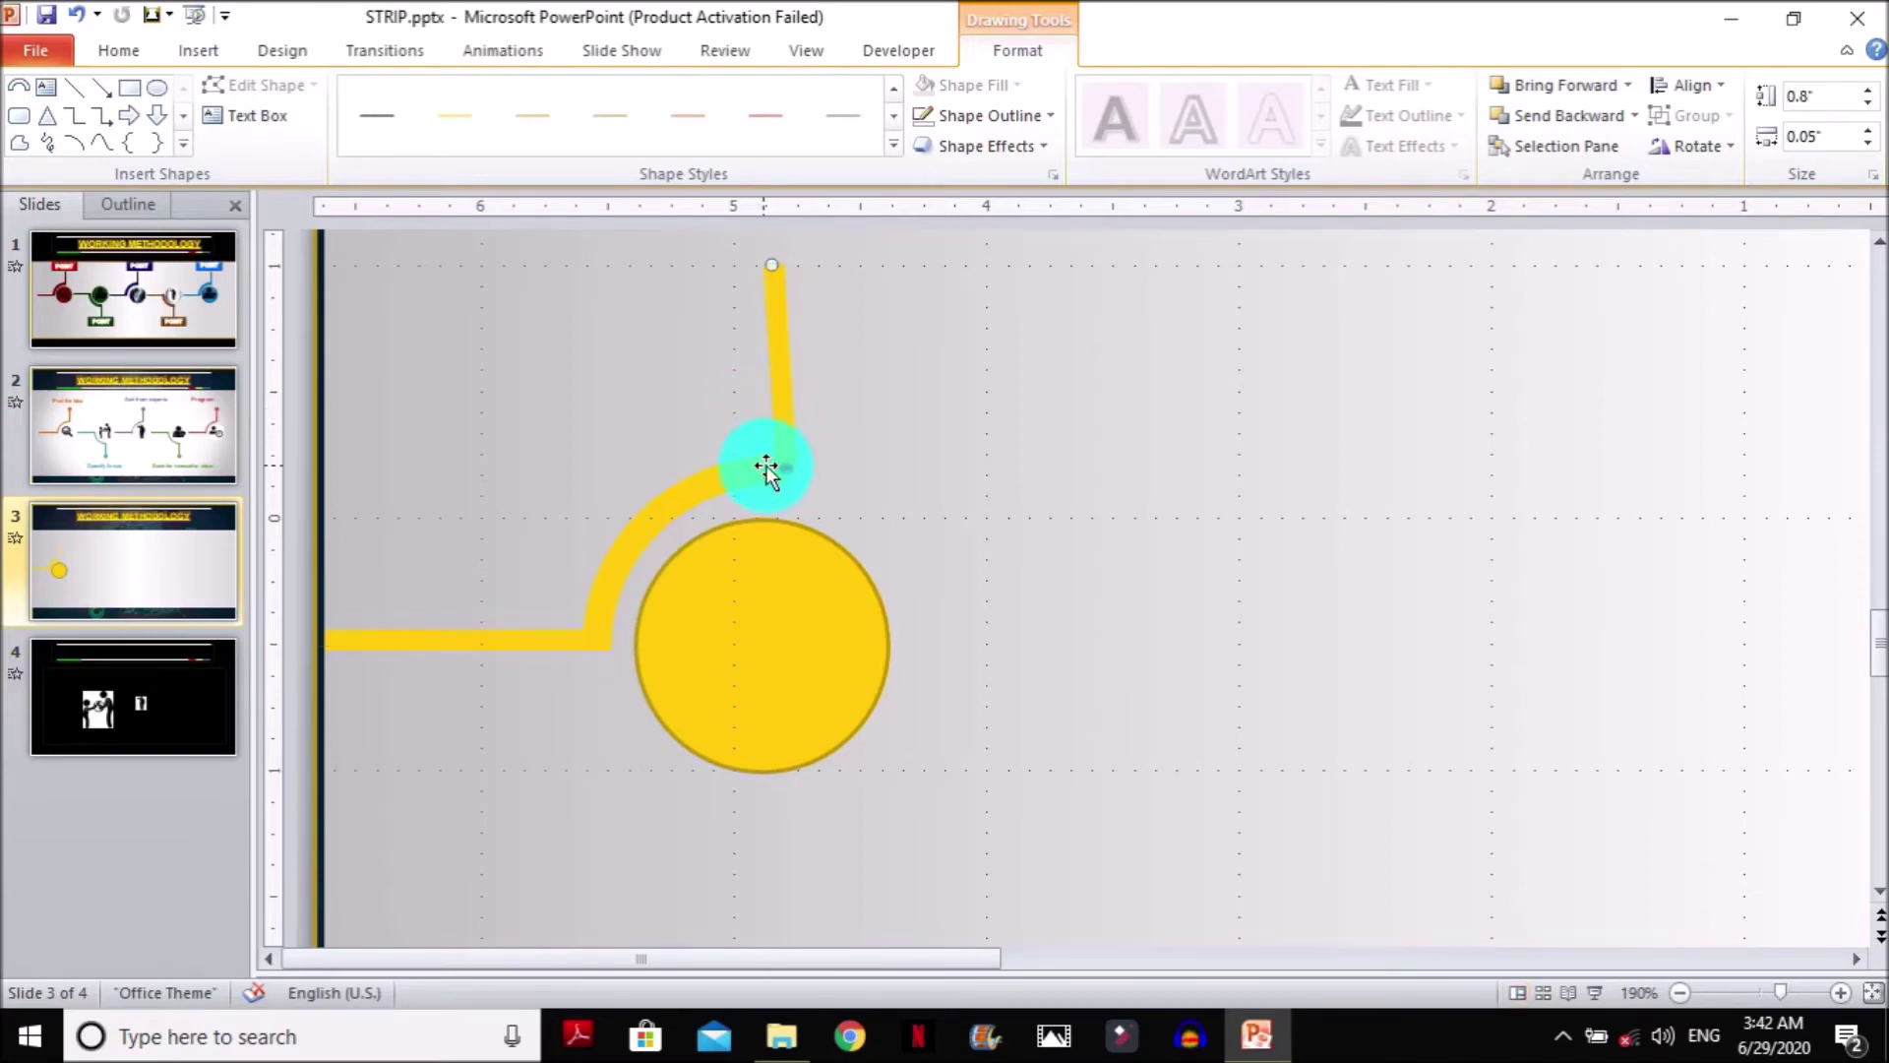
Straighten the upright line to exactly vertical on the arc's end and extend it to about 1.08 inches tall
drag(775, 264, 782, 268)
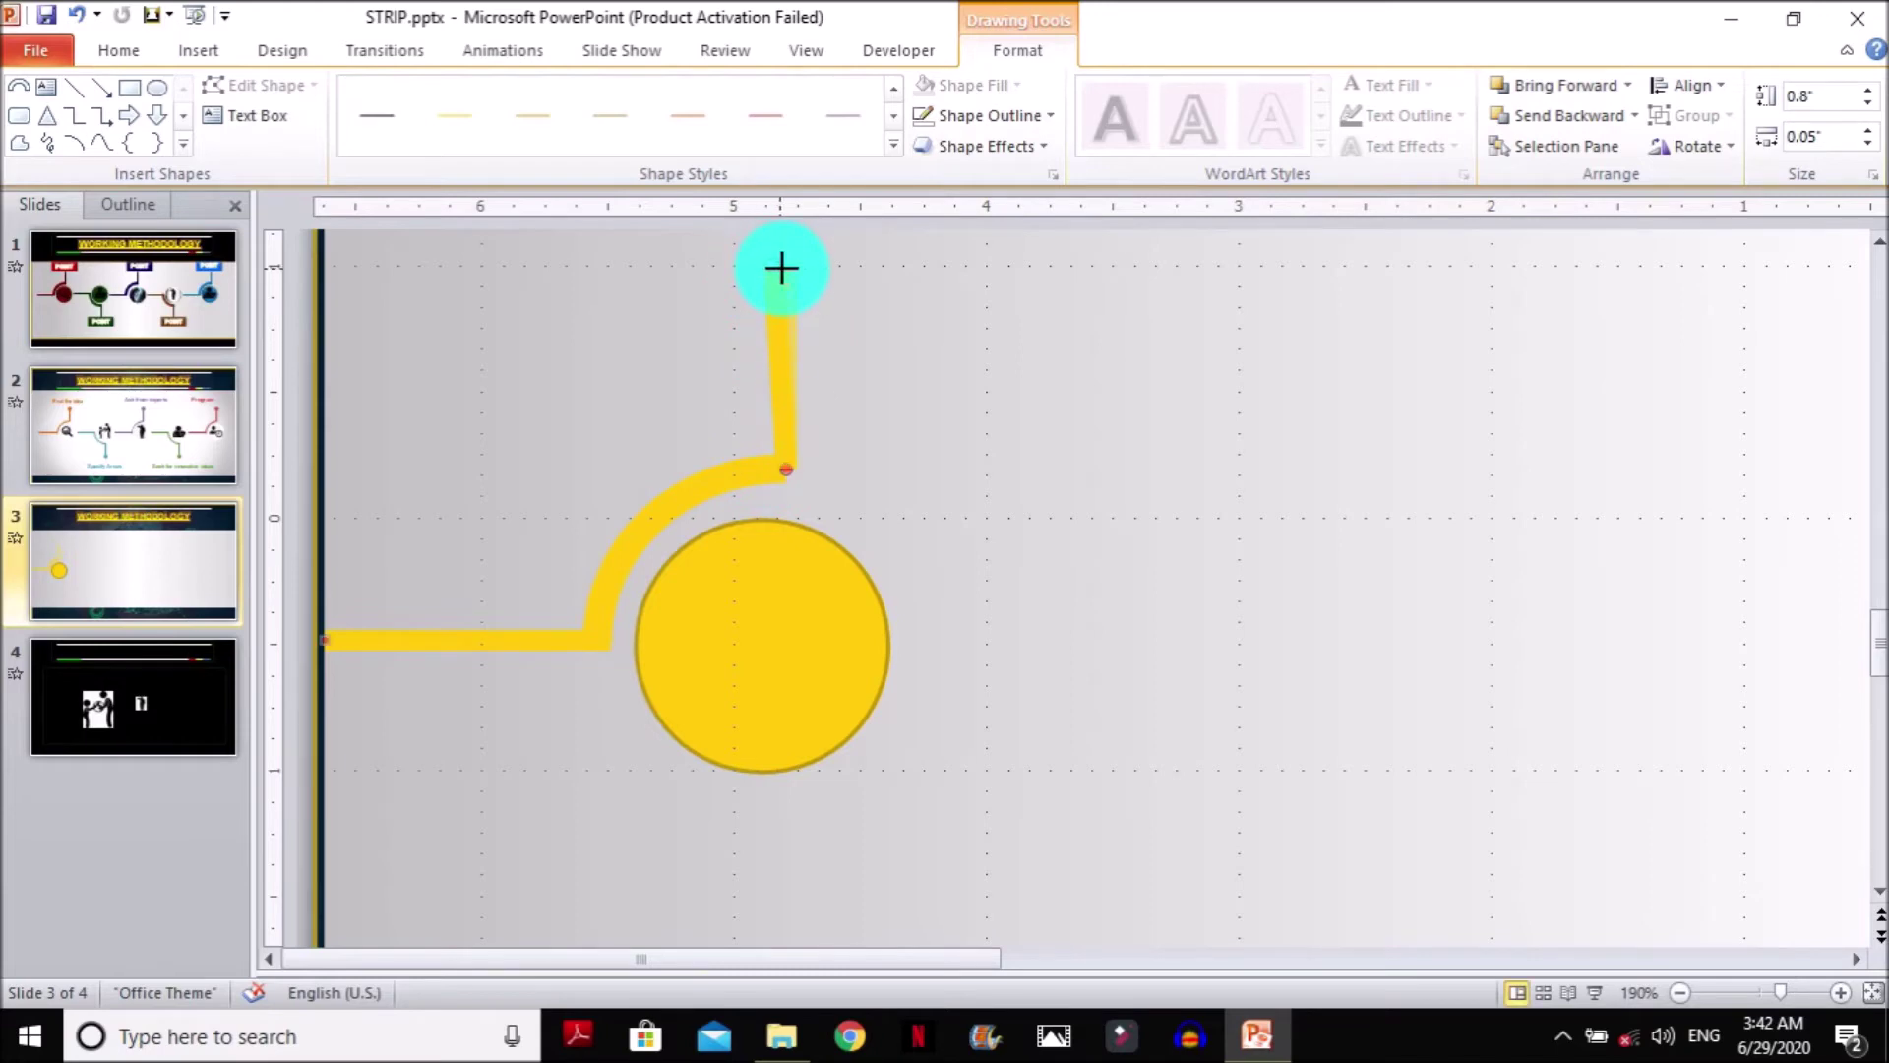
drag(794, 264, 799, 265)
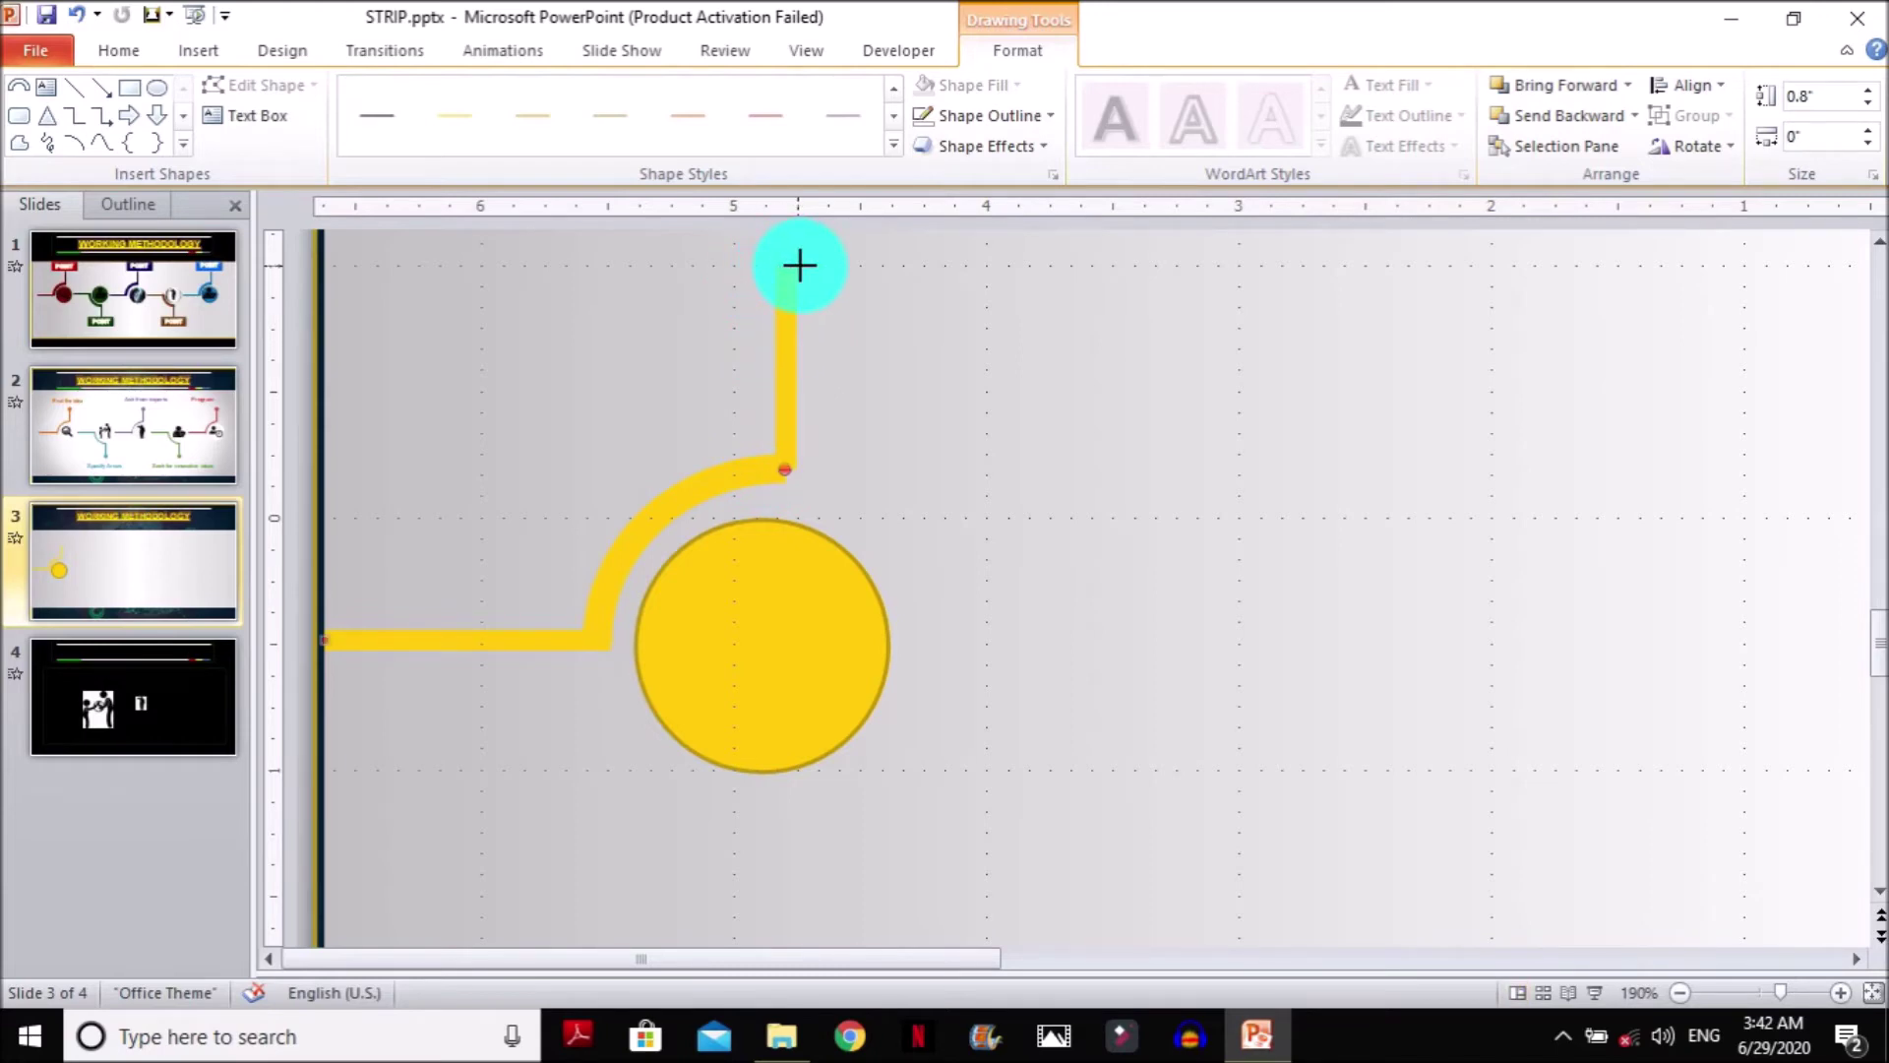
click(861, 347)
click(787, 397)
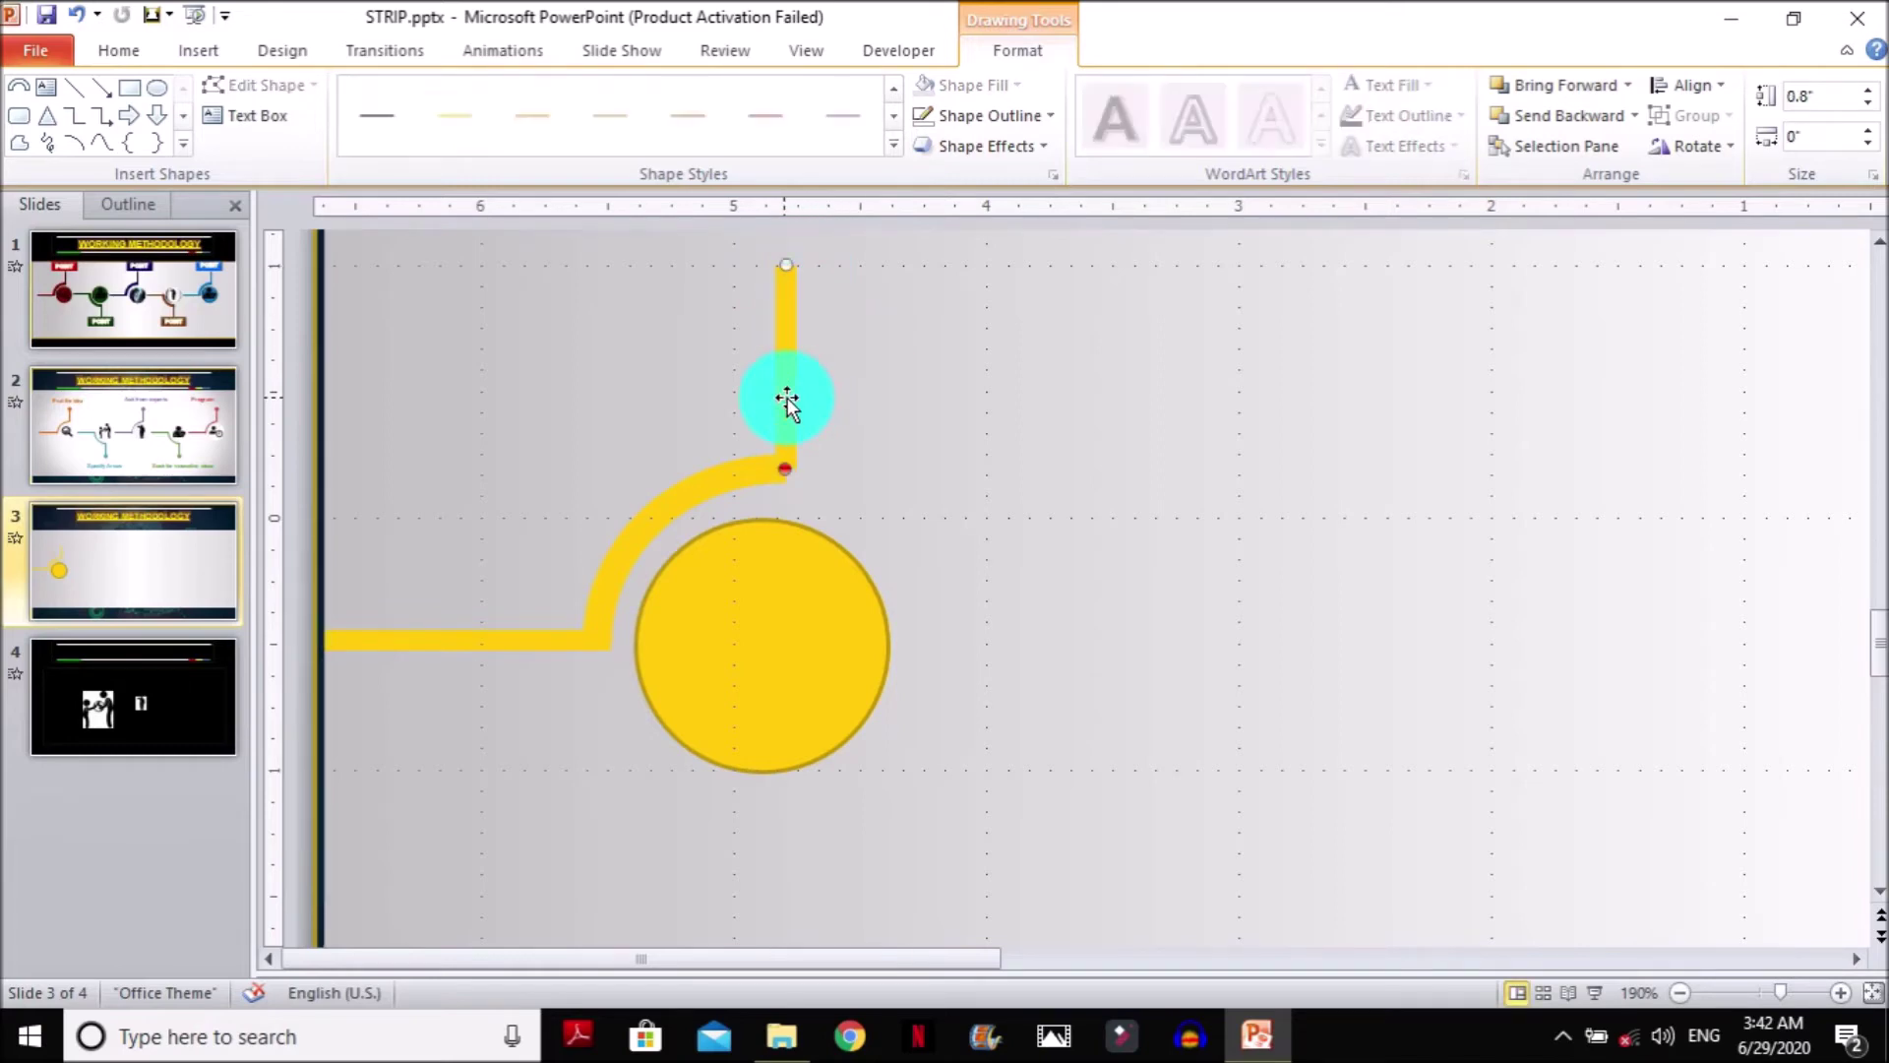
drag(787, 400, 787, 226)
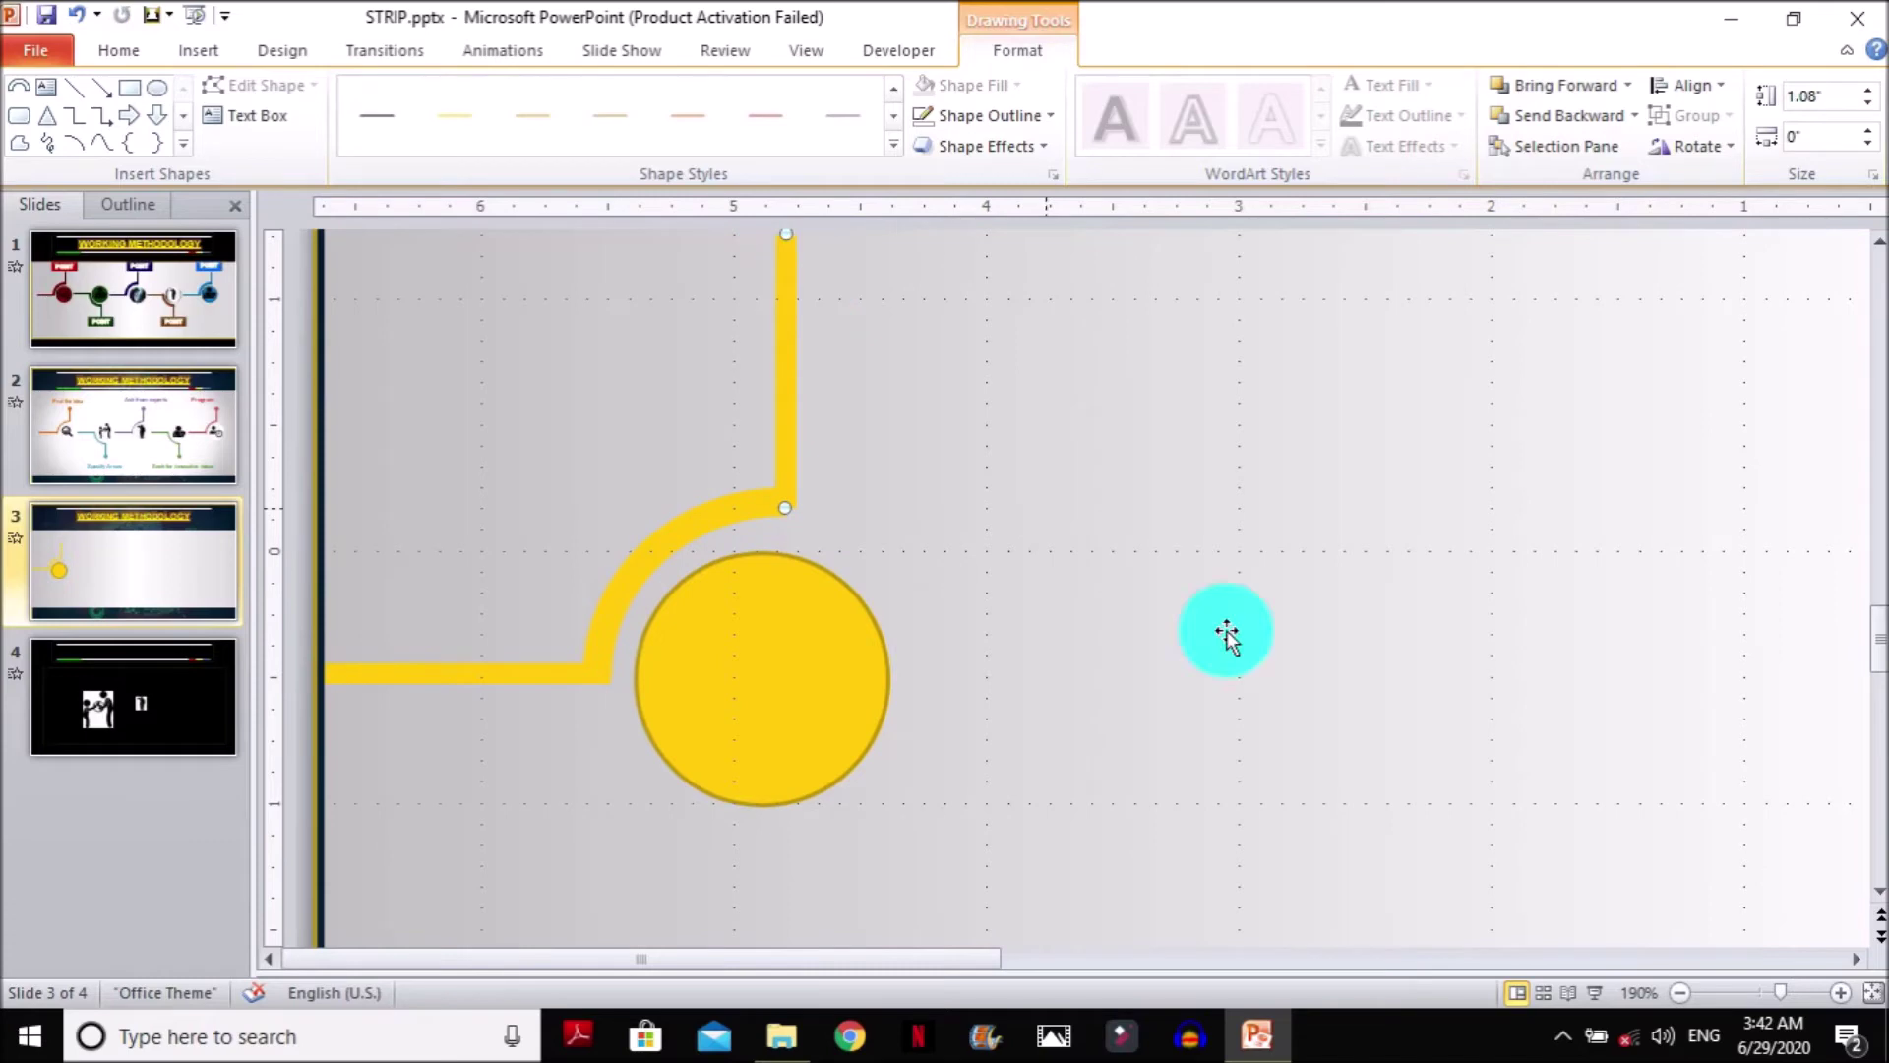
click(1747, 994)
click(745, 610)
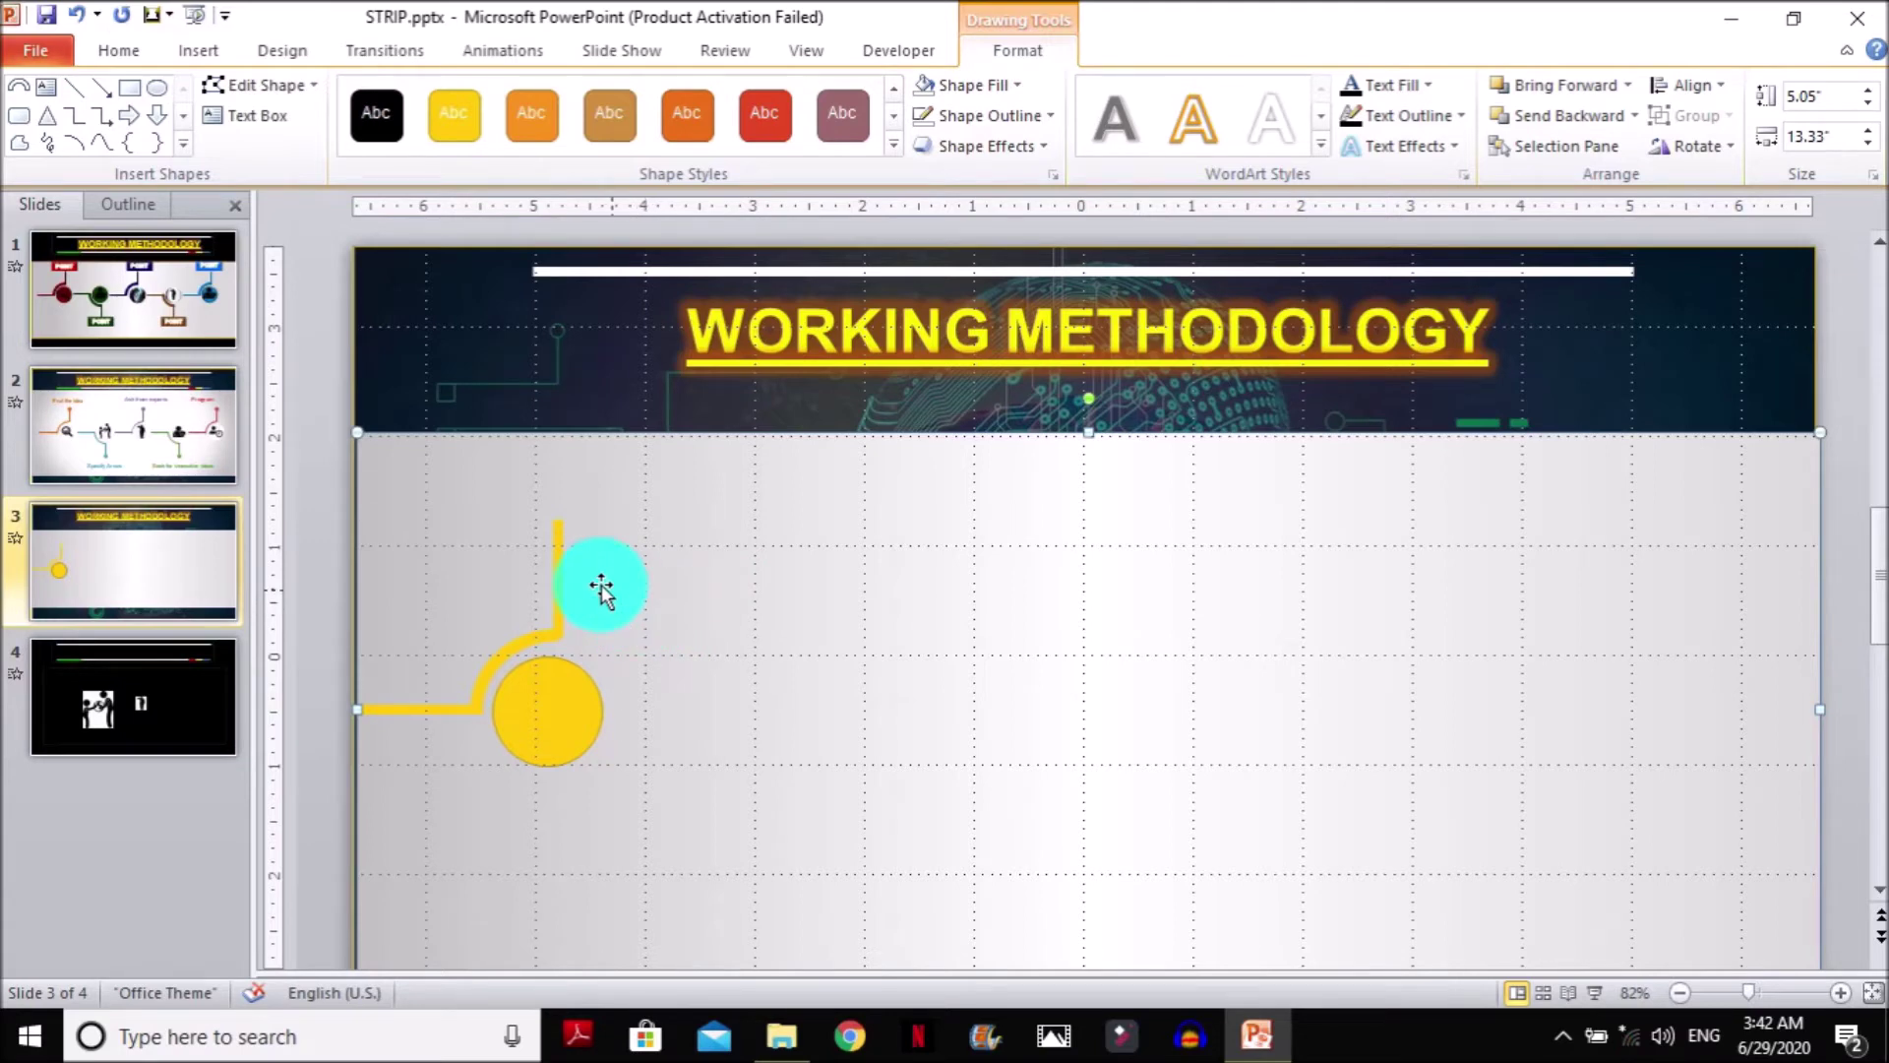
click(562, 571)
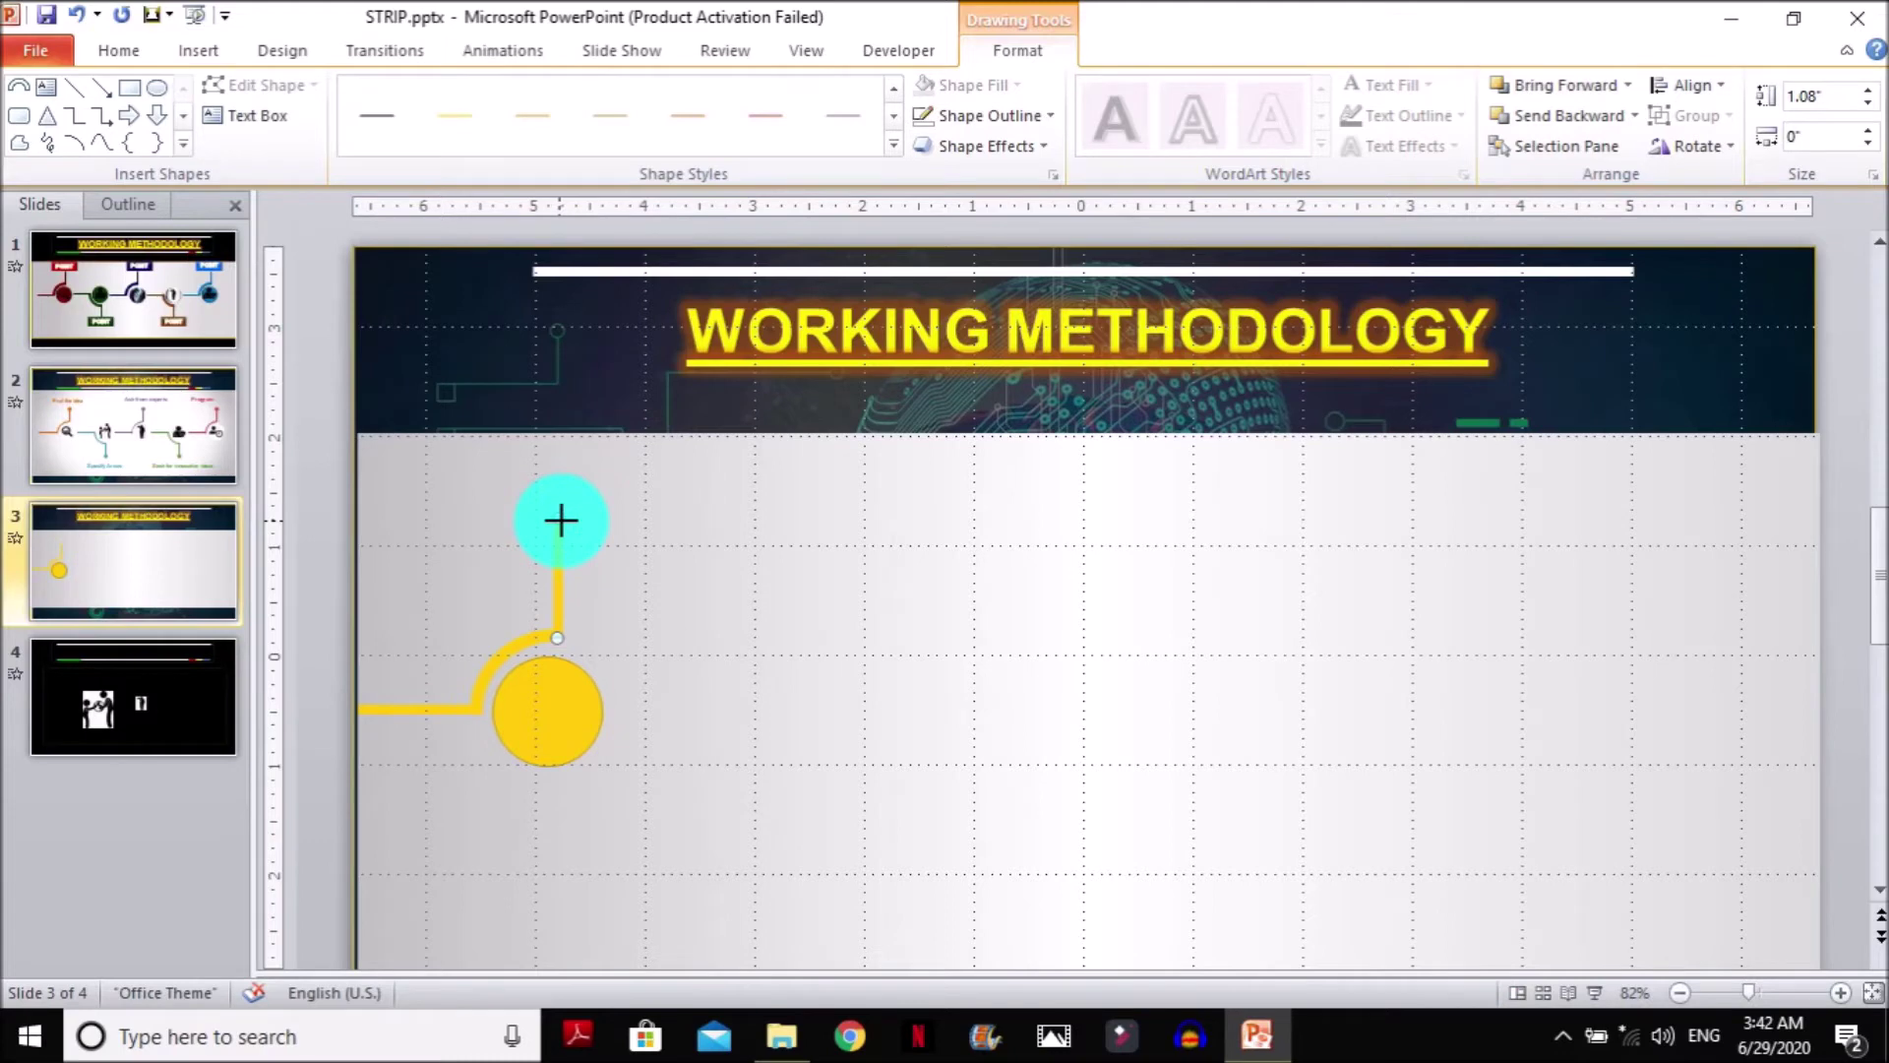
click(570, 525)
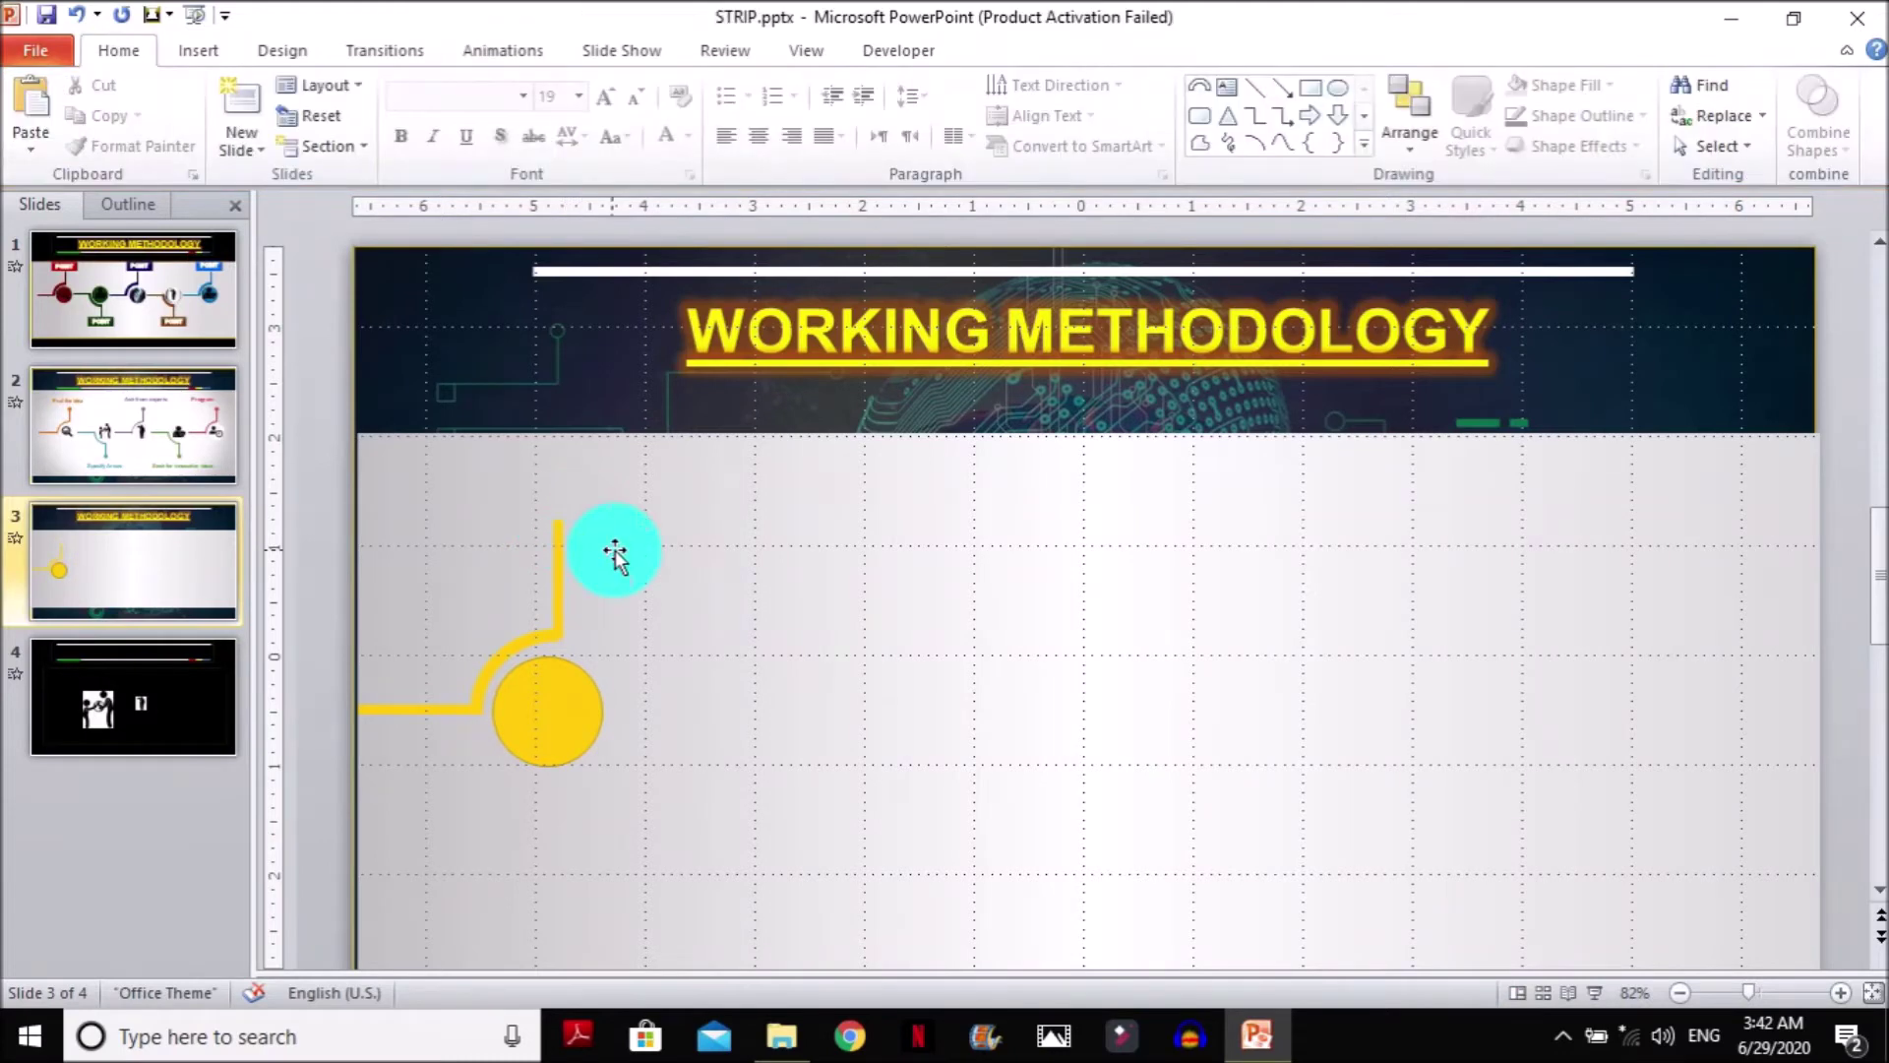
Remove the outline from the yellow circle
double_click(552, 696)
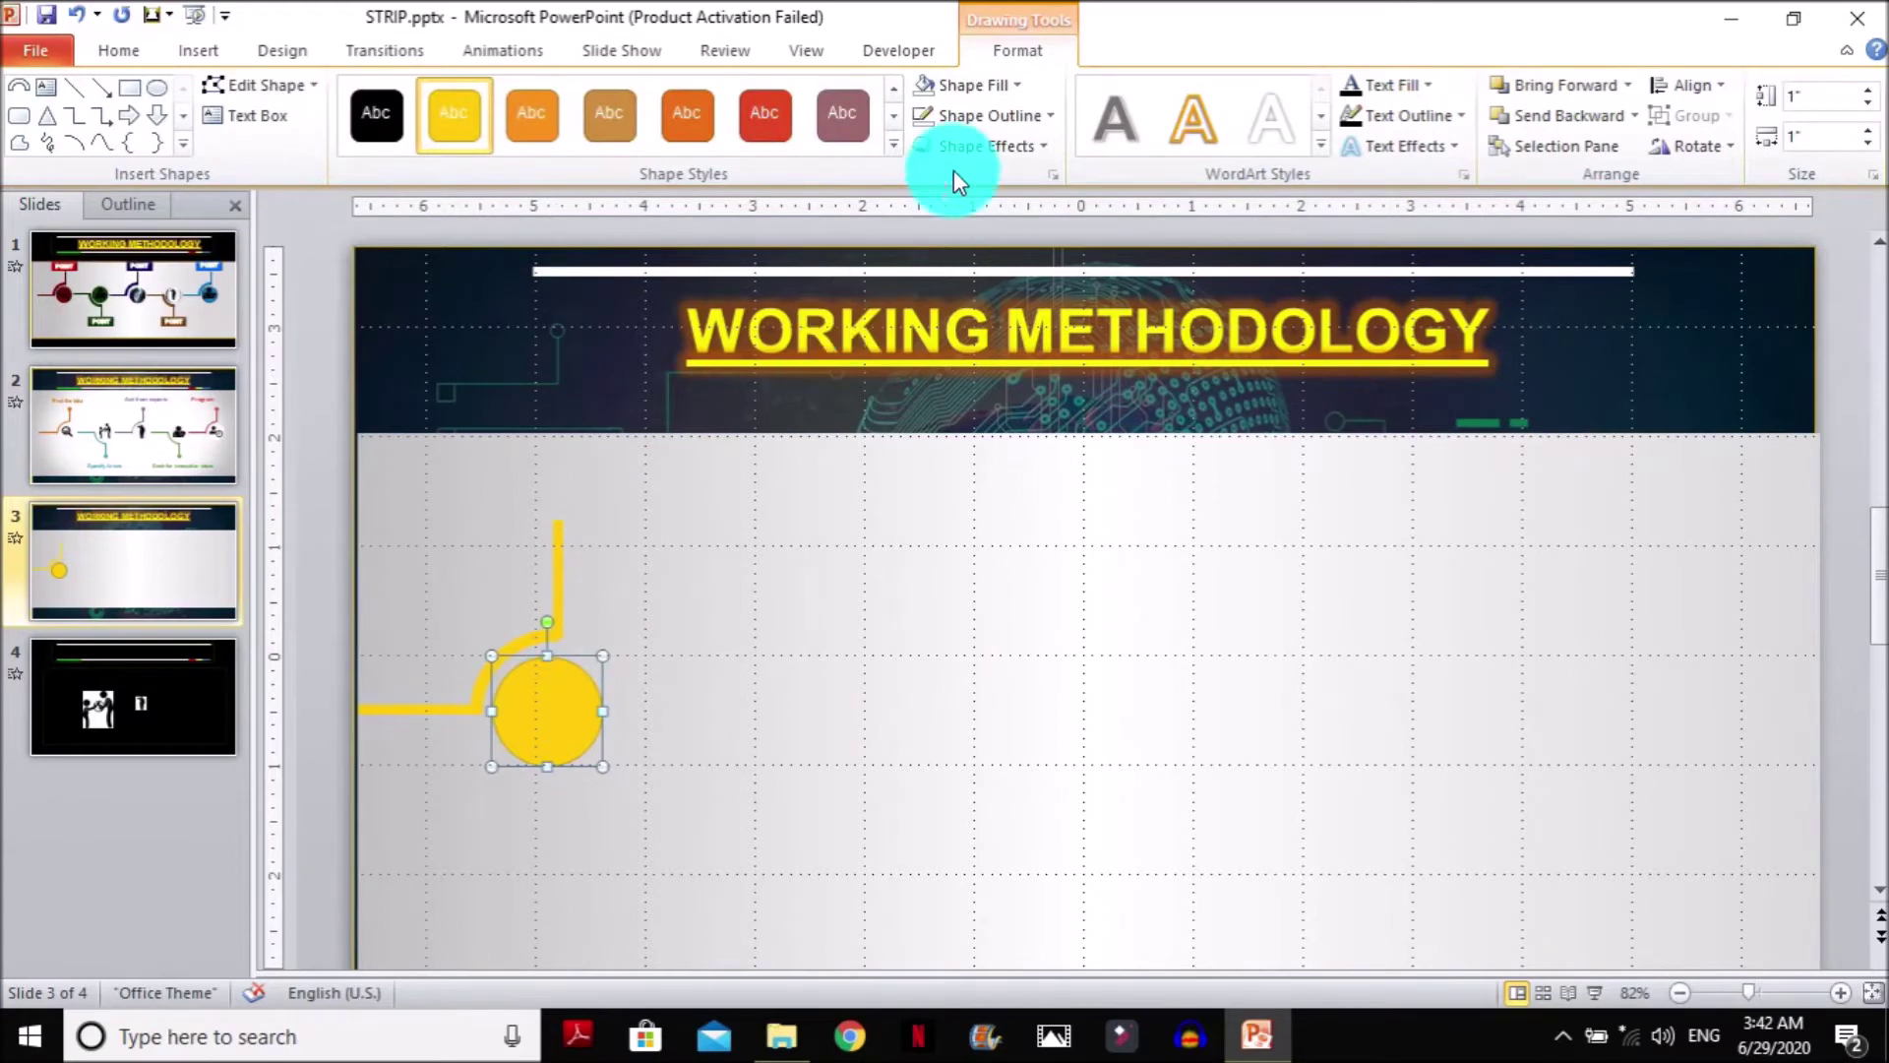
click(984, 114)
click(982, 393)
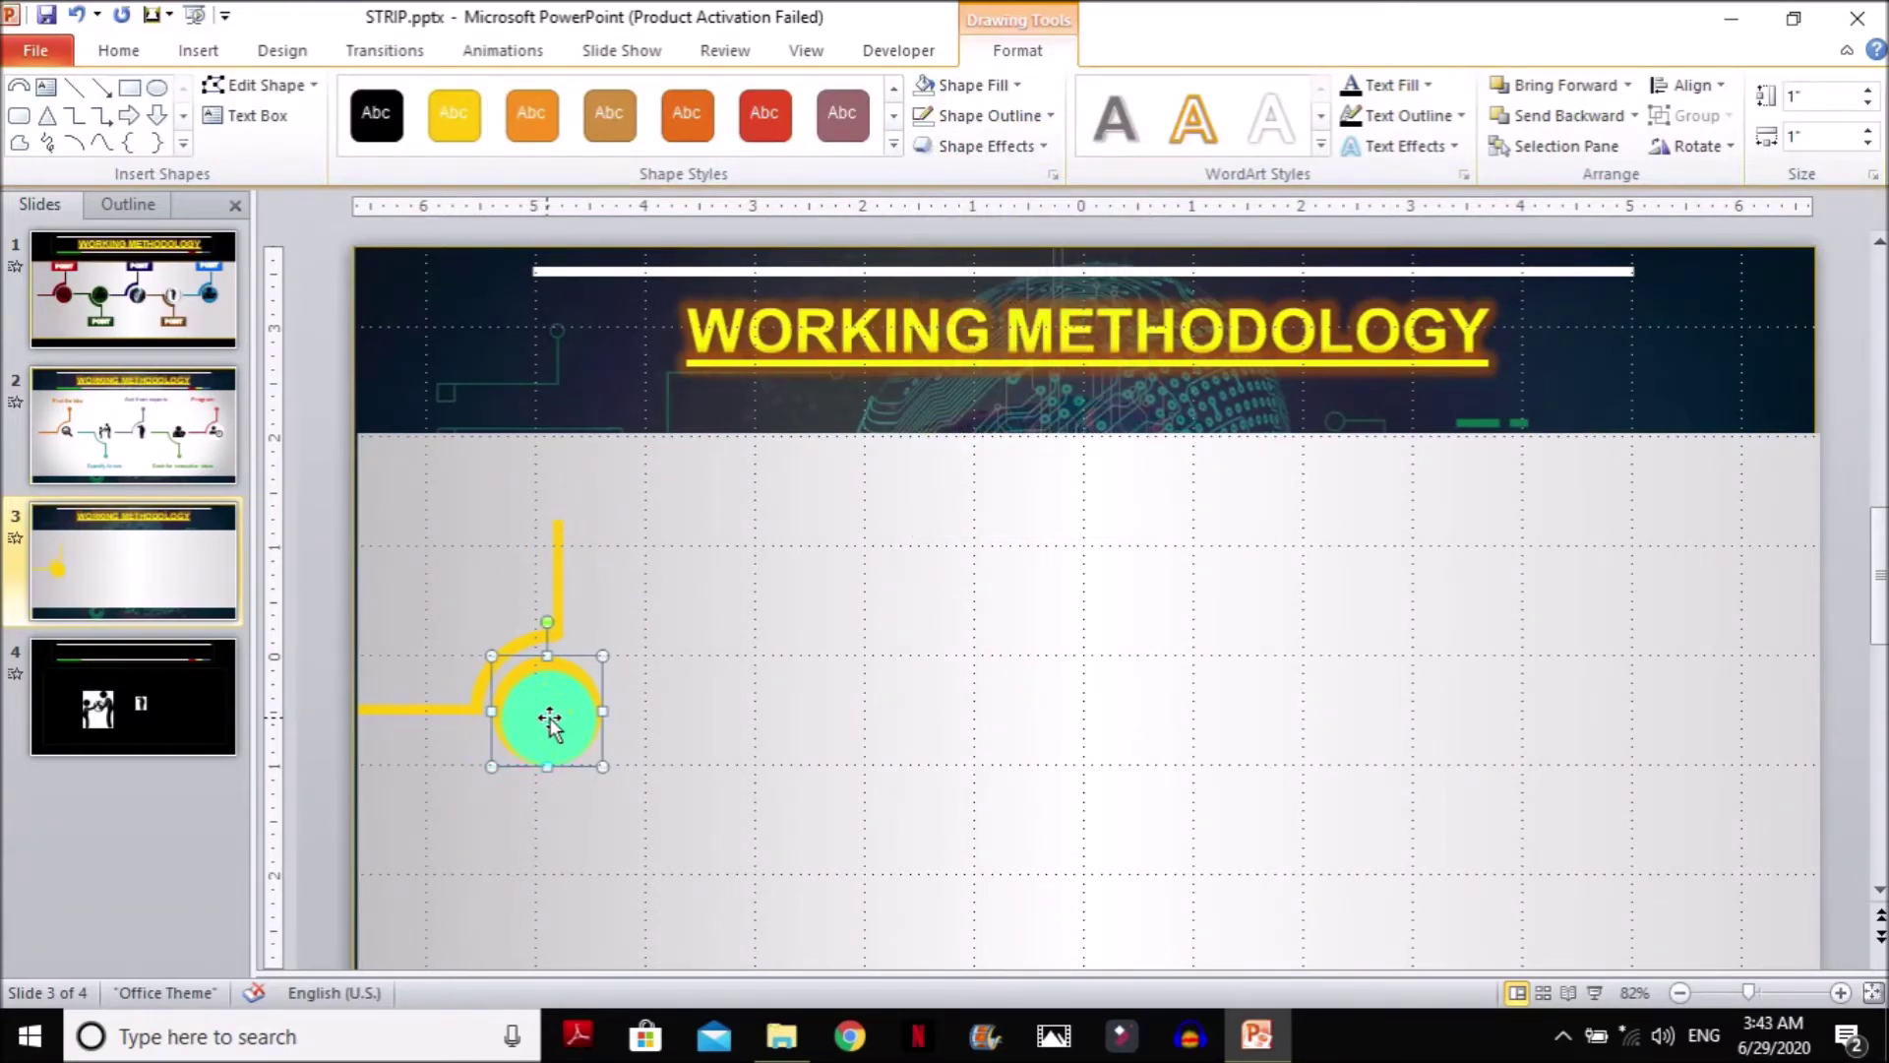
Give the circle the top bevel from the second row, fourth column of the bevel gallery, with 6 pt width and height
right_click(549, 718)
click(636, 699)
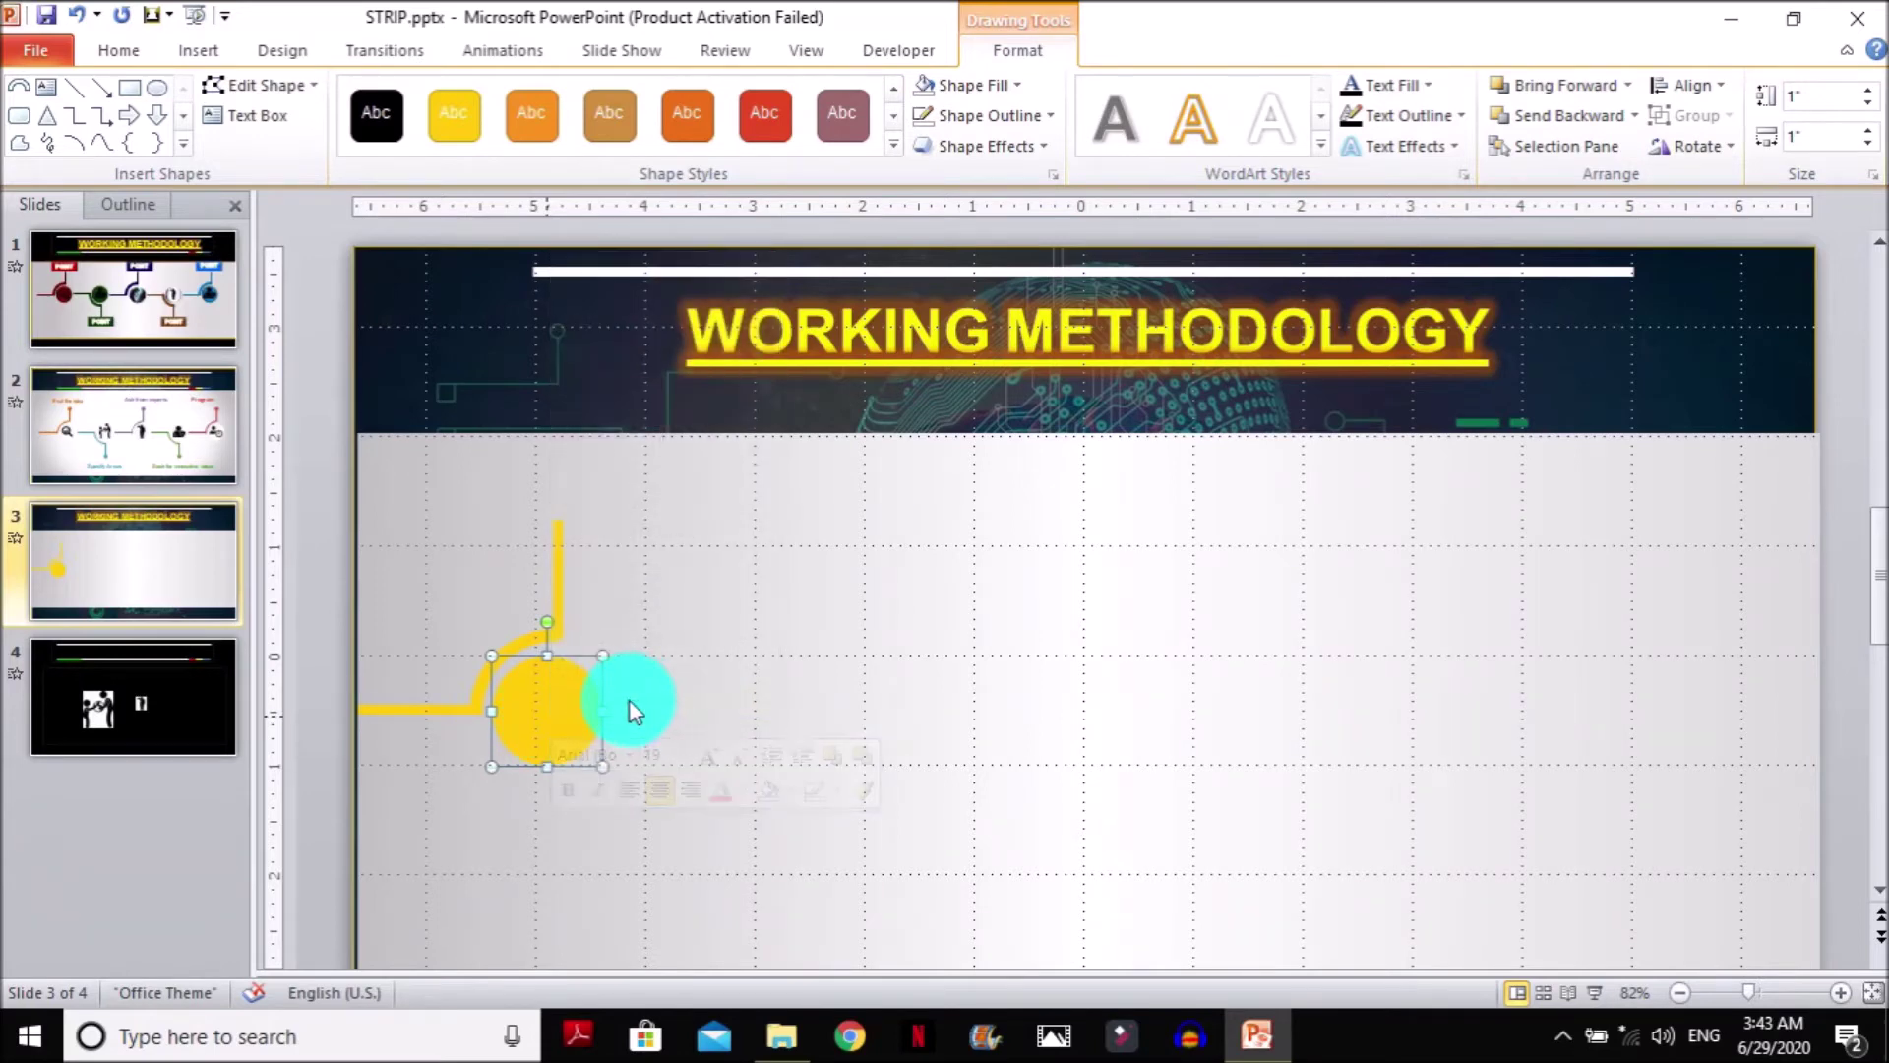
click(688, 445)
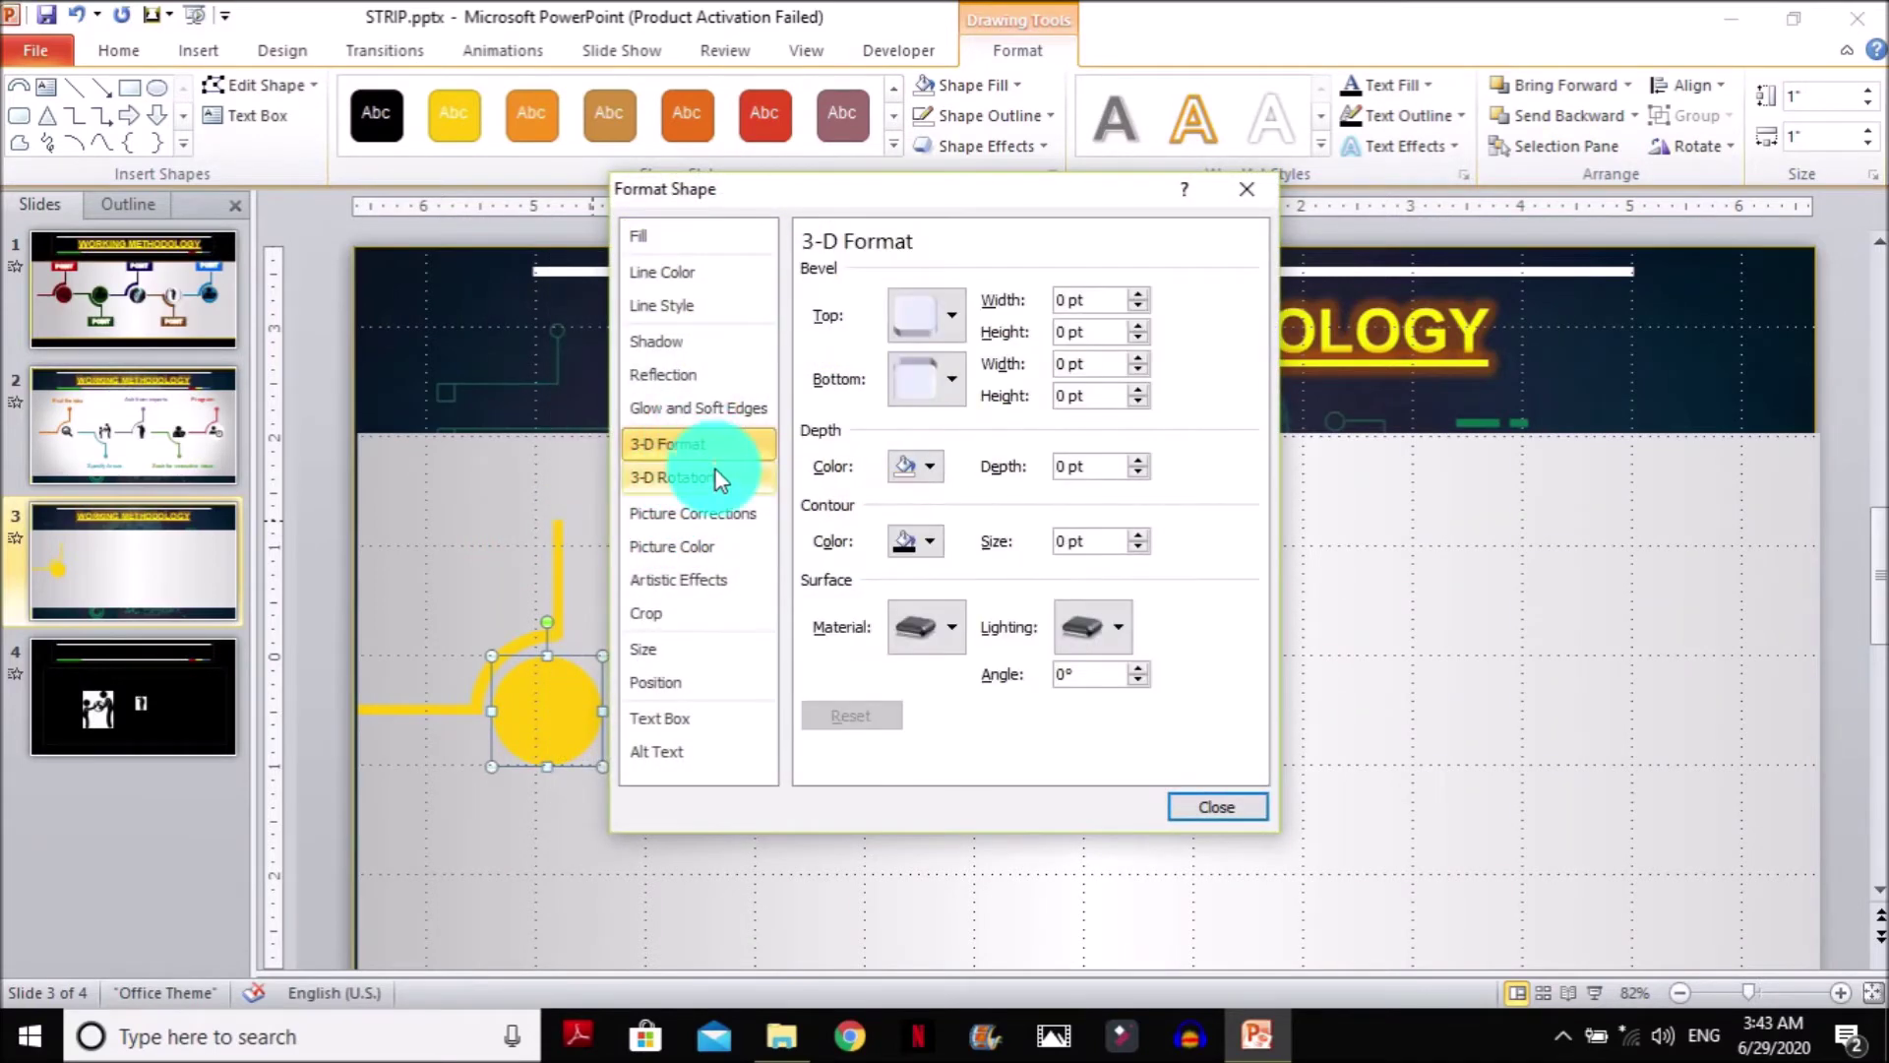
click(941, 332)
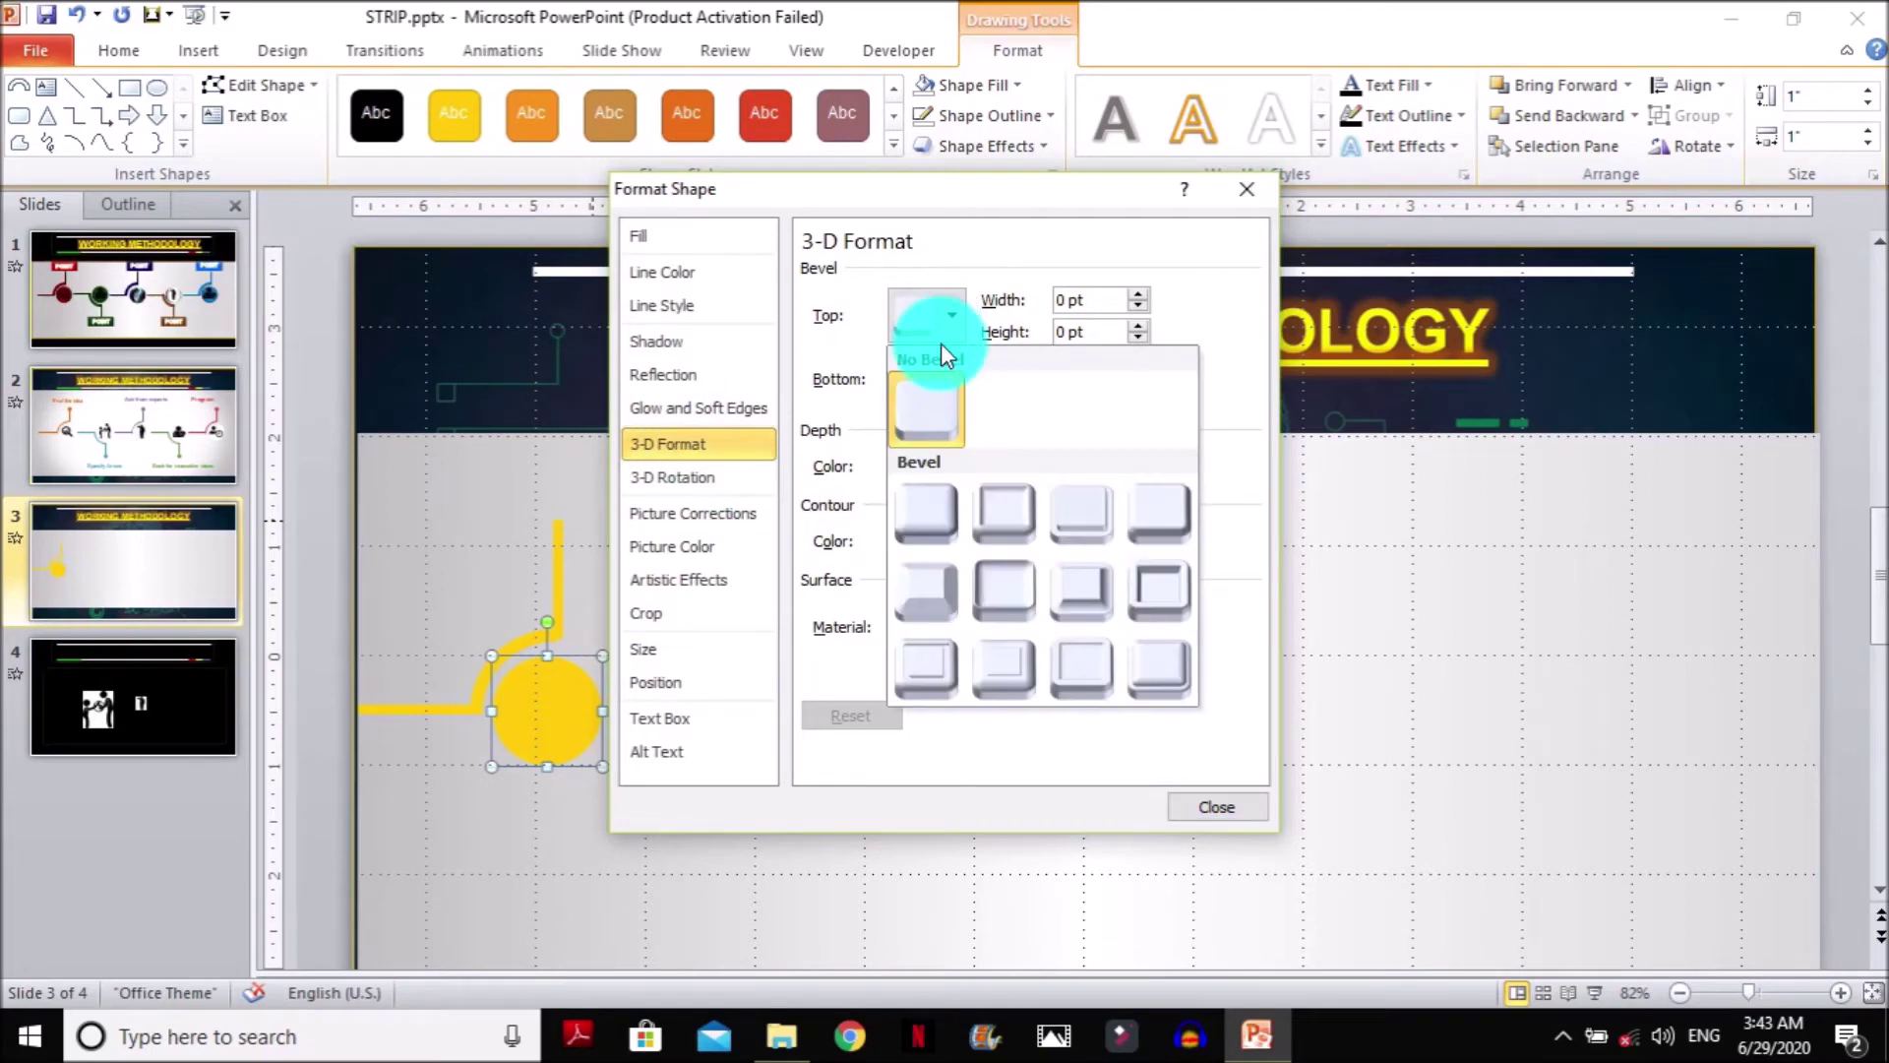
click(1171, 589)
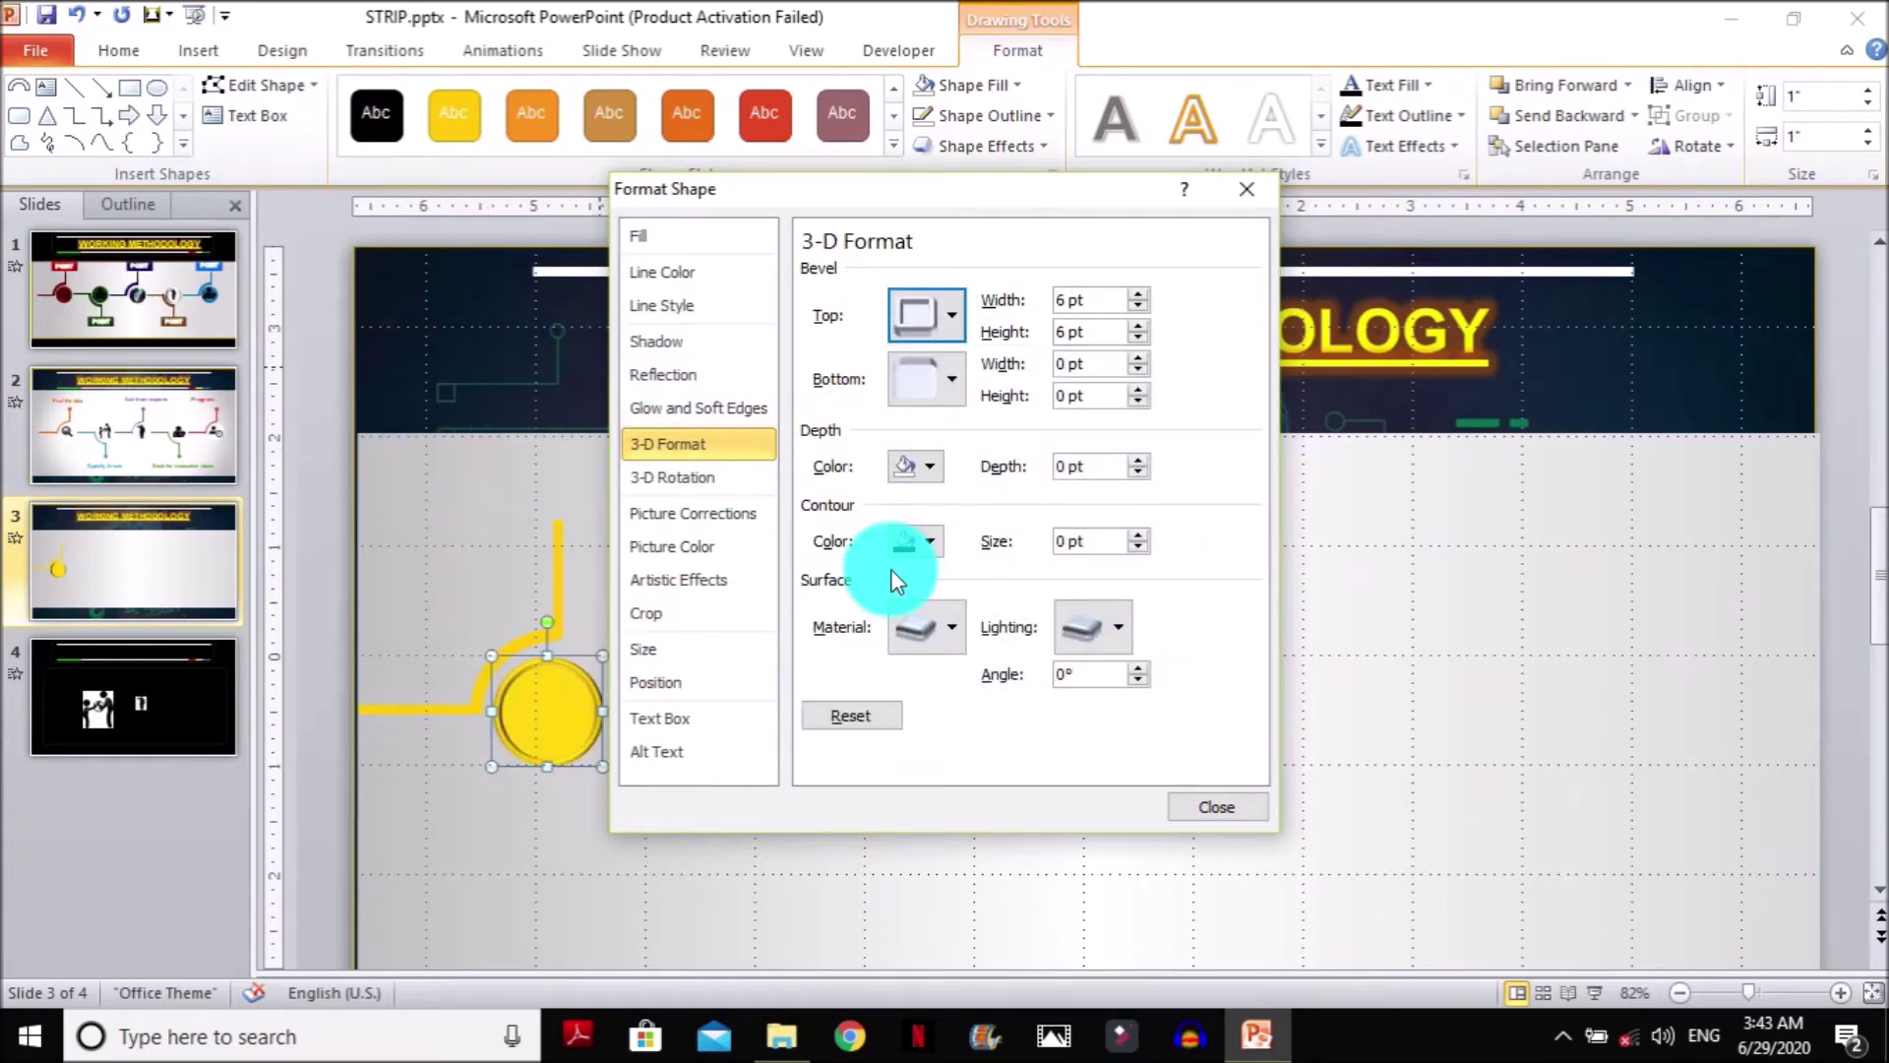
click(464, 345)
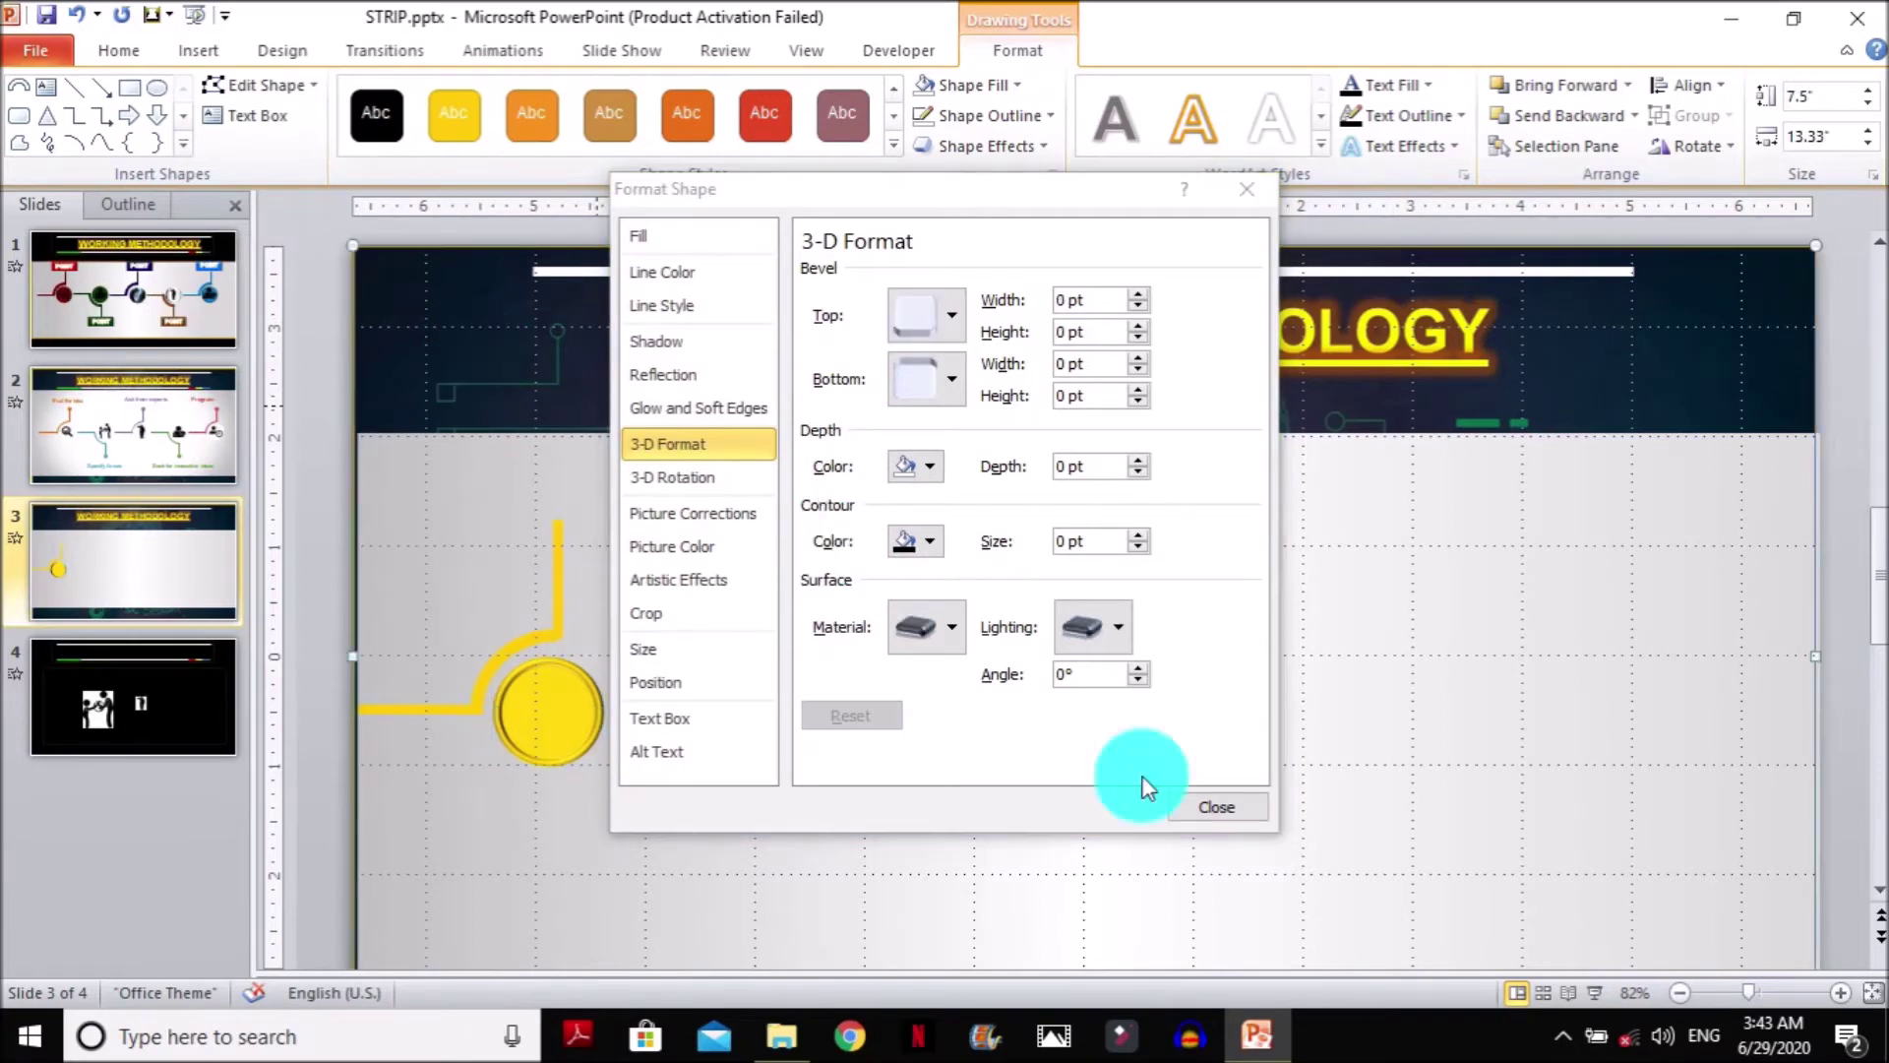
click(1199, 812)
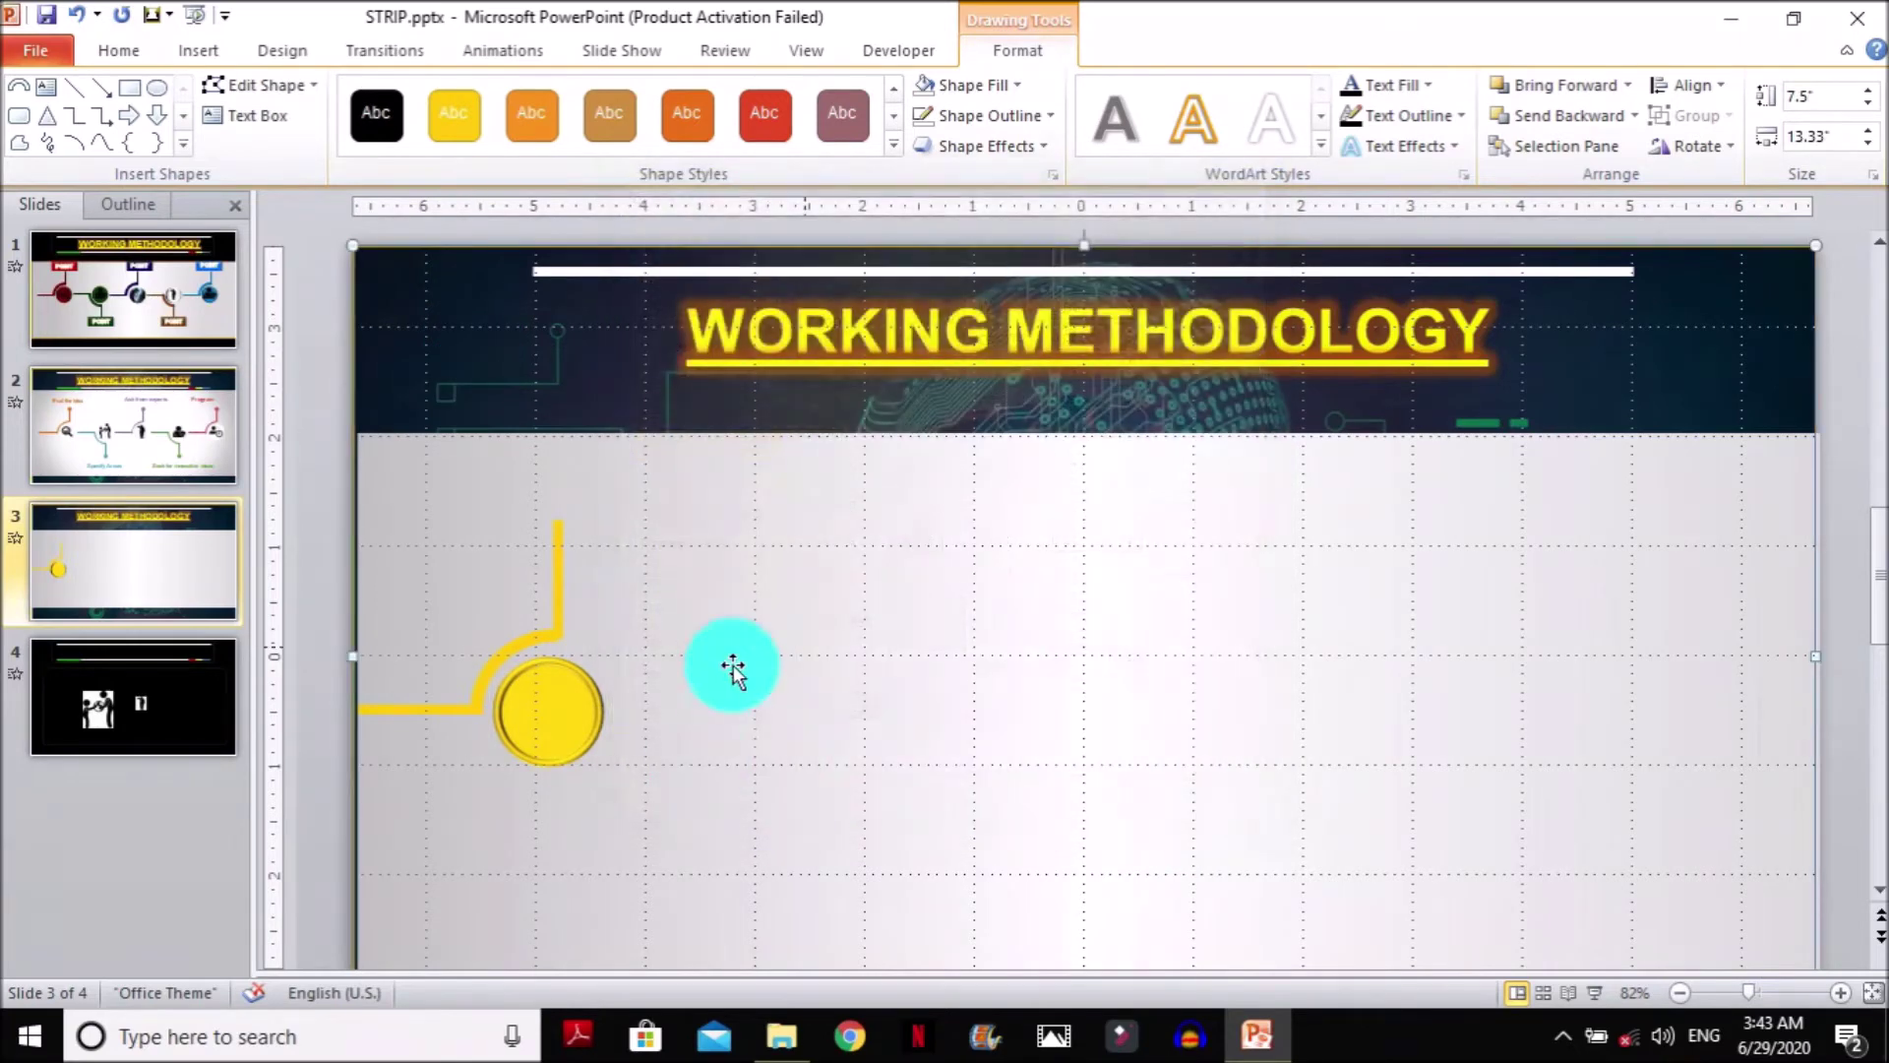
Group the vertical line, the quarter arc and the horizontal line into one connector
click(559, 602)
click(523, 640)
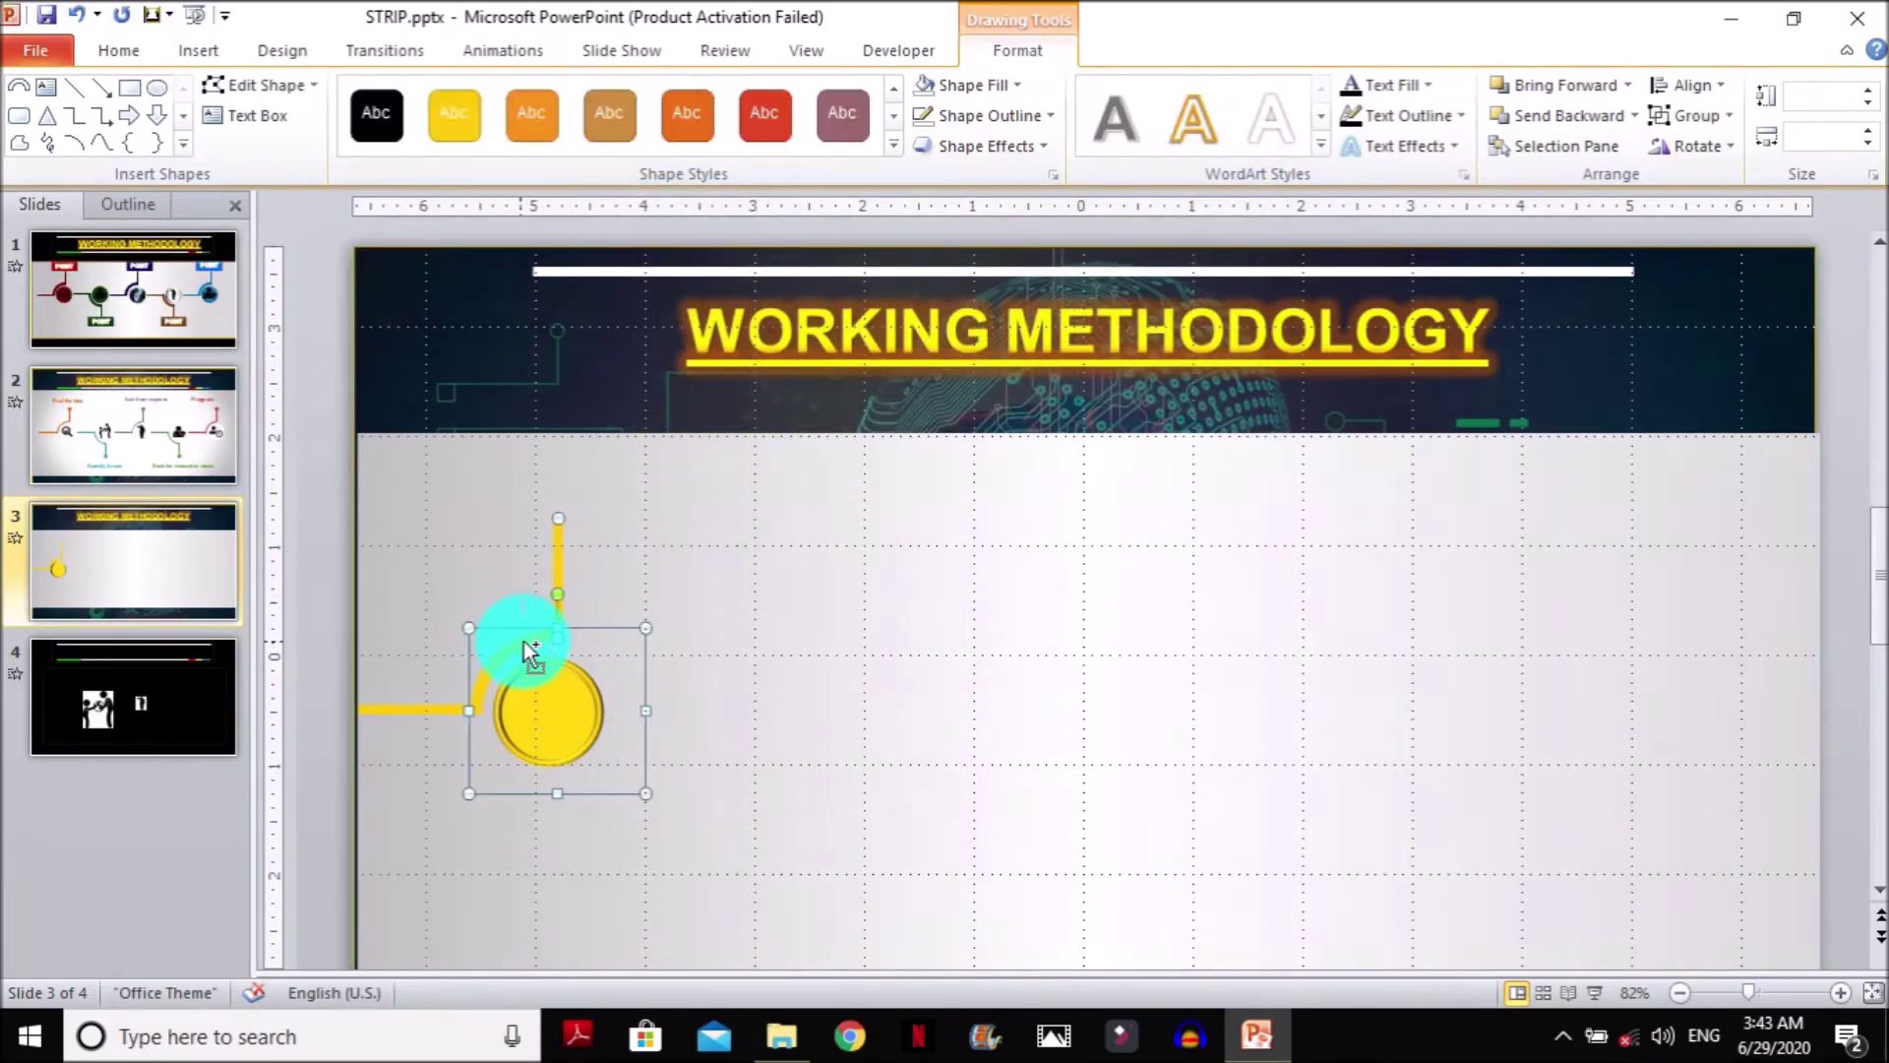
right_click(430, 711)
mouse_move(571, 494)
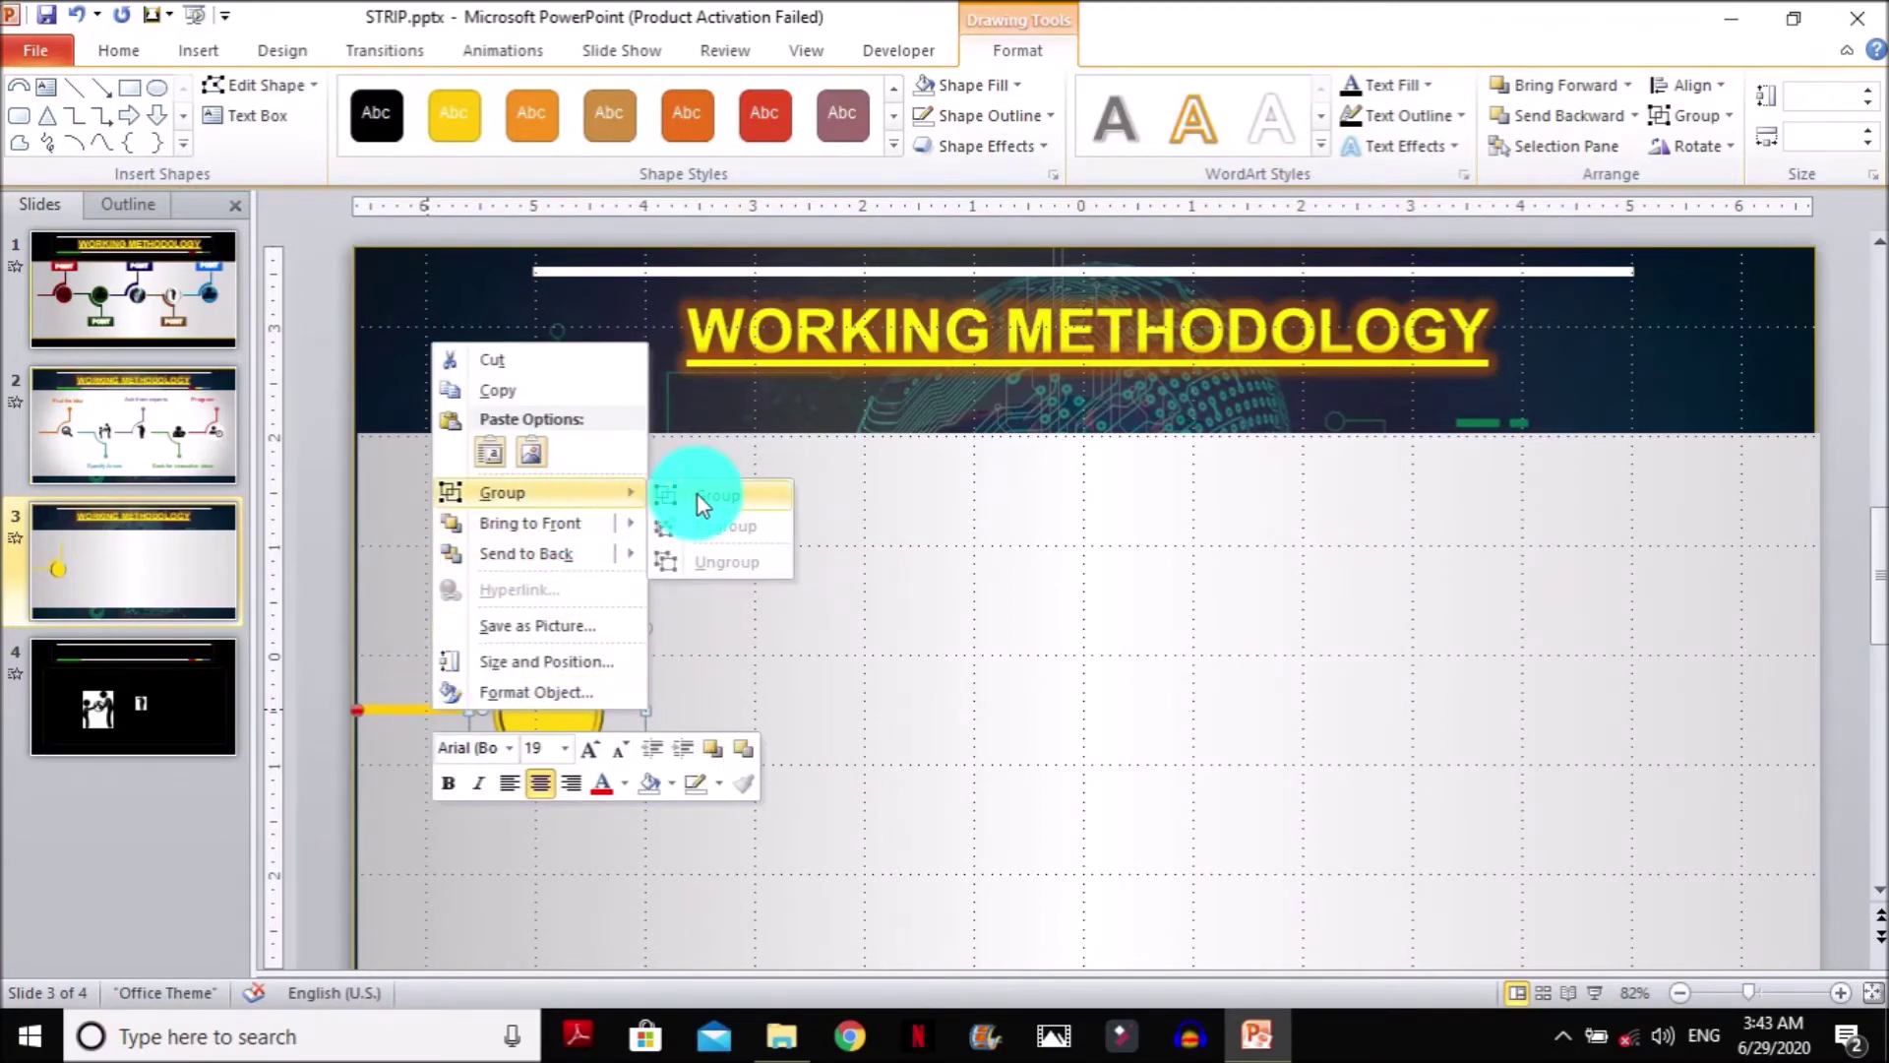
click(702, 497)
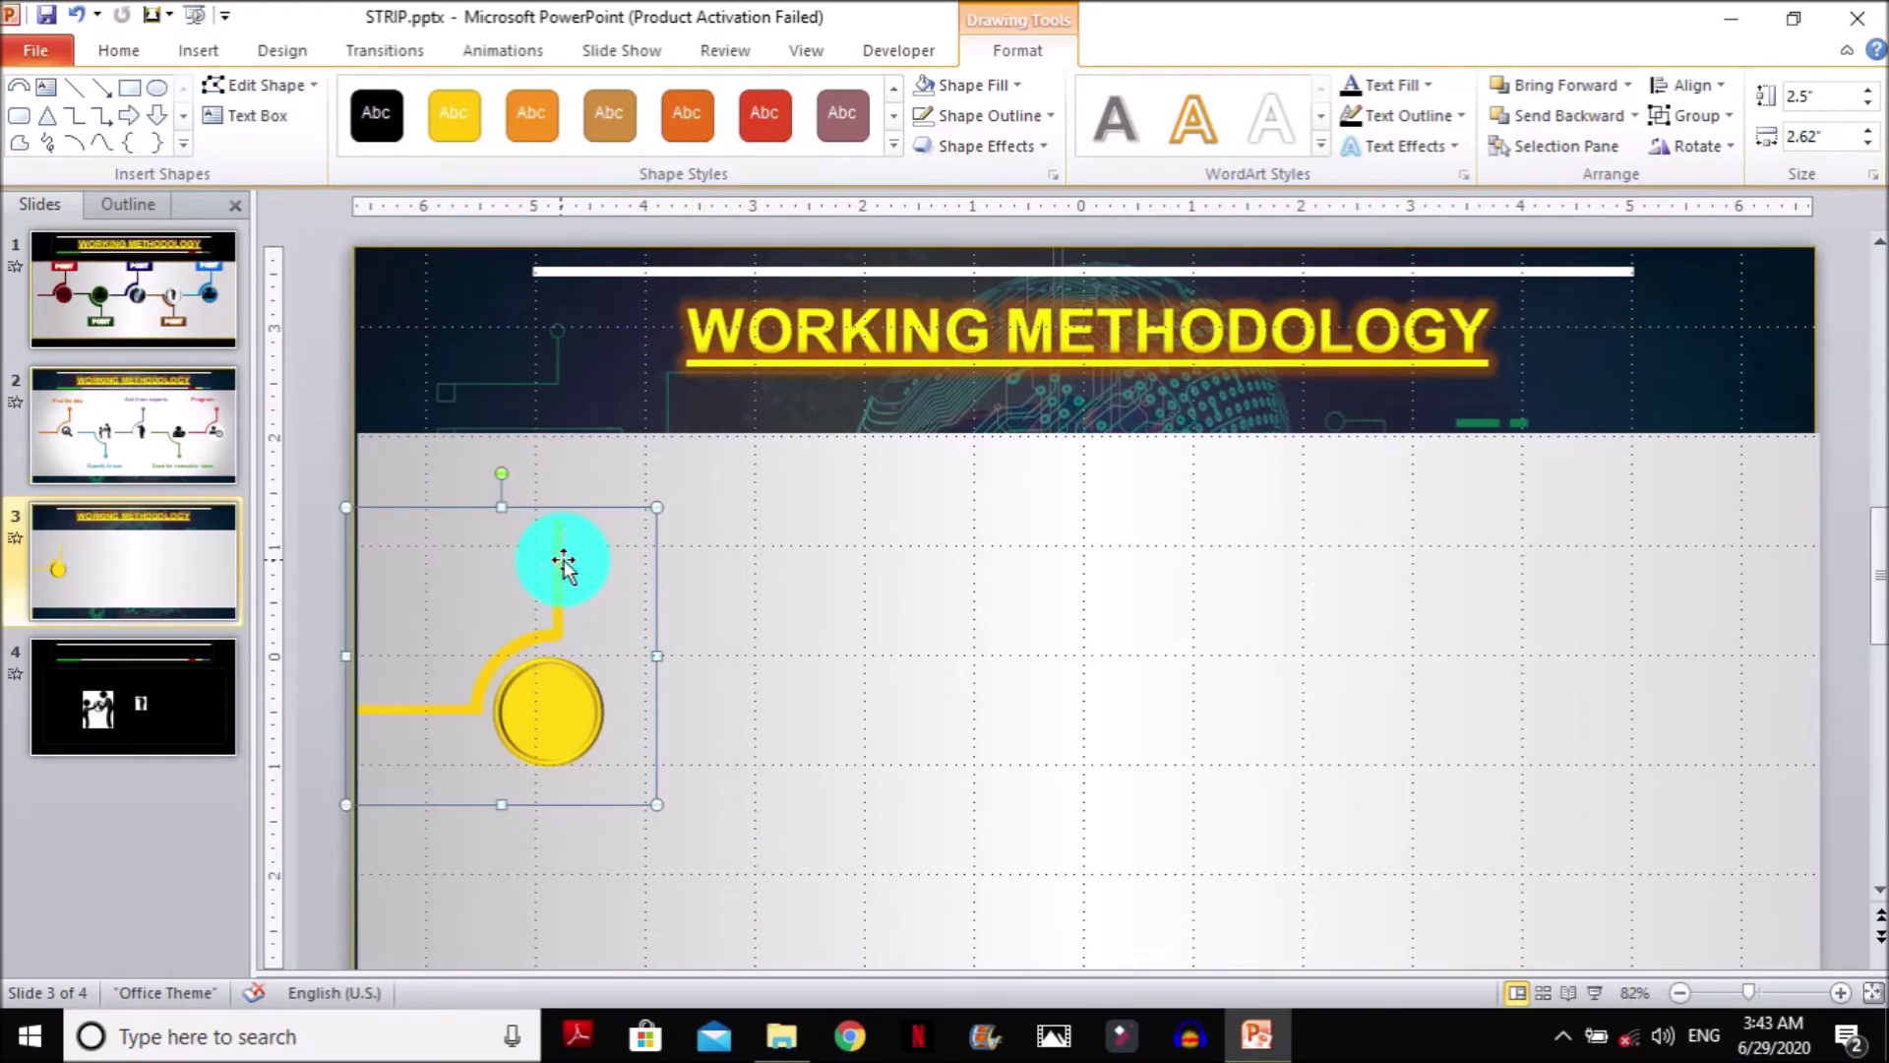
Duplicate the connector group together with its circle four times to the right, making a row of five across the slide
click(548, 689)
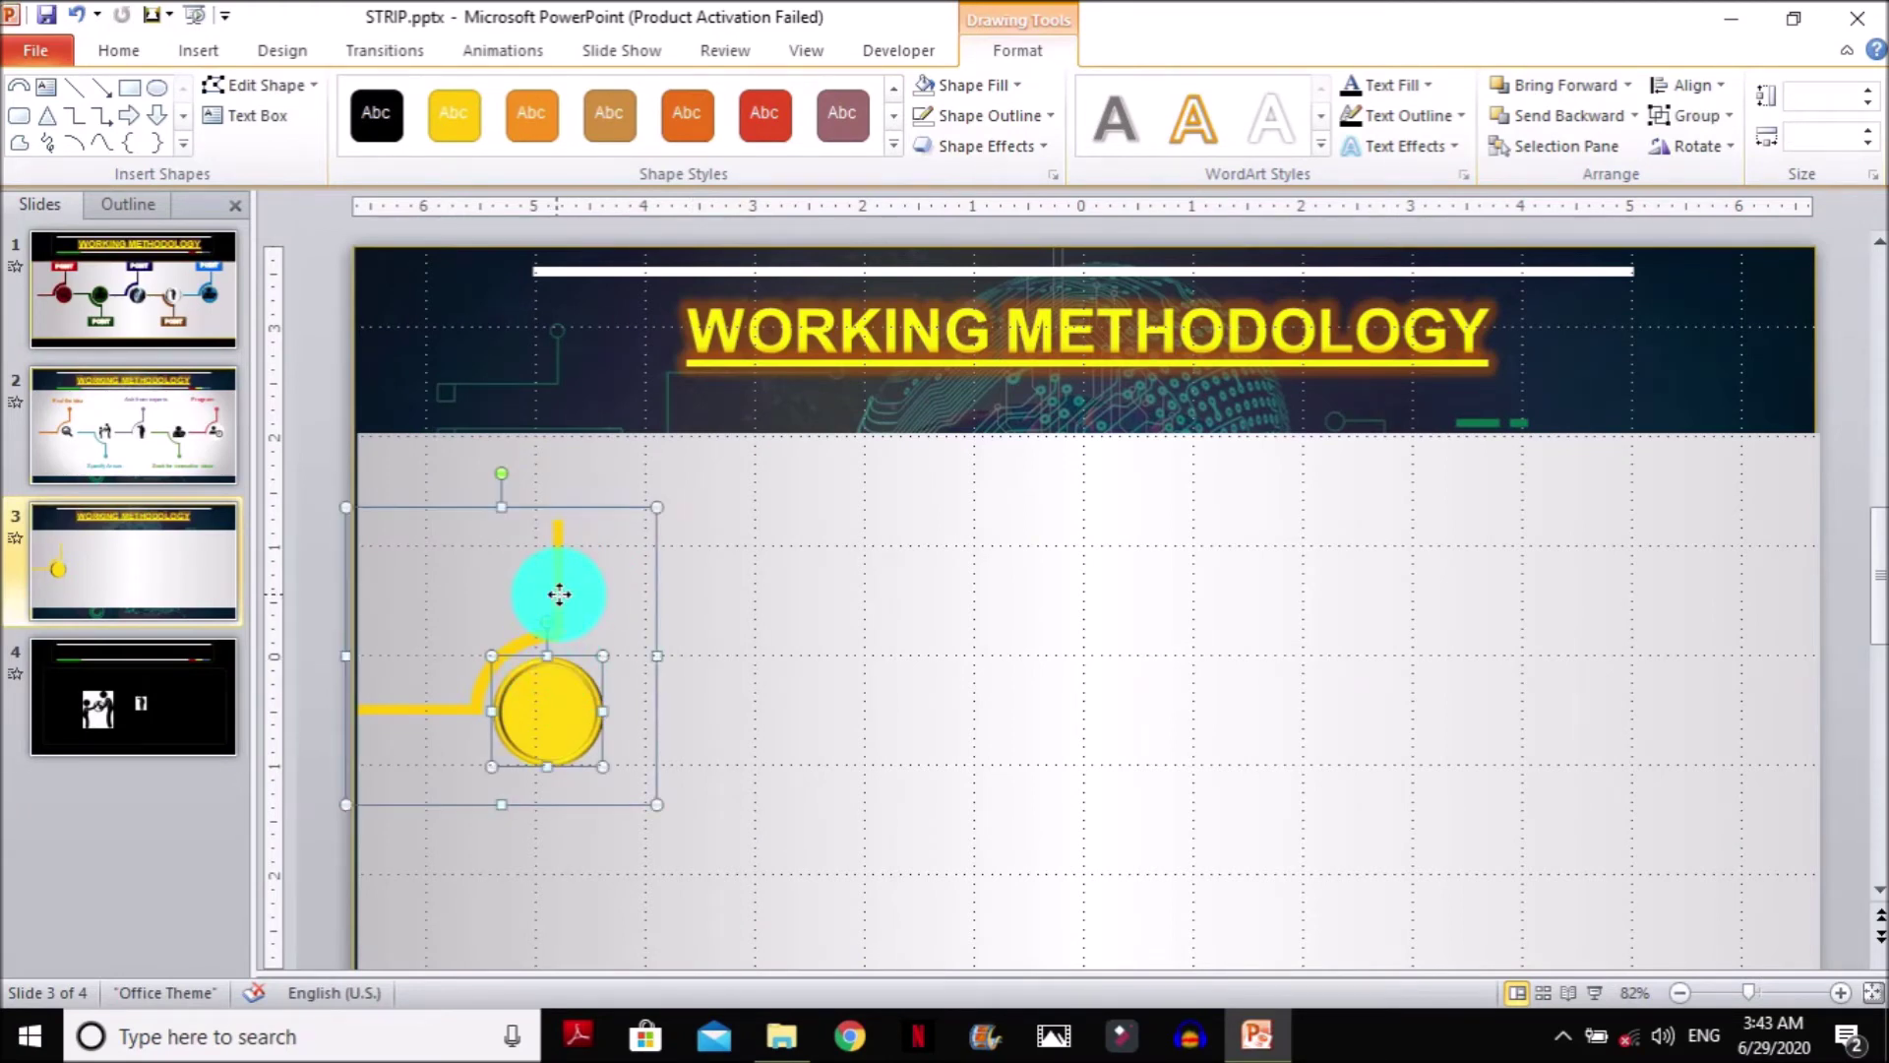
drag(559, 594, 1600, 626)
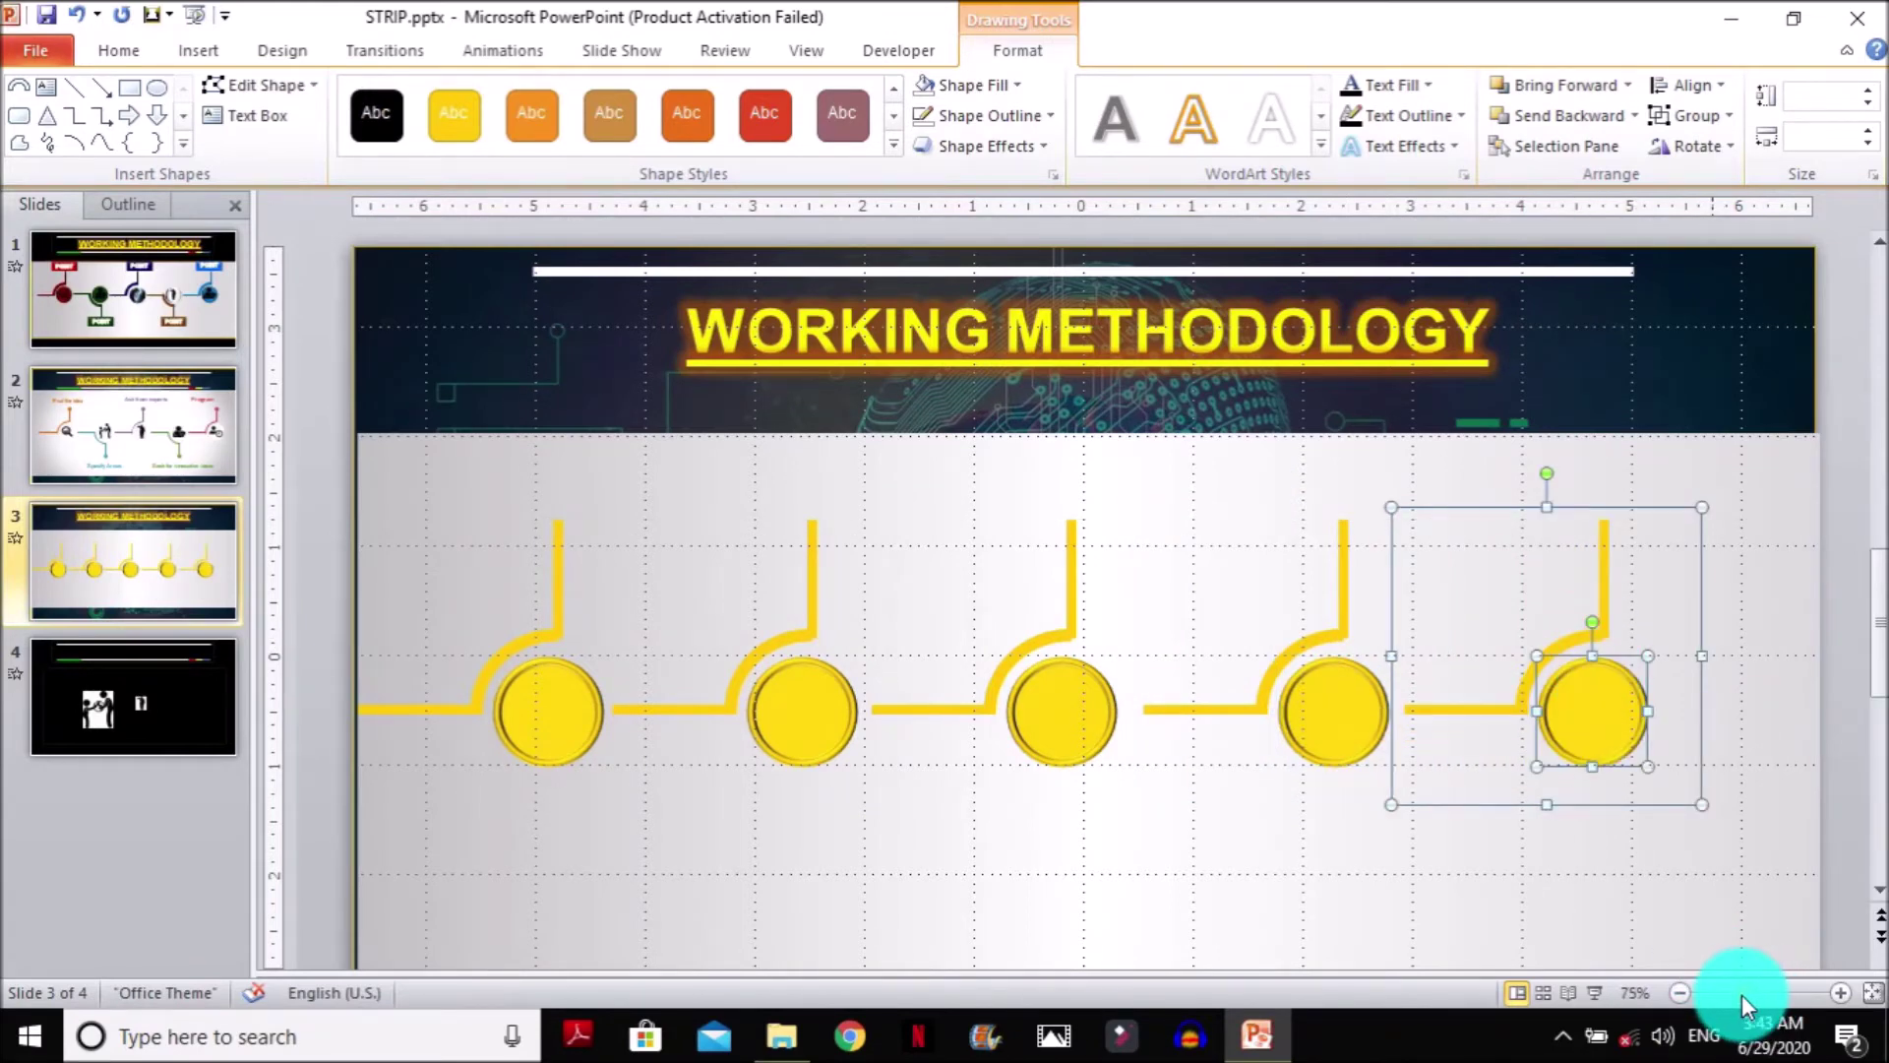
Recolour the second connector group dark red, applying the standard Dark Red to both its fill and its outline
drag(1742, 994, 1728, 994)
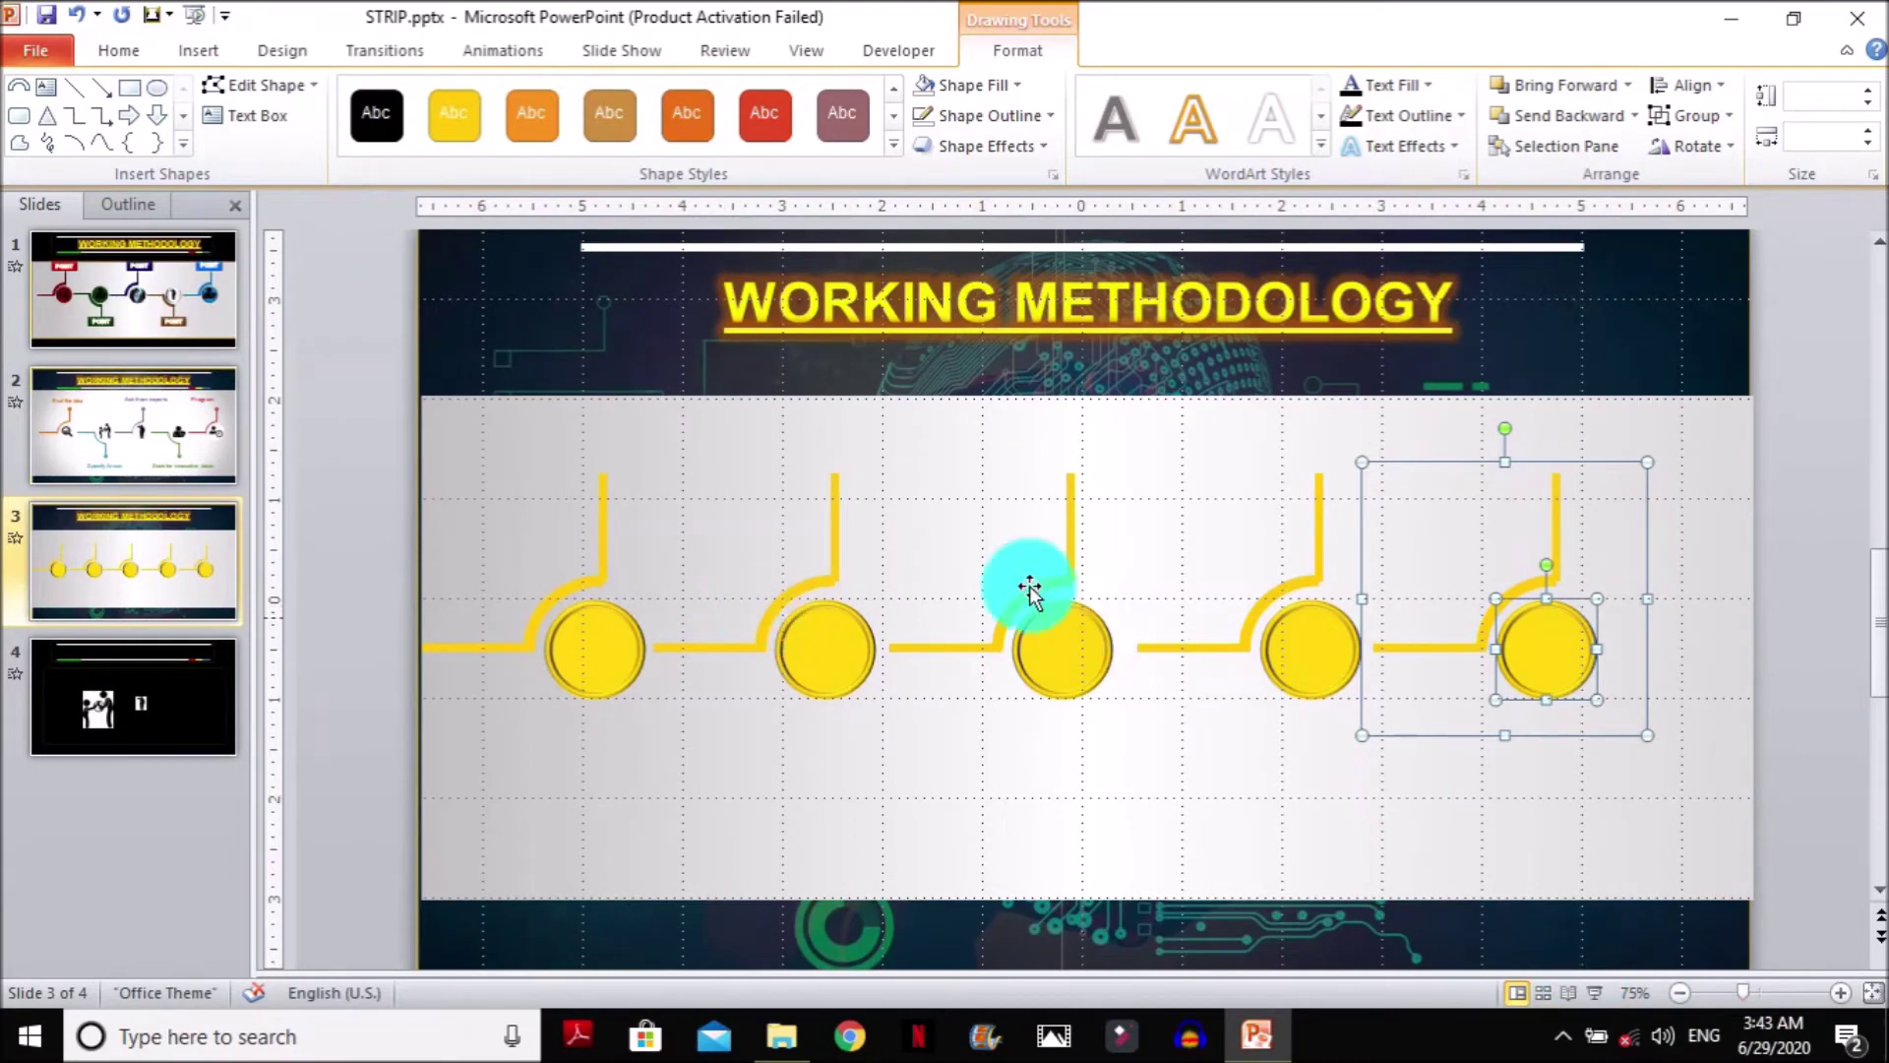
click(369, 363)
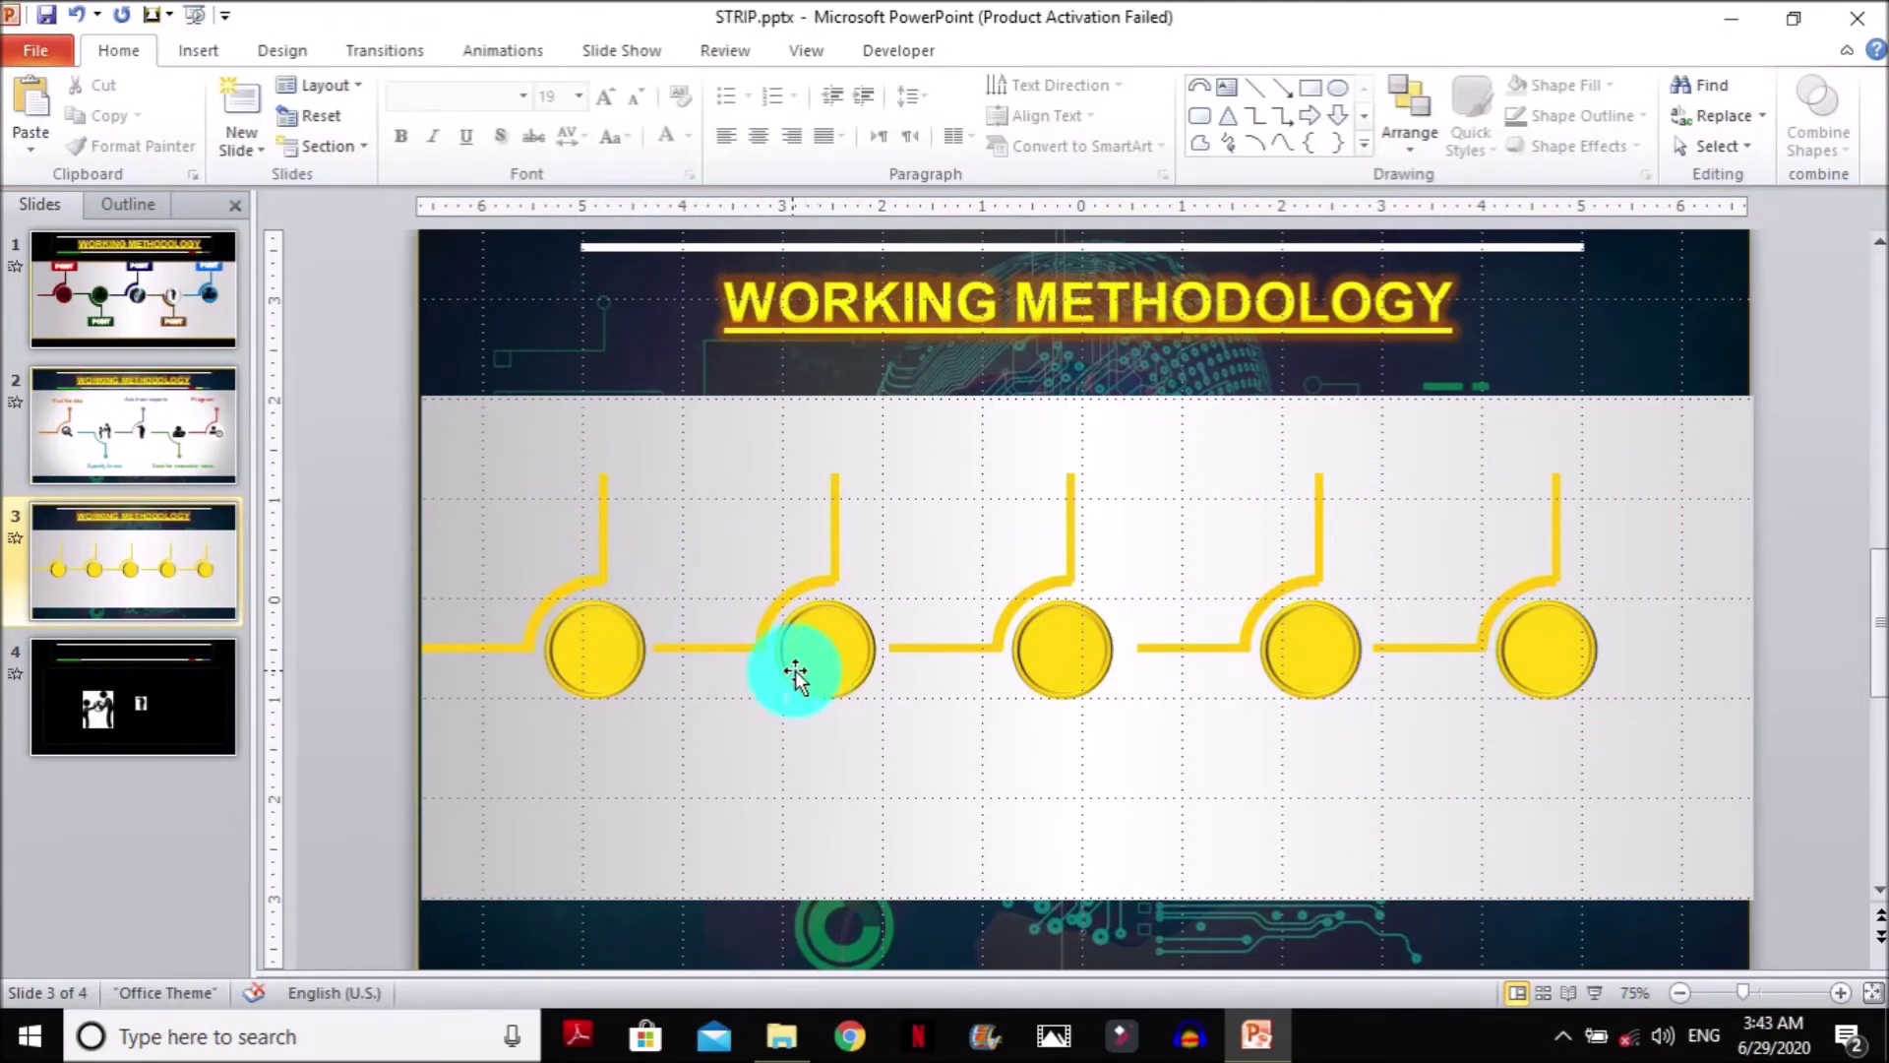
click(825, 554)
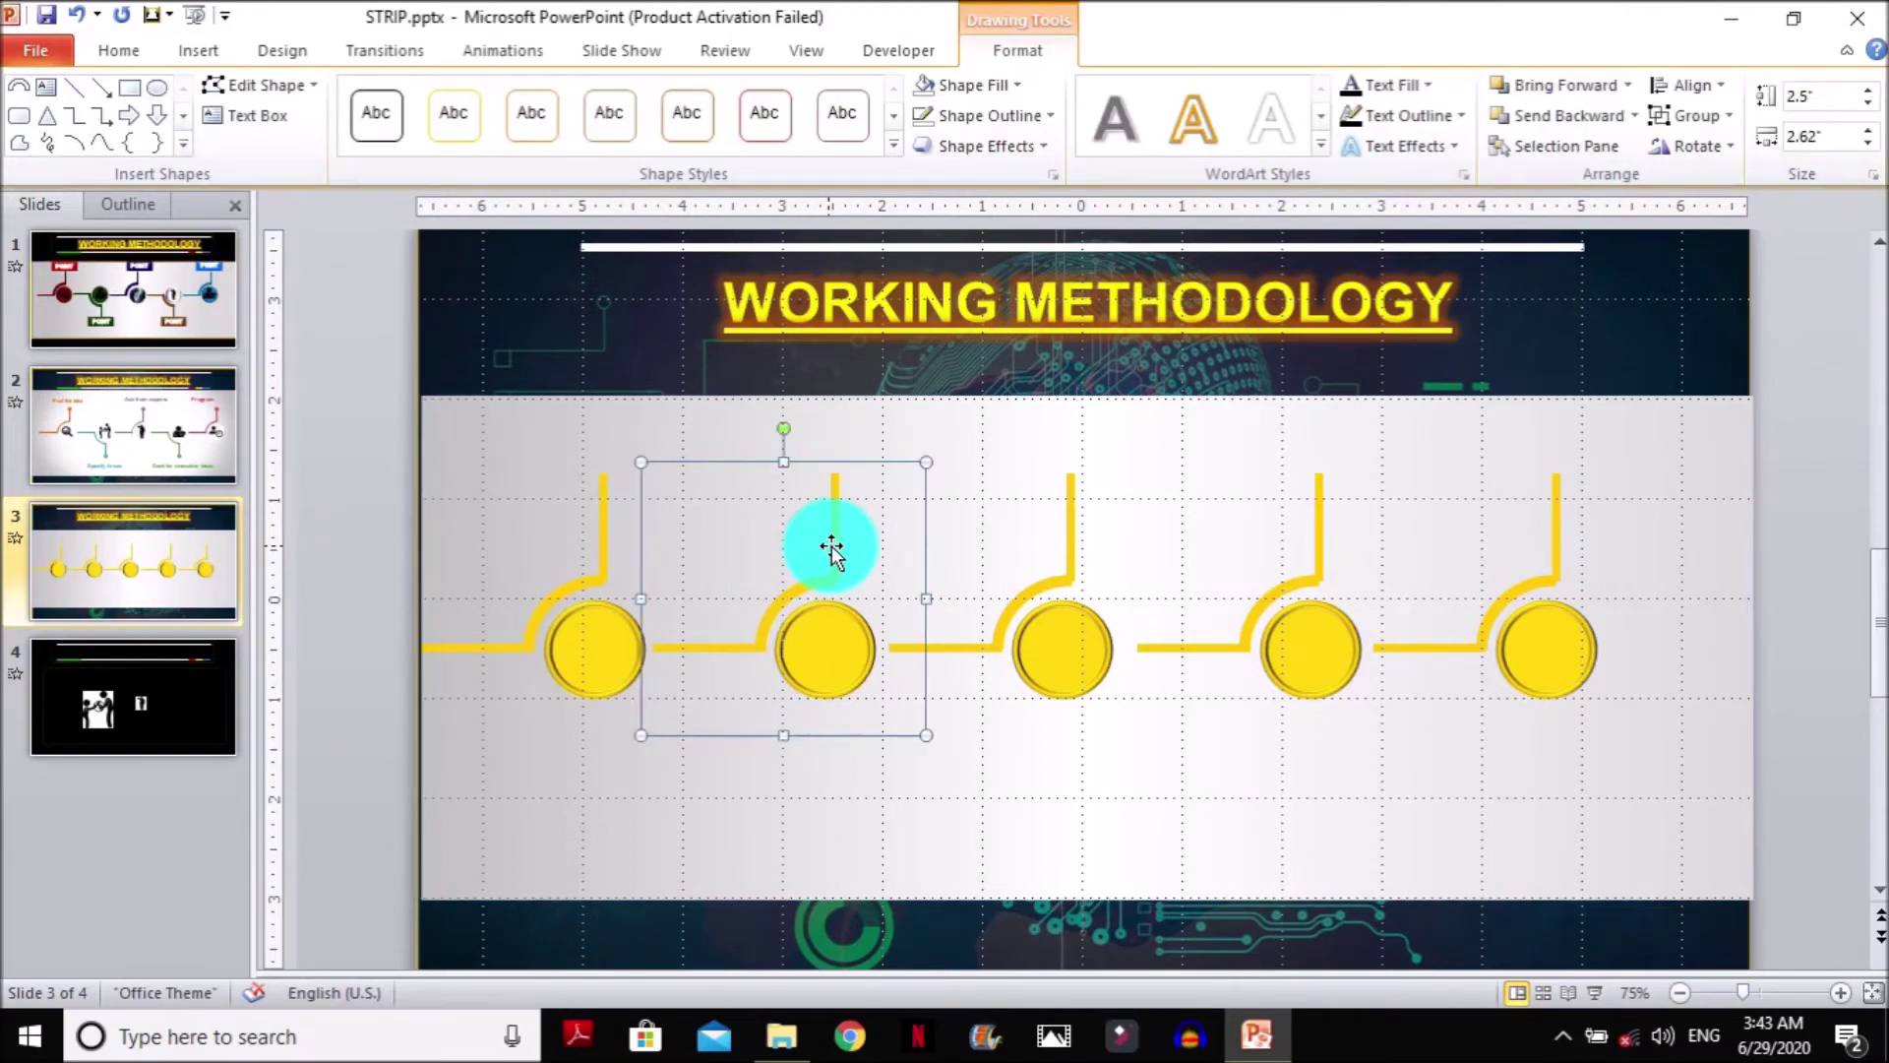
click(834, 548)
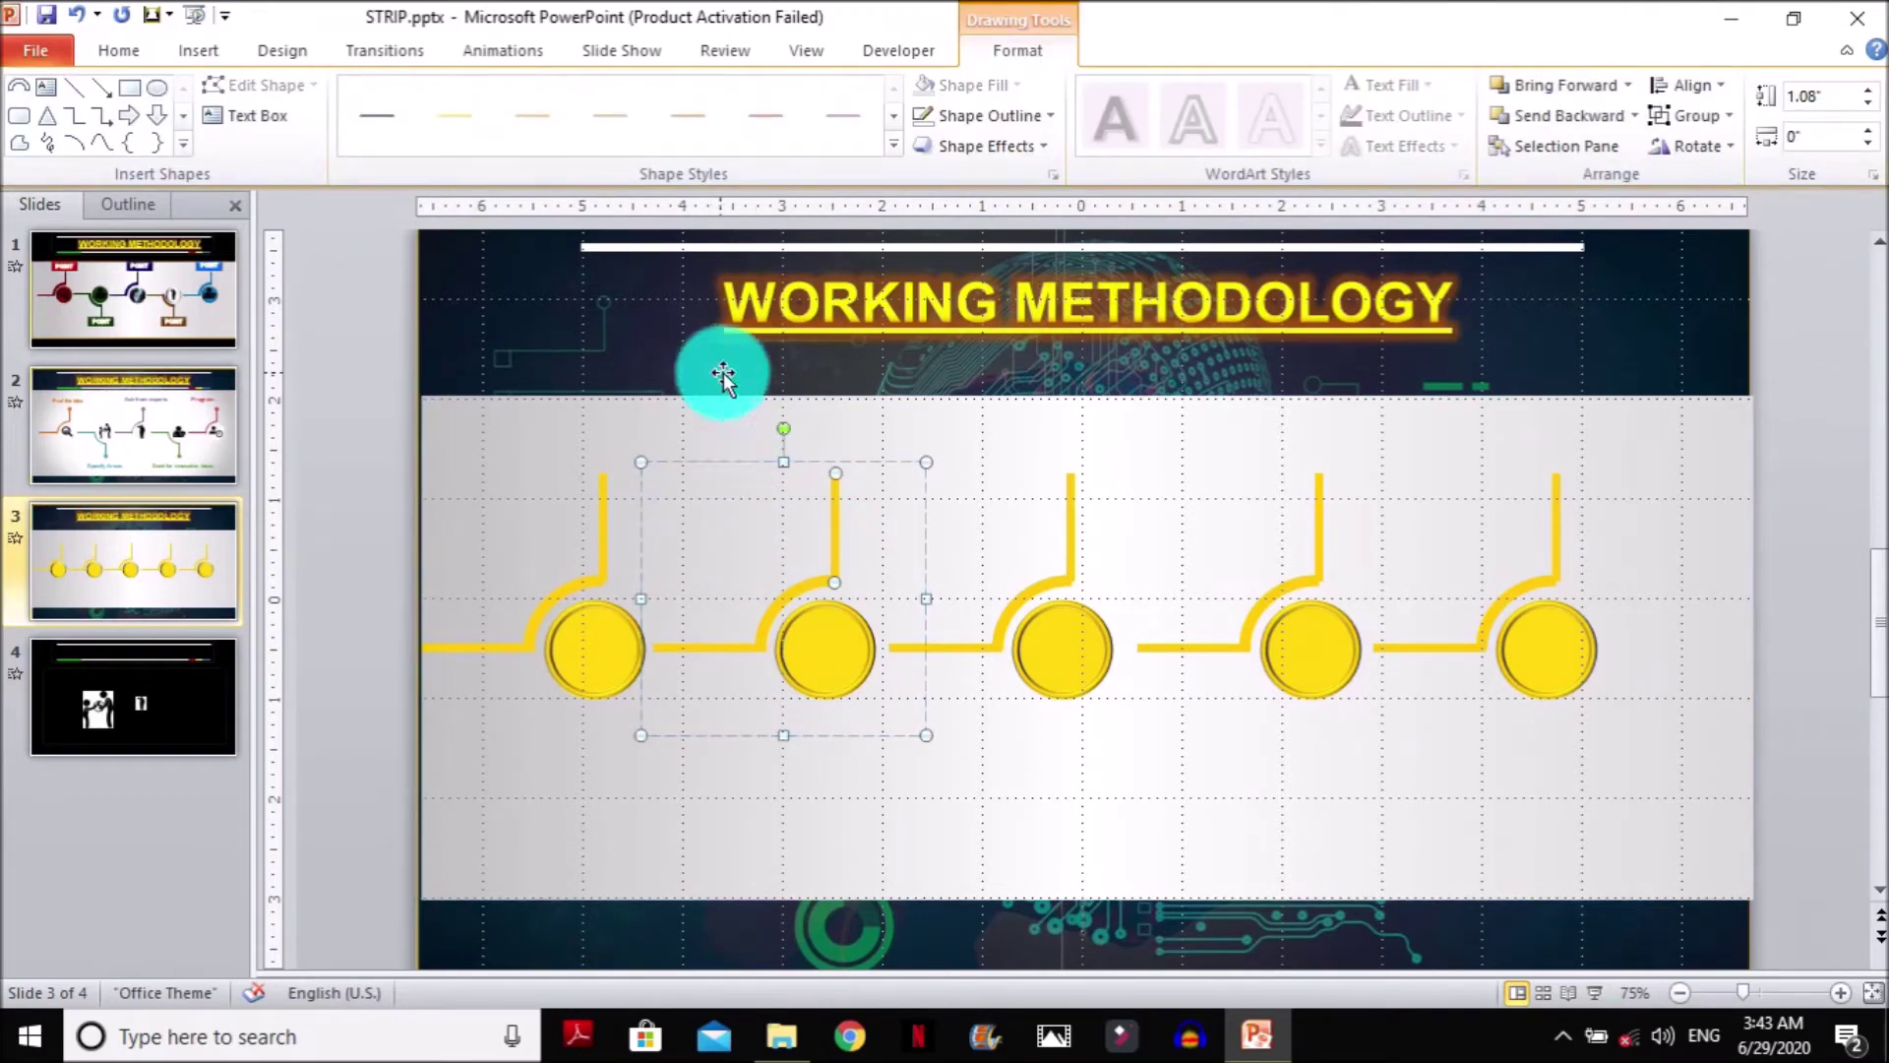
click(723, 455)
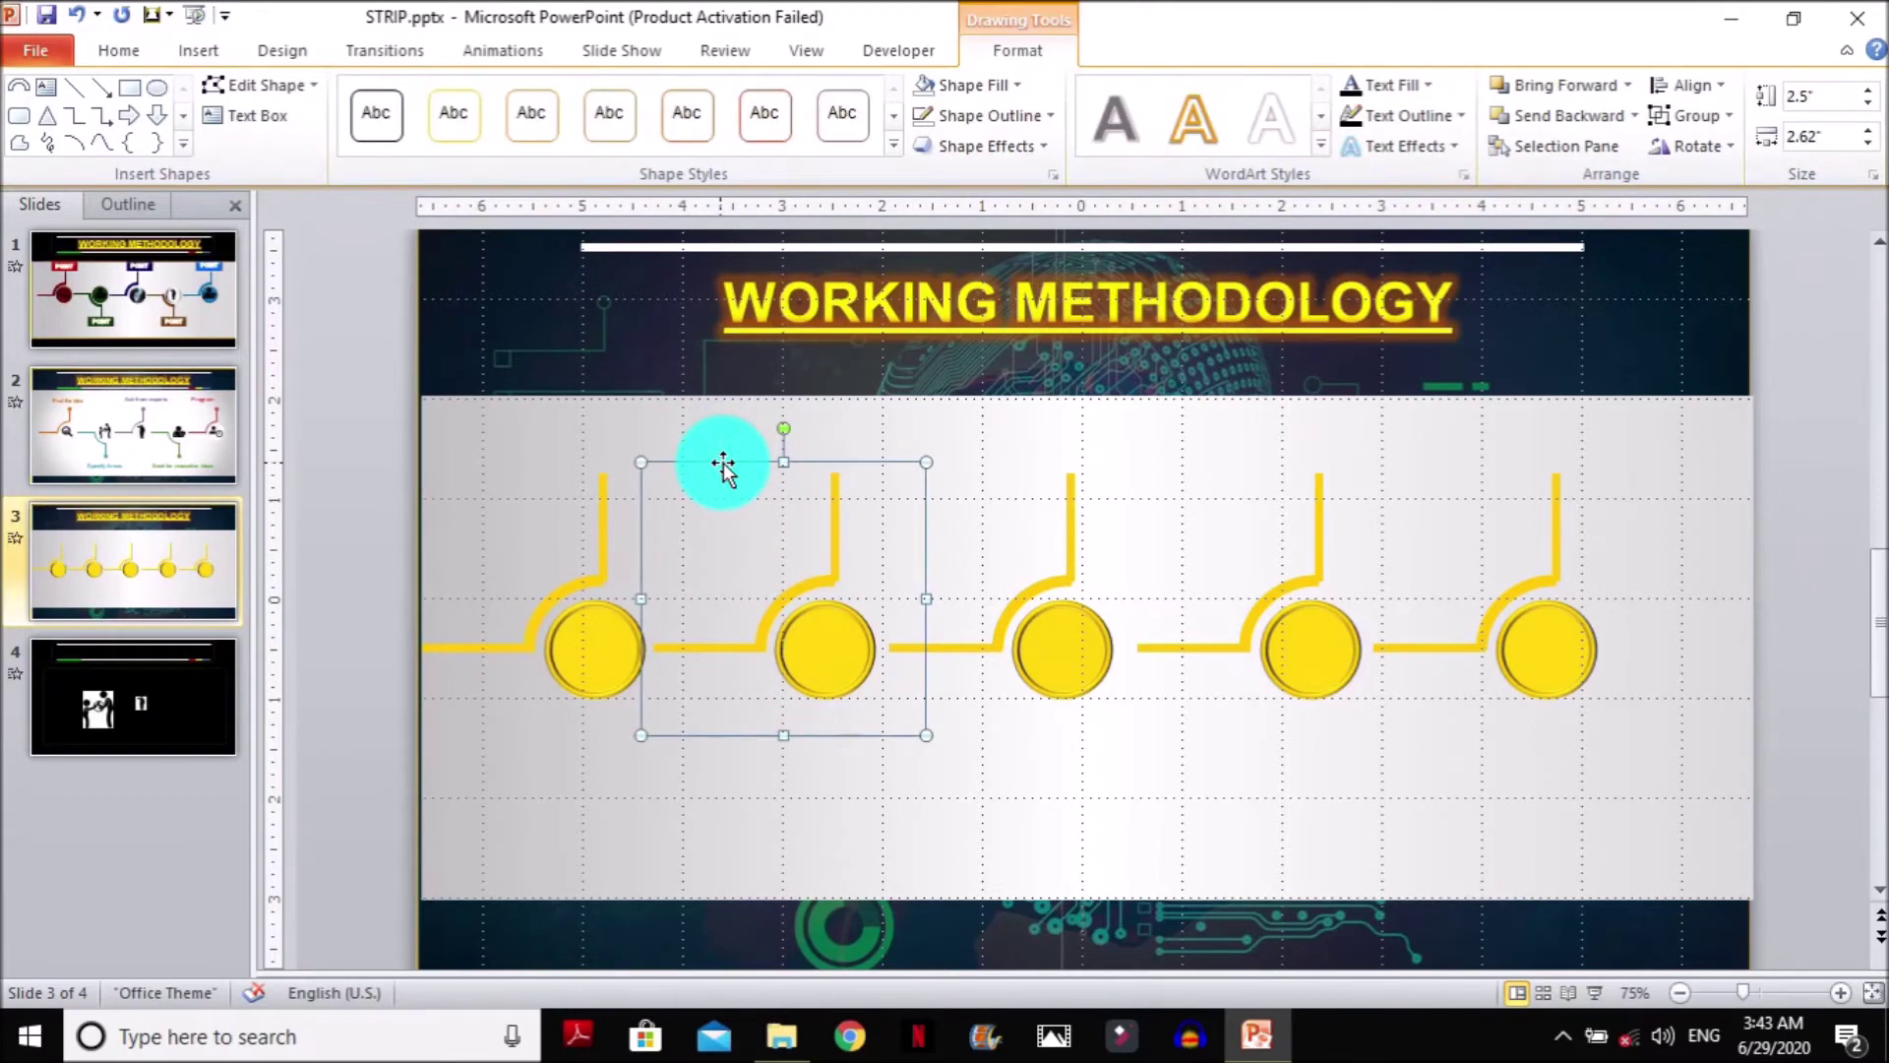
click(954, 96)
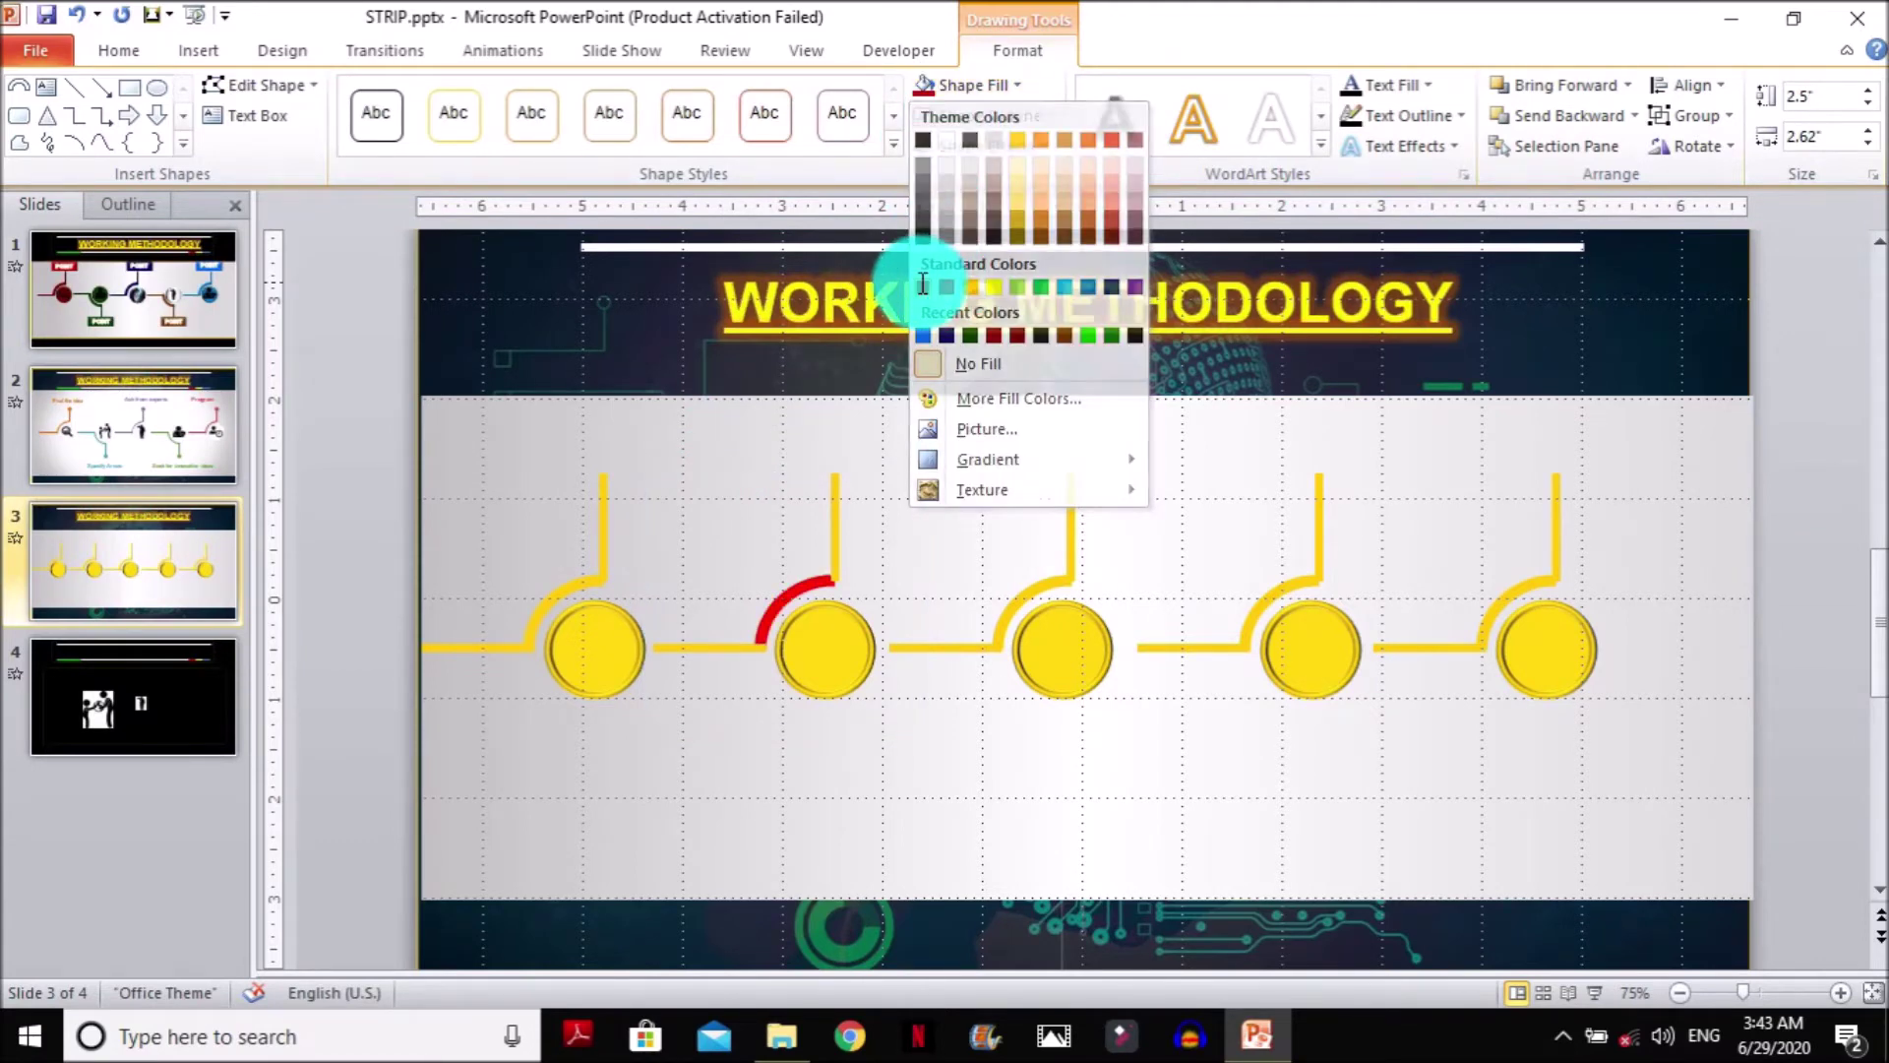
click(923, 285)
click(947, 115)
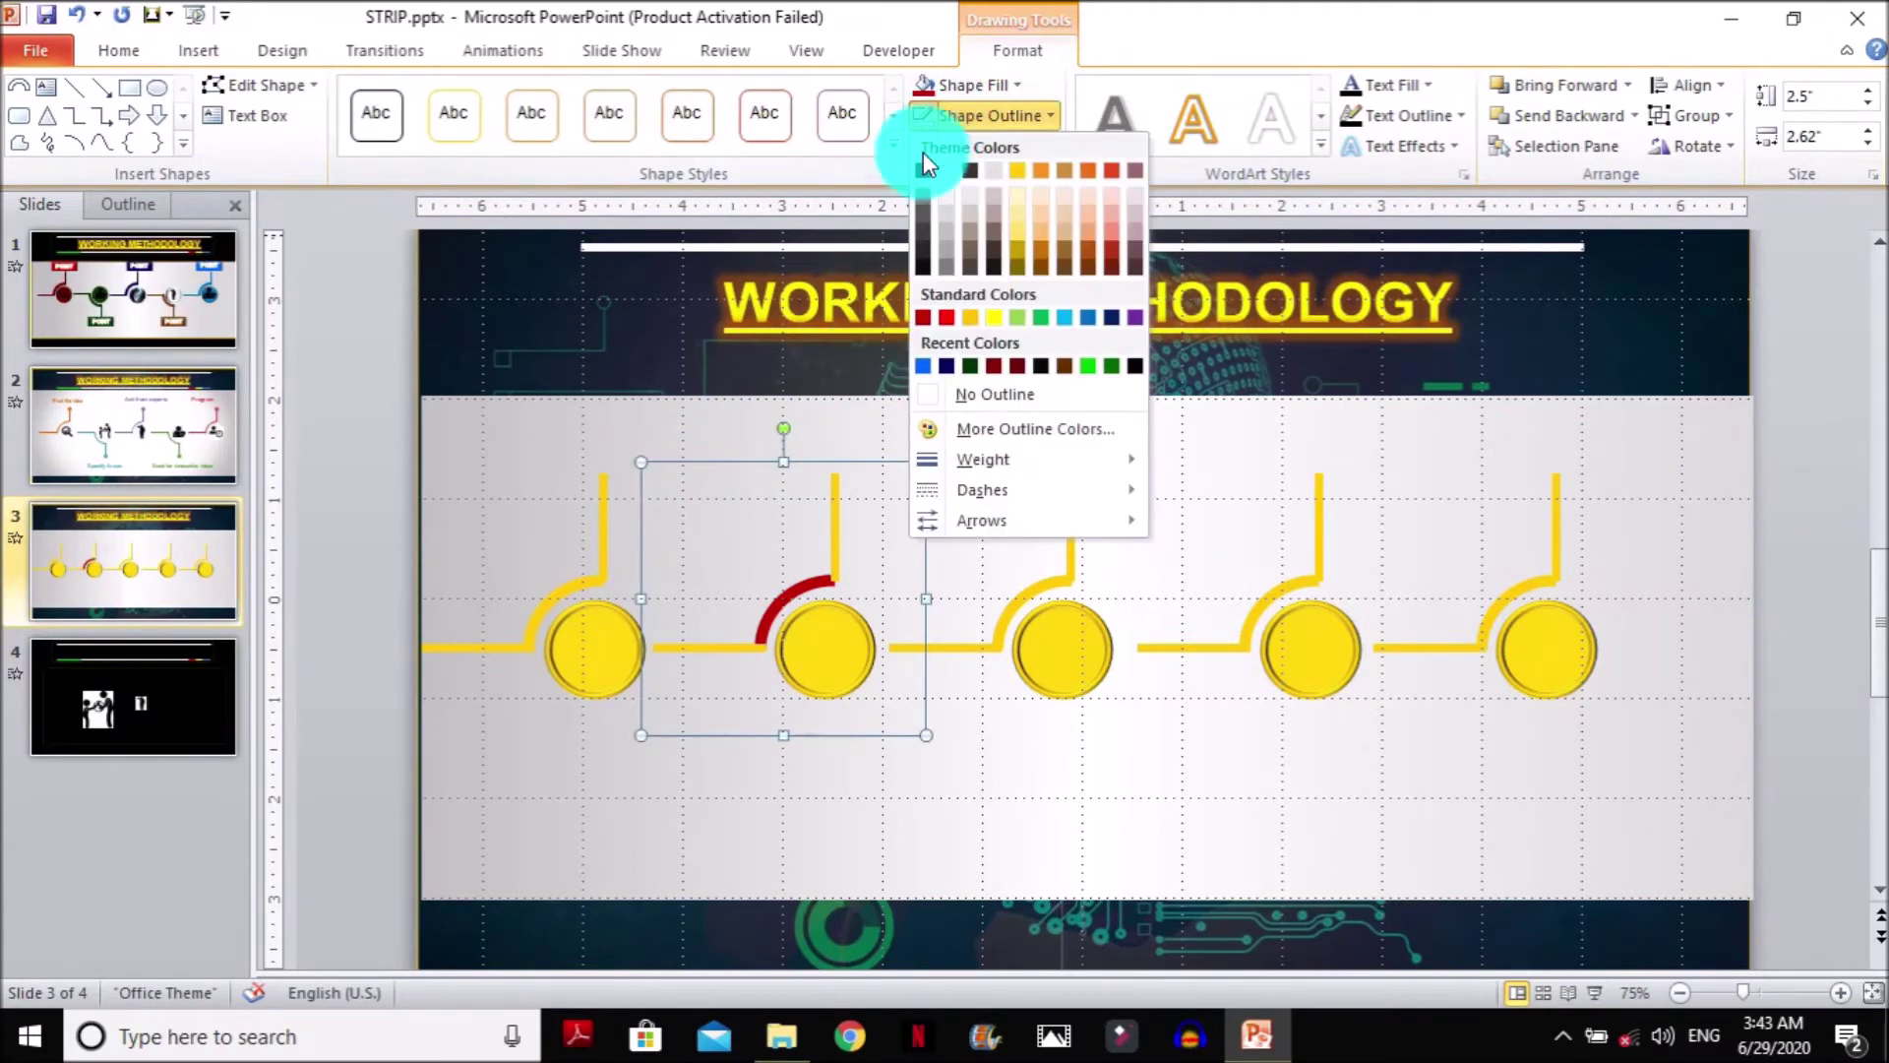
click(927, 317)
Recolour the third connector group with the recently used dark green for both fill and outline
click(1064, 549)
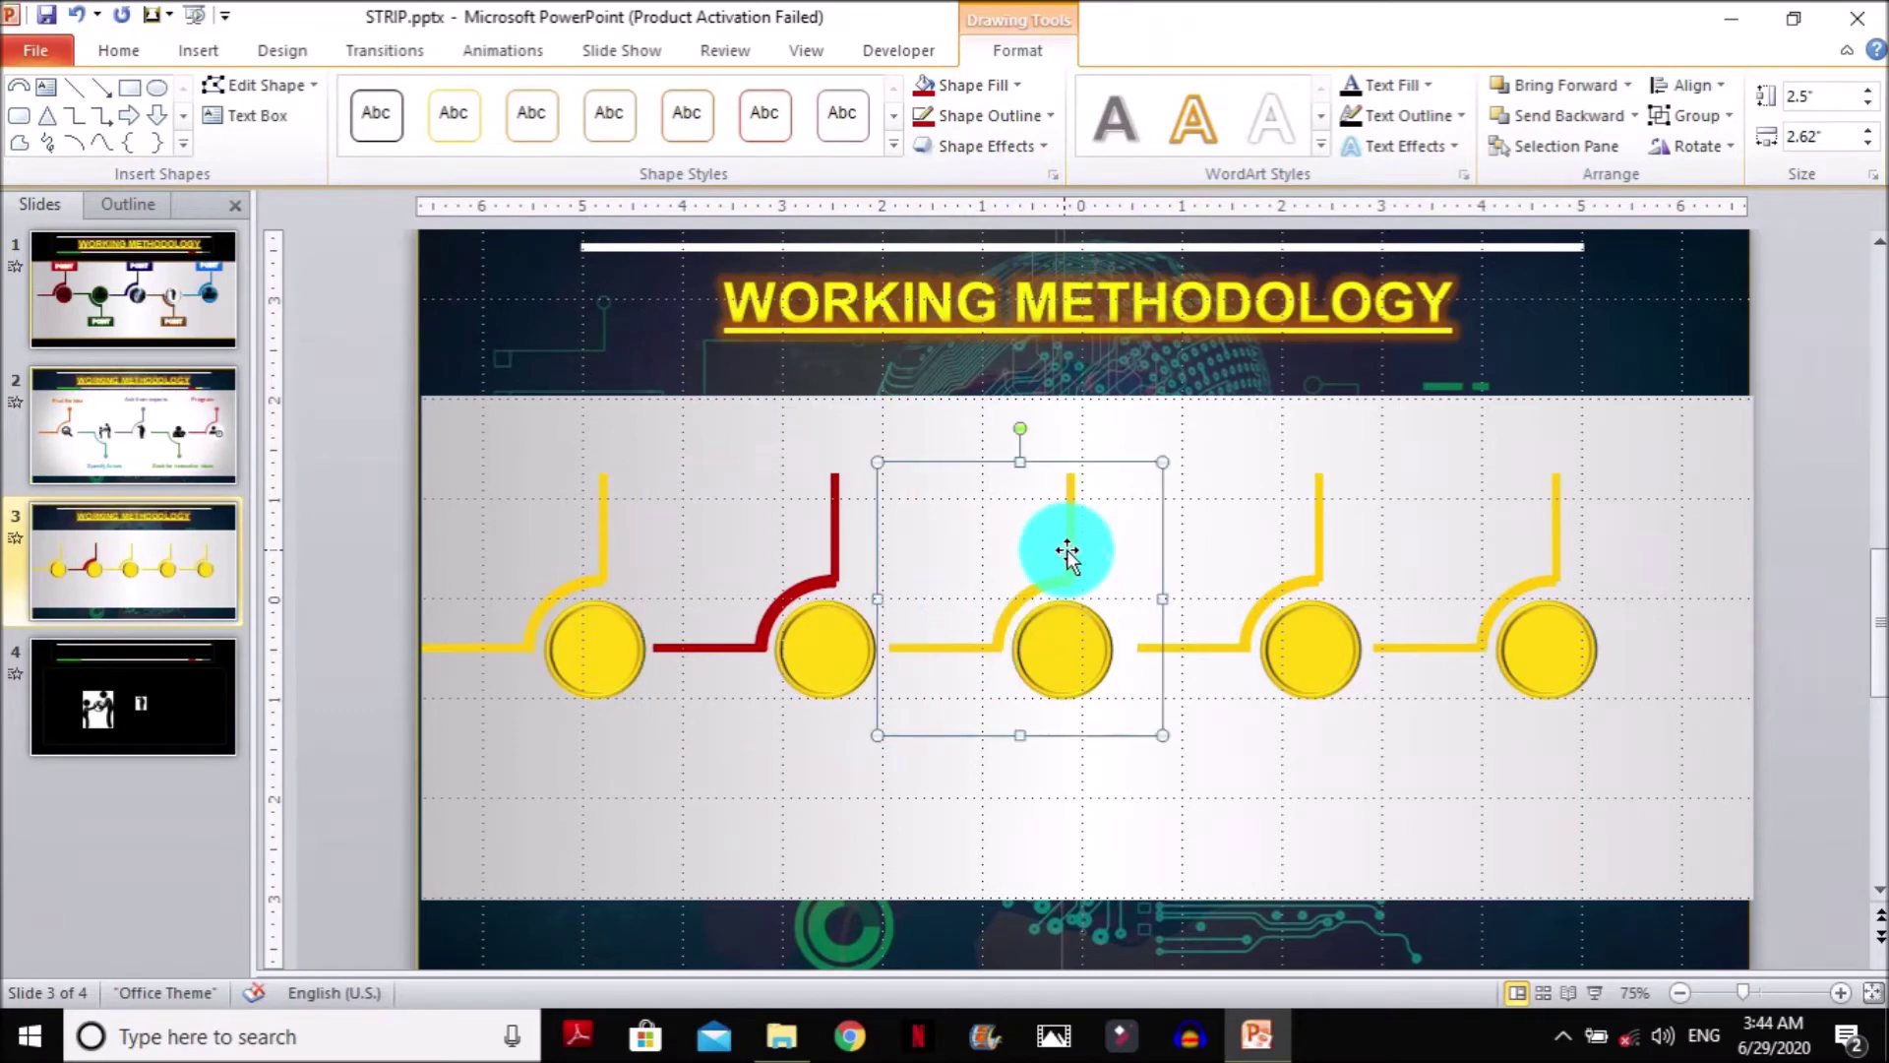
click(961, 82)
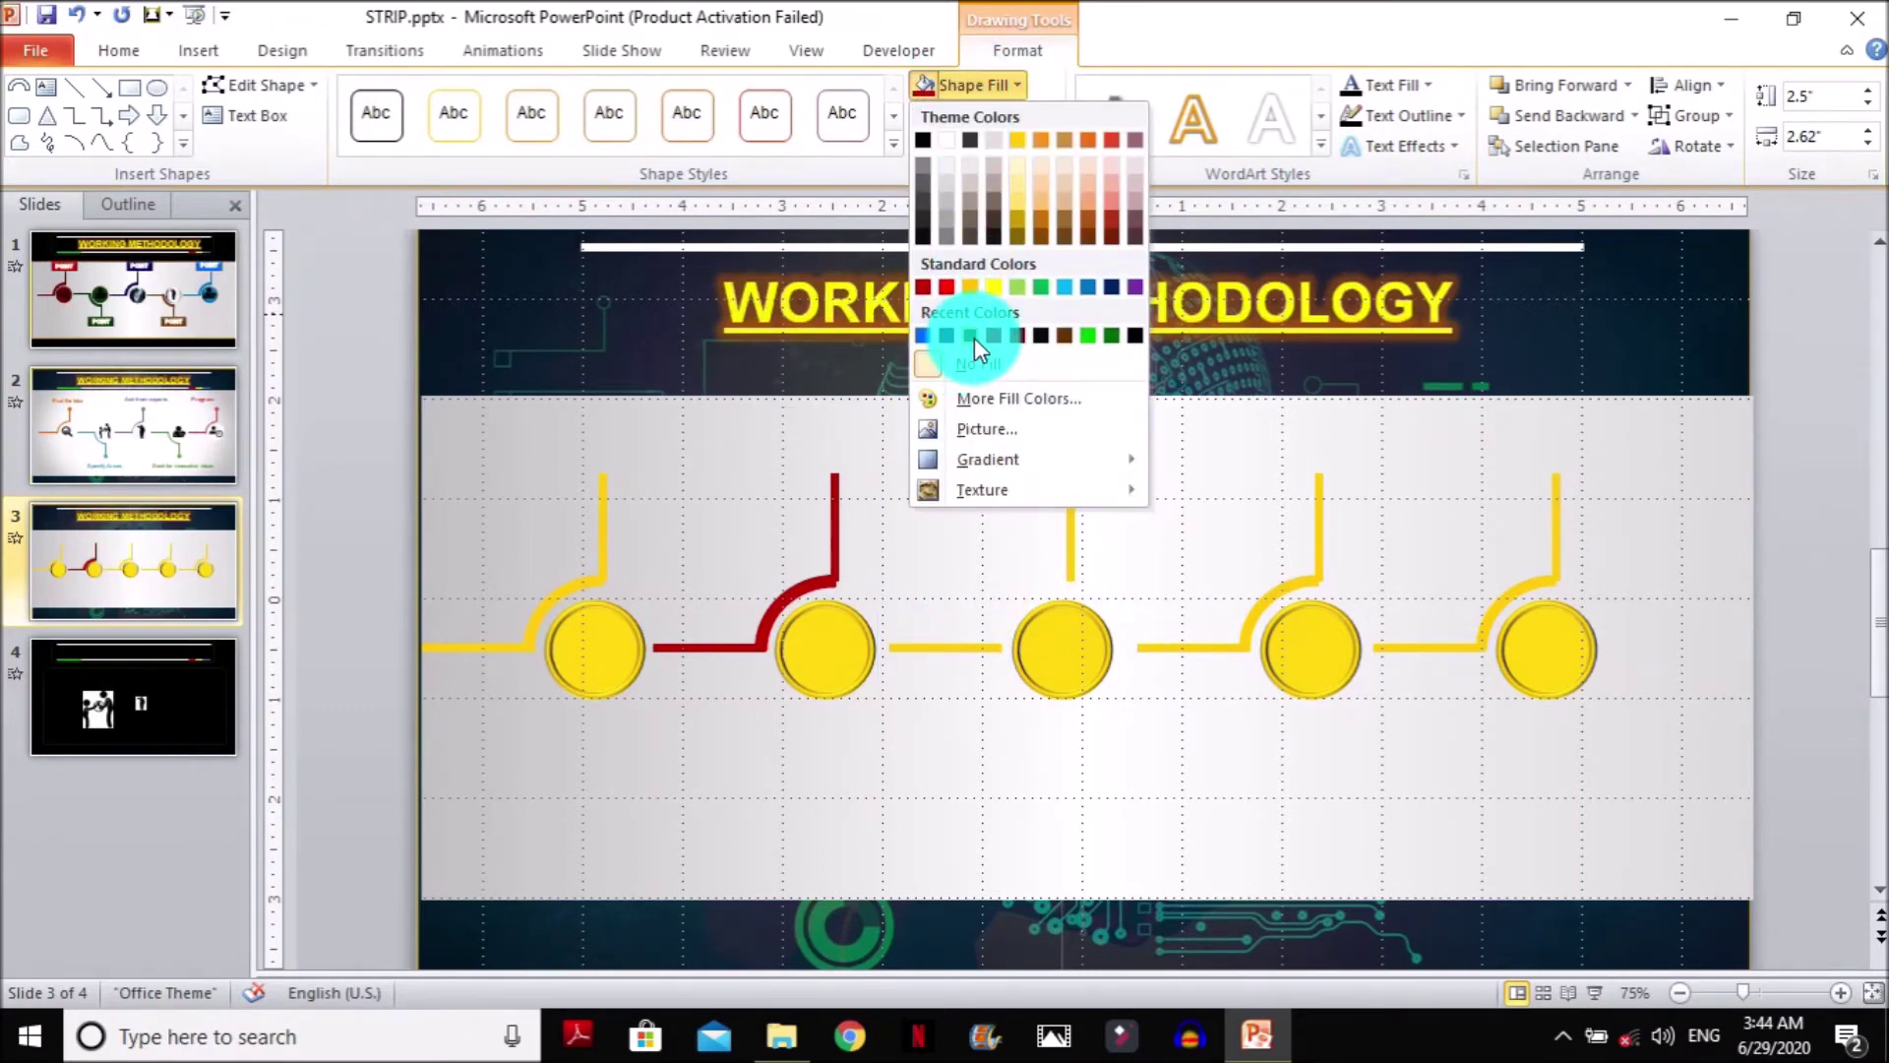
click(974, 339)
click(959, 116)
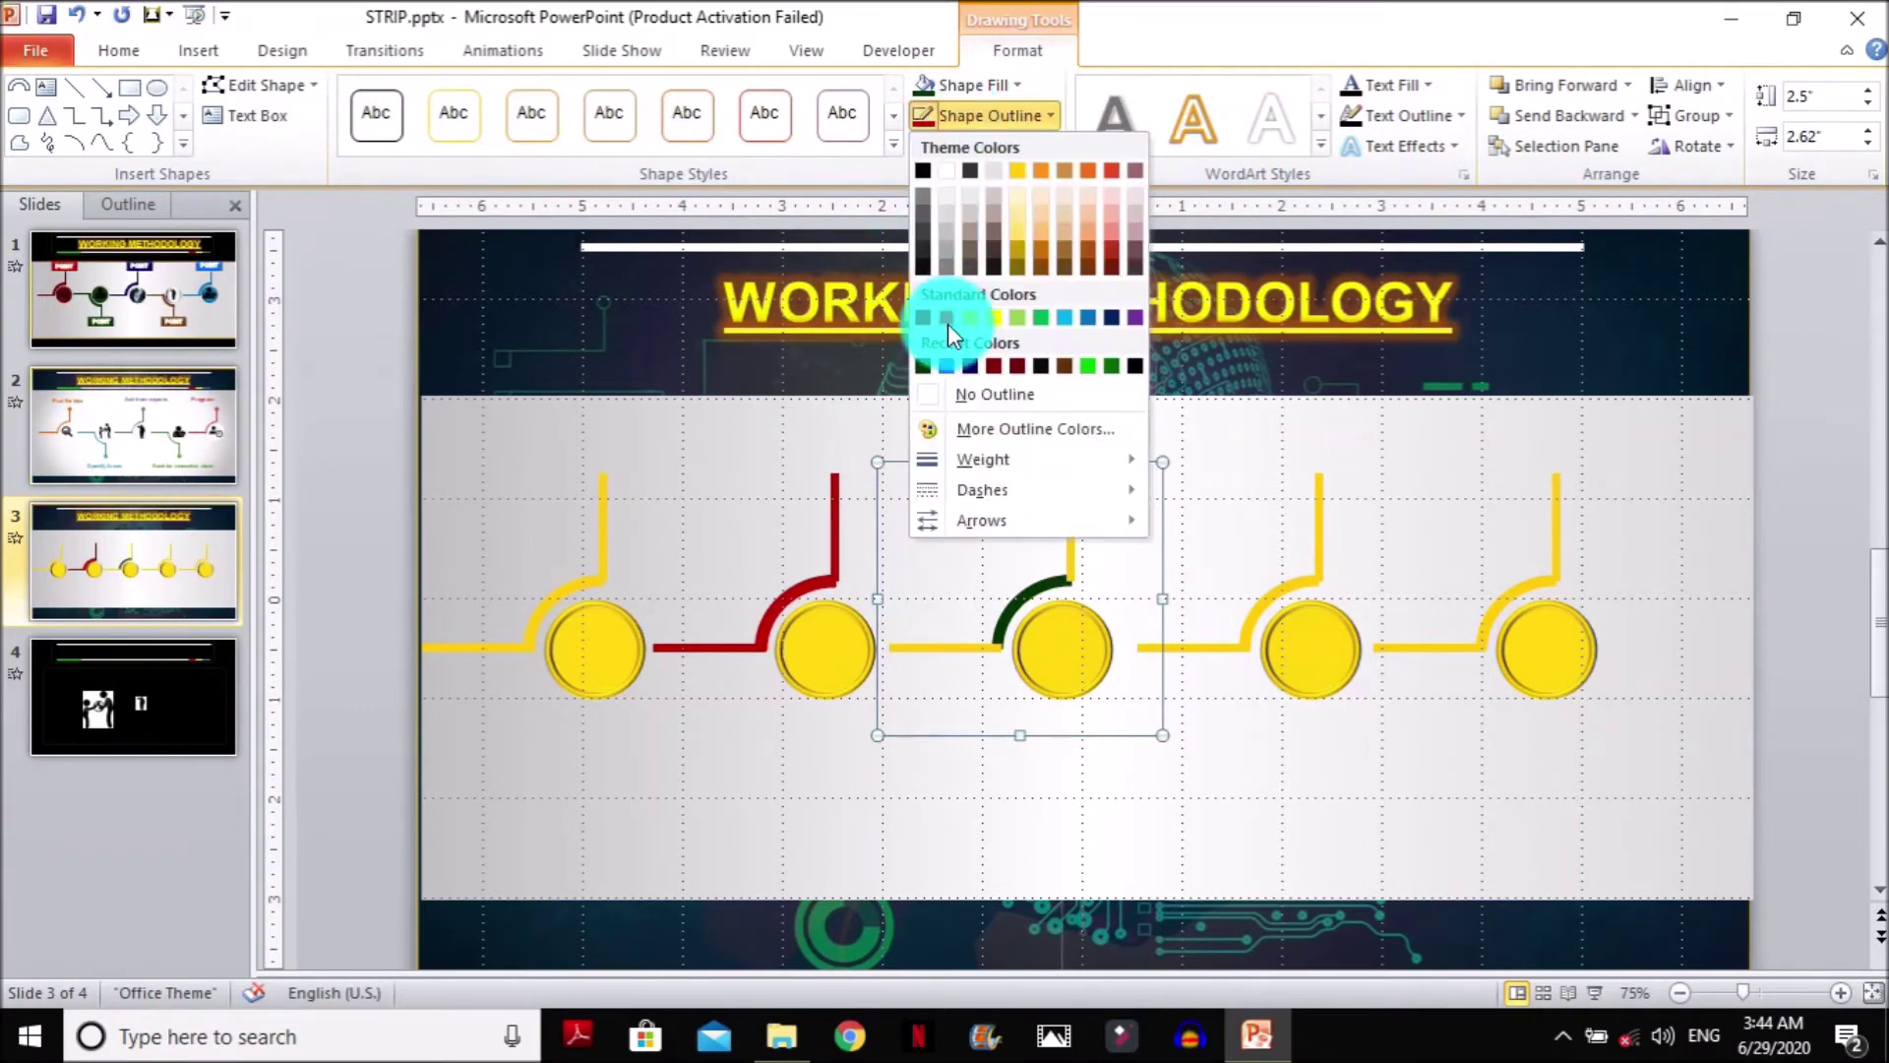
click(925, 365)
Recolour the fourth connector group with the standard dark blue for both fill and outline
click(1322, 541)
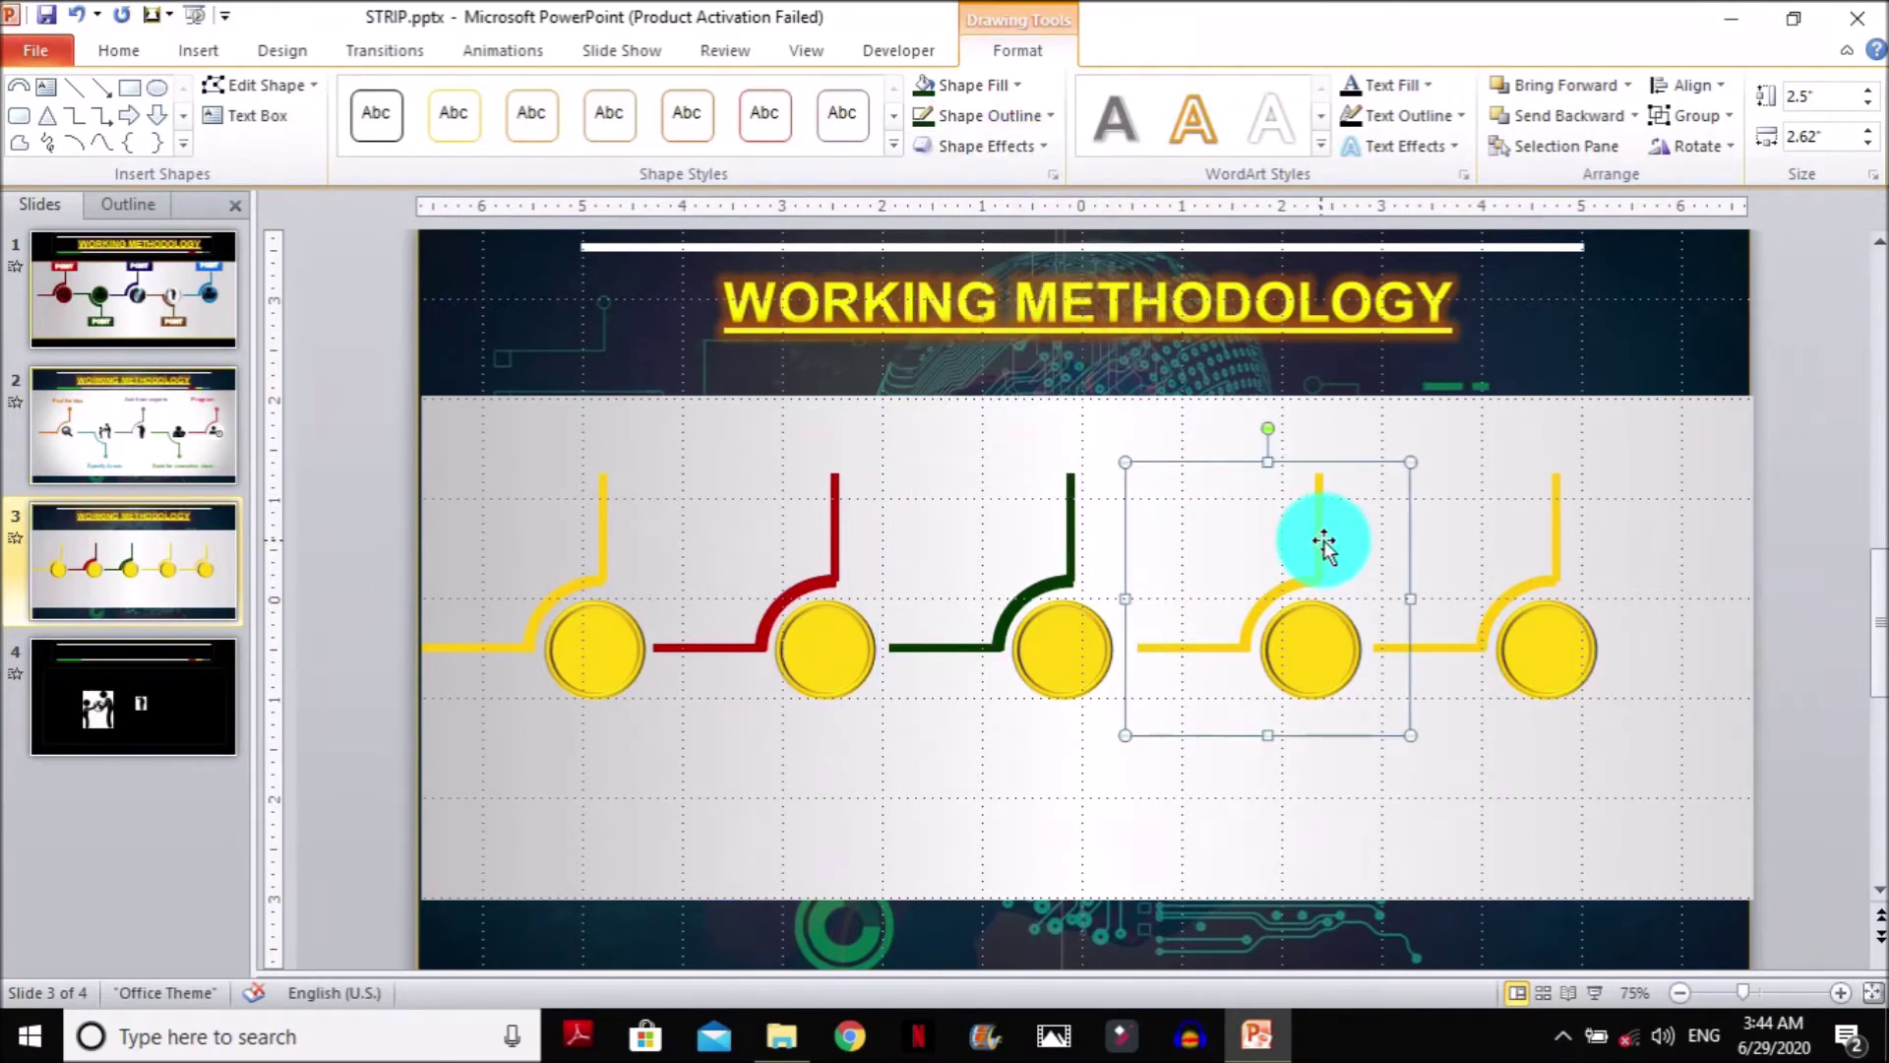
click(977, 85)
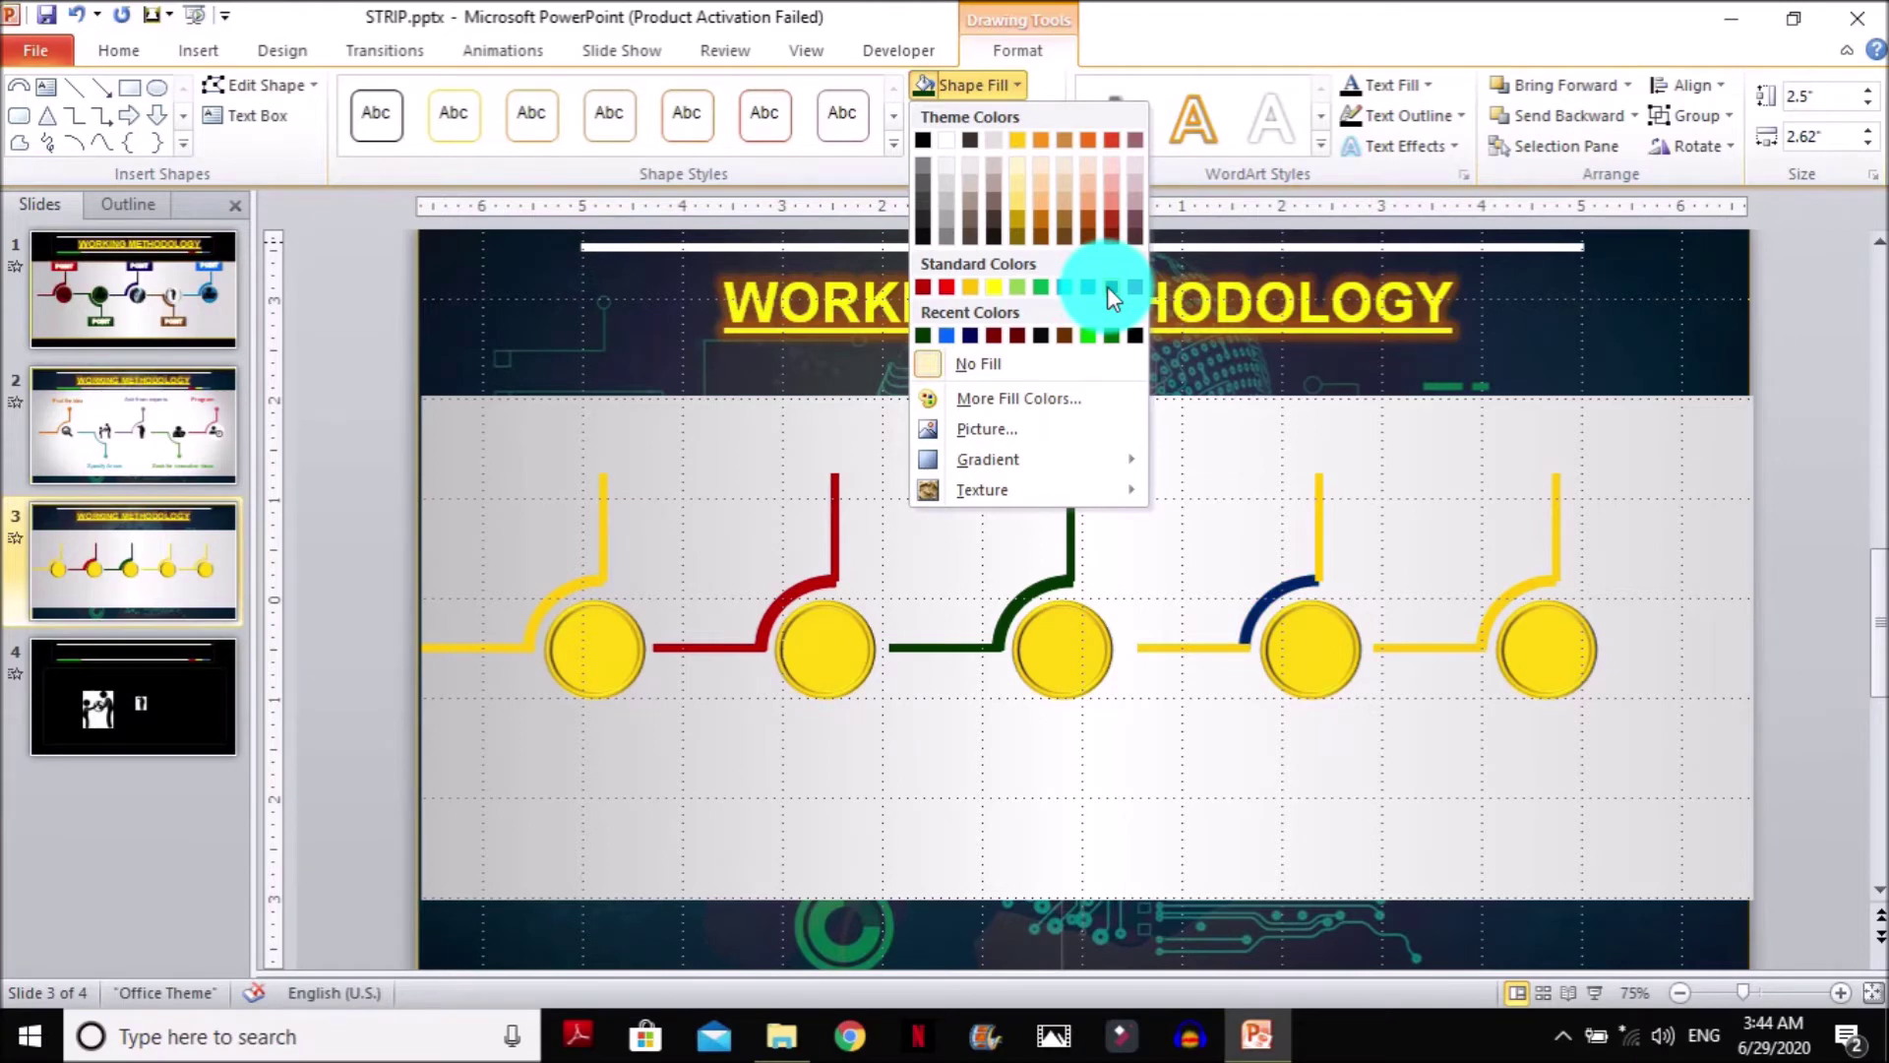
click(1109, 286)
click(1004, 119)
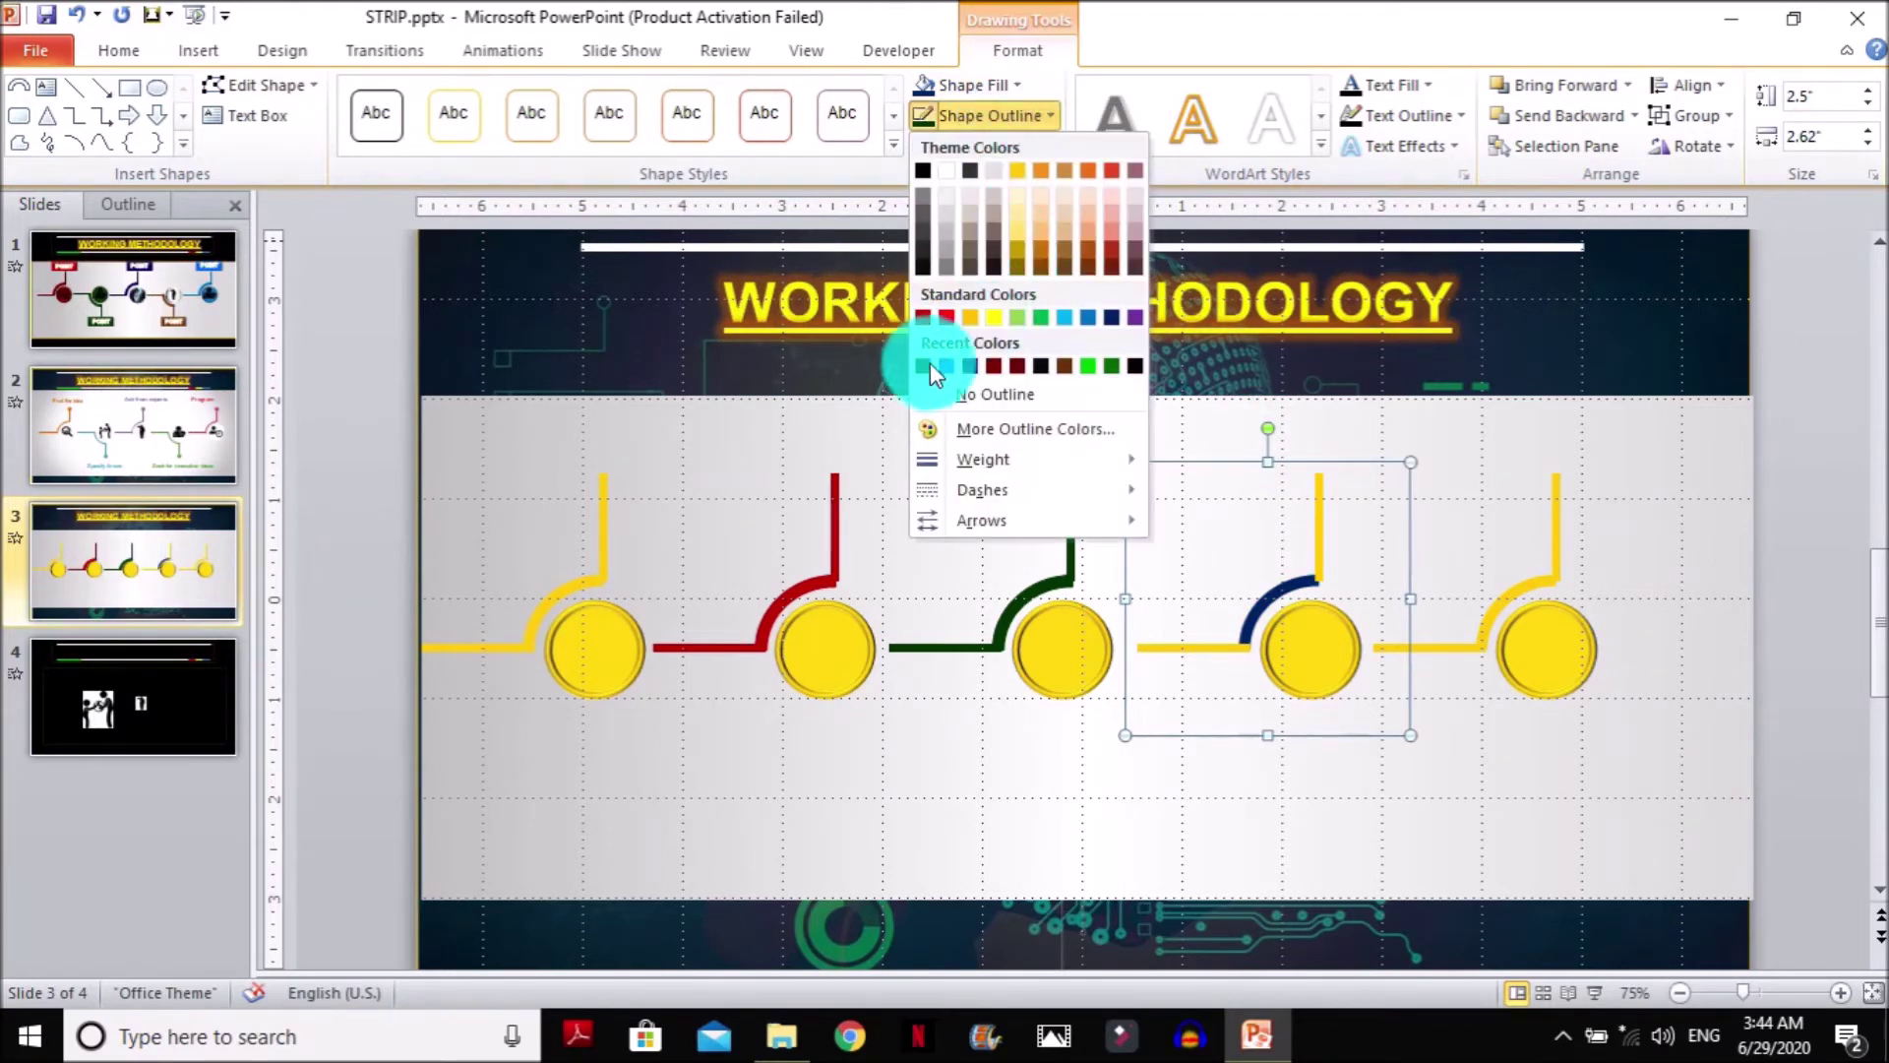
click(1106, 321)
Recolour the fifth connector group brown, using the darkest shade of the eighth theme colour for fill and outline
click(1556, 535)
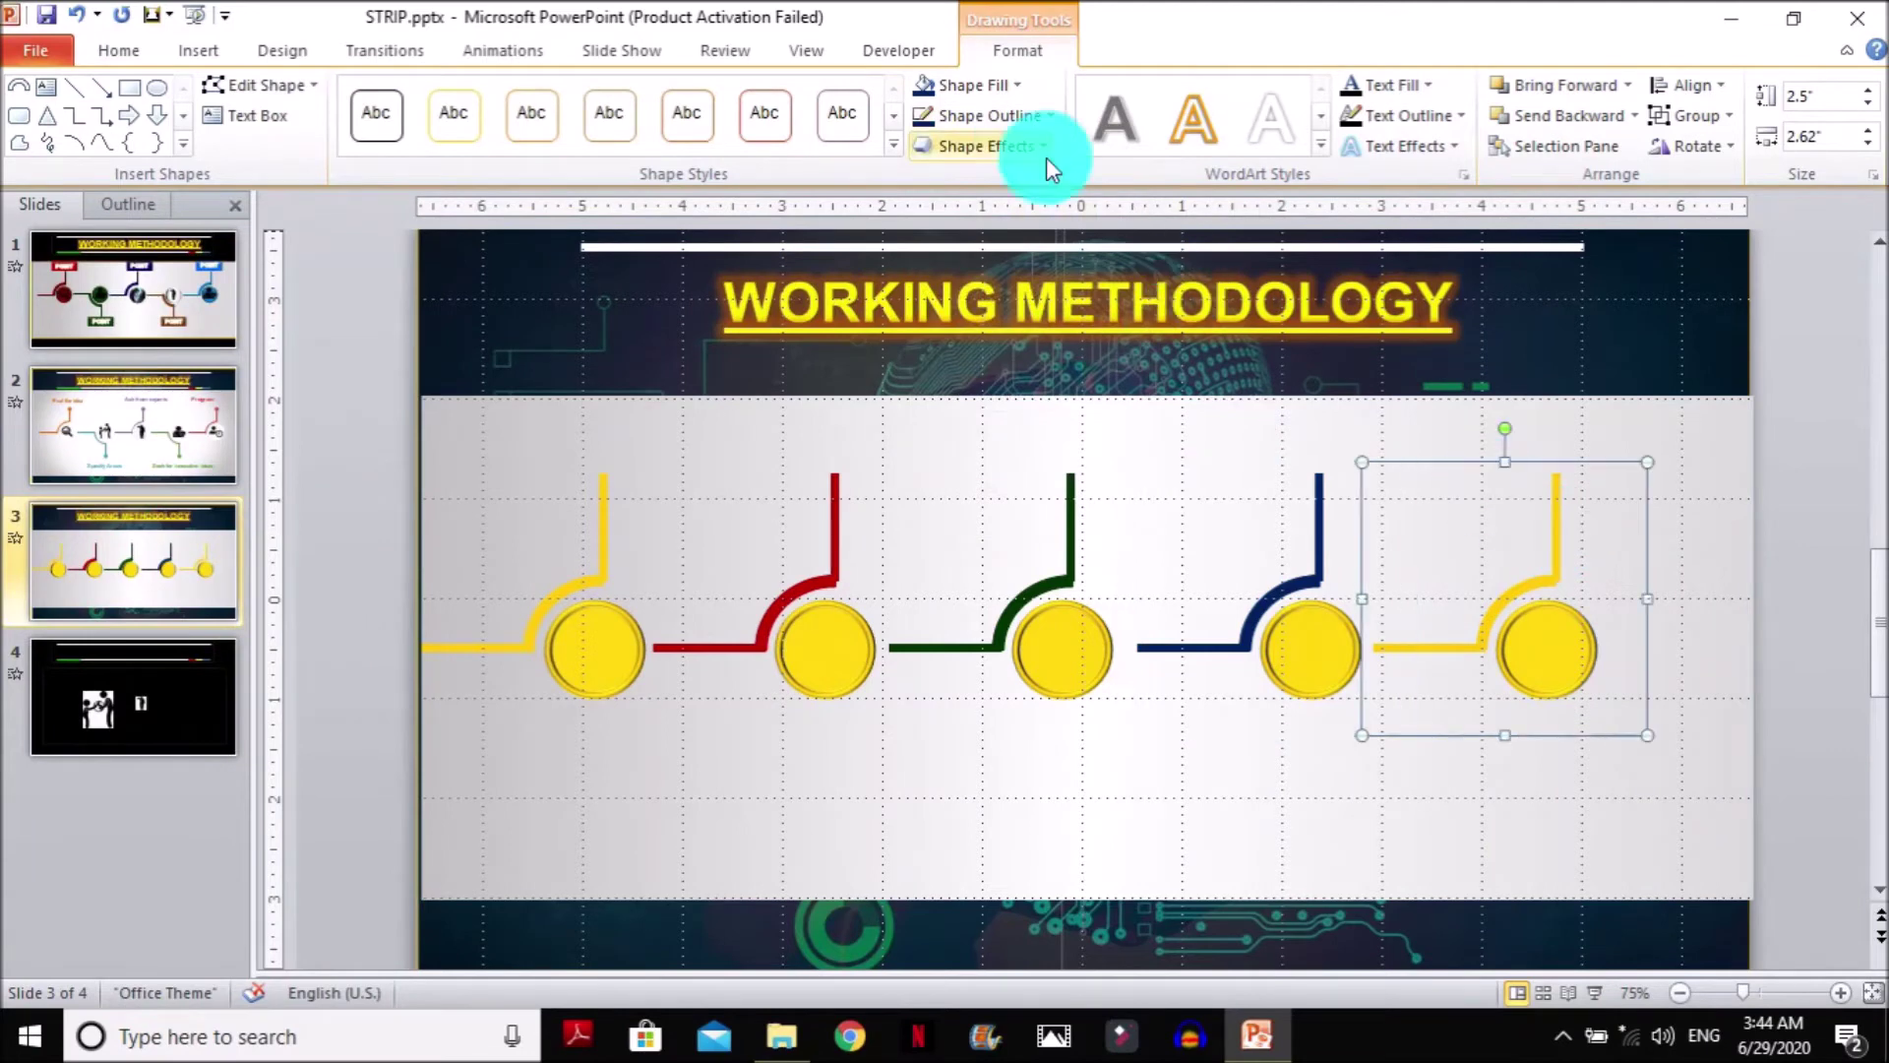
click(998, 89)
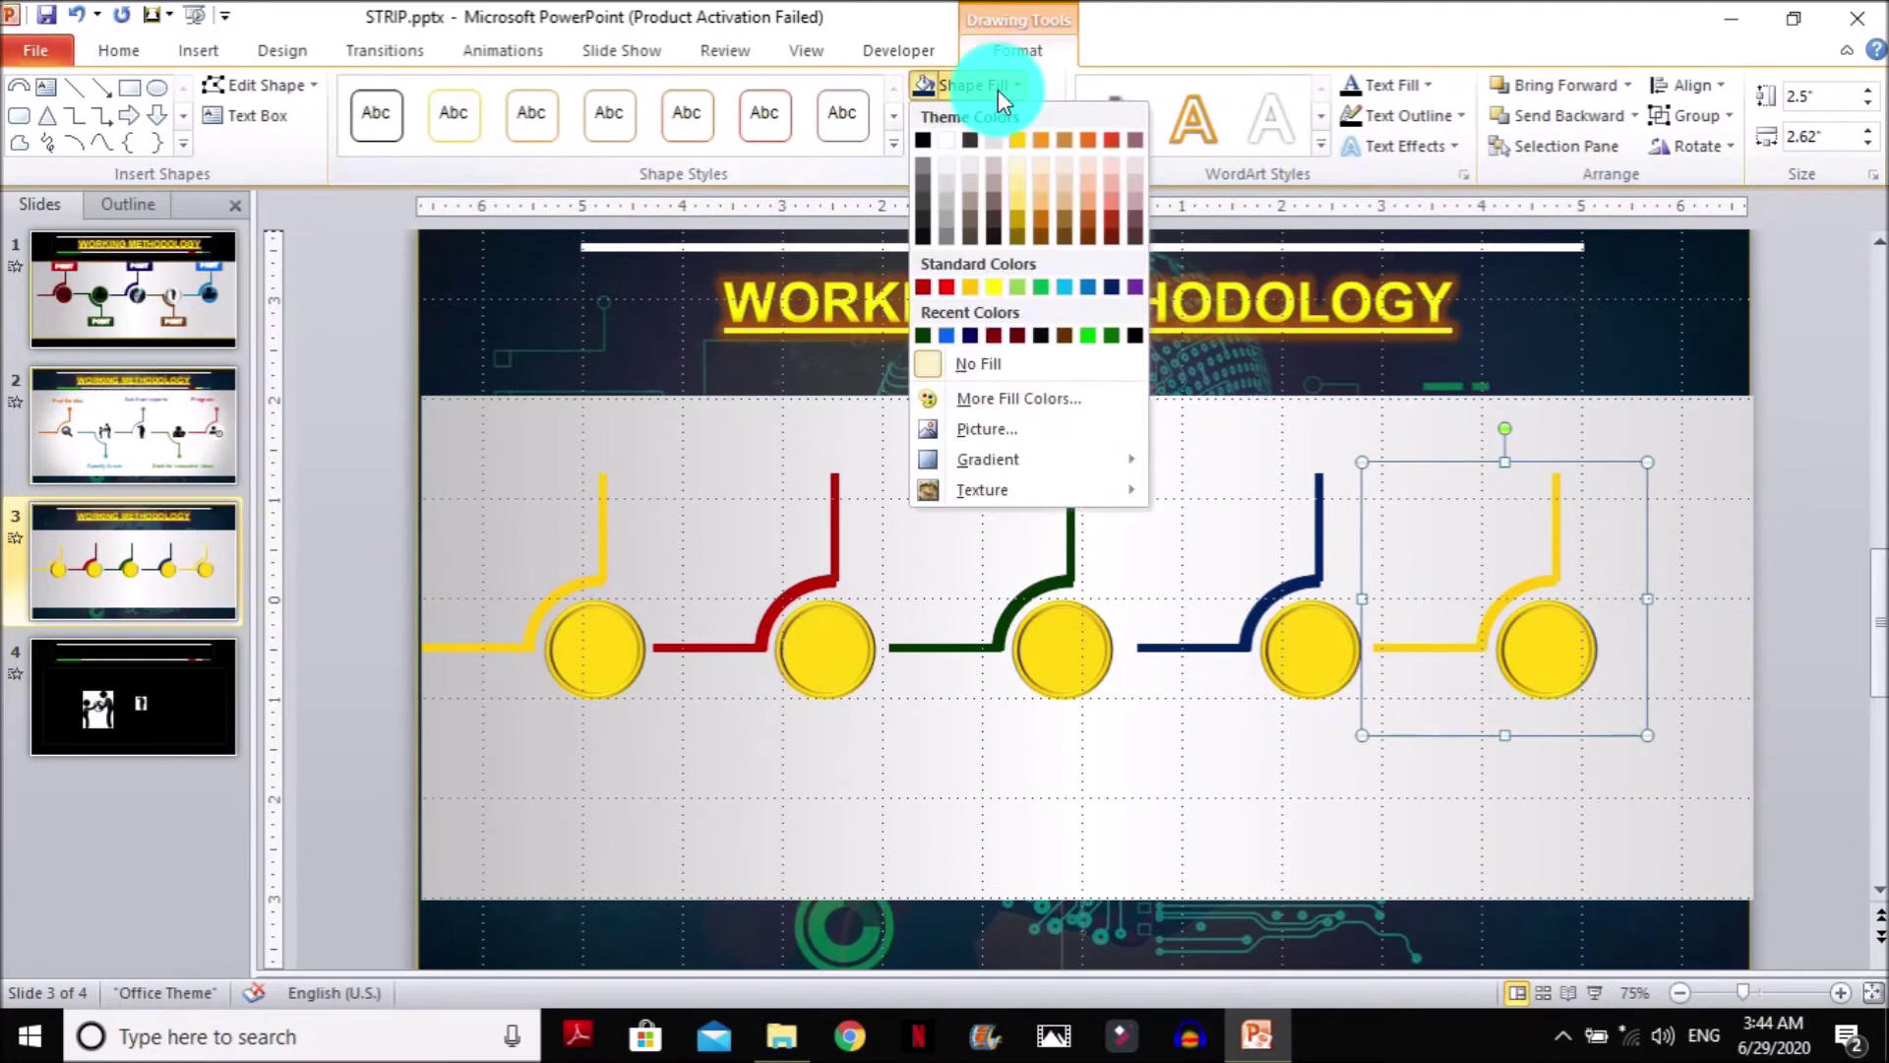
click(1093, 239)
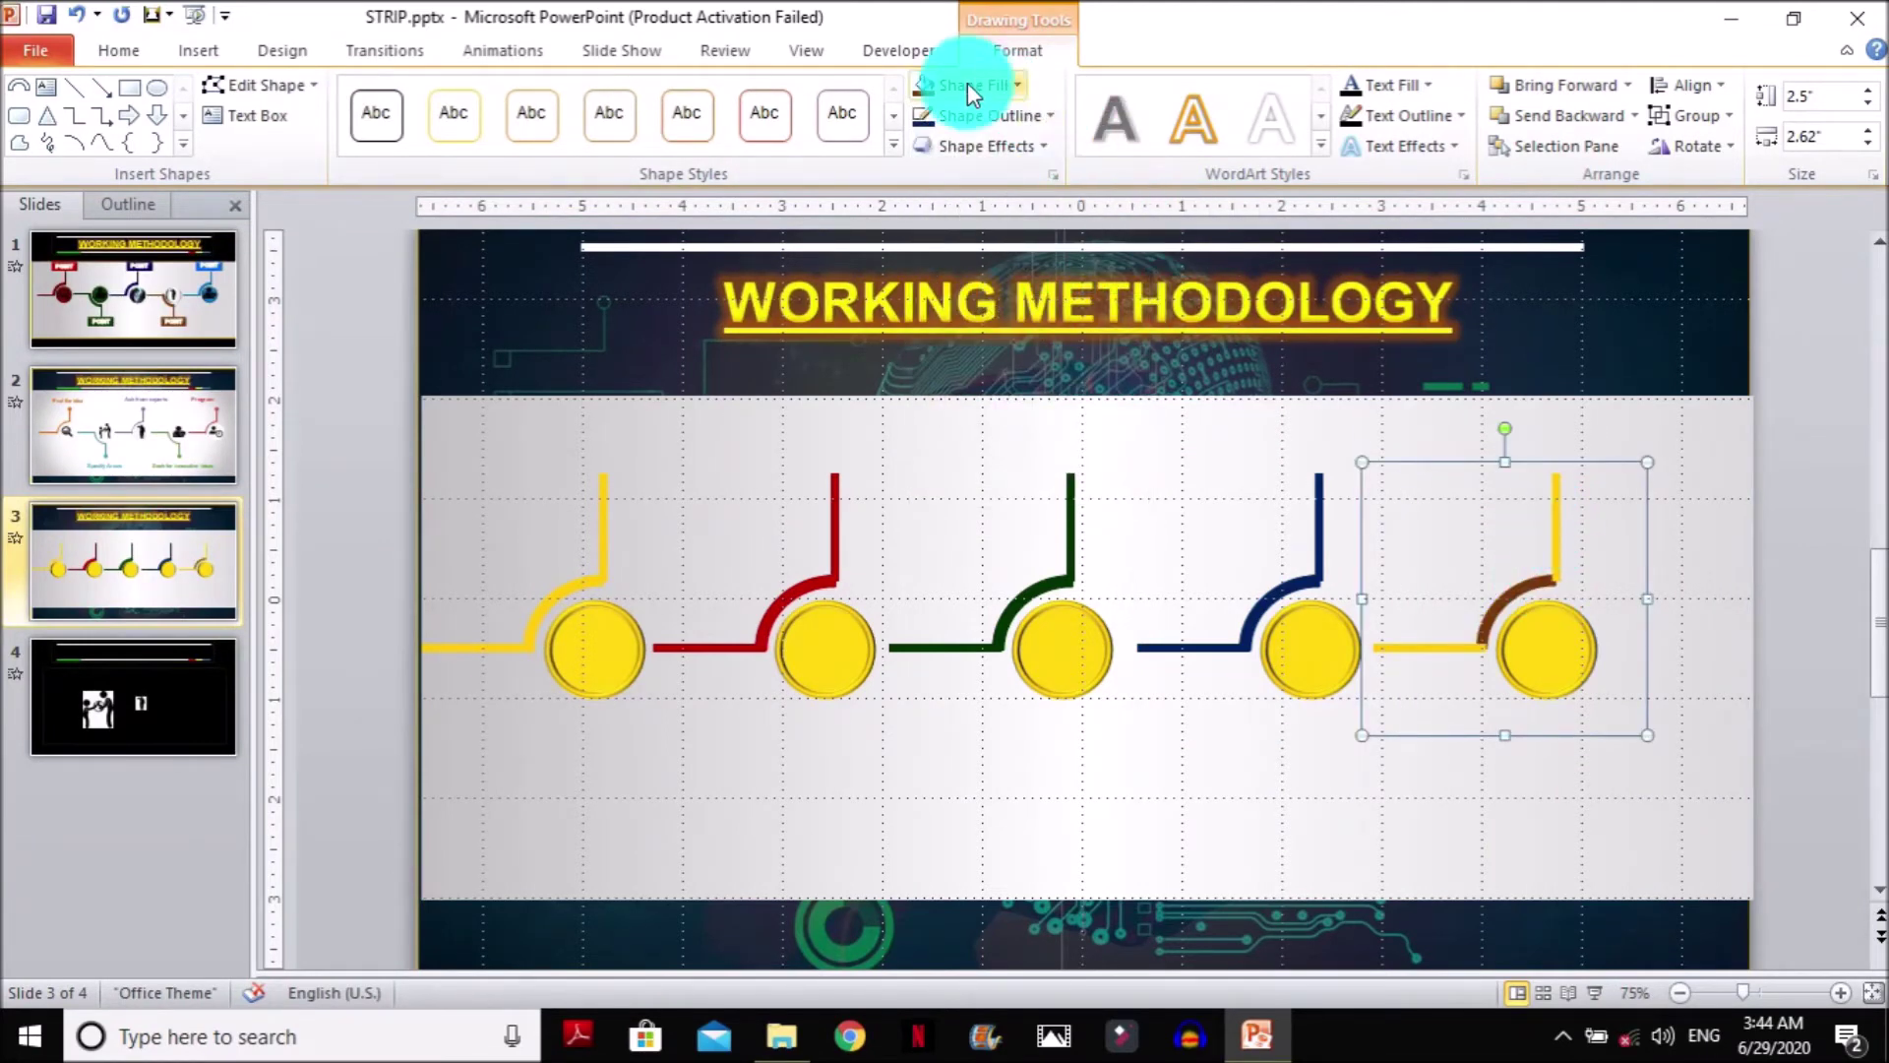
click(971, 117)
click(1093, 263)
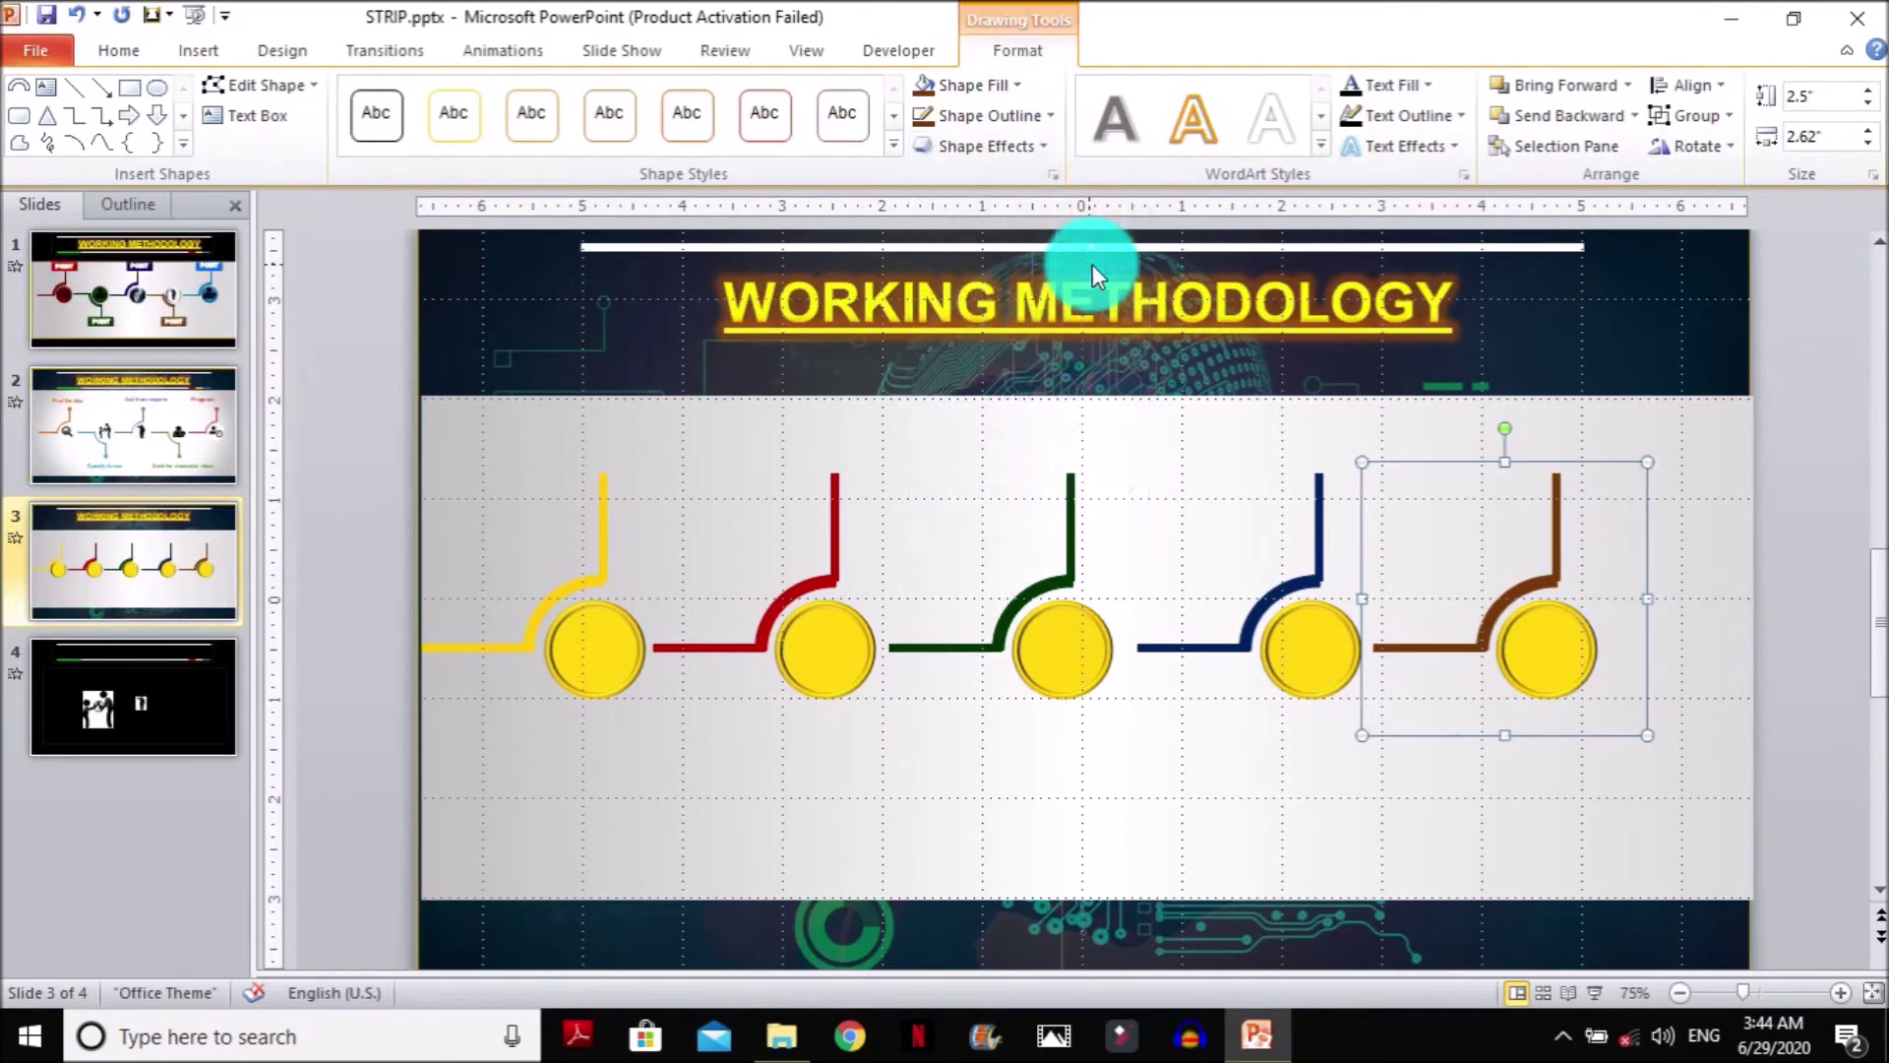
Fill the second circle with standard dark red and the third circle with the recently used dark green
click(596, 665)
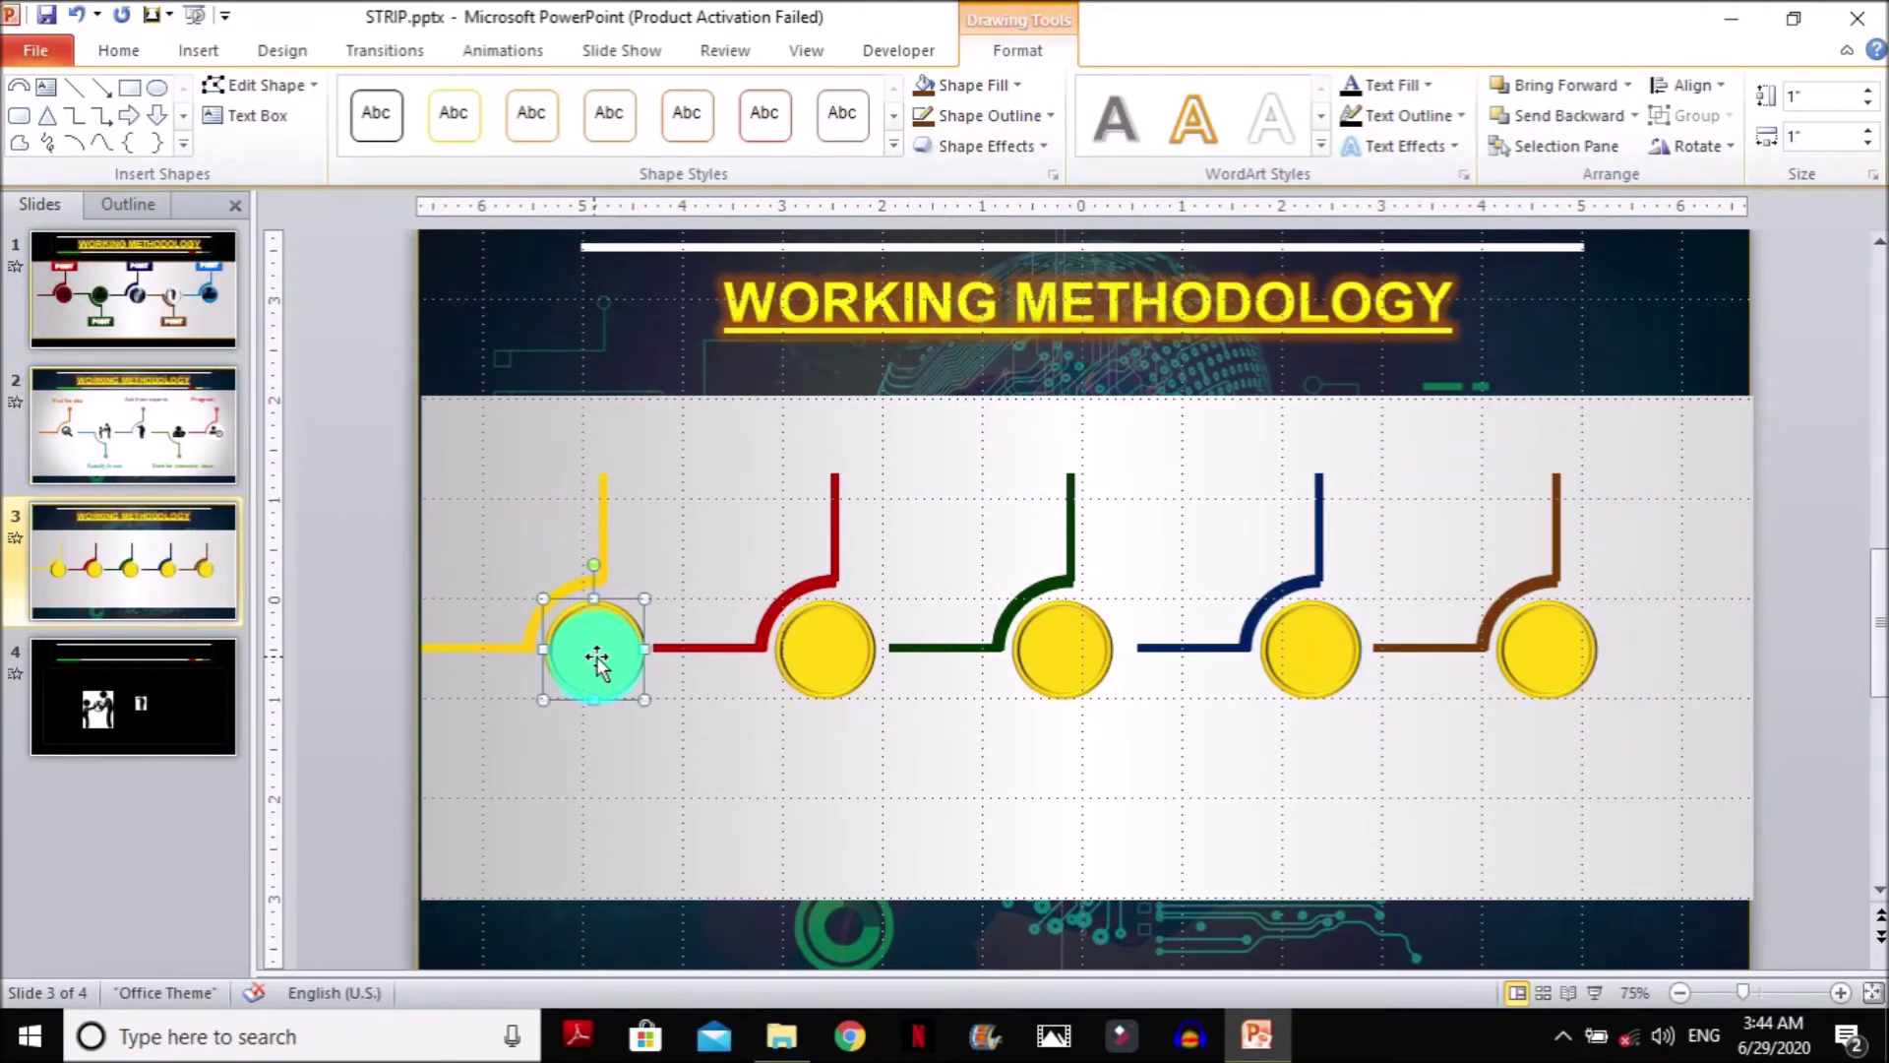
click(823, 642)
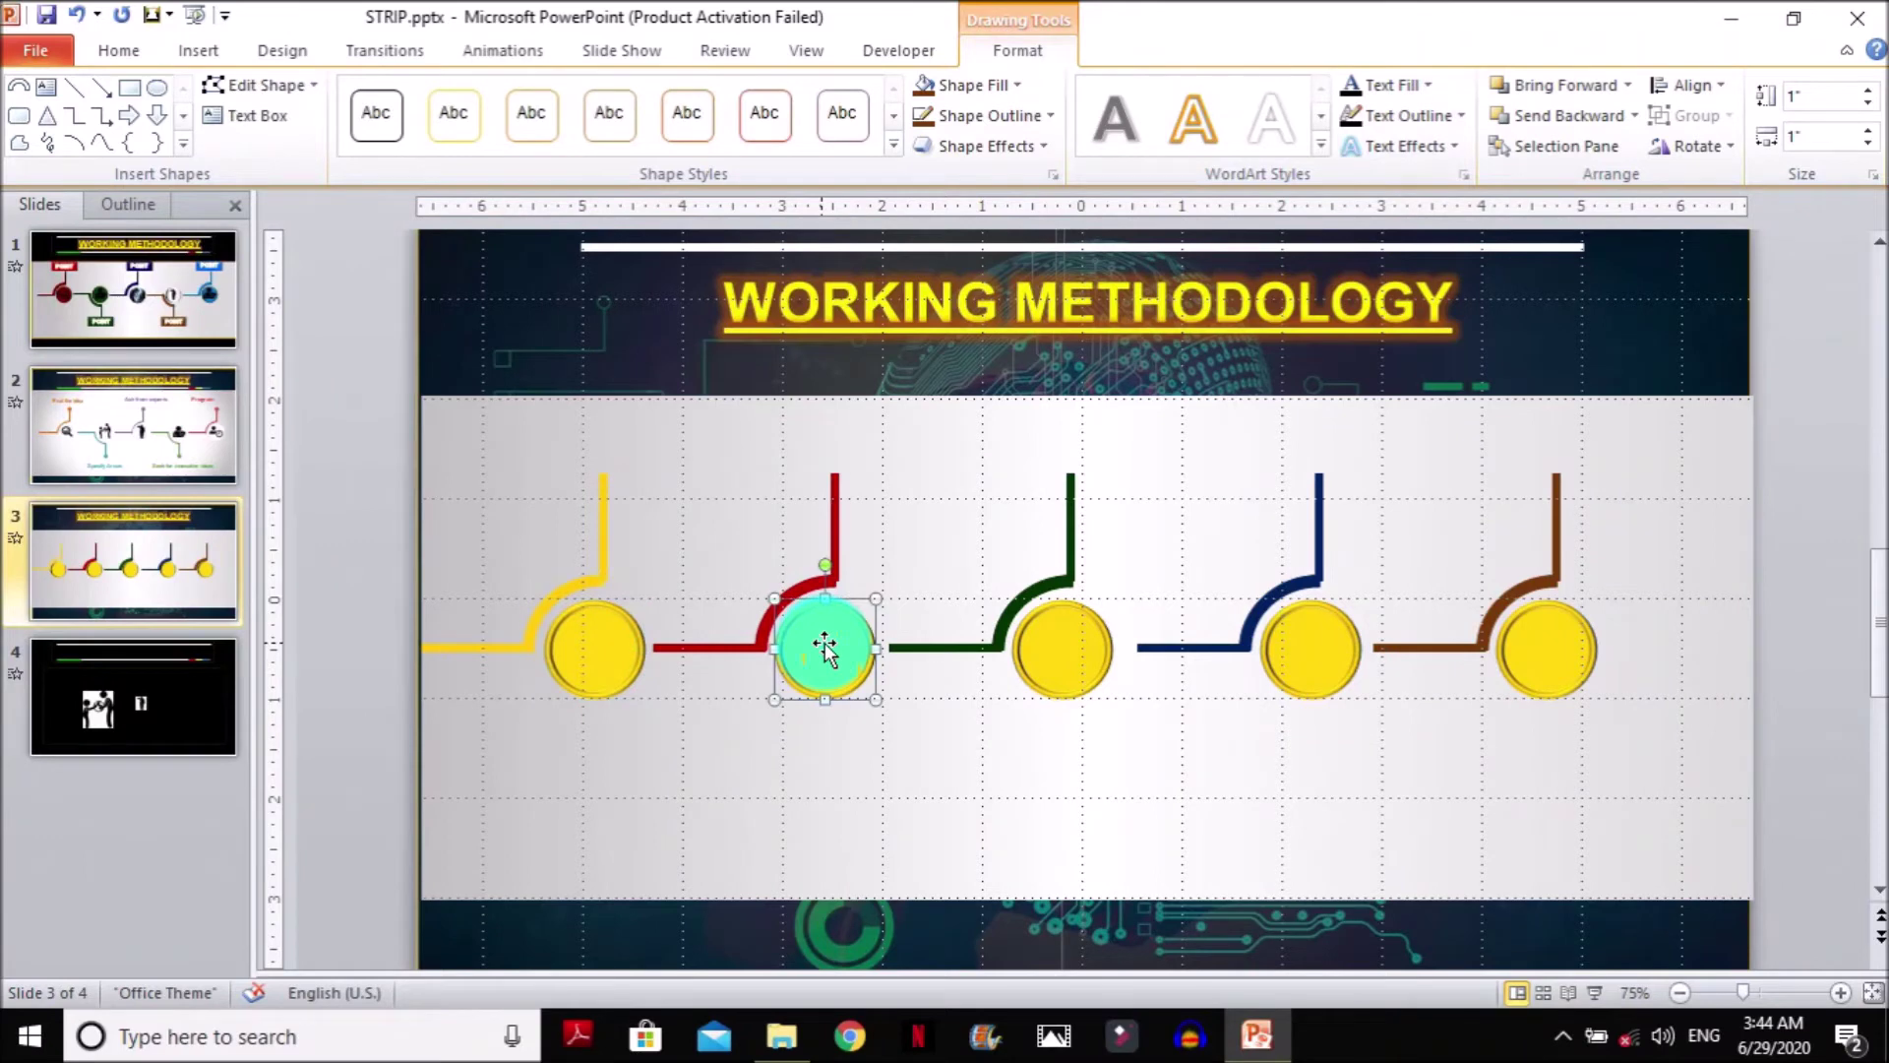
click(974, 91)
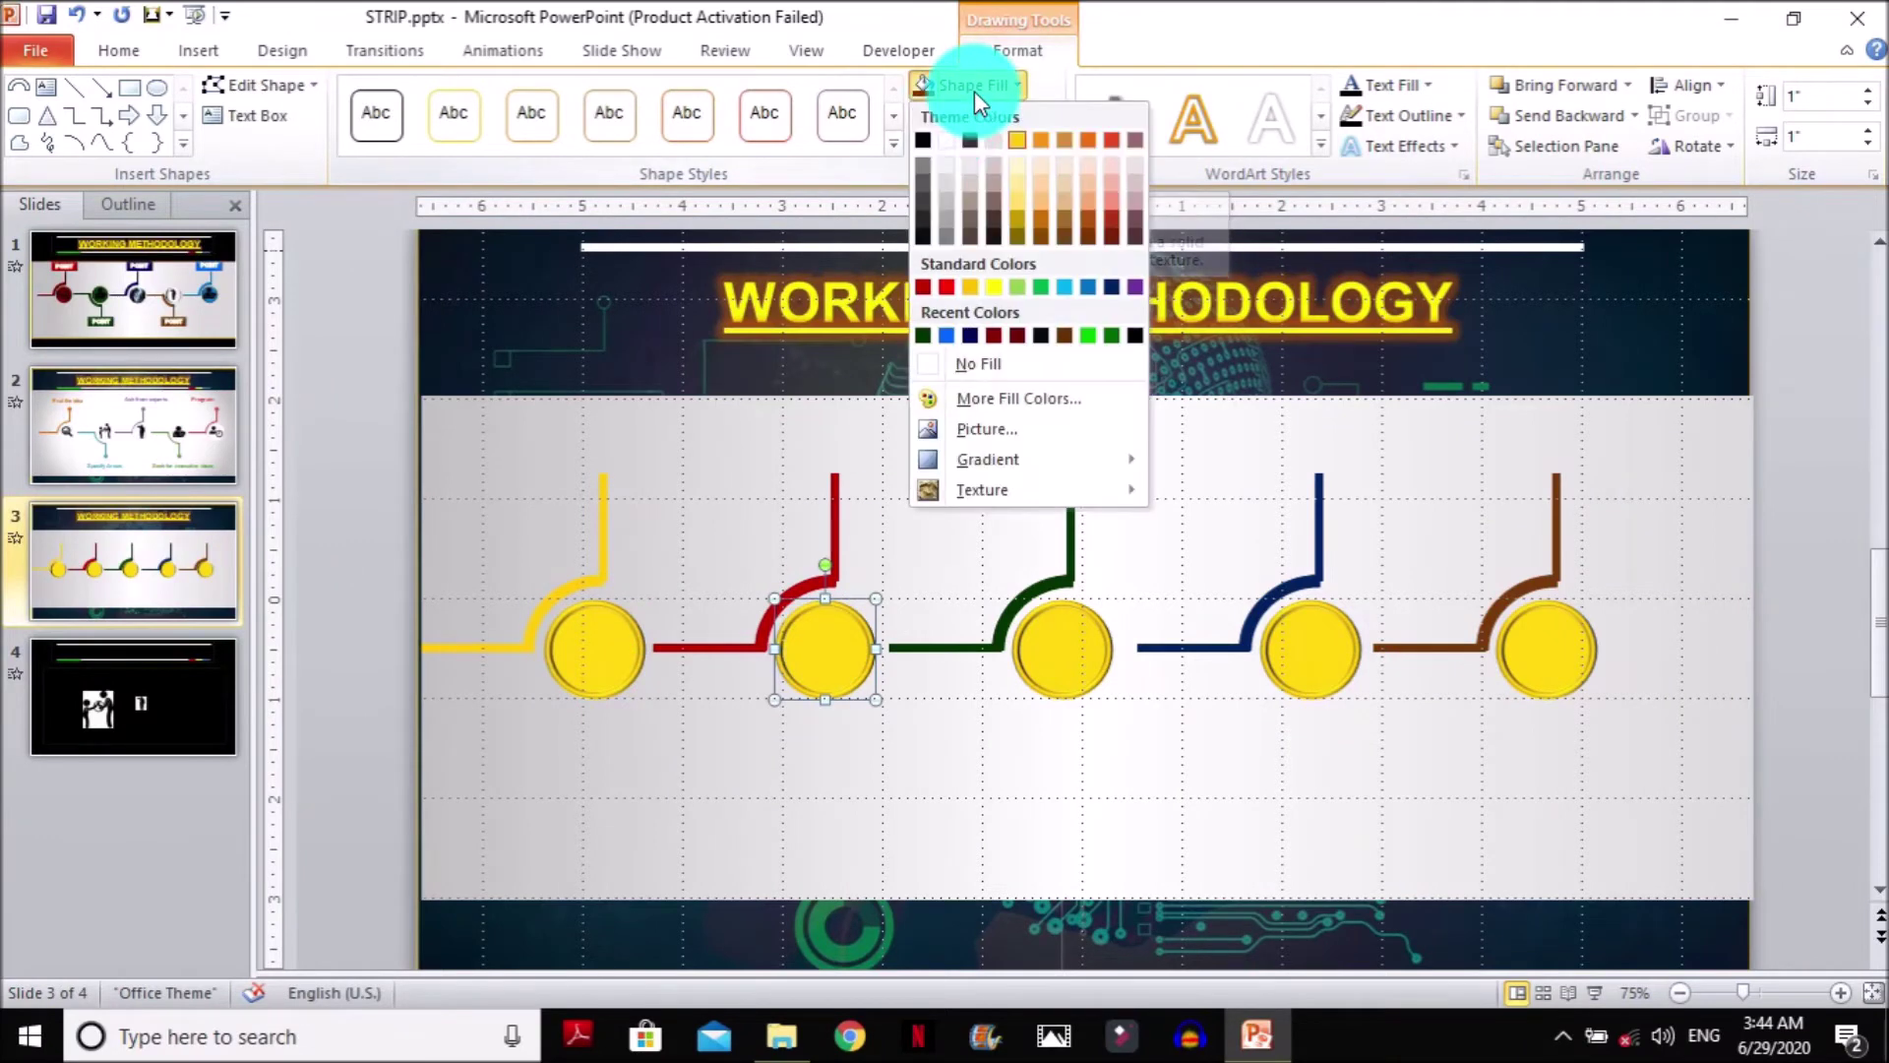
click(930, 285)
click(1060, 649)
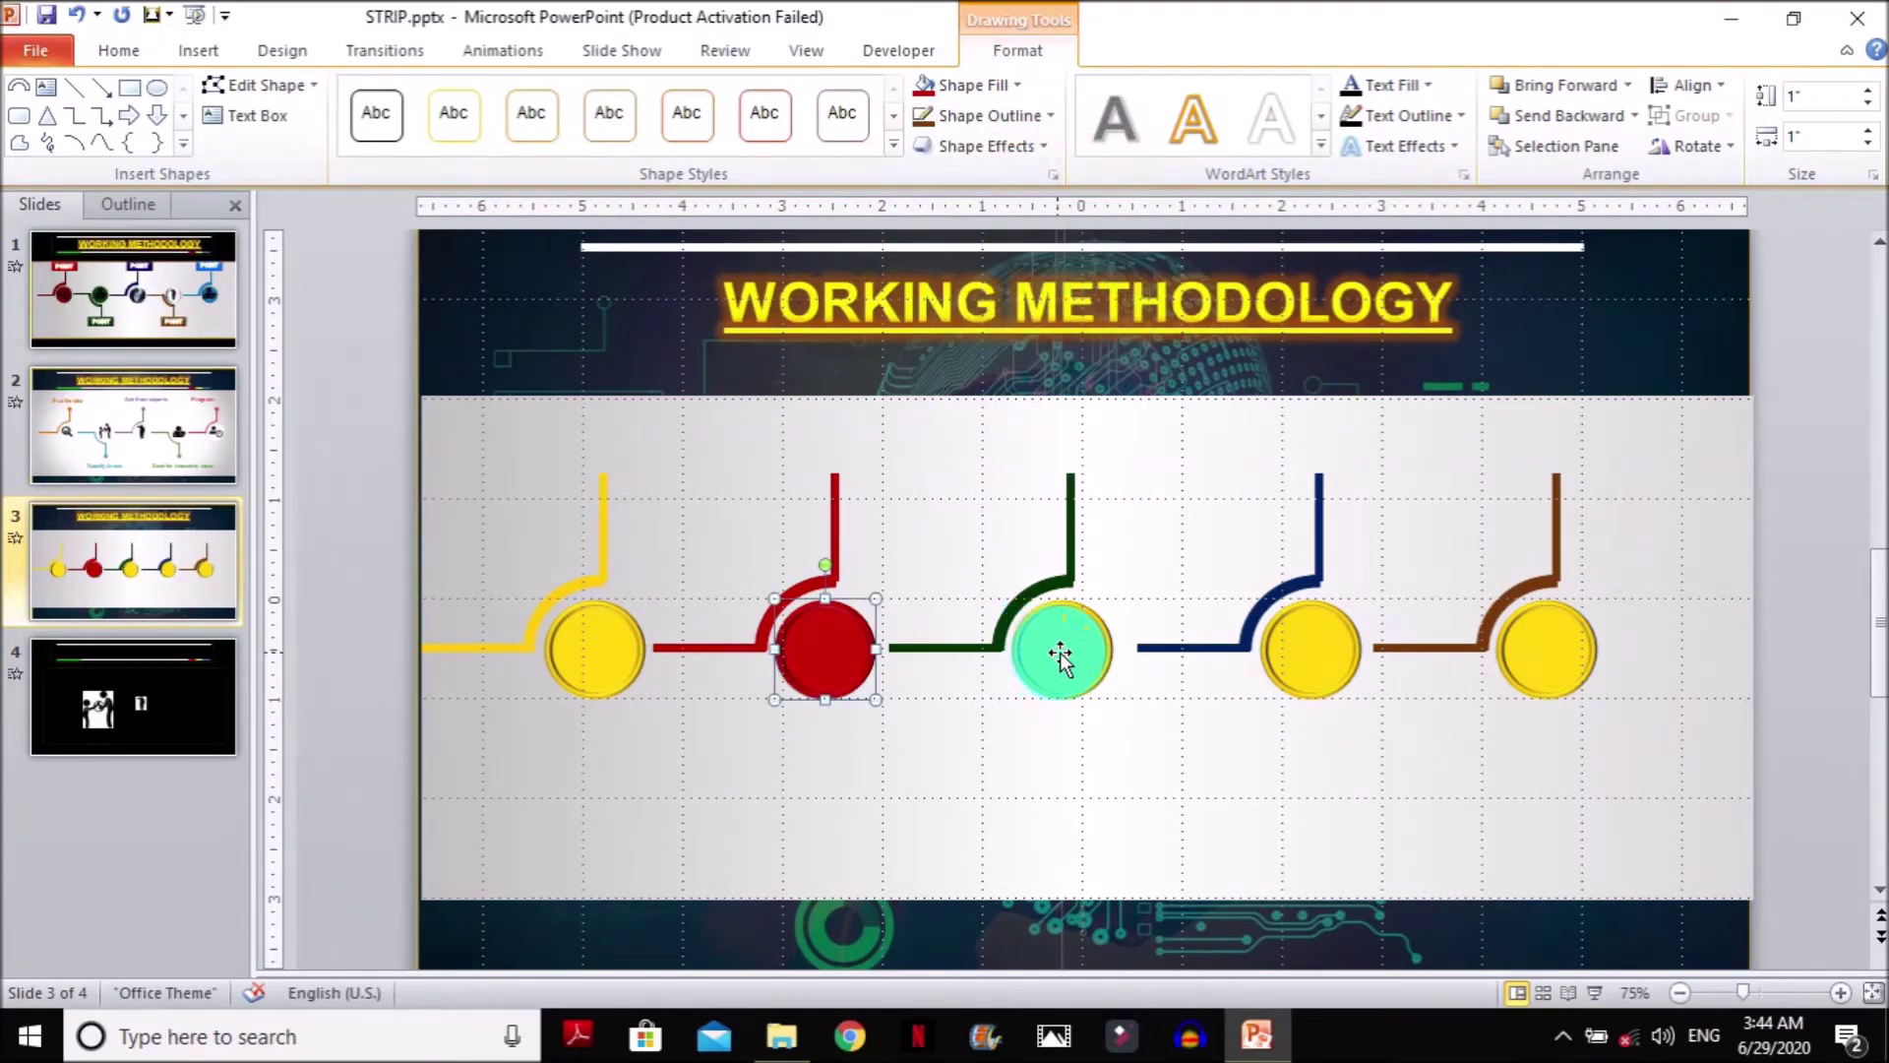
click(957, 89)
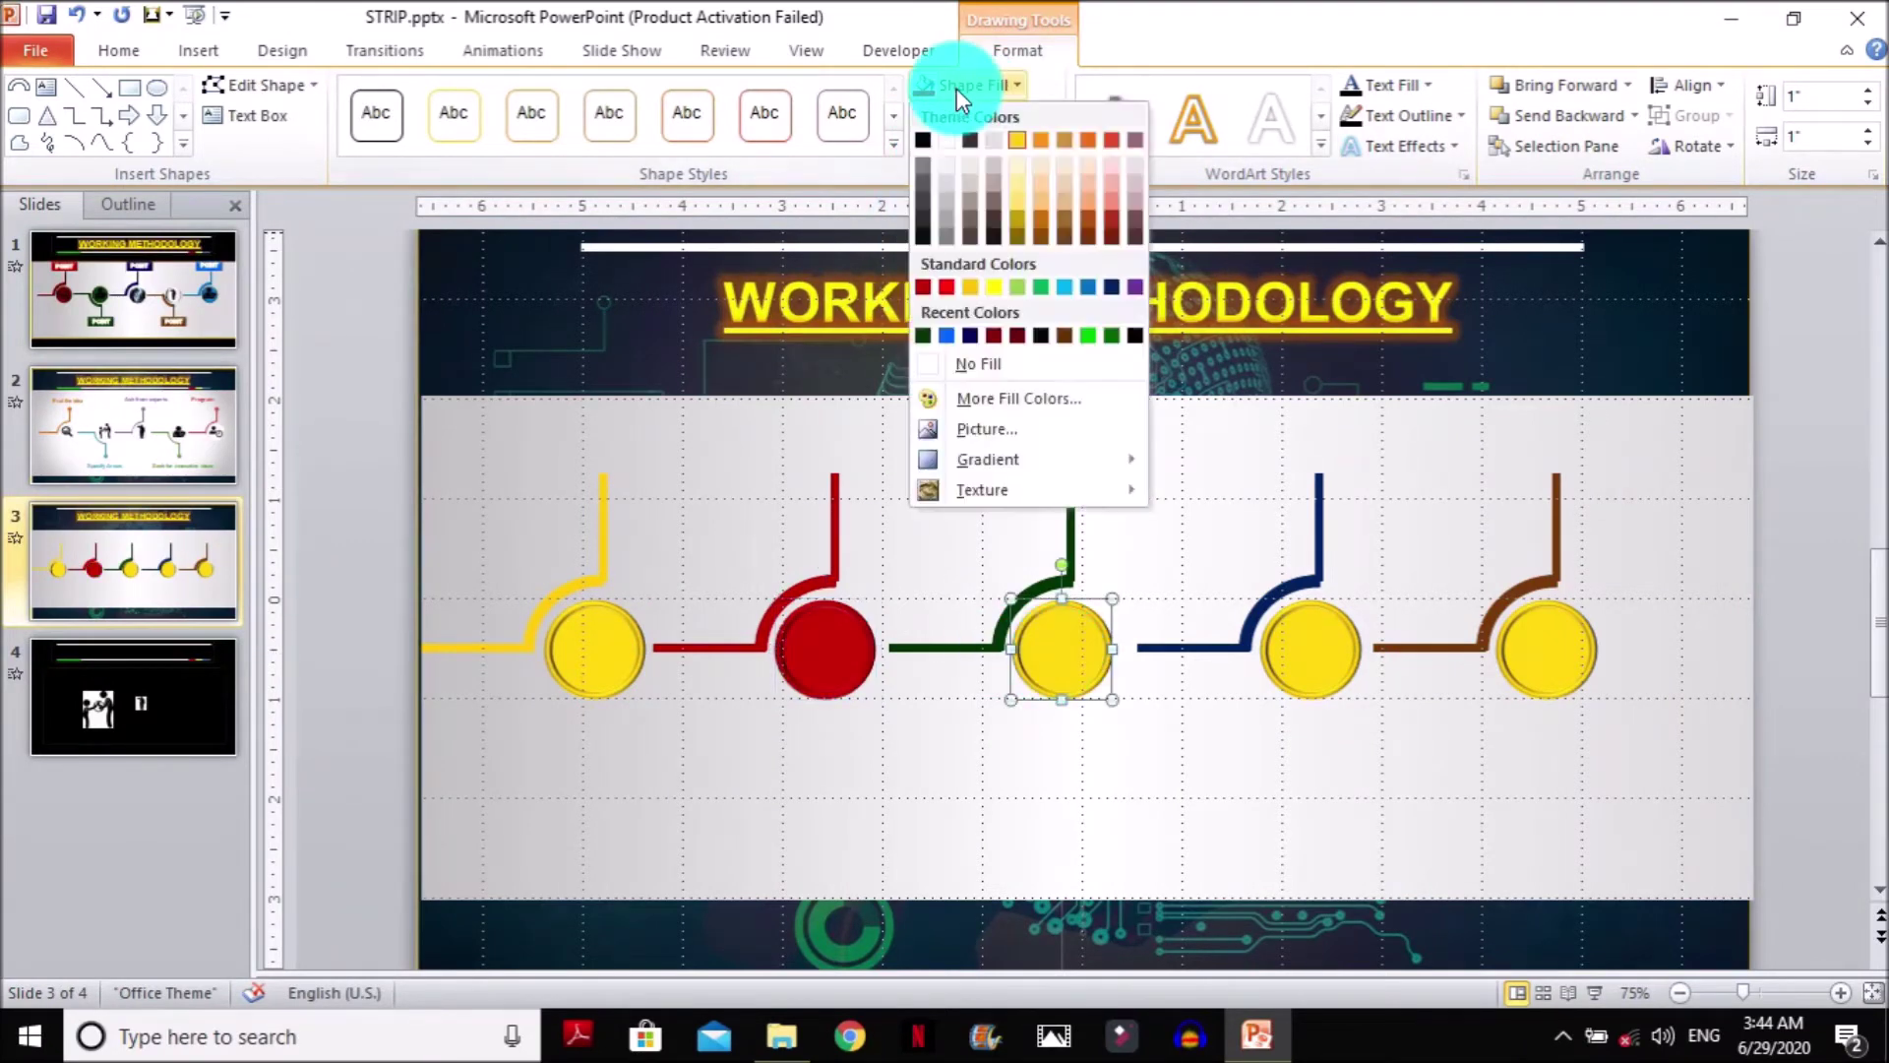
click(923, 335)
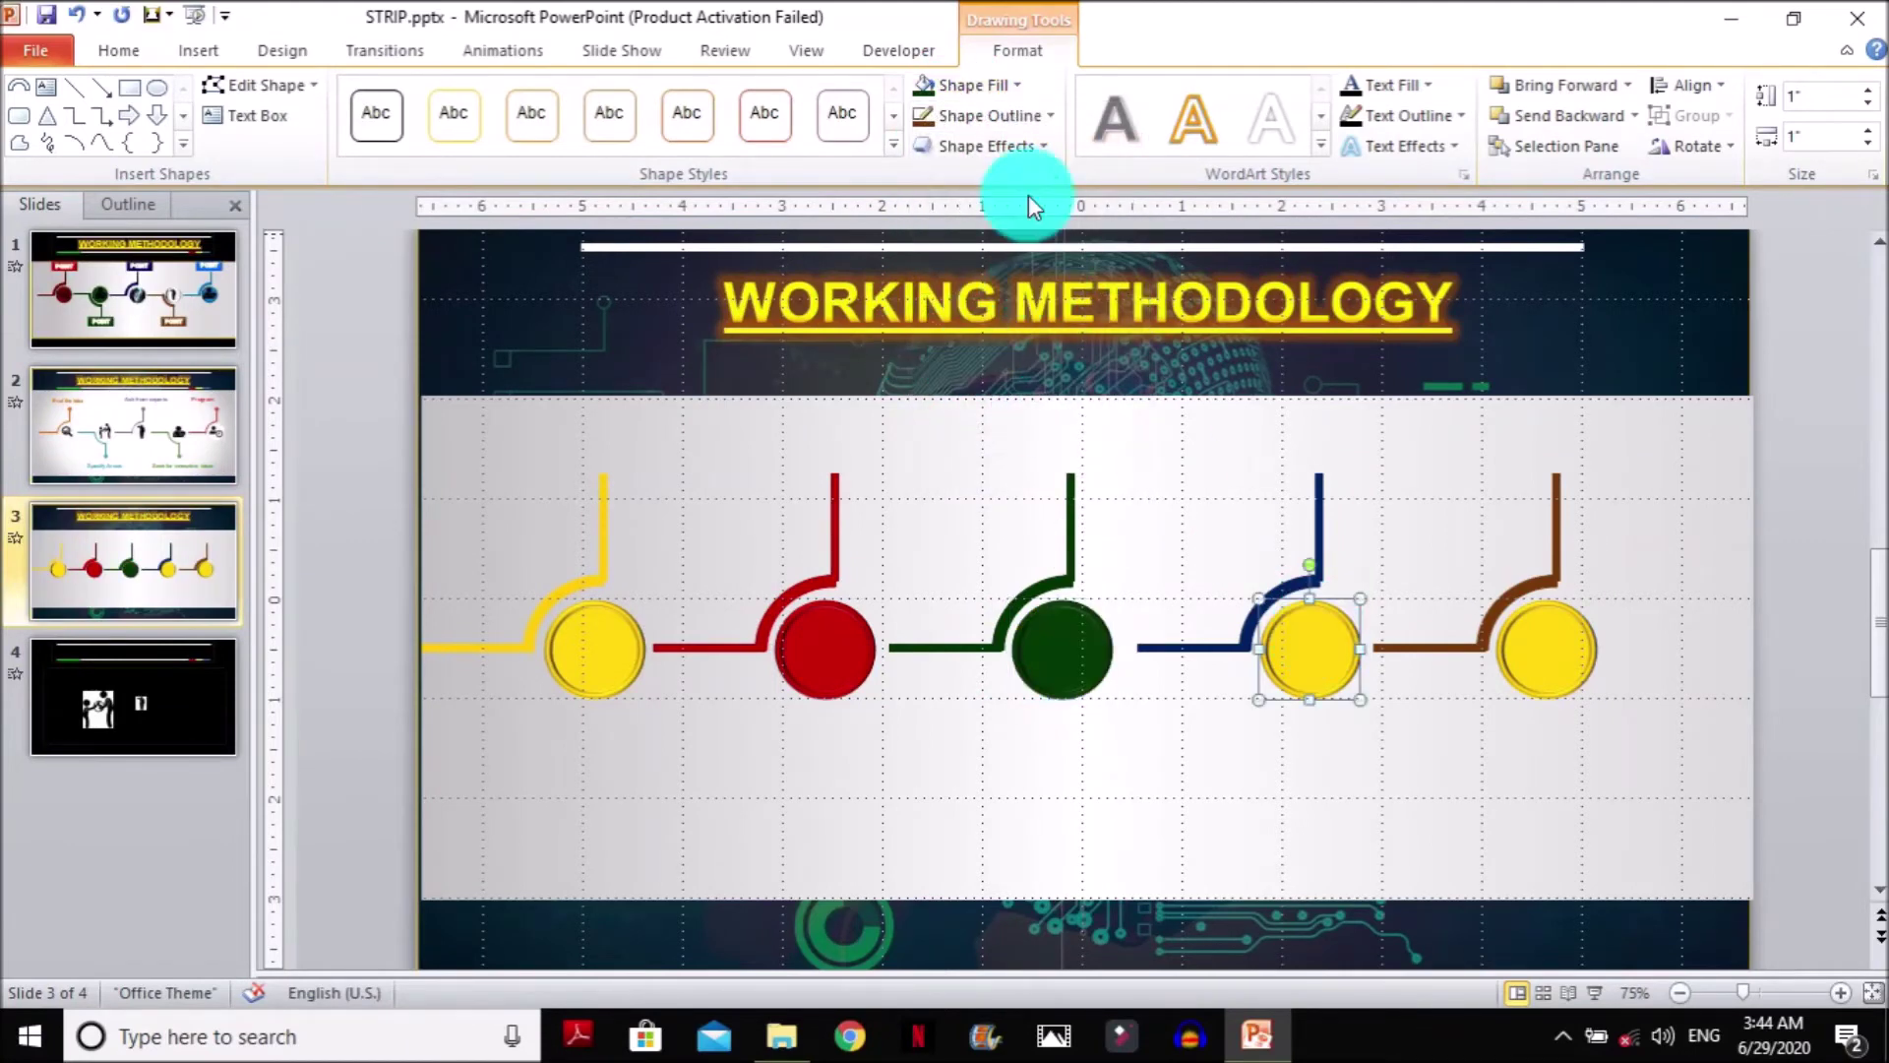
Fill the fourth circle with the recently used navy blue and the fifth circle with the connector's brown theme shade
click(964, 87)
click(970, 334)
click(1543, 624)
click(995, 93)
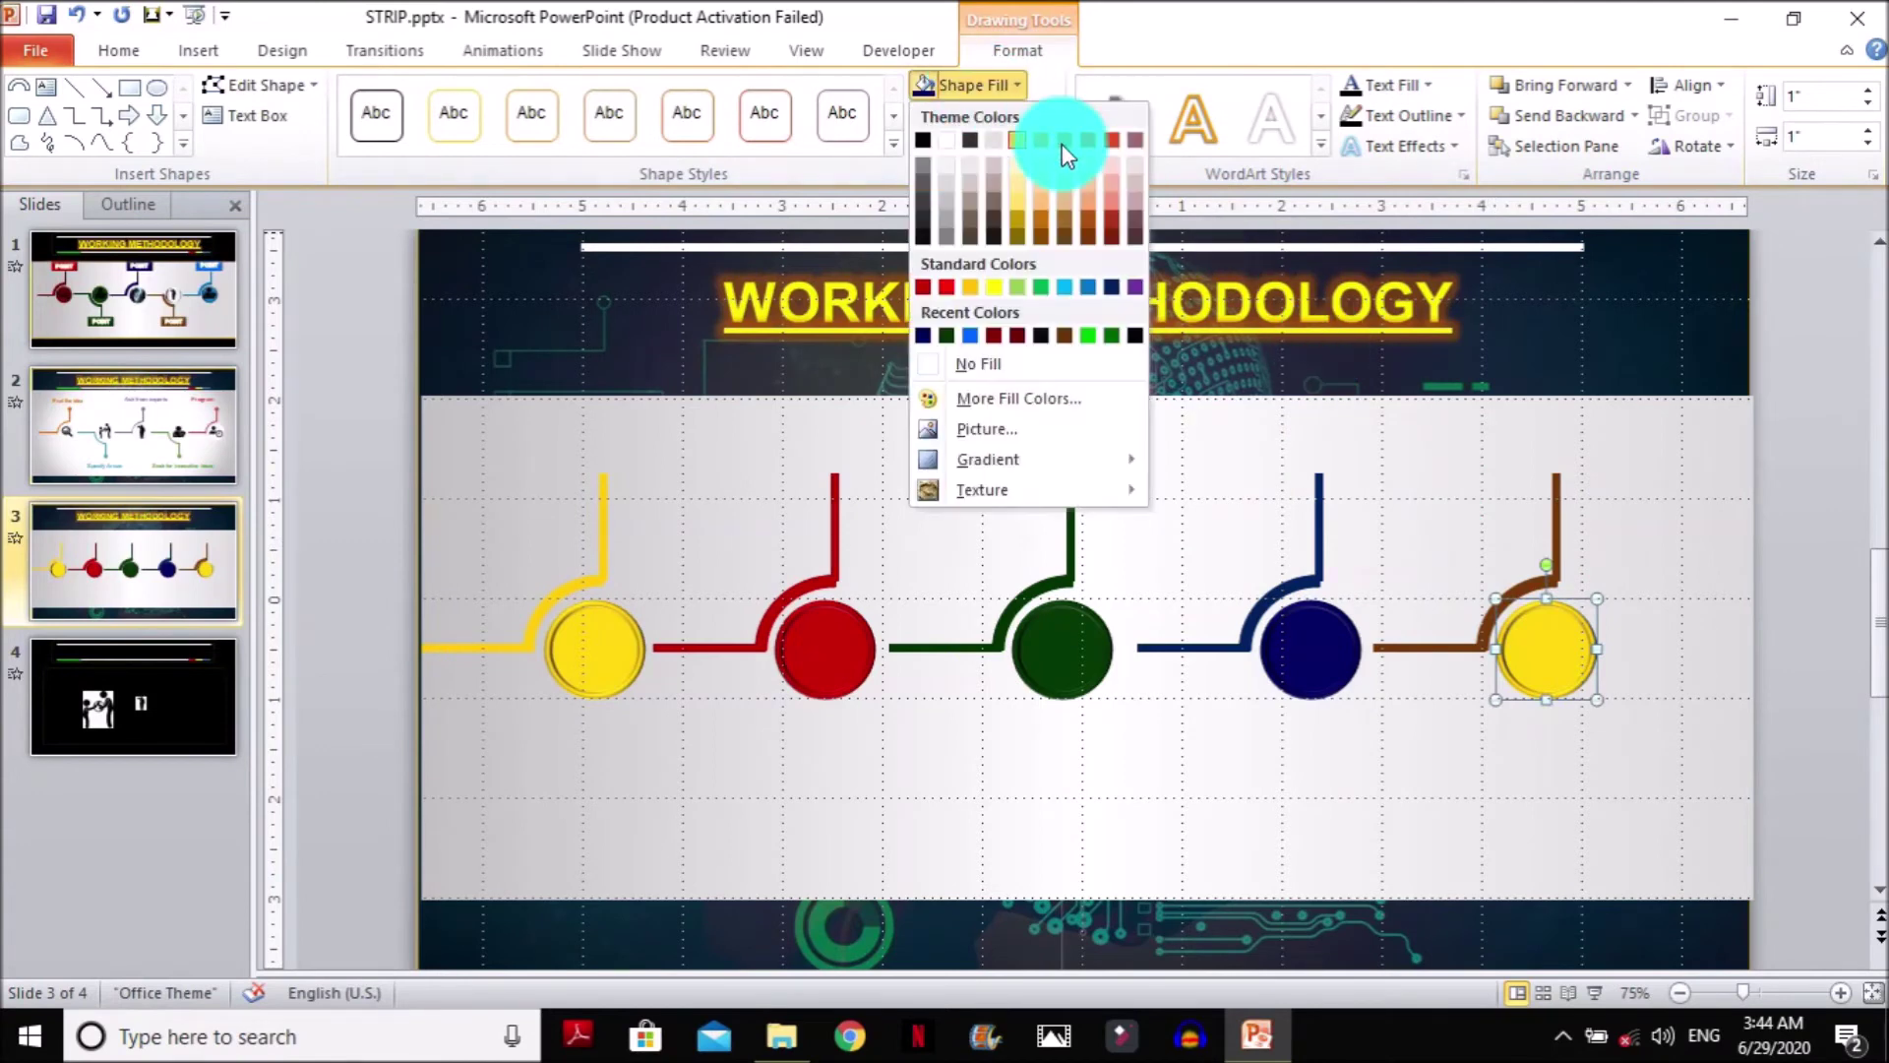
click(1096, 240)
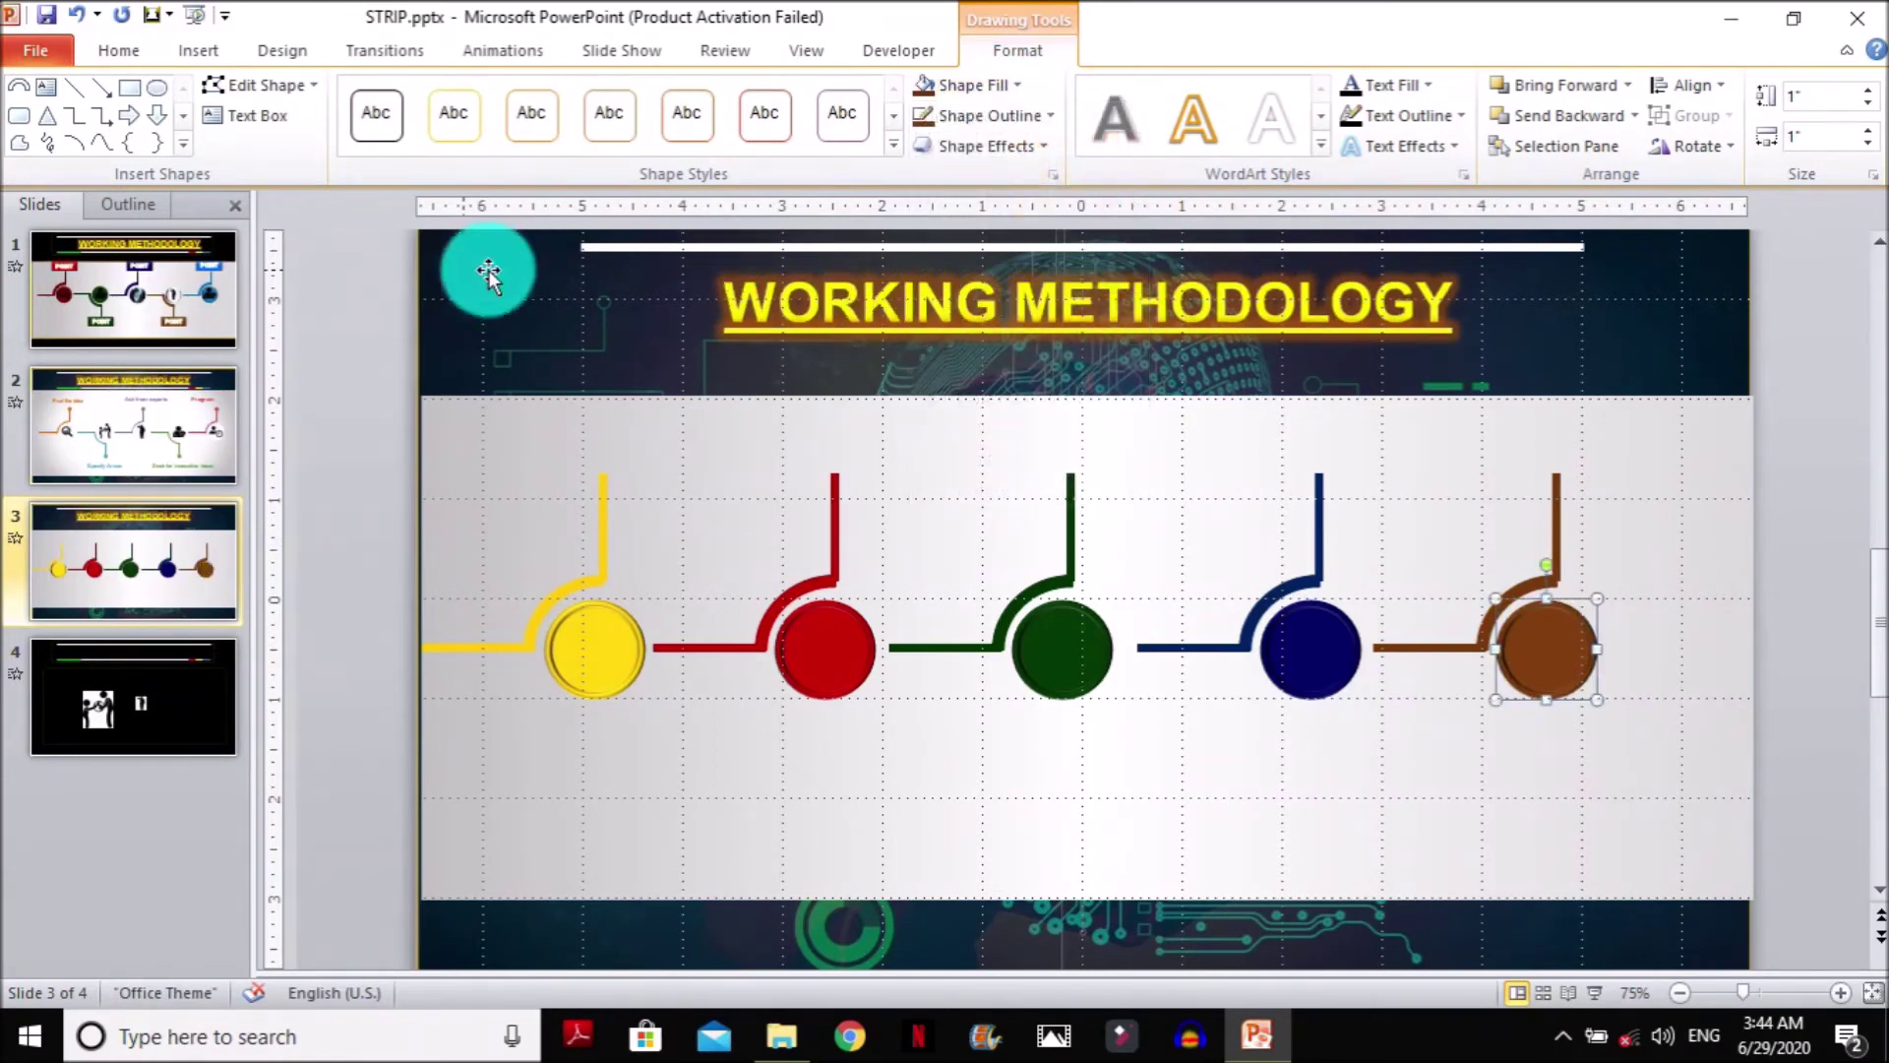
click(398, 268)
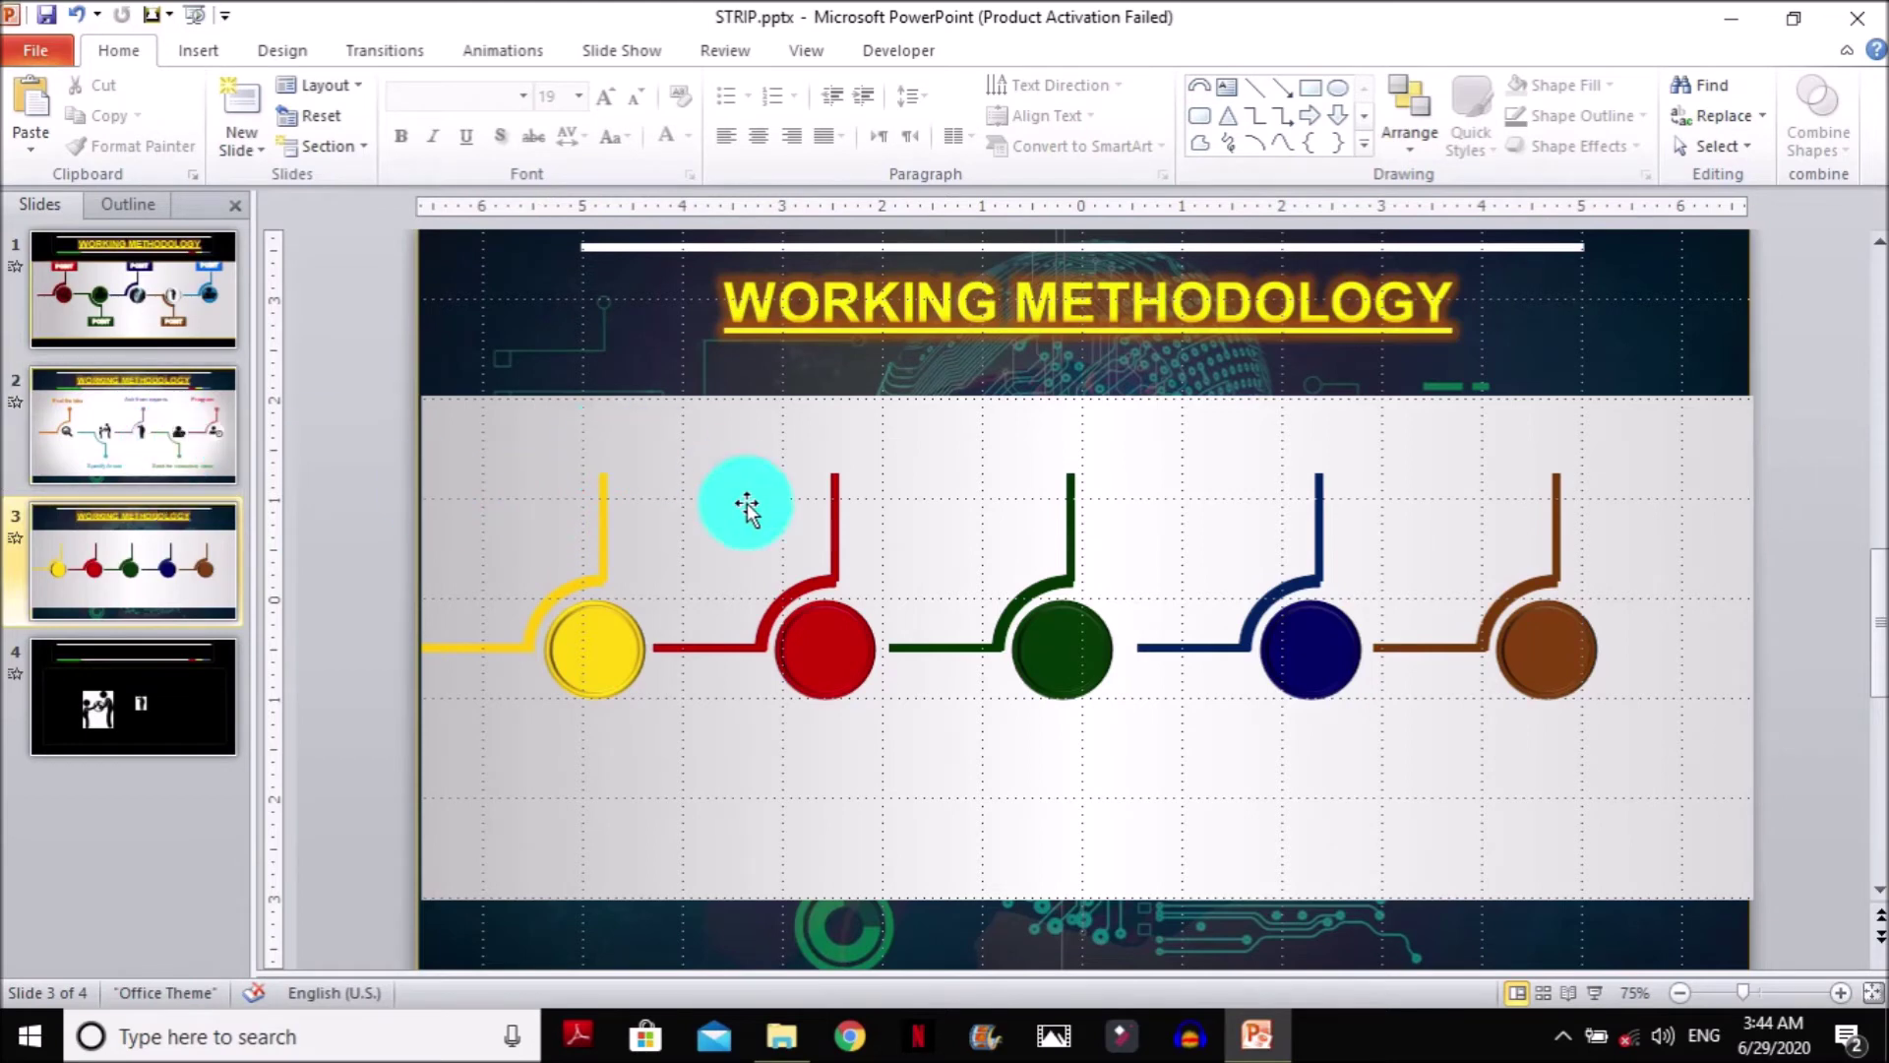
Flip the red and the dark blue connector groups vertically
click(836, 526)
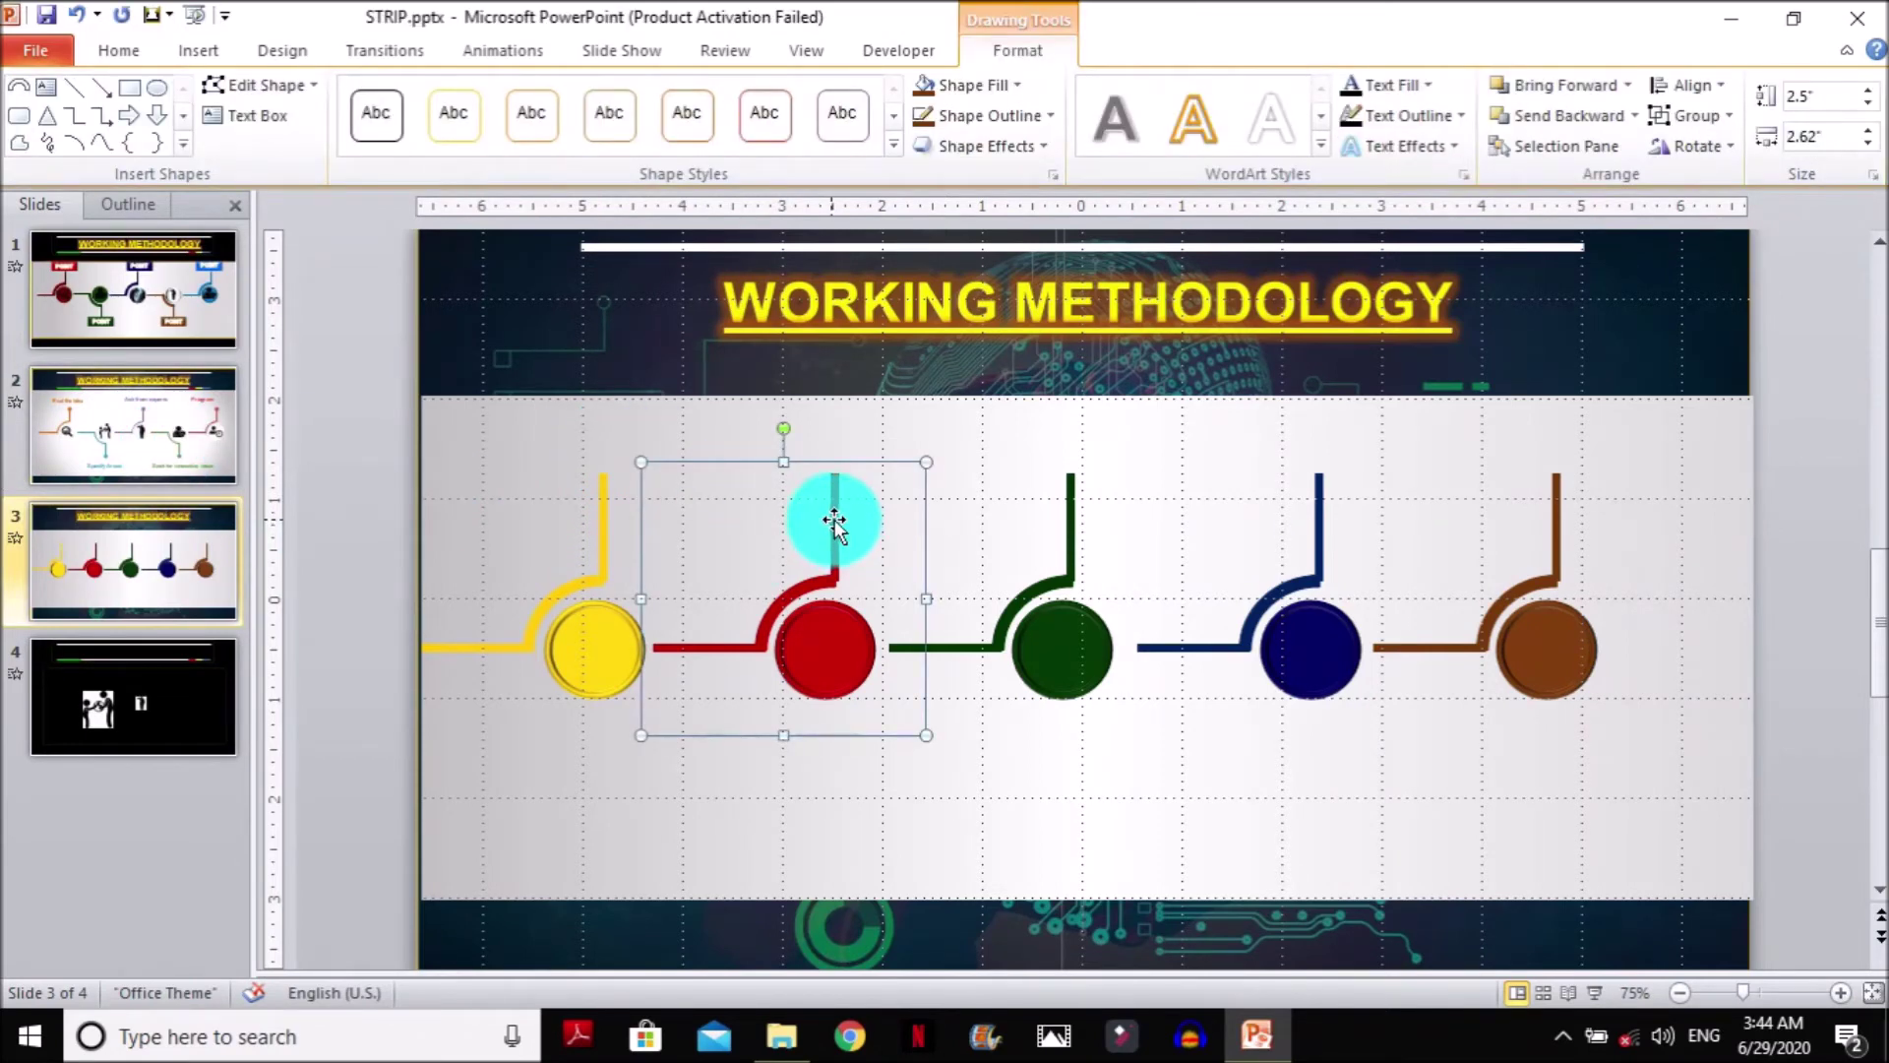
click(1671, 150)
click(1709, 246)
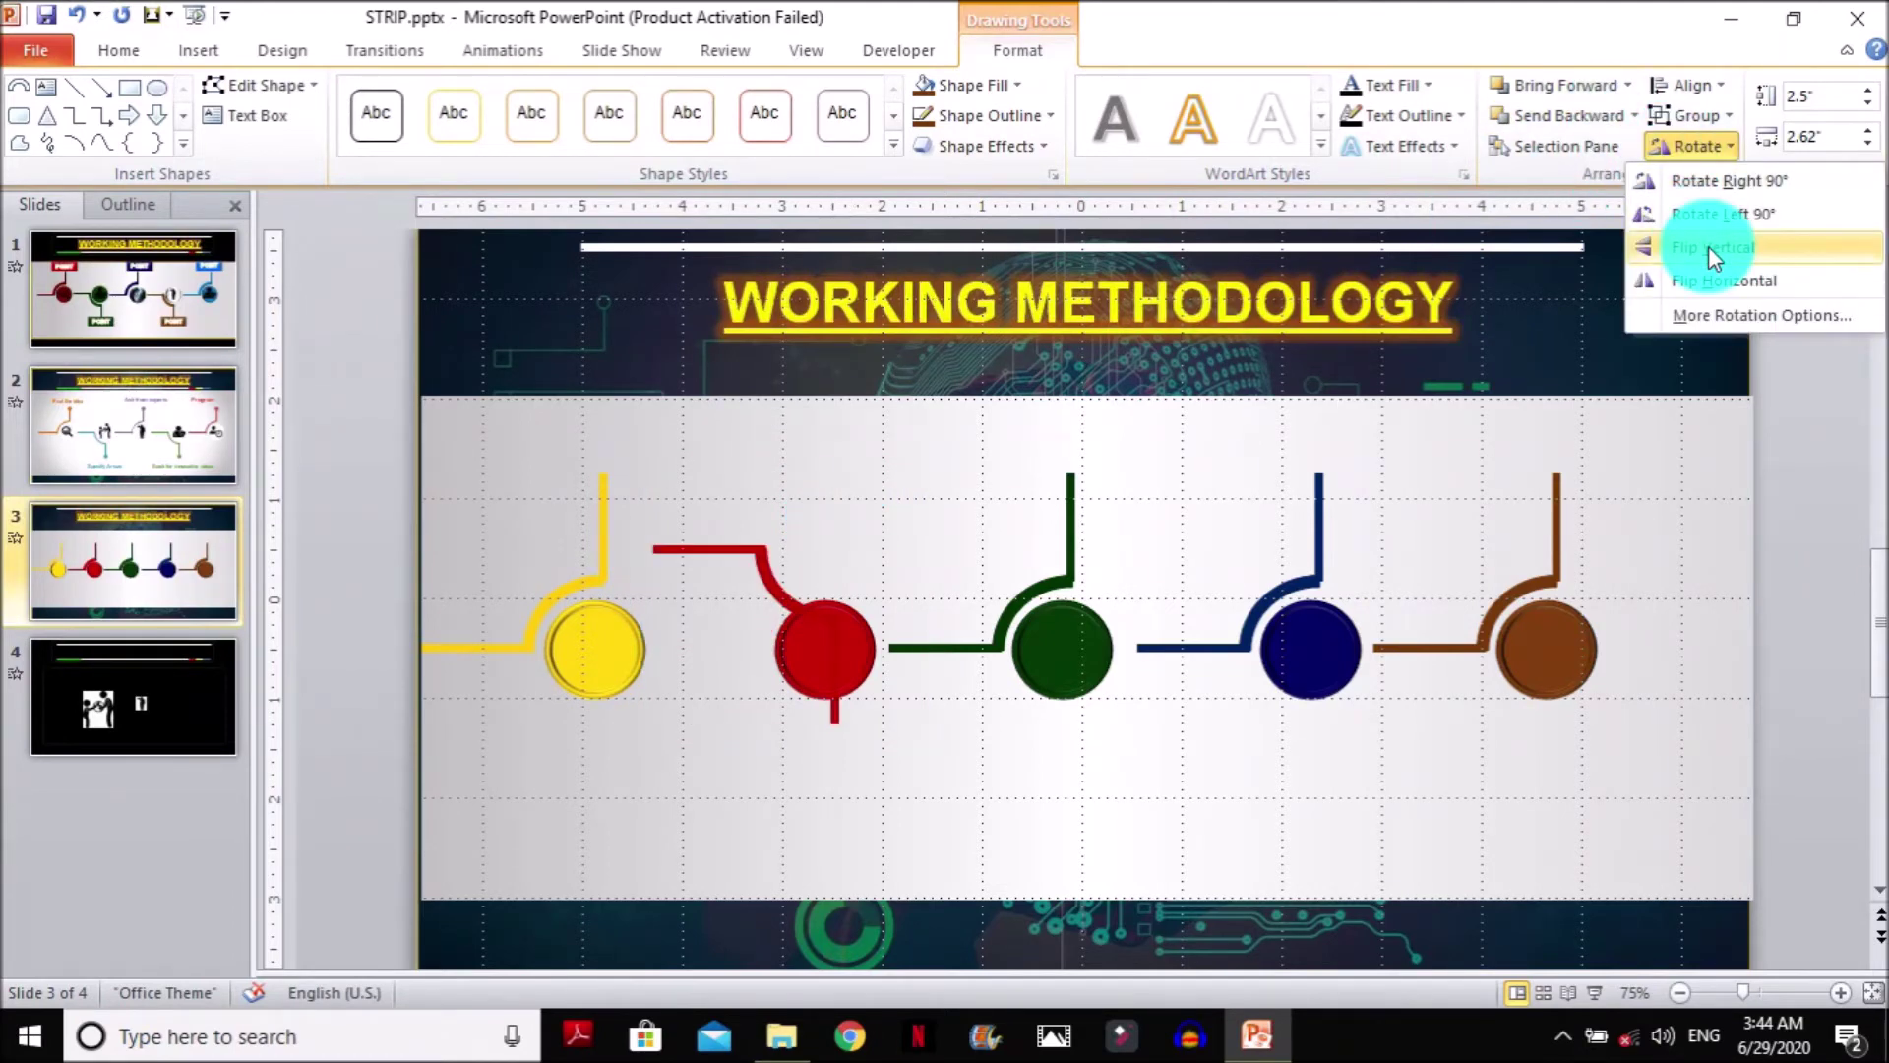
click(1320, 530)
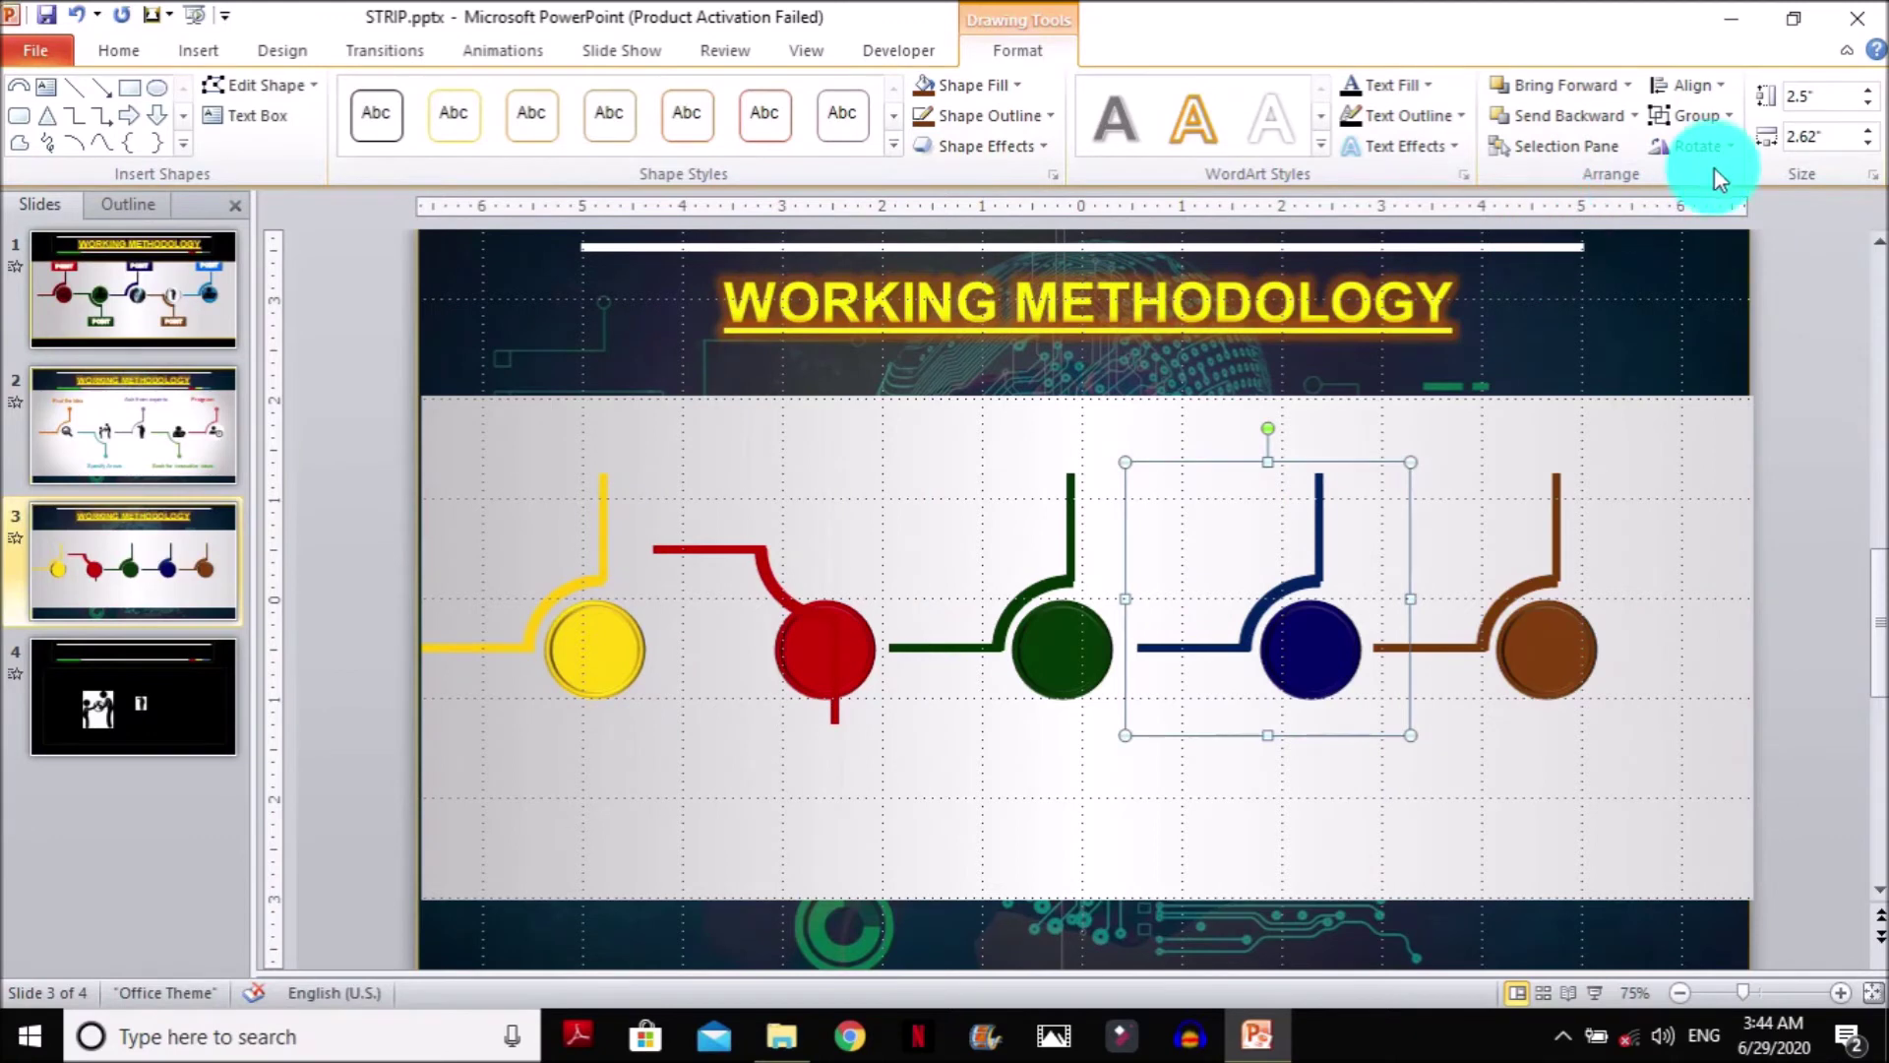
click(1702, 145)
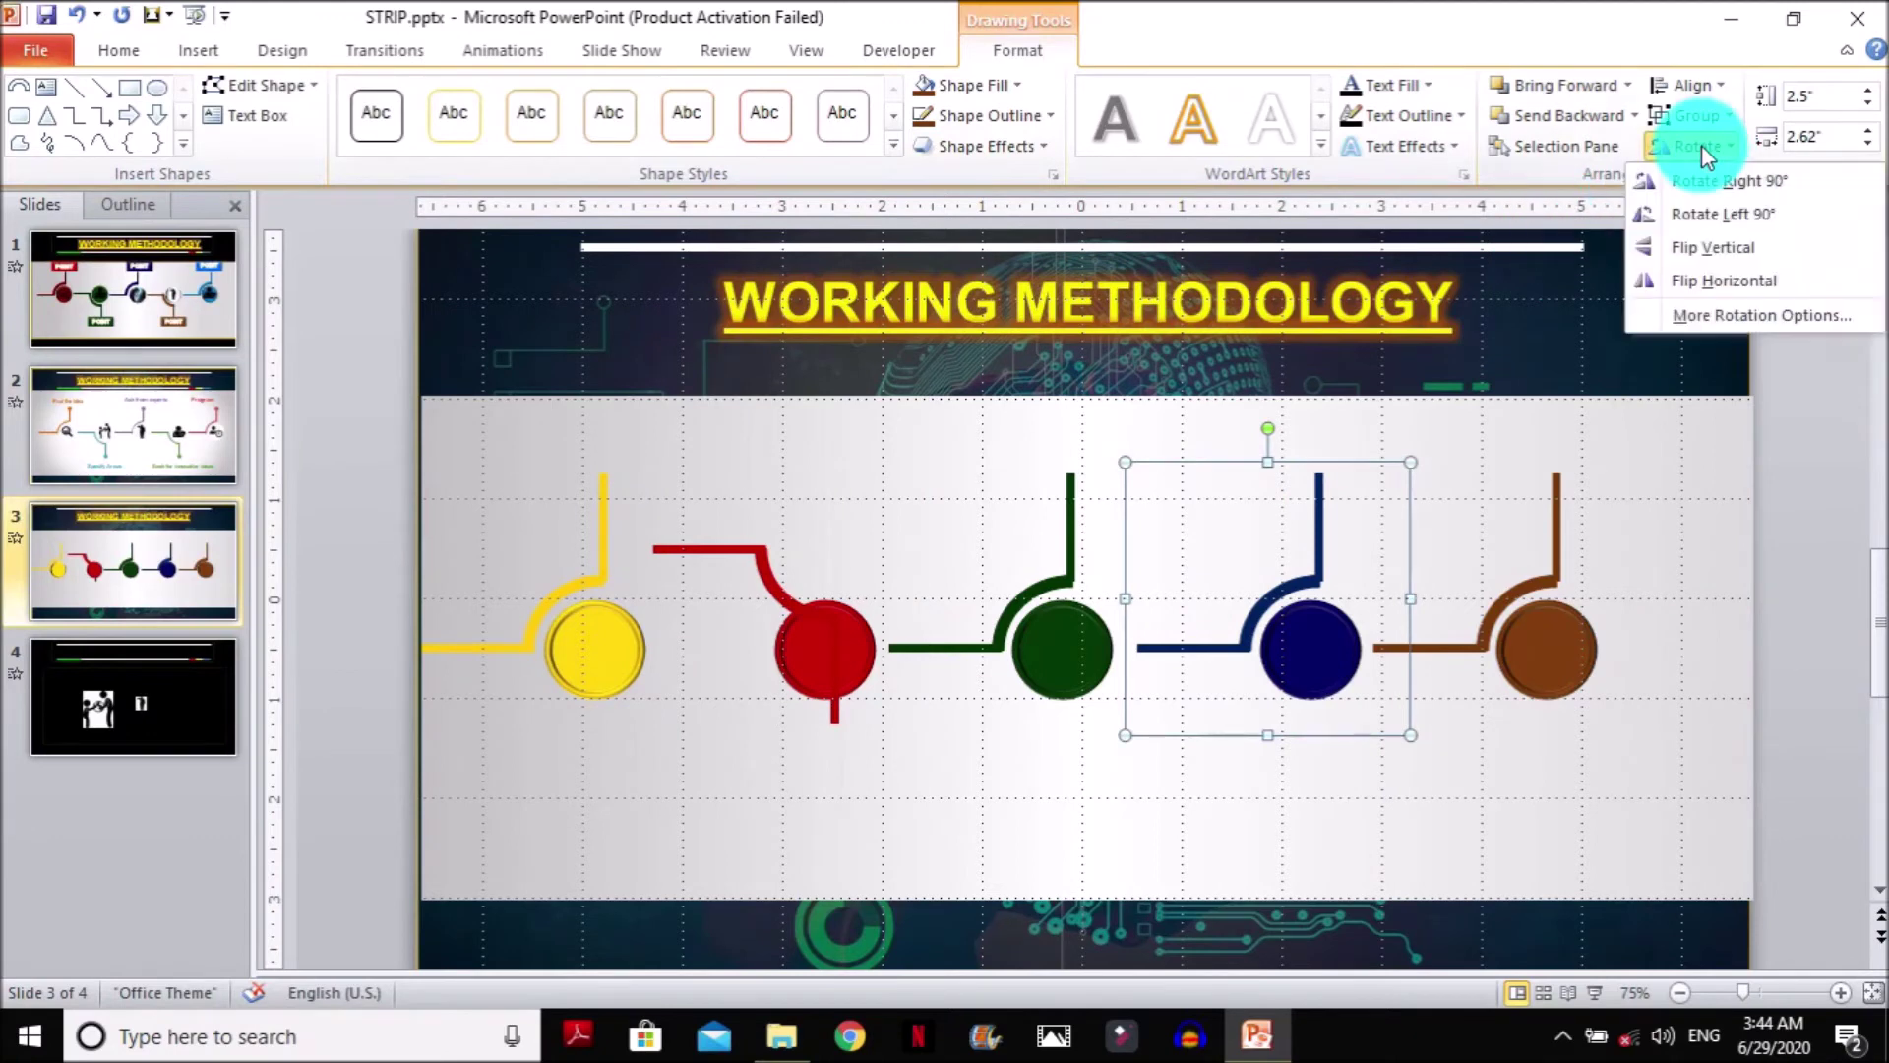
click(1731, 250)
Move the flipped red and dark blue connectors down so their arcs curve beneath their circles and their horizontal lines meet the row
click(736, 556)
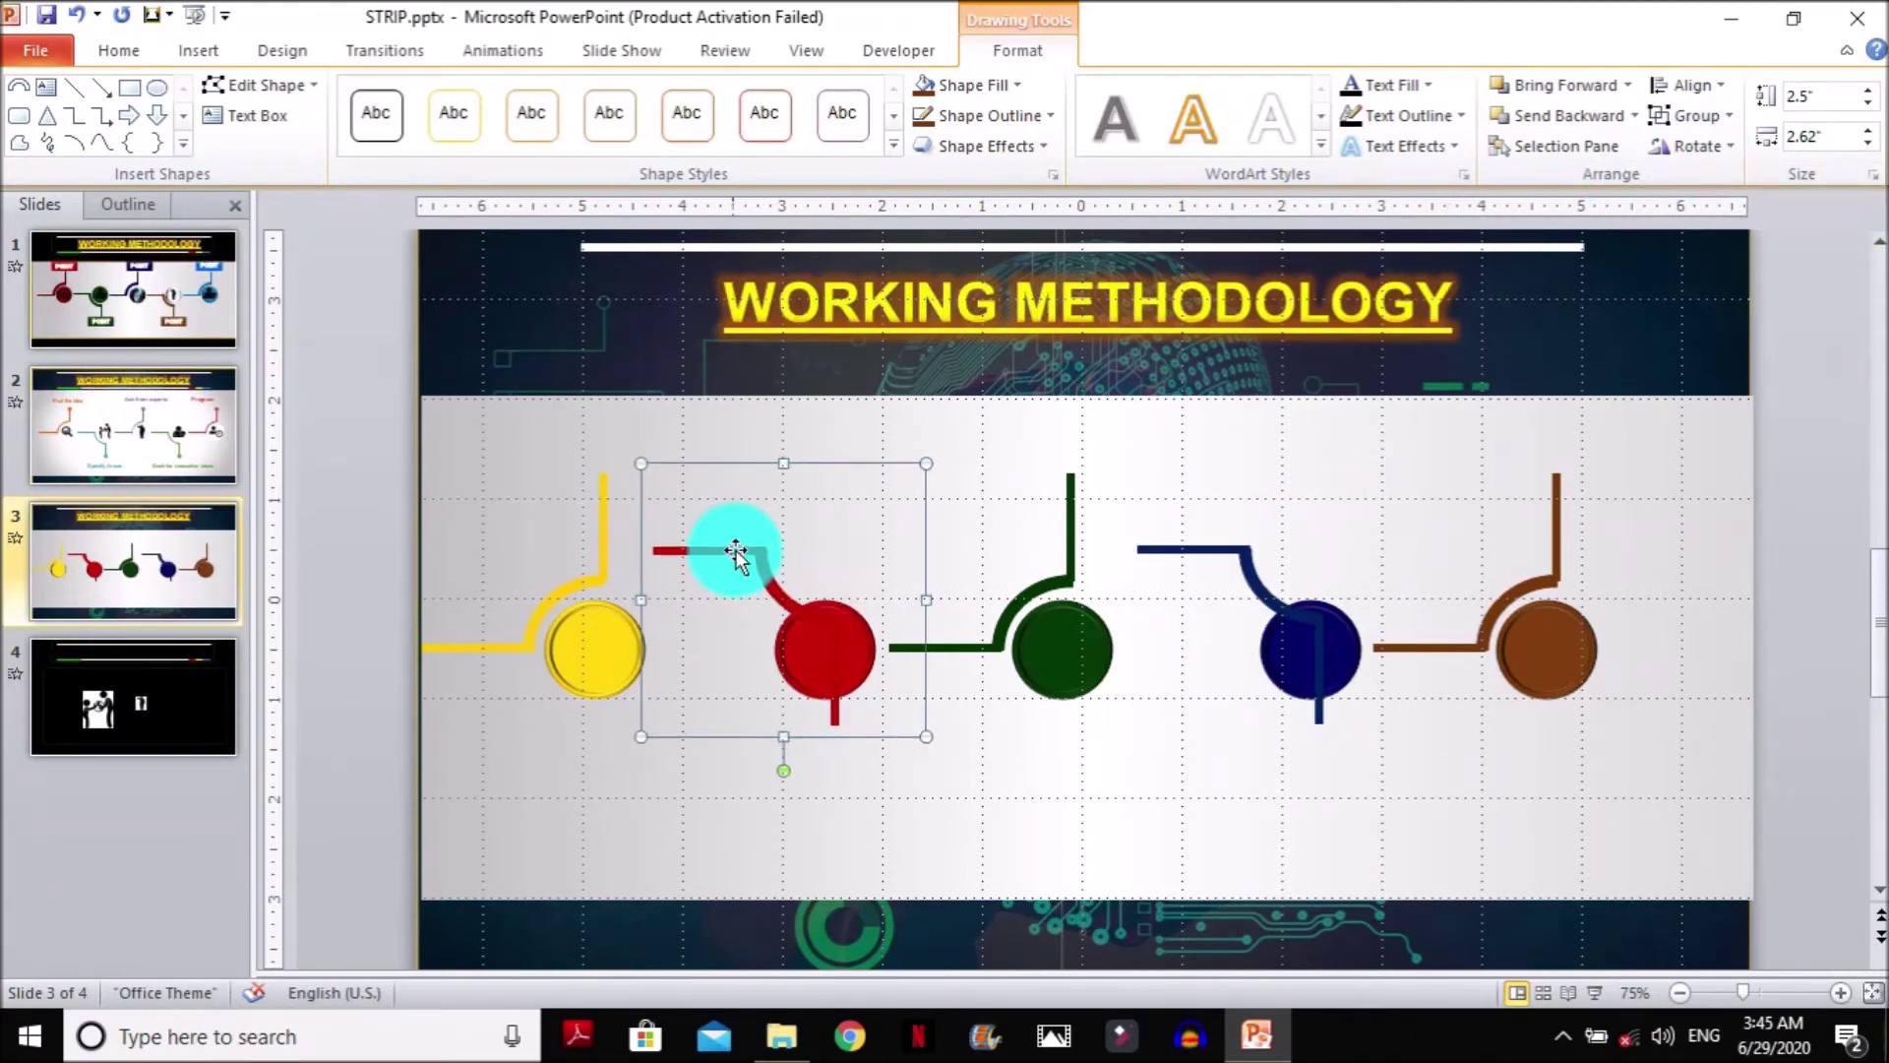
key(Down)
key(Down)
key(Down)
key(Down)
key(Down)
key(Down)
key(Down)
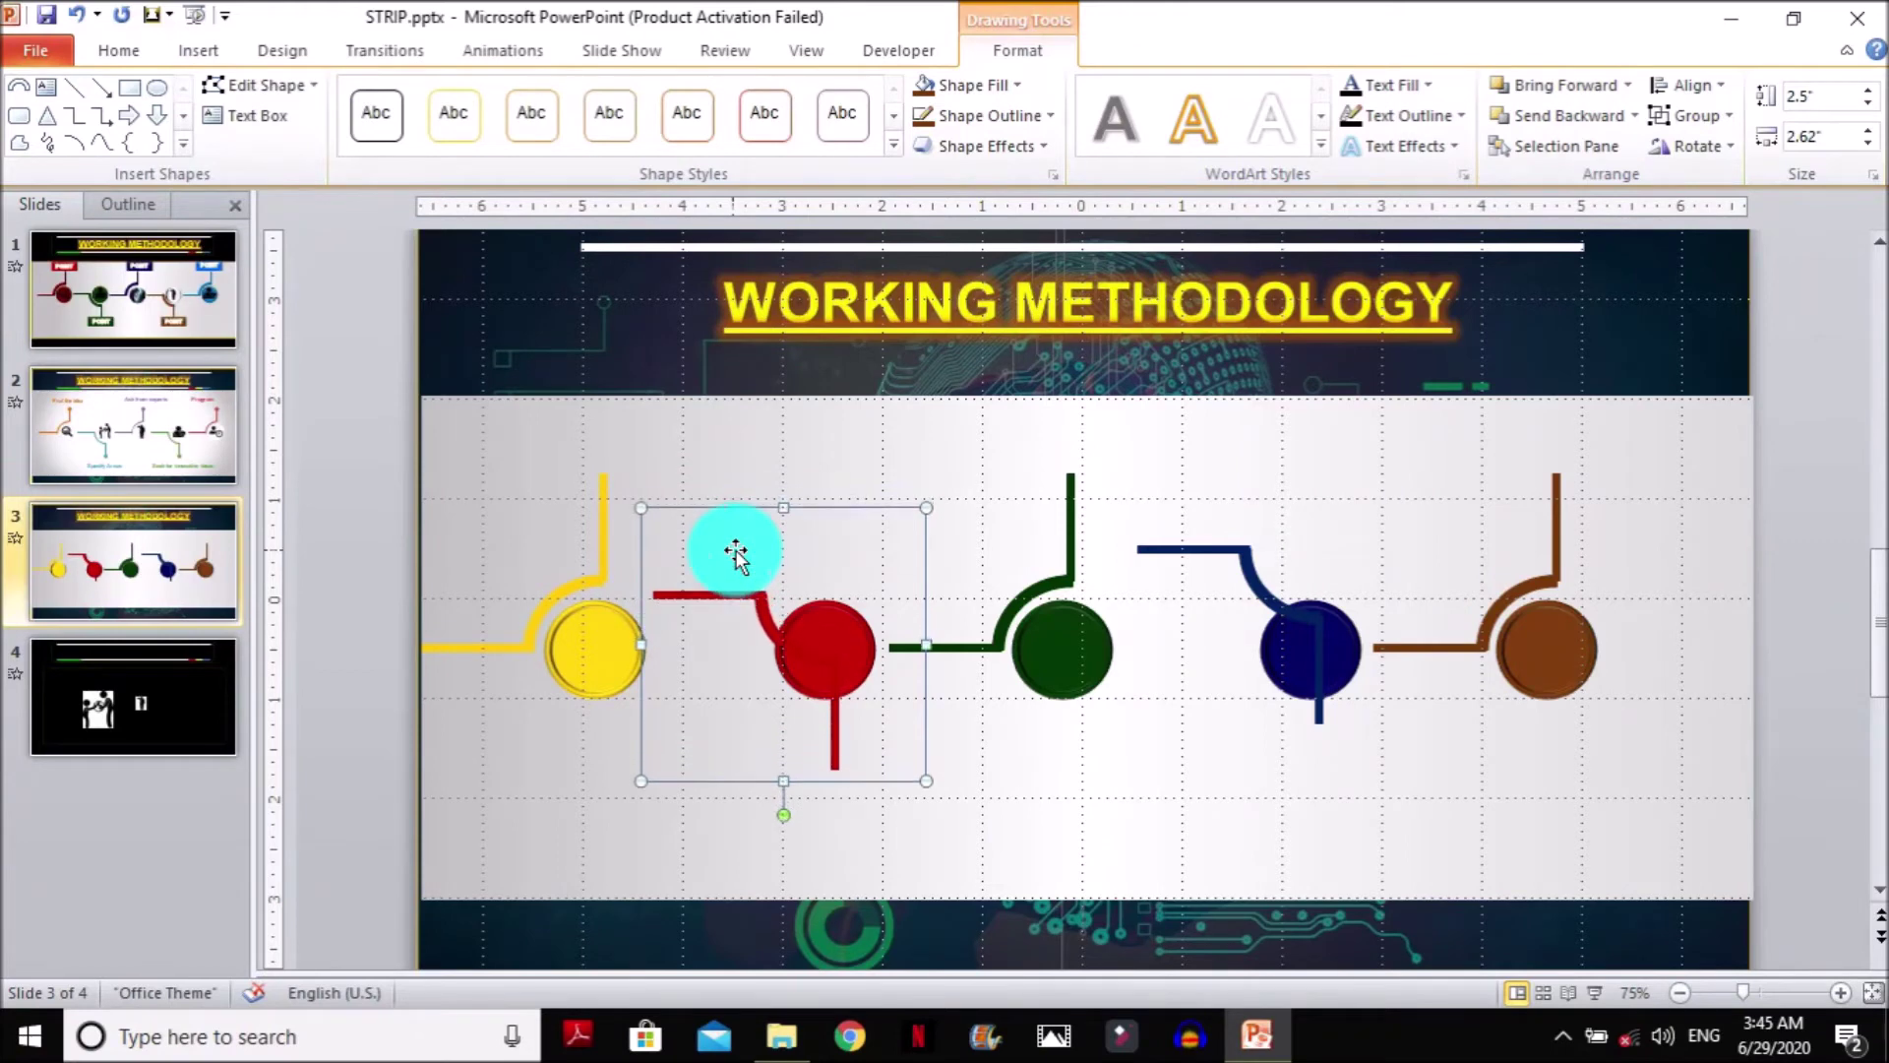
key(Down)
key(Down)
key(Down)
key(Down)
key(Down)
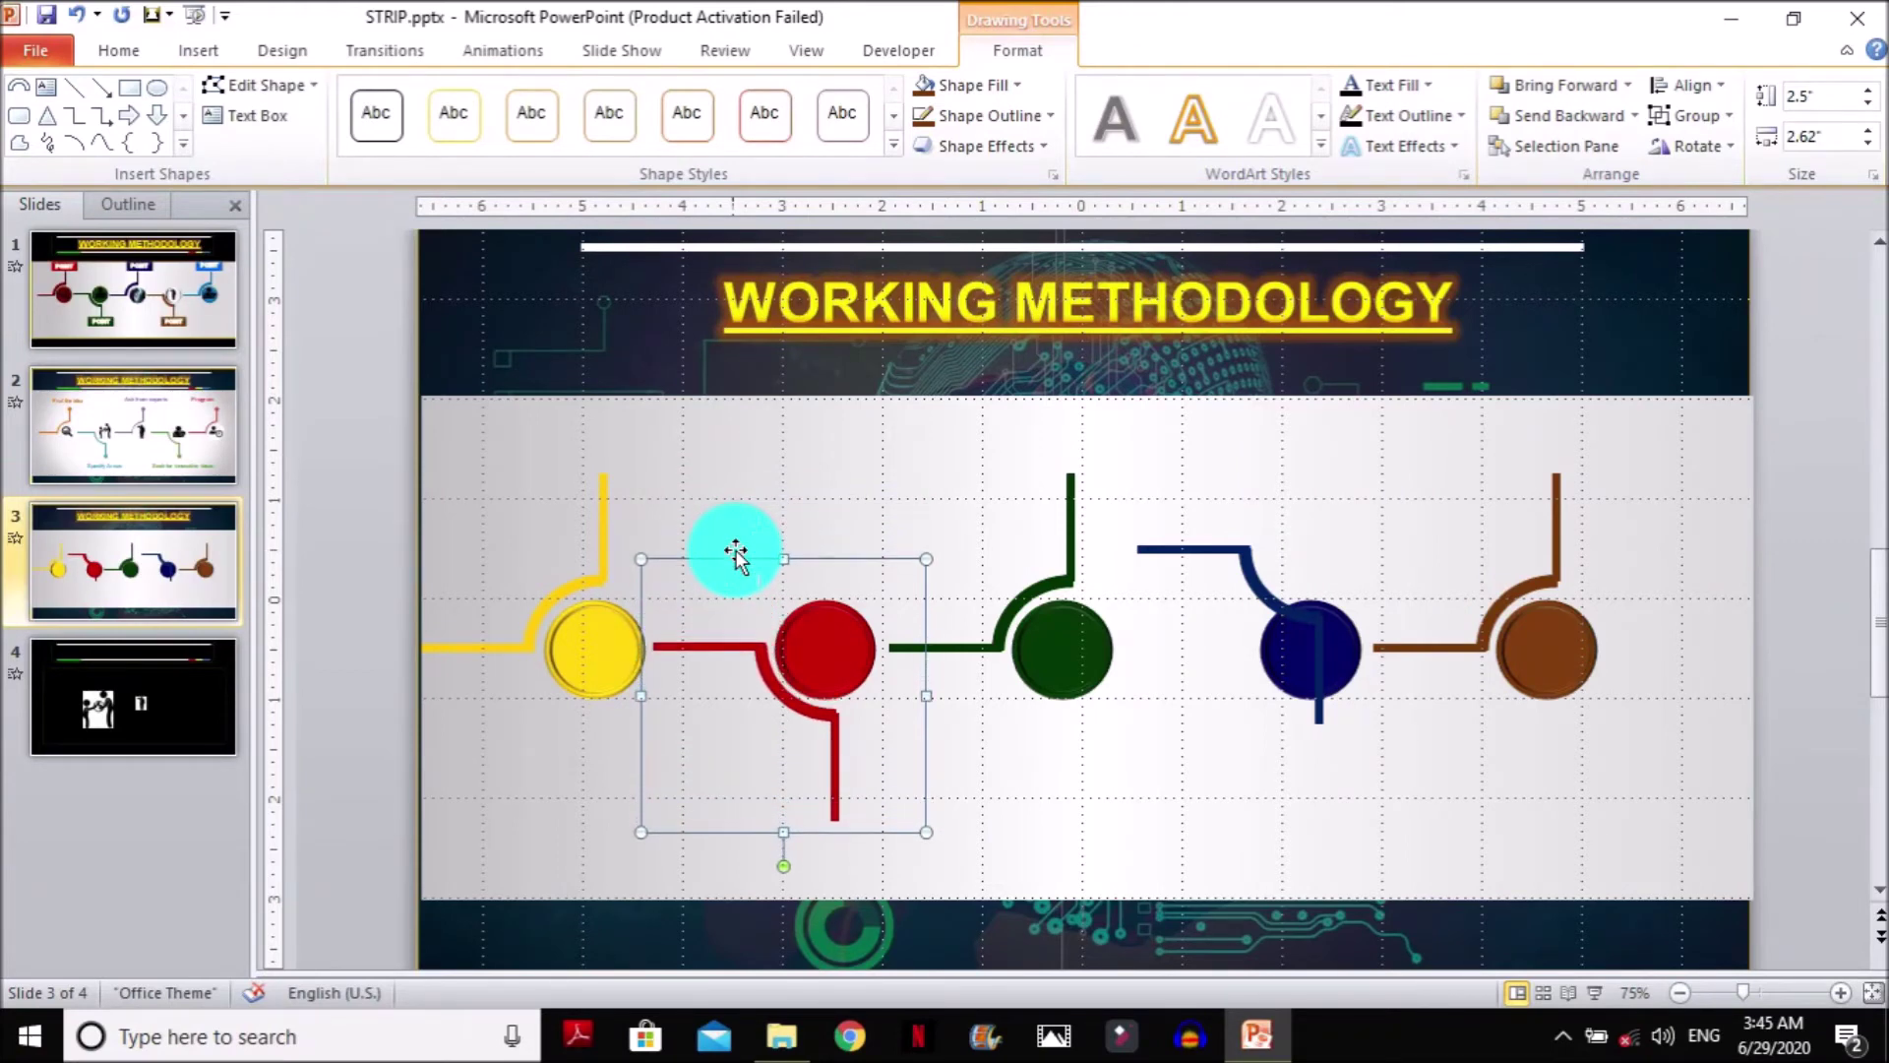
key(ctrl+Down)
key(ctrl+Down)
drag(1243, 571, 1243, 665)
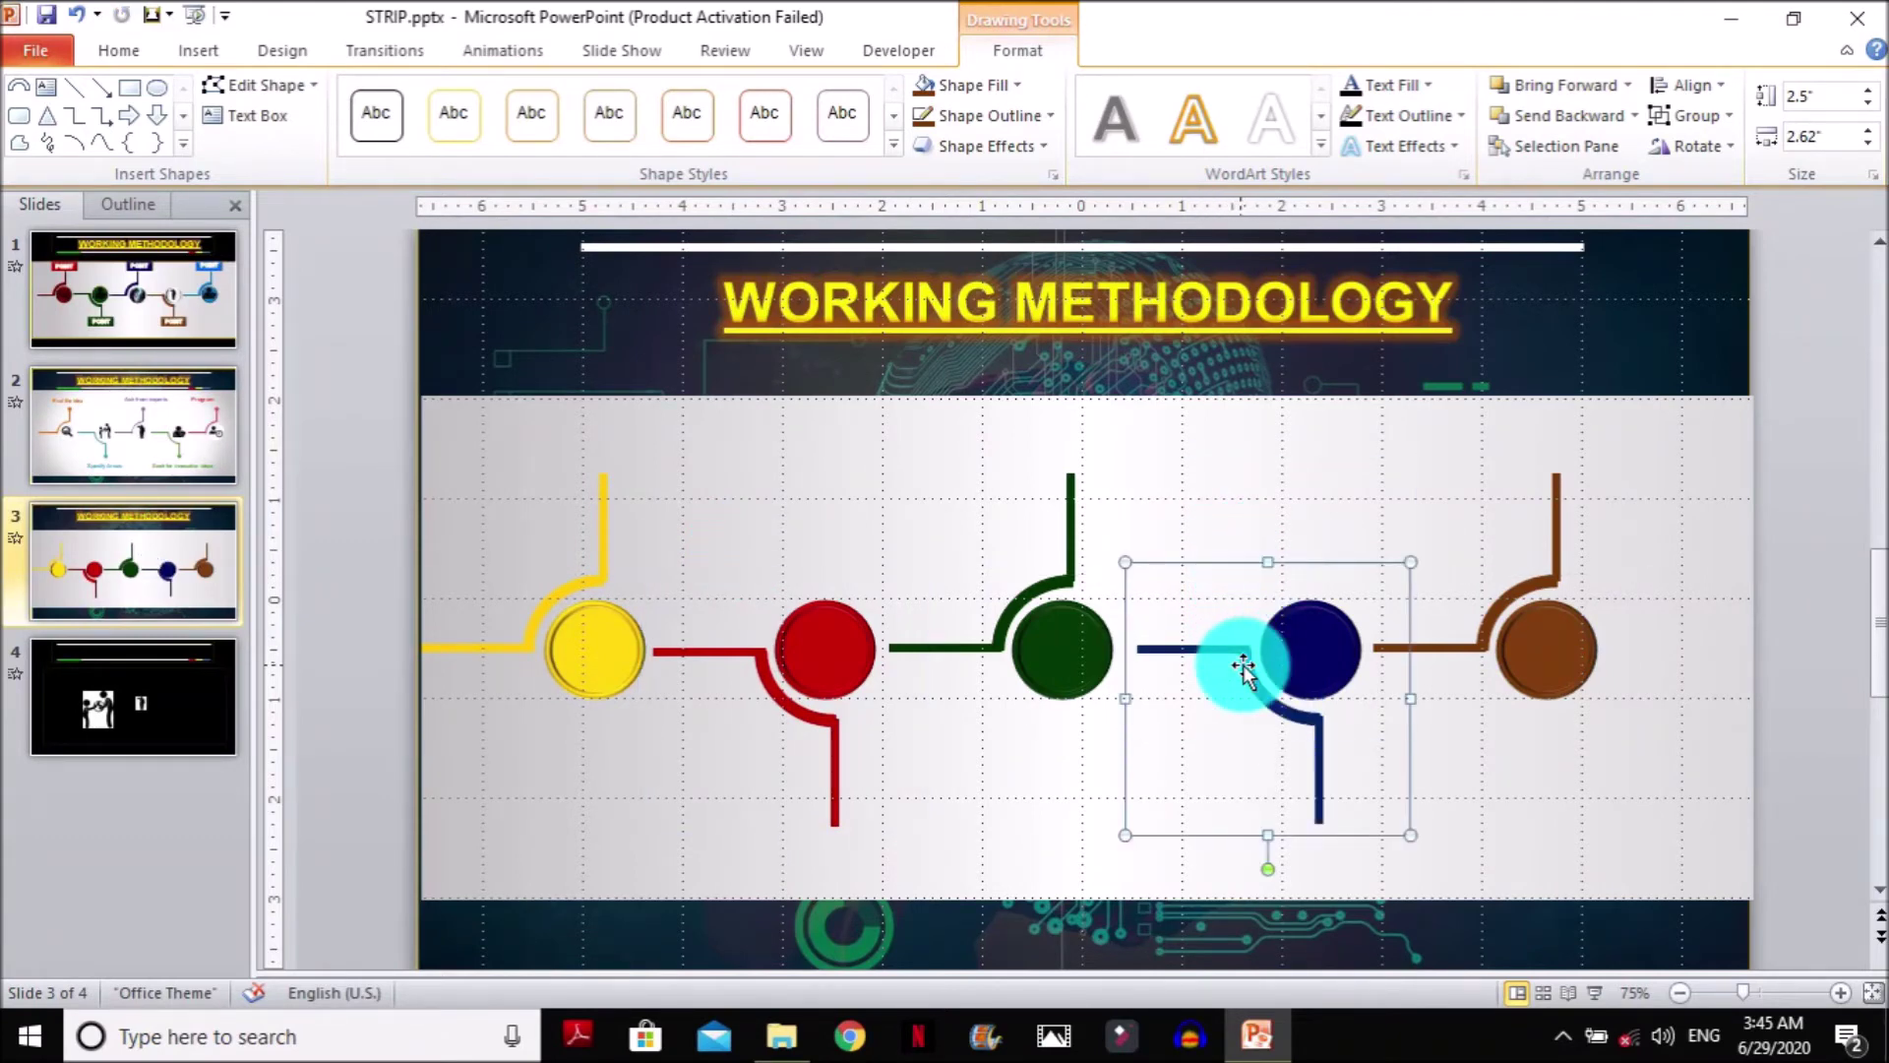
click(362, 355)
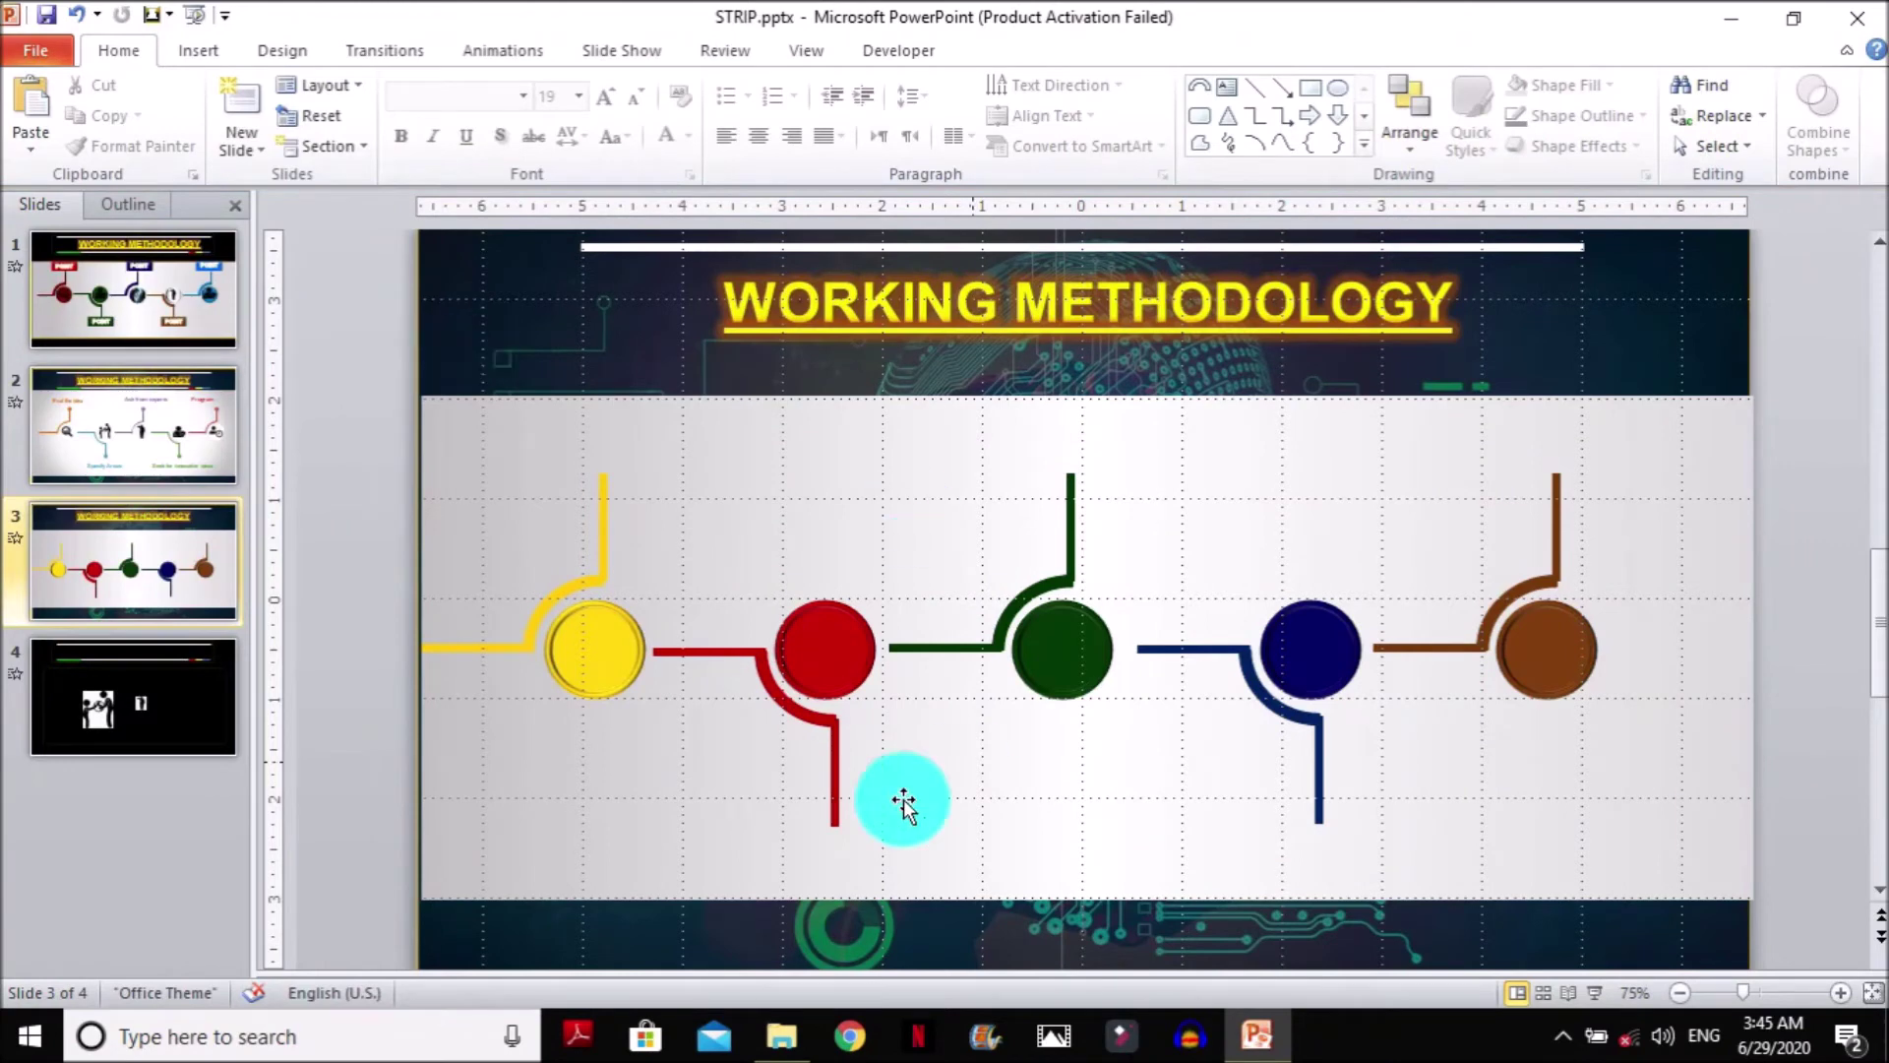
click(576, 582)
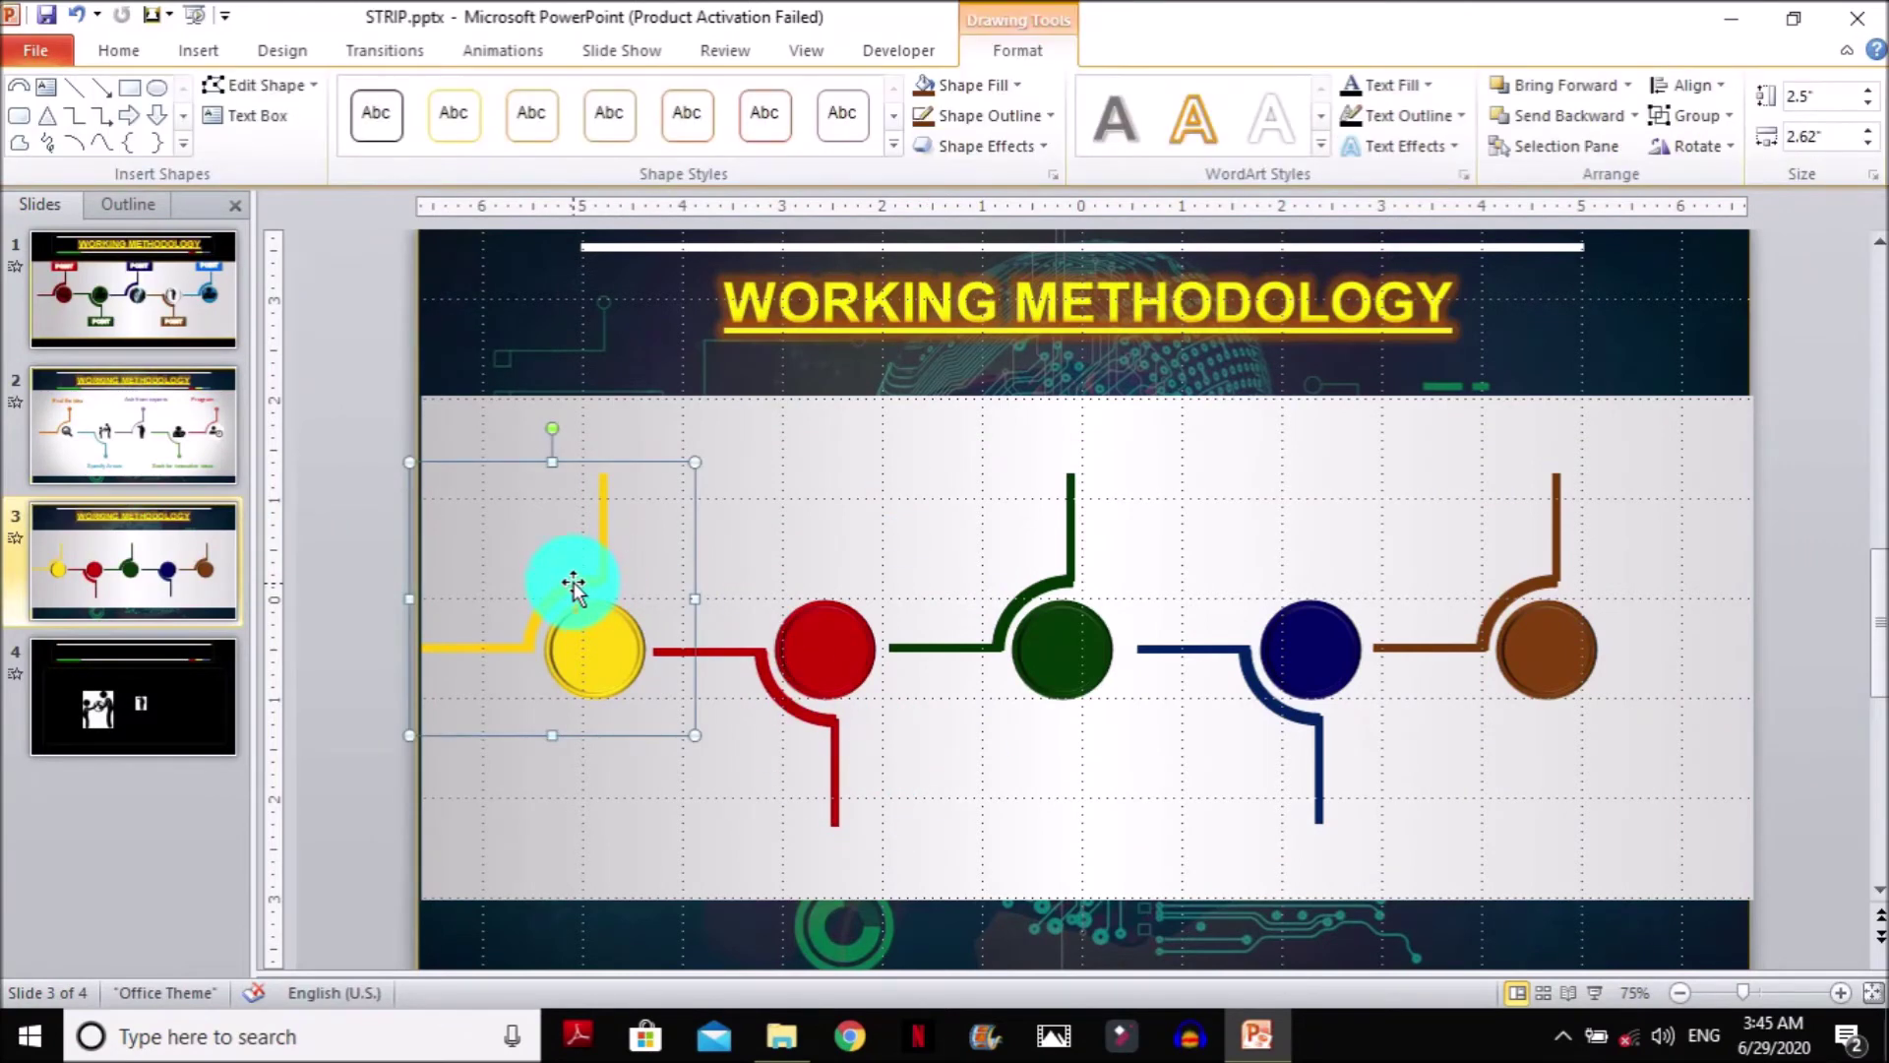
click(308, 371)
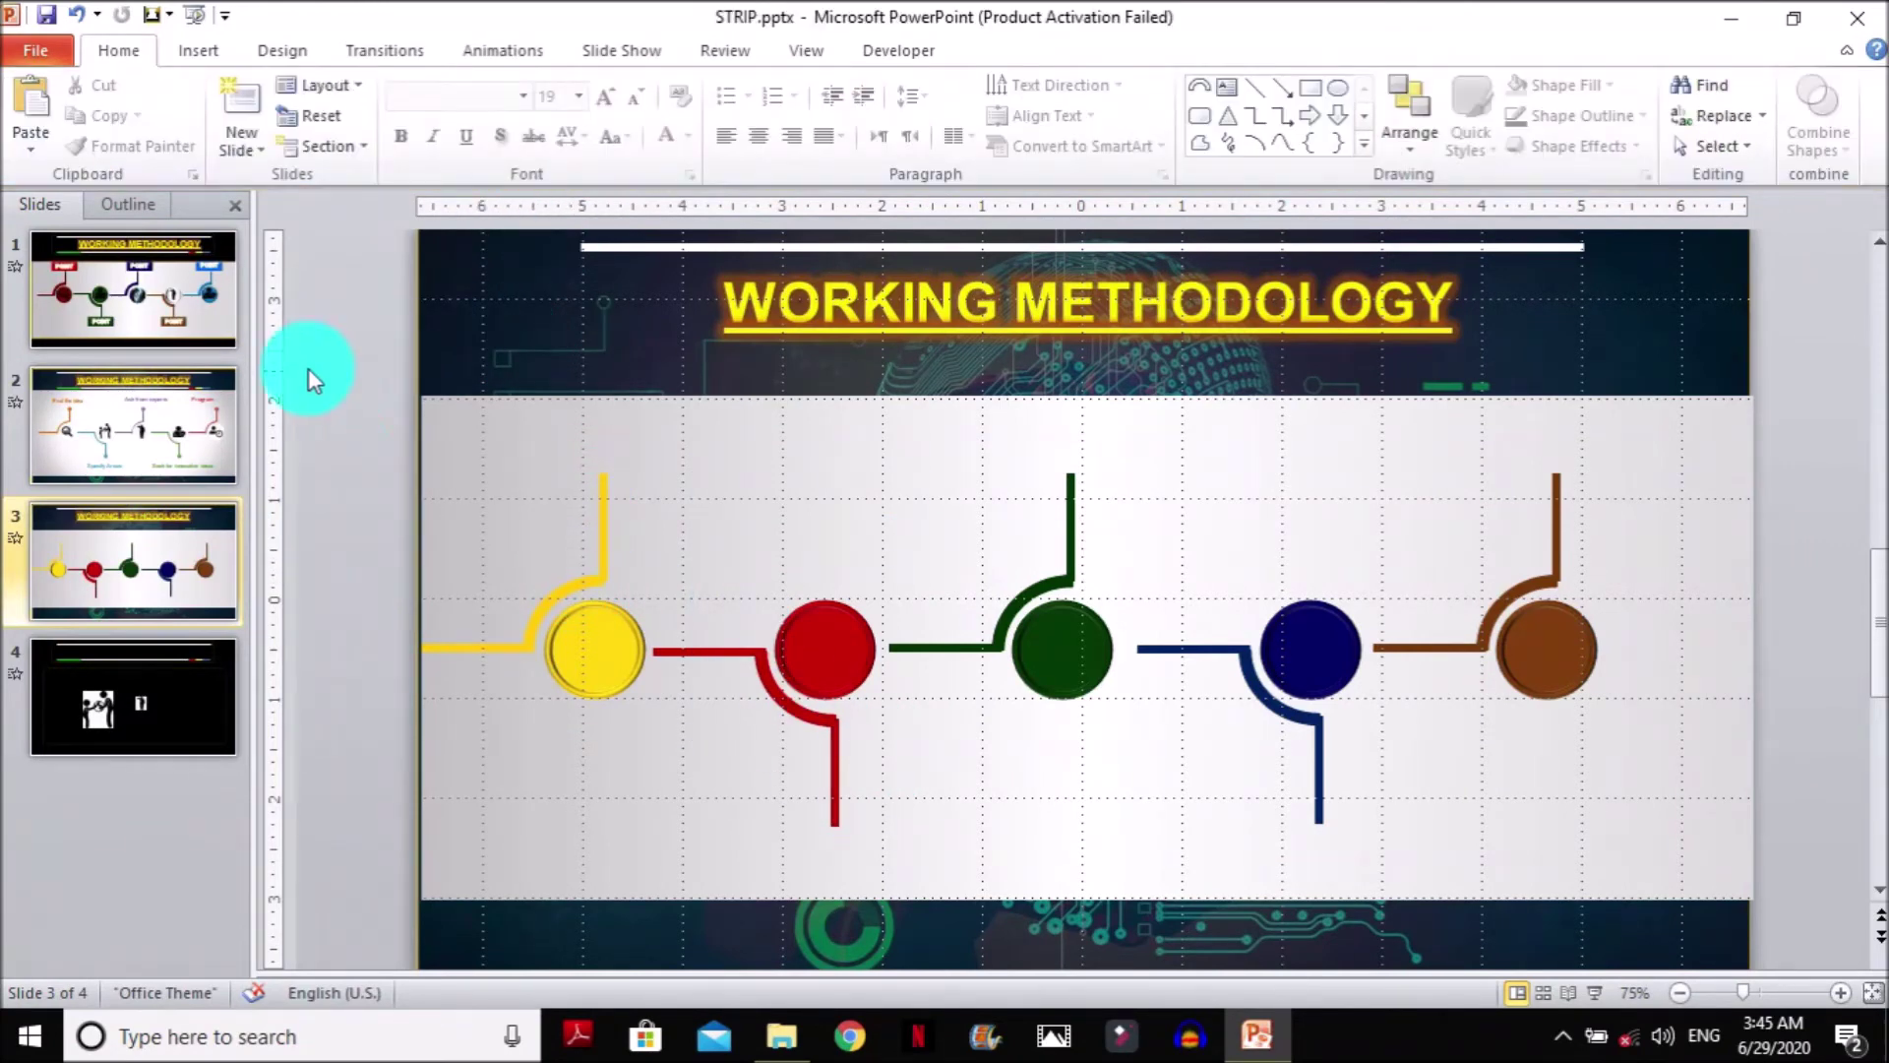
click(232, 51)
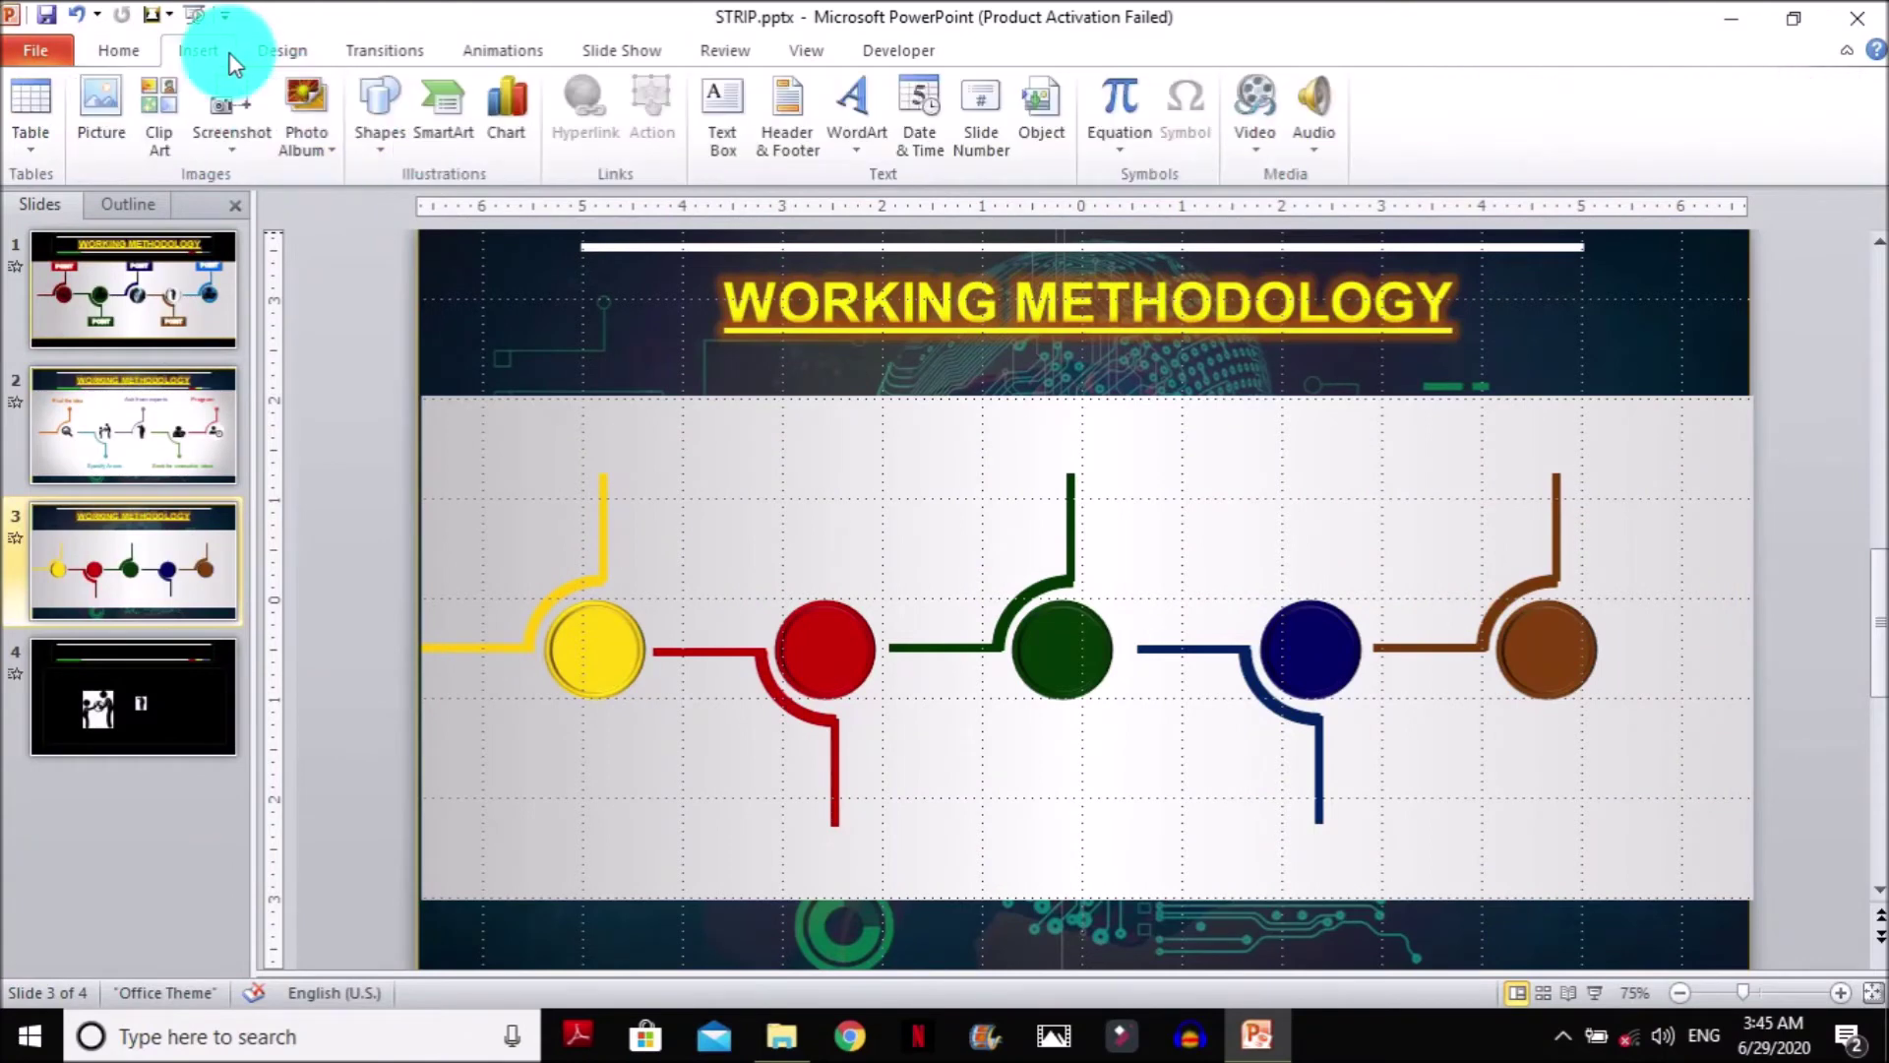
click(854, 146)
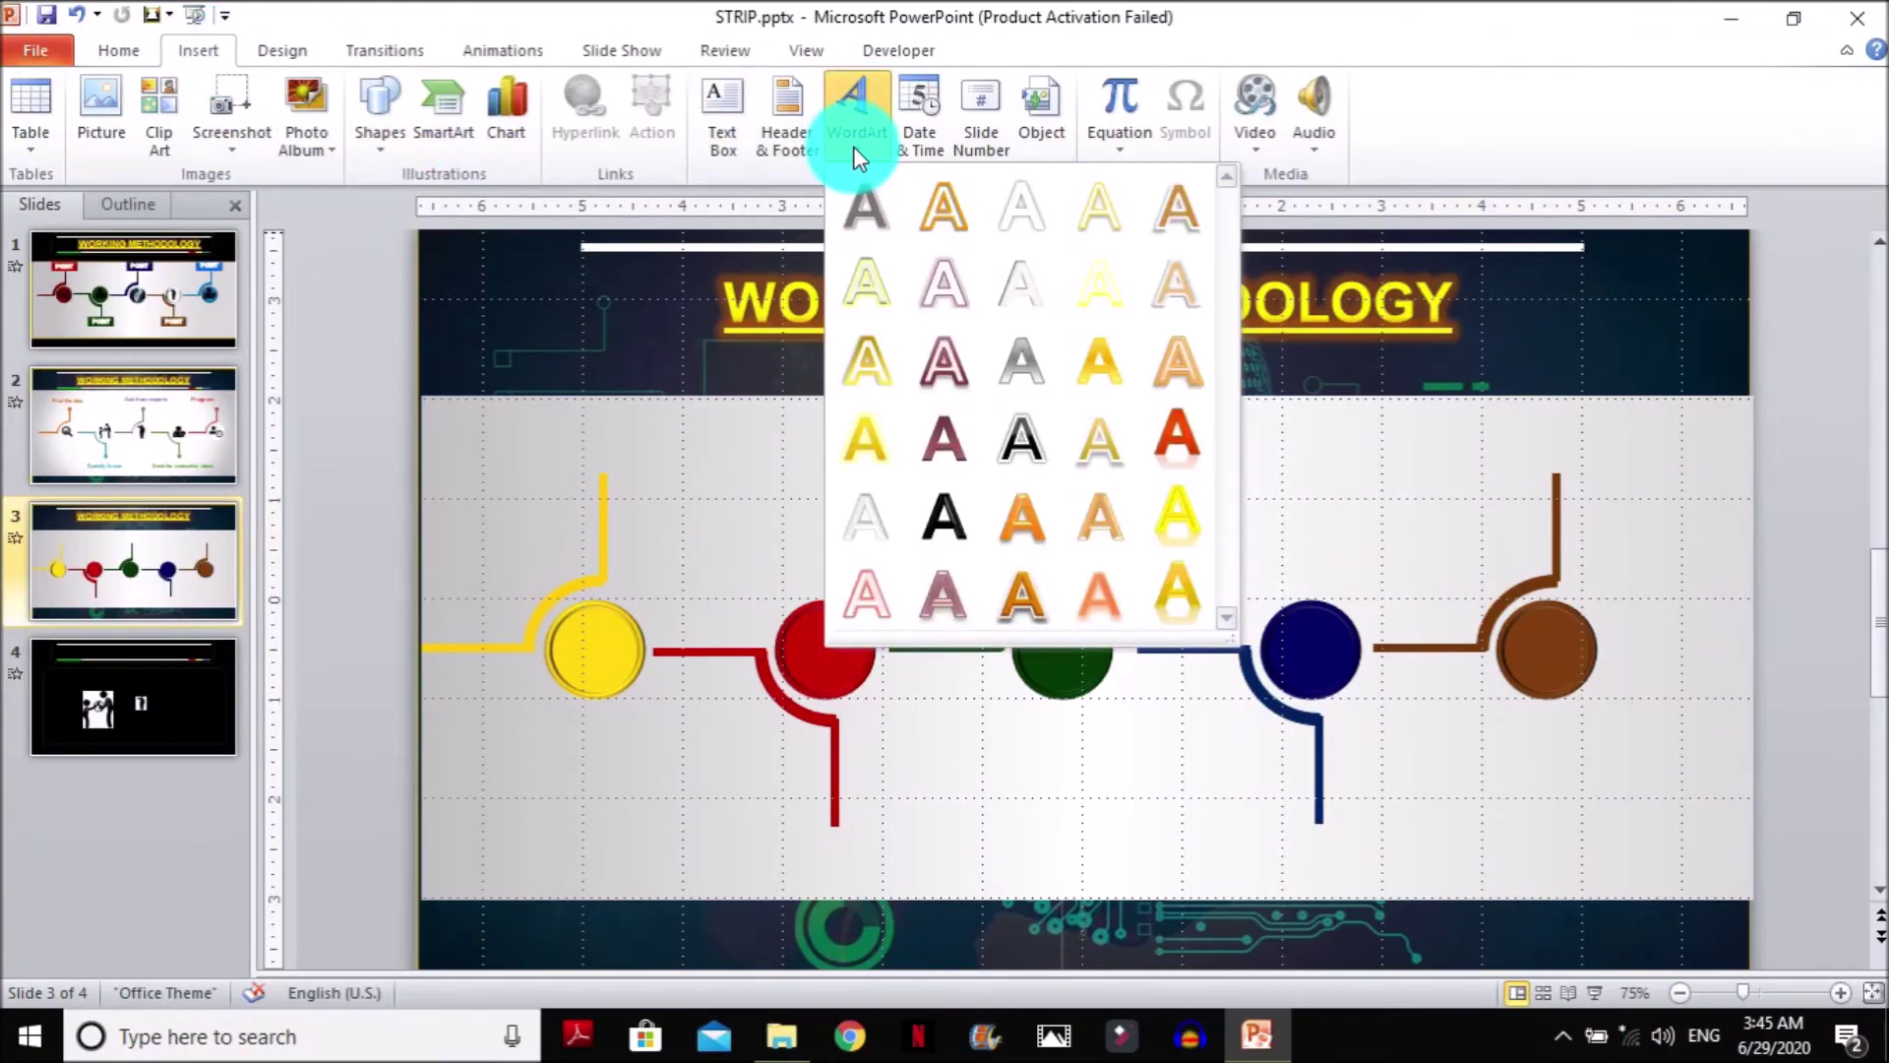
click(738, 128)
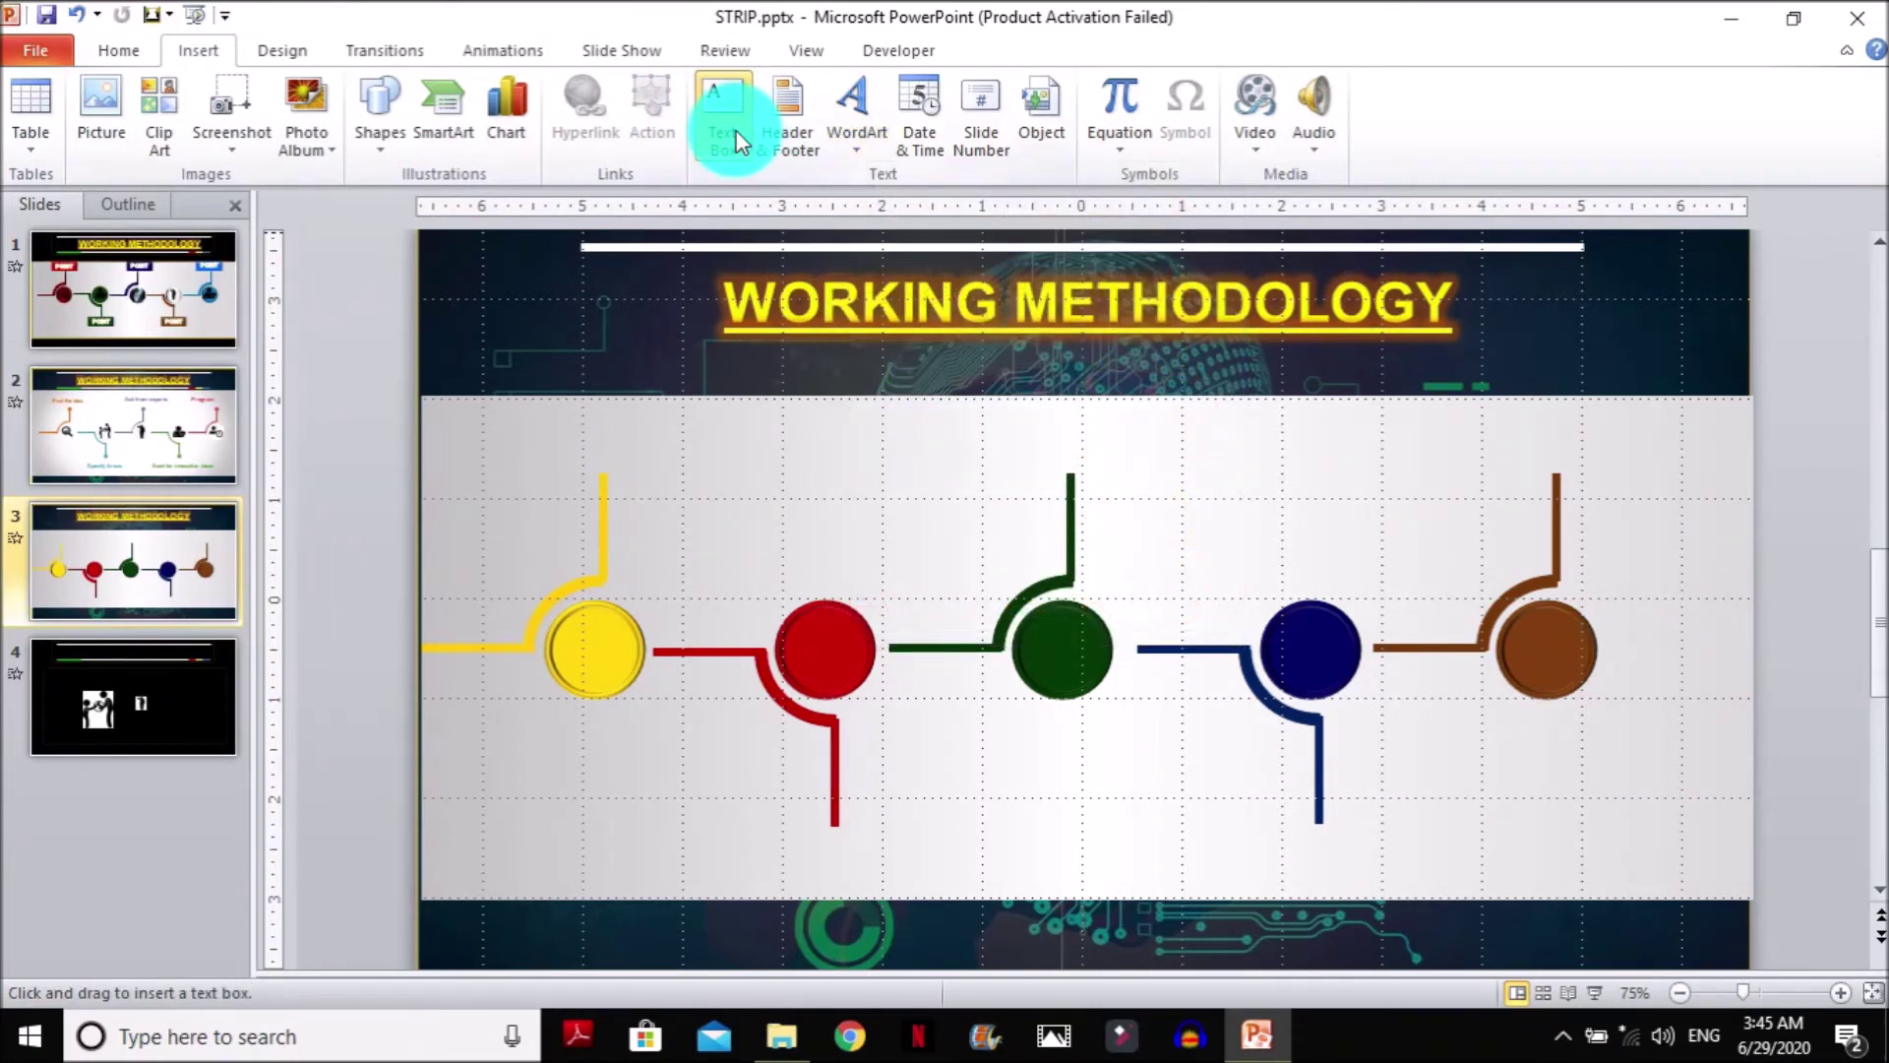
click(576, 369)
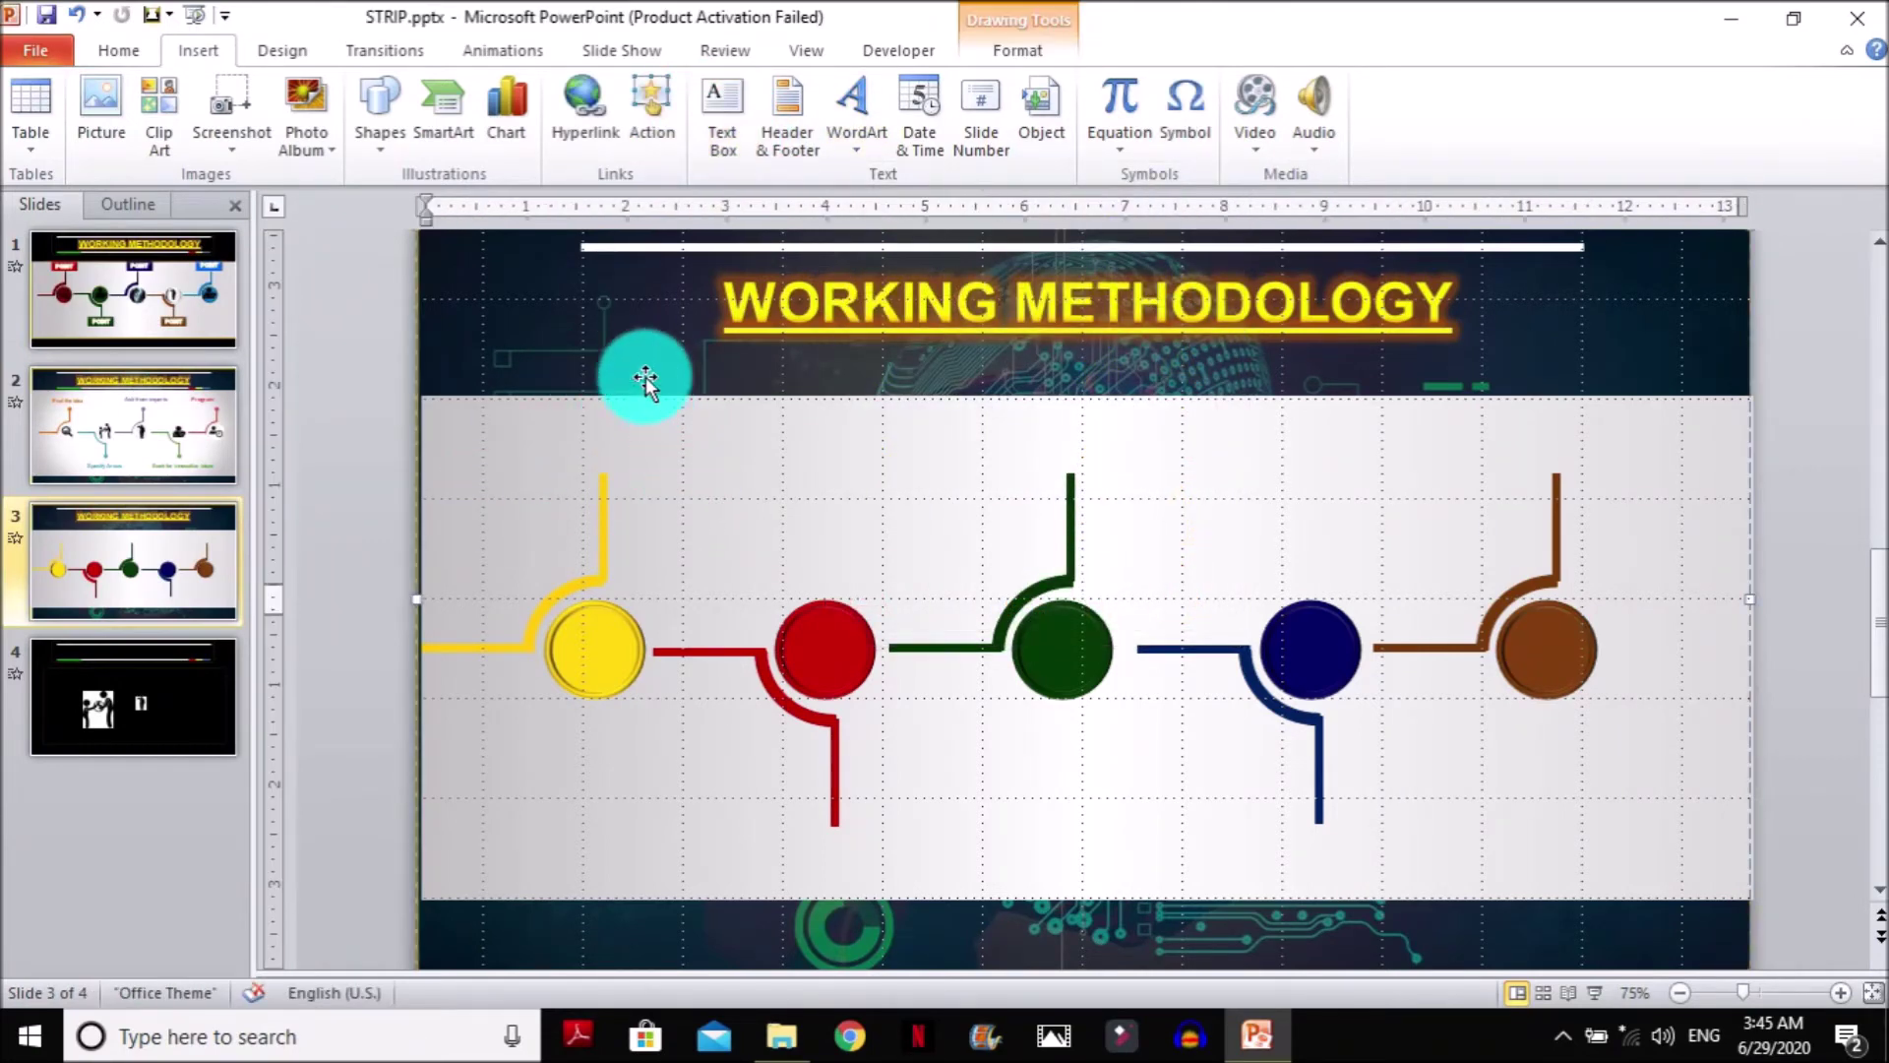
click(721, 126)
click(537, 297)
click(723, 123)
click(598, 329)
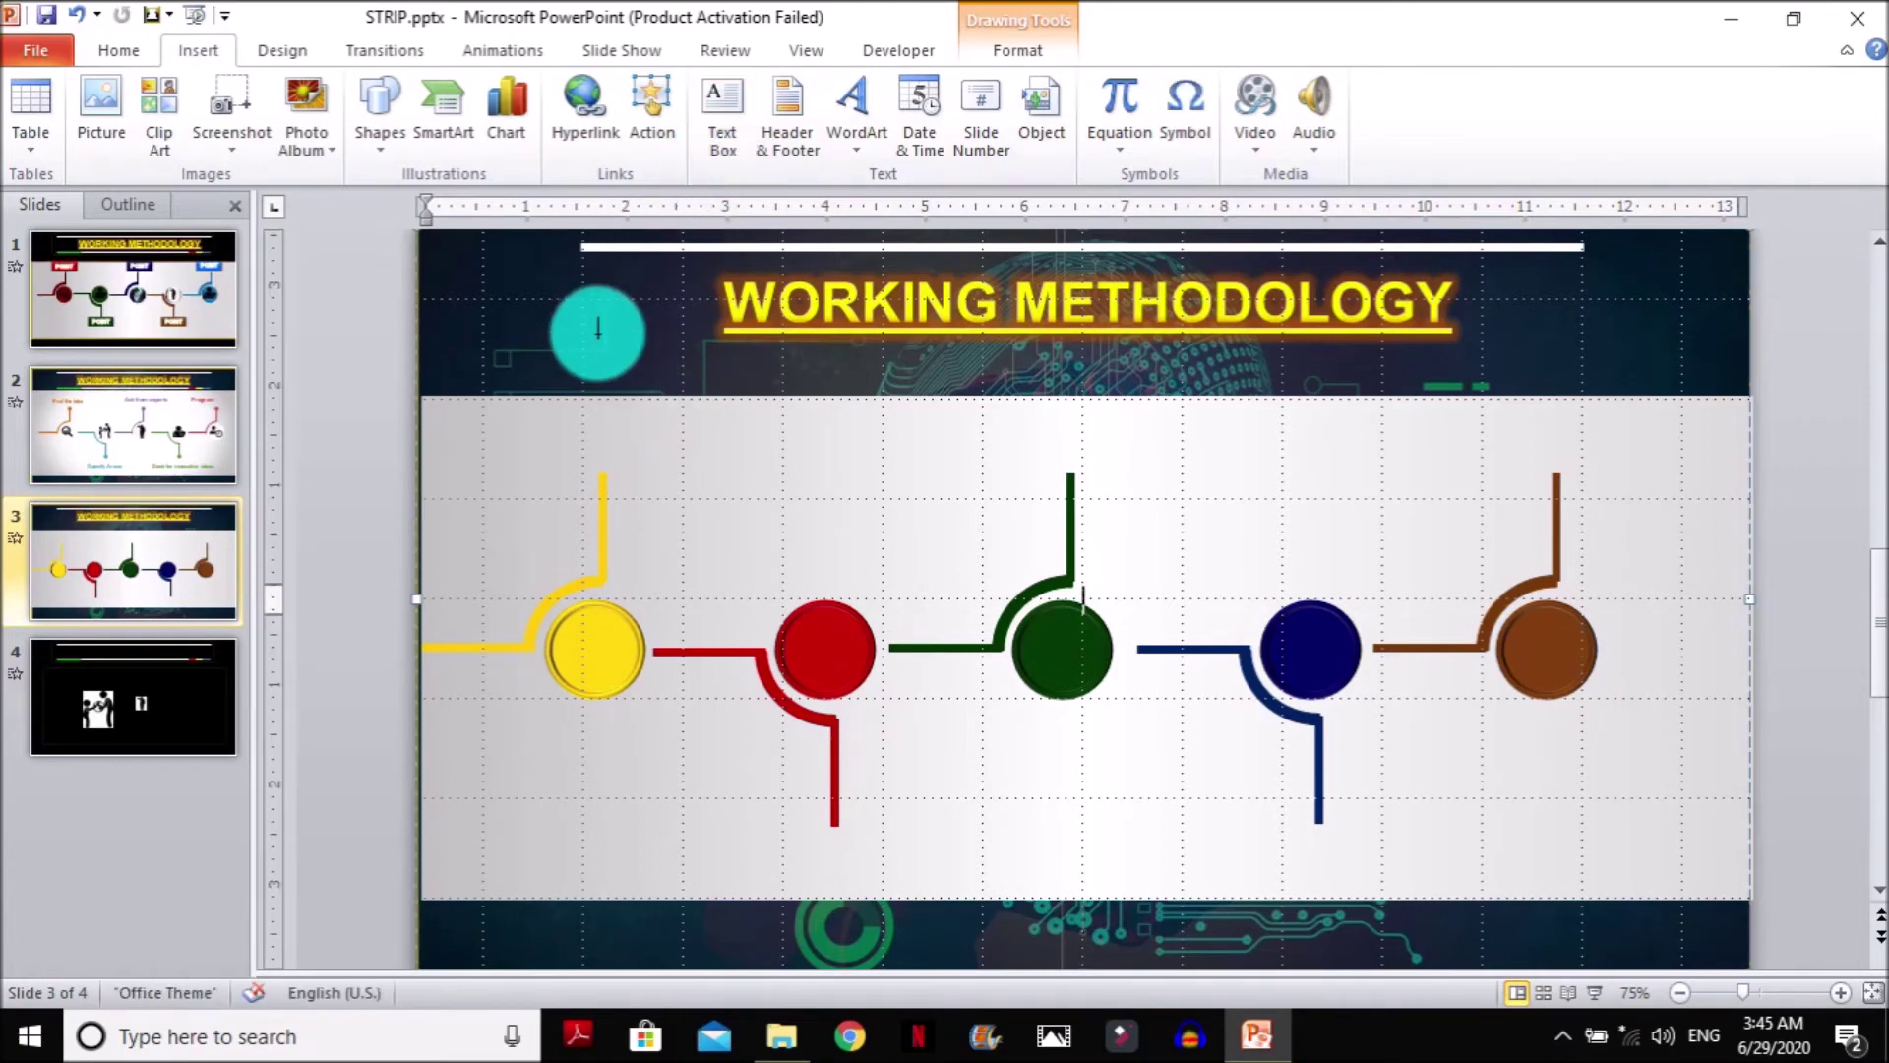
Insert a gold WordArt text reading POINT on the slide
click(854, 127)
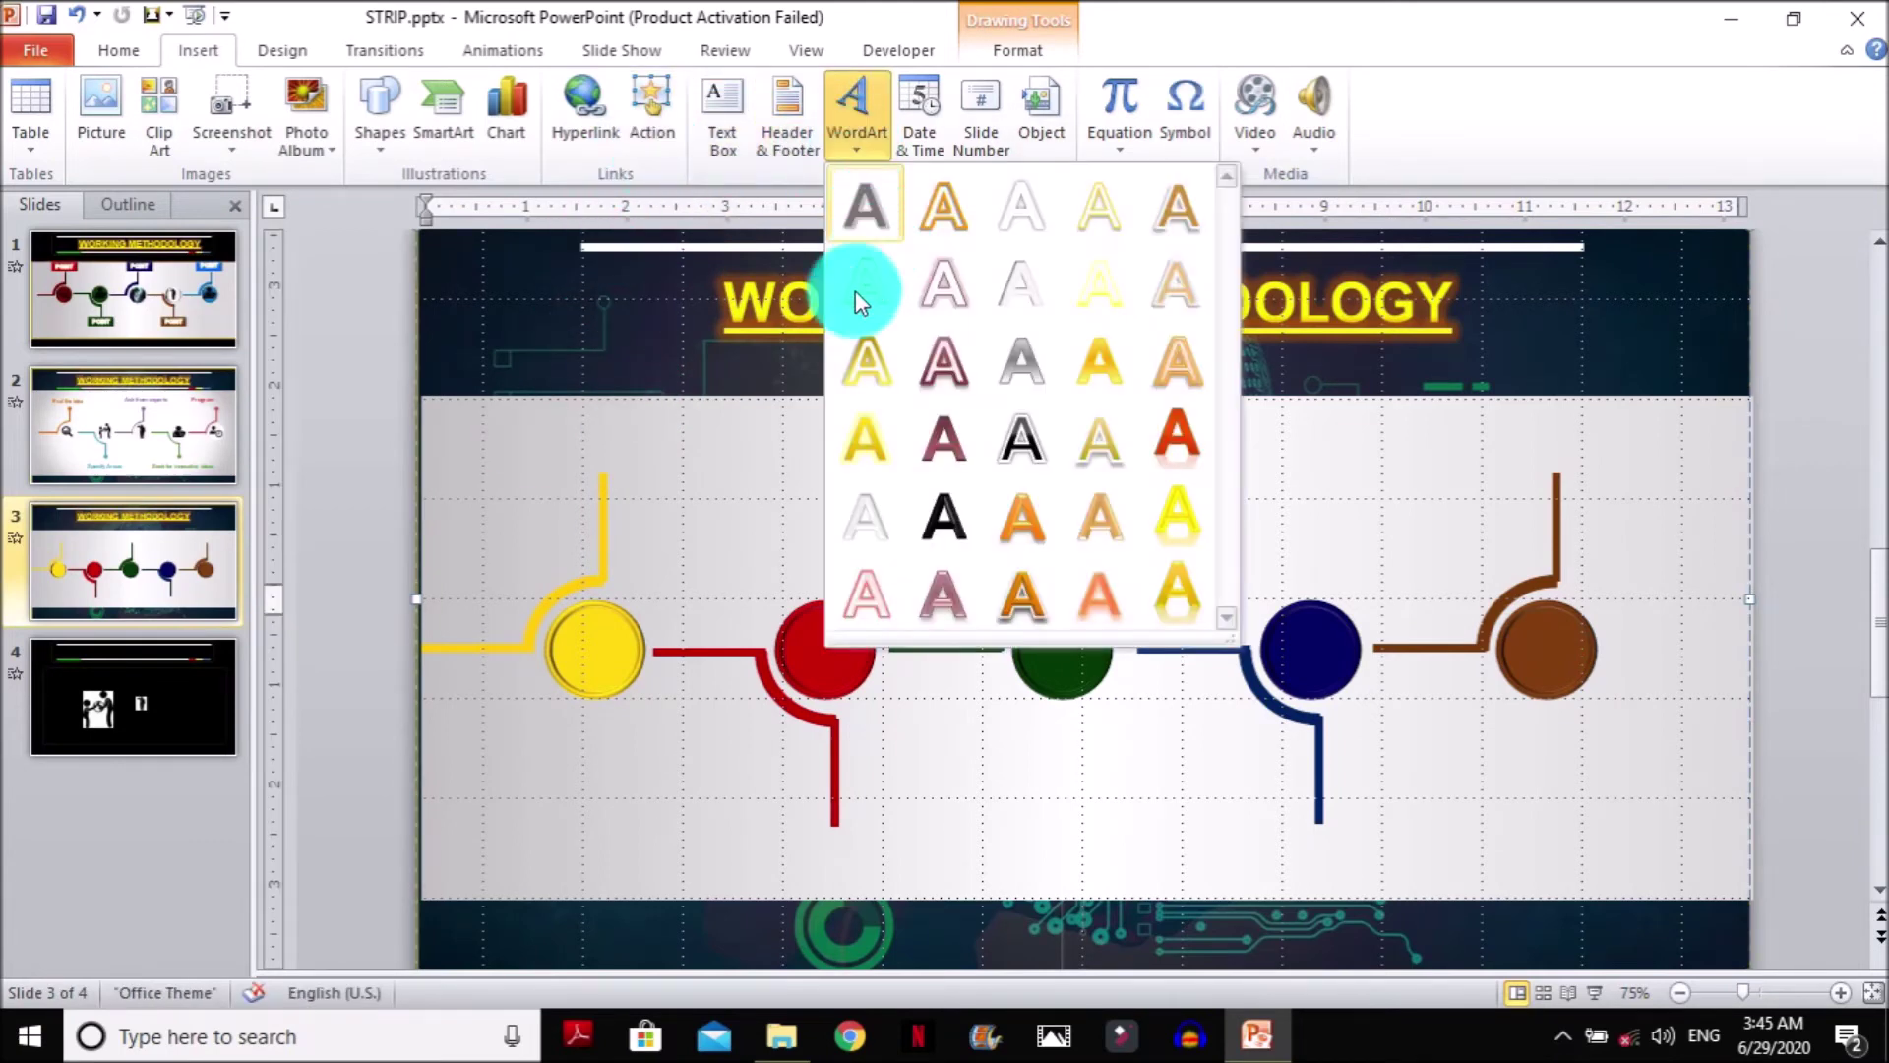
click(870, 423)
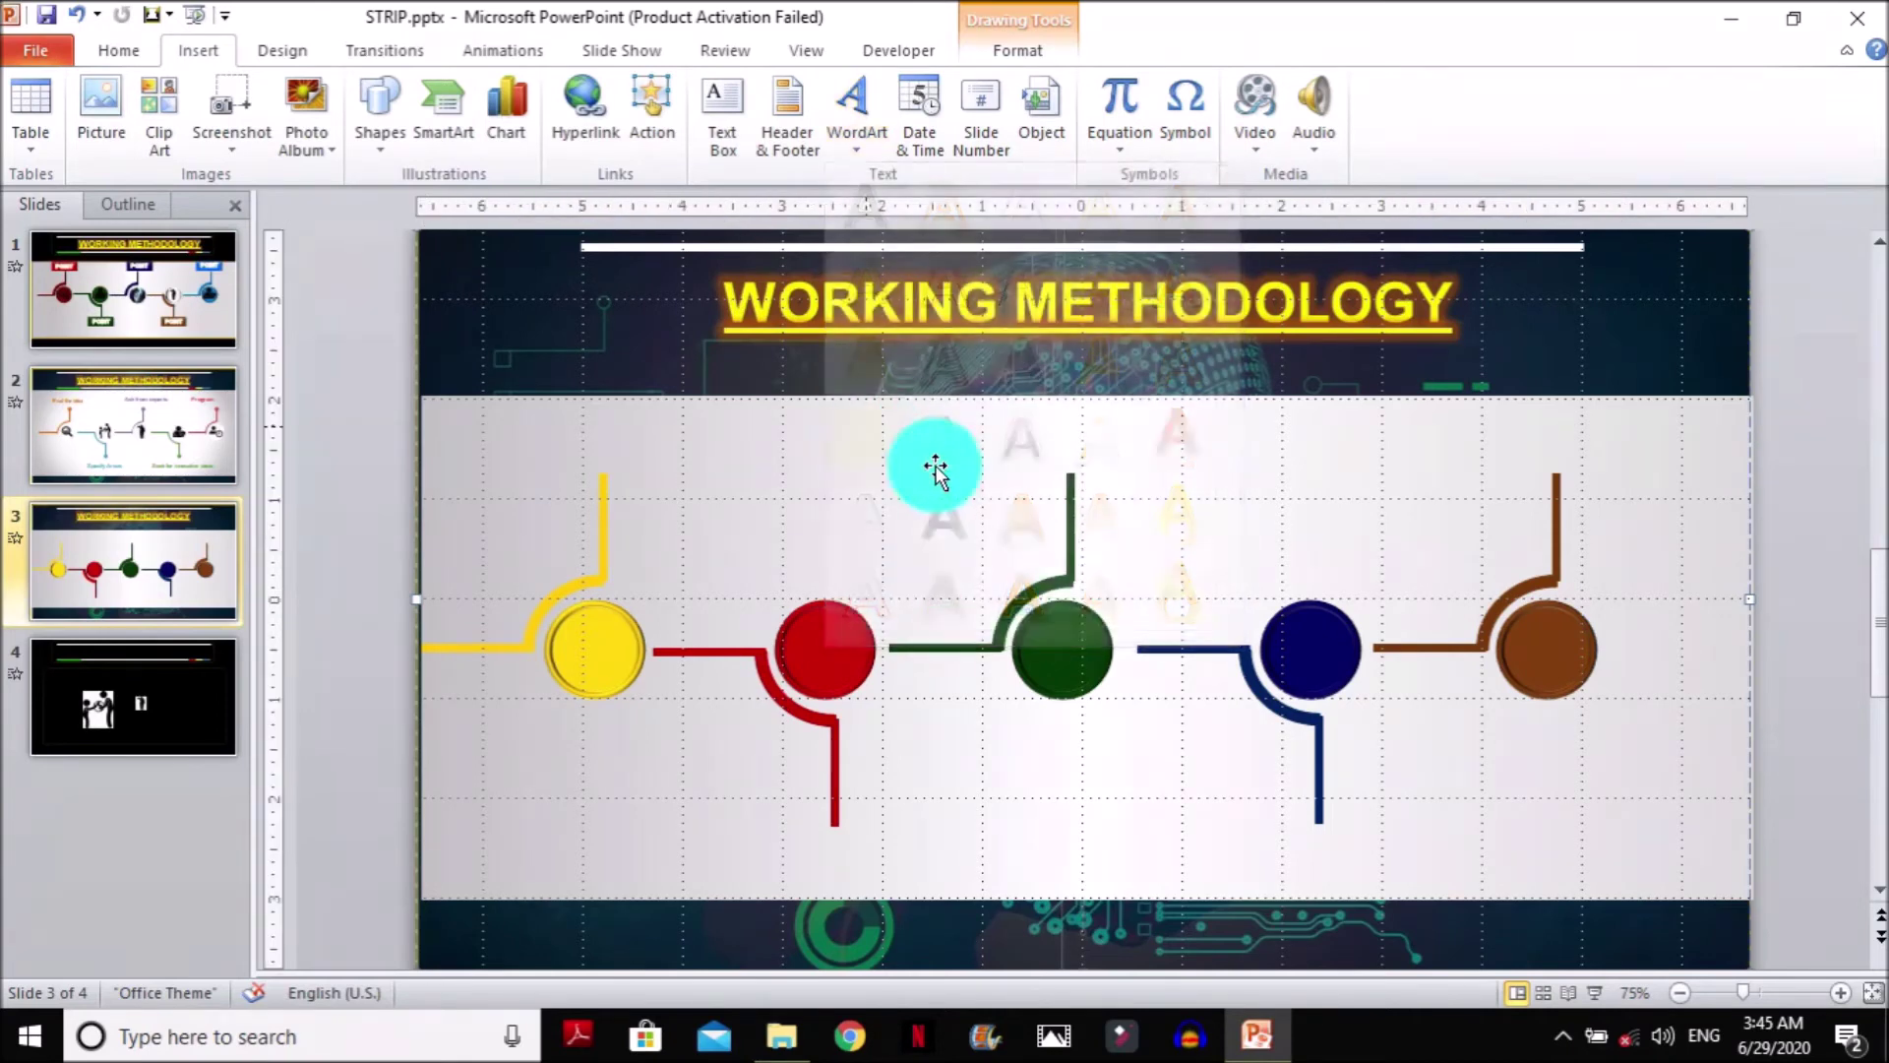
text(POINT)
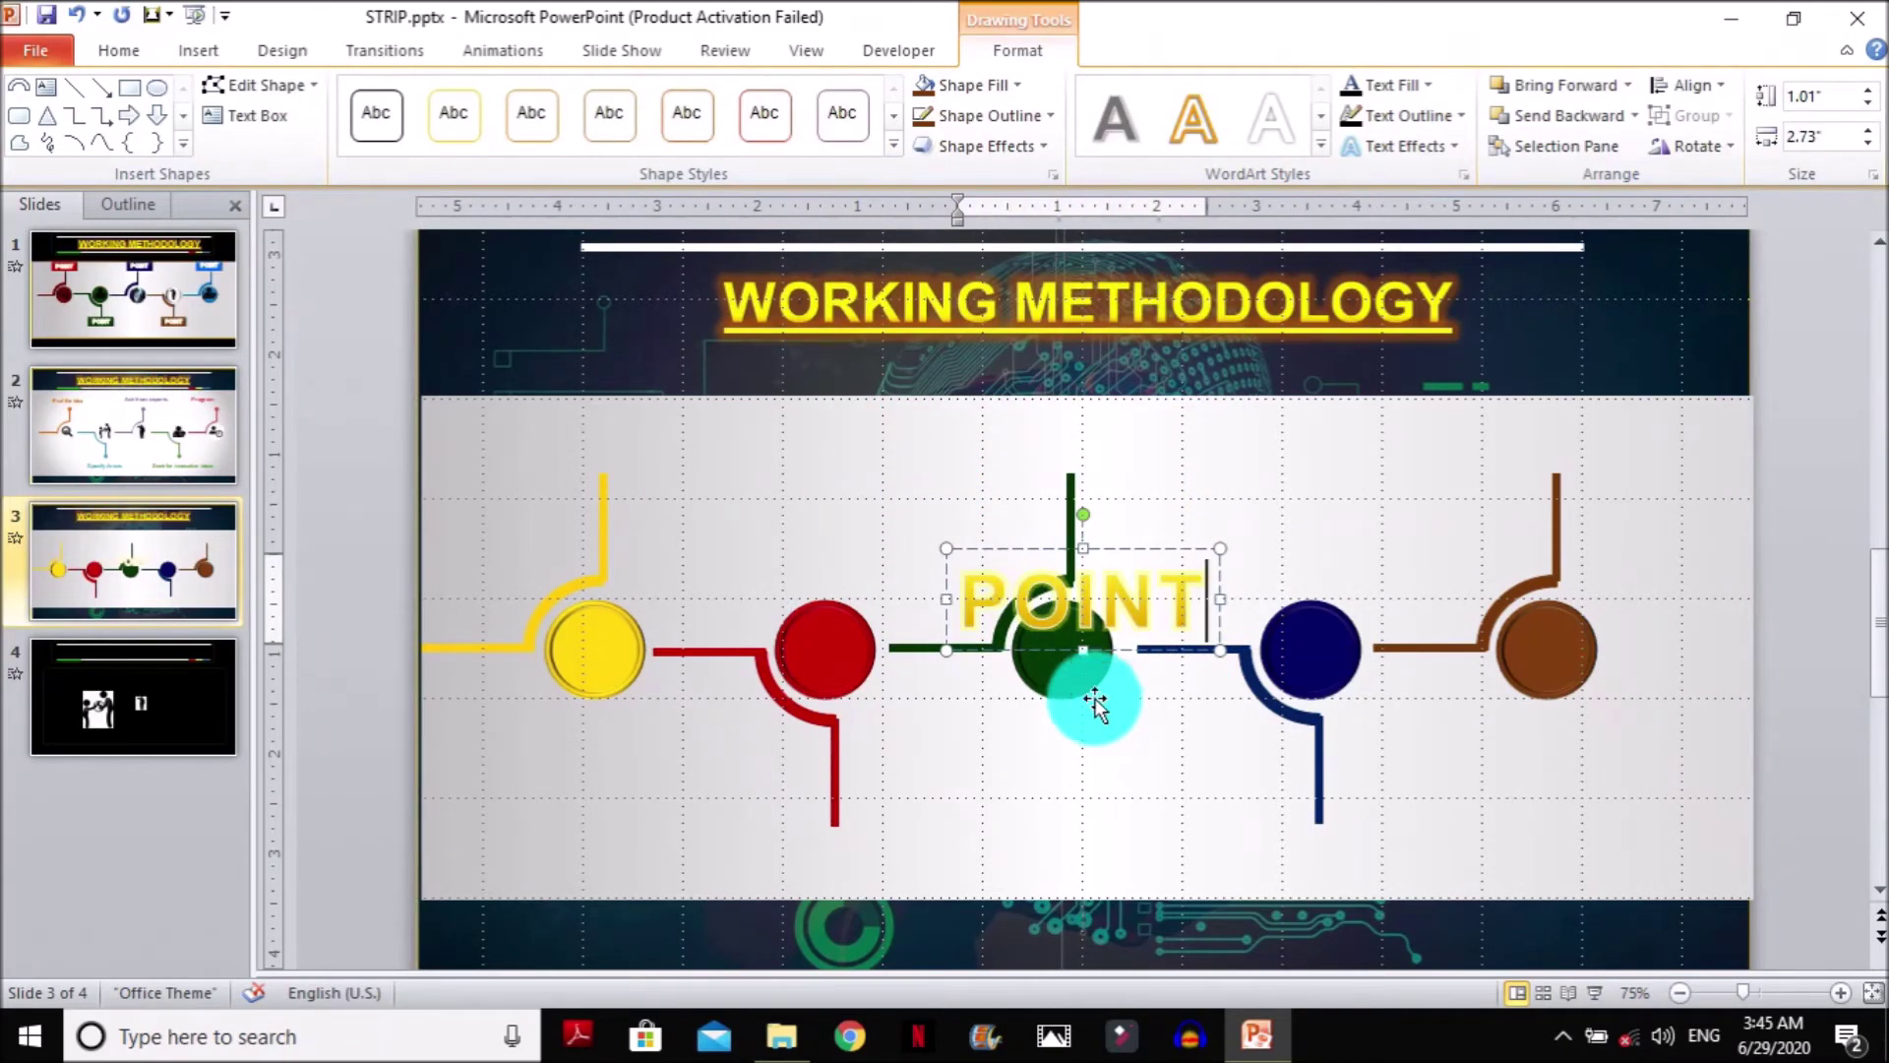
Reduce the POINT text to size 32 and place it above the yellow connector's vertical line
drag(1206, 592, 1000, 605)
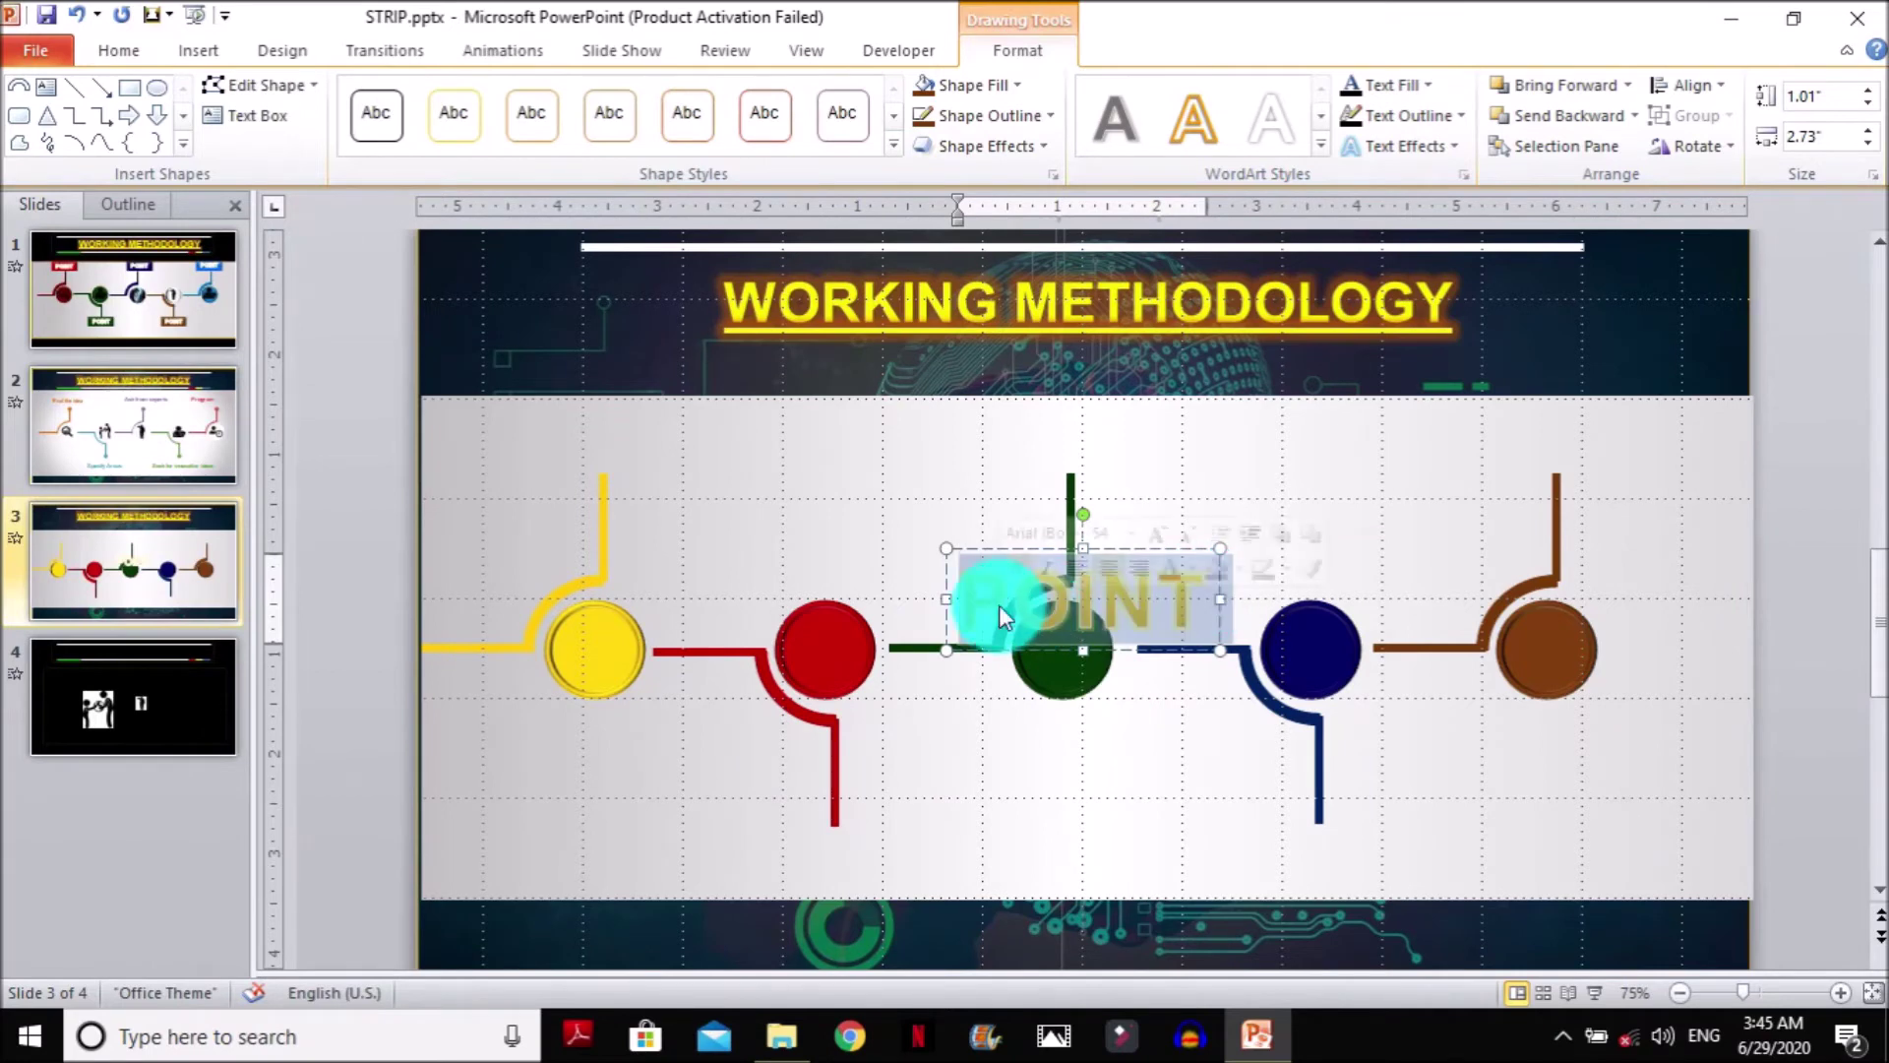
click(115, 51)
click(637, 99)
click(638, 99)
click(638, 98)
click(638, 99)
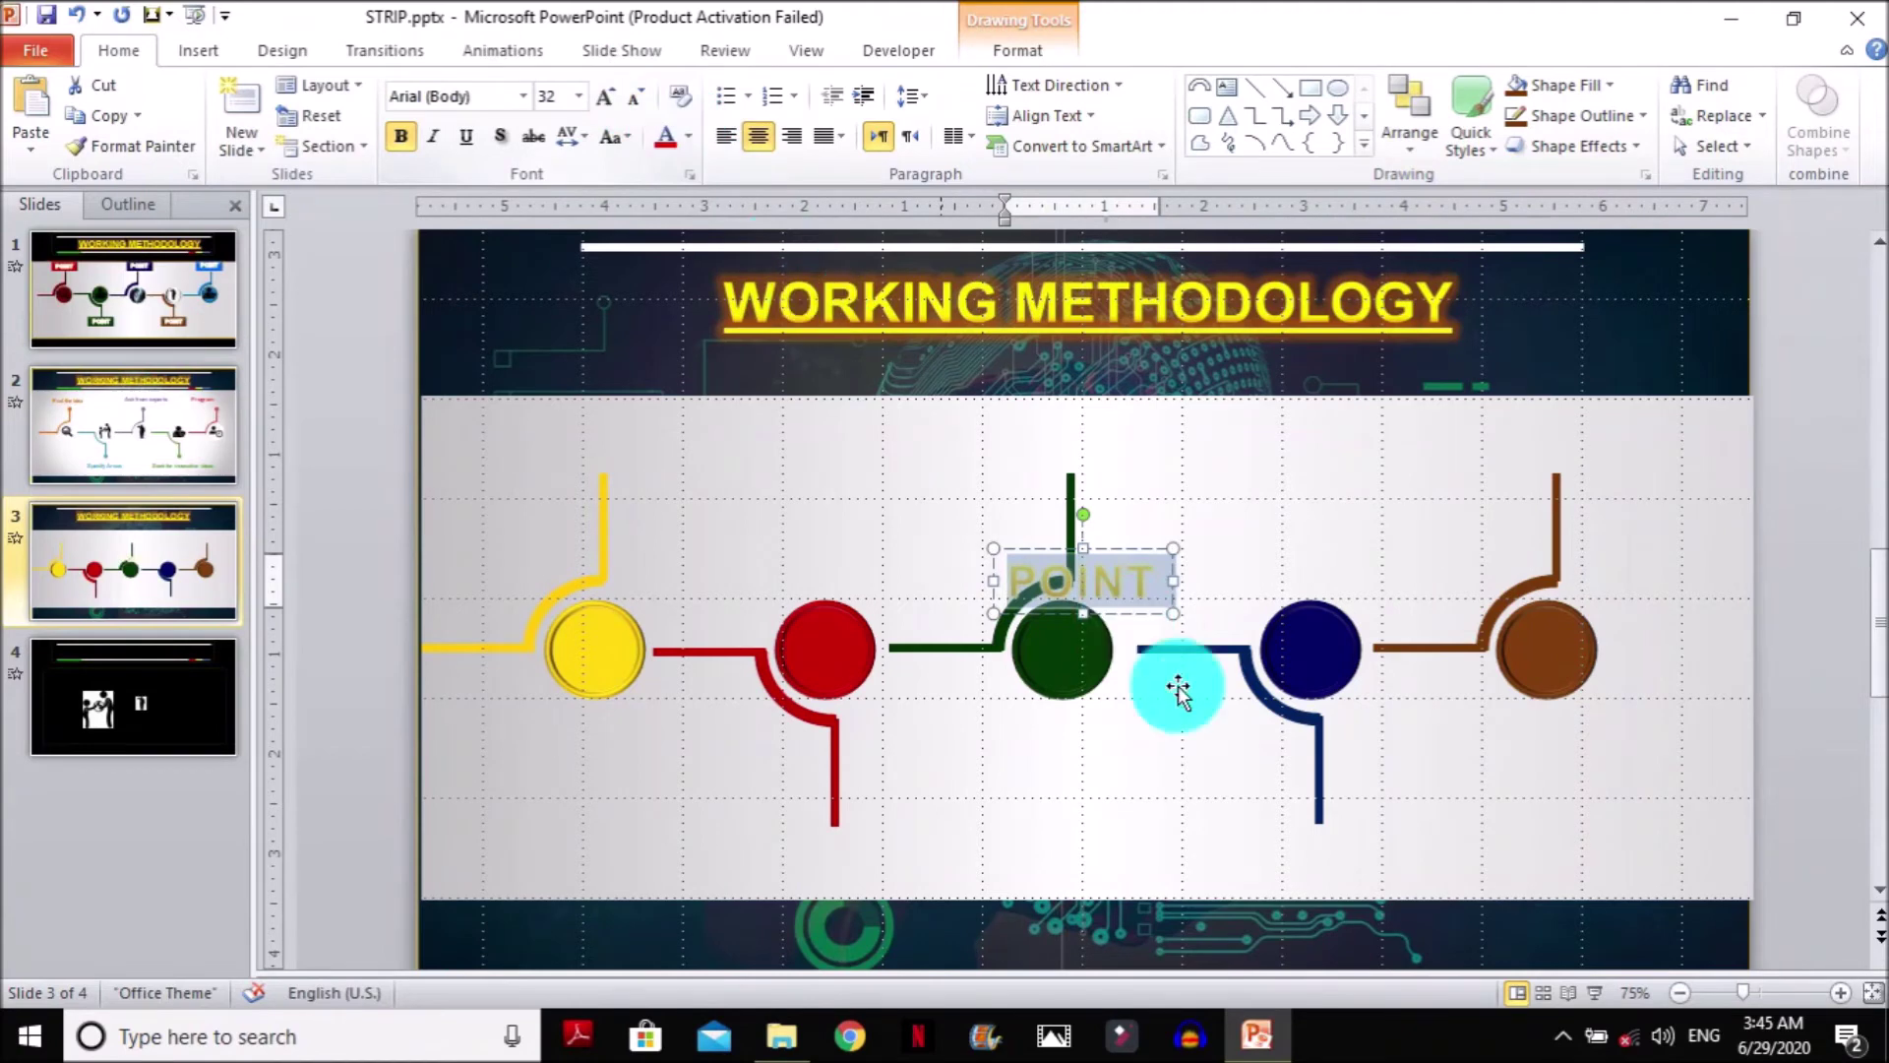
drag(1131, 543, 662, 401)
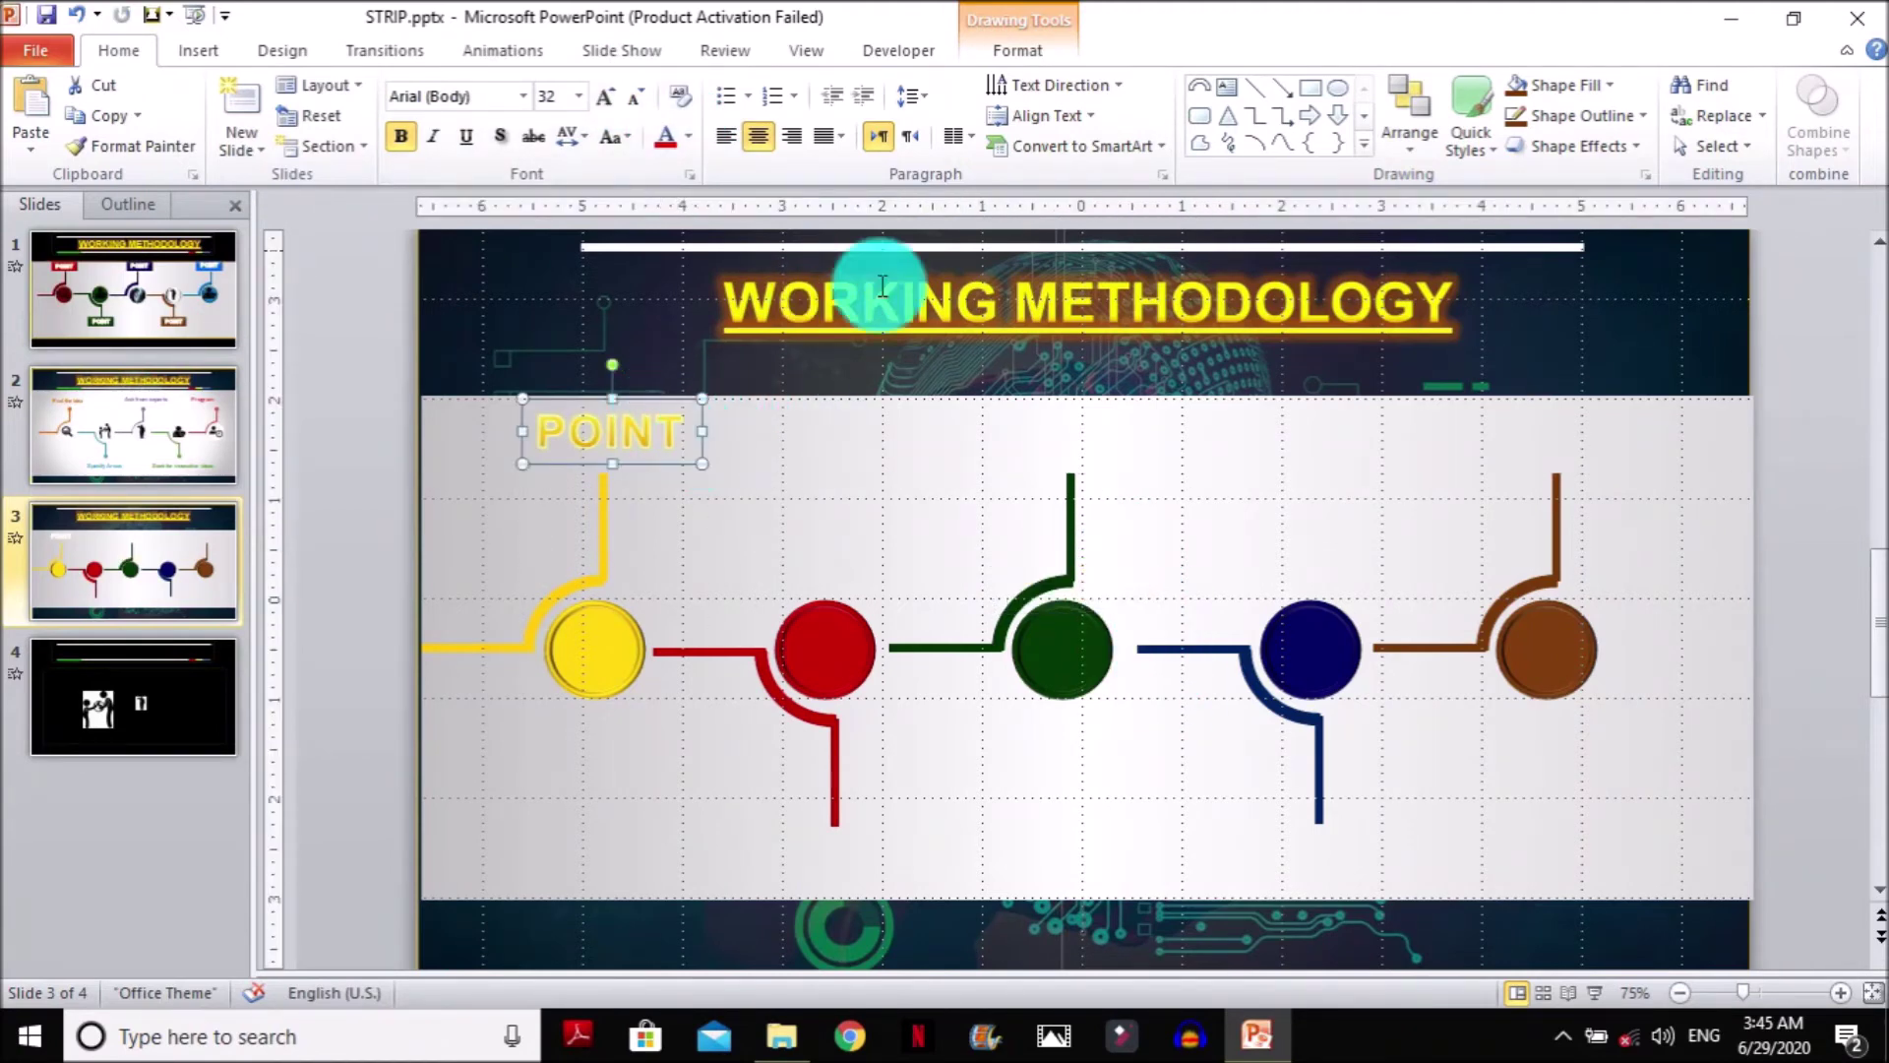
Fill the POINT label with standard orange and colour its text red
click(1555, 89)
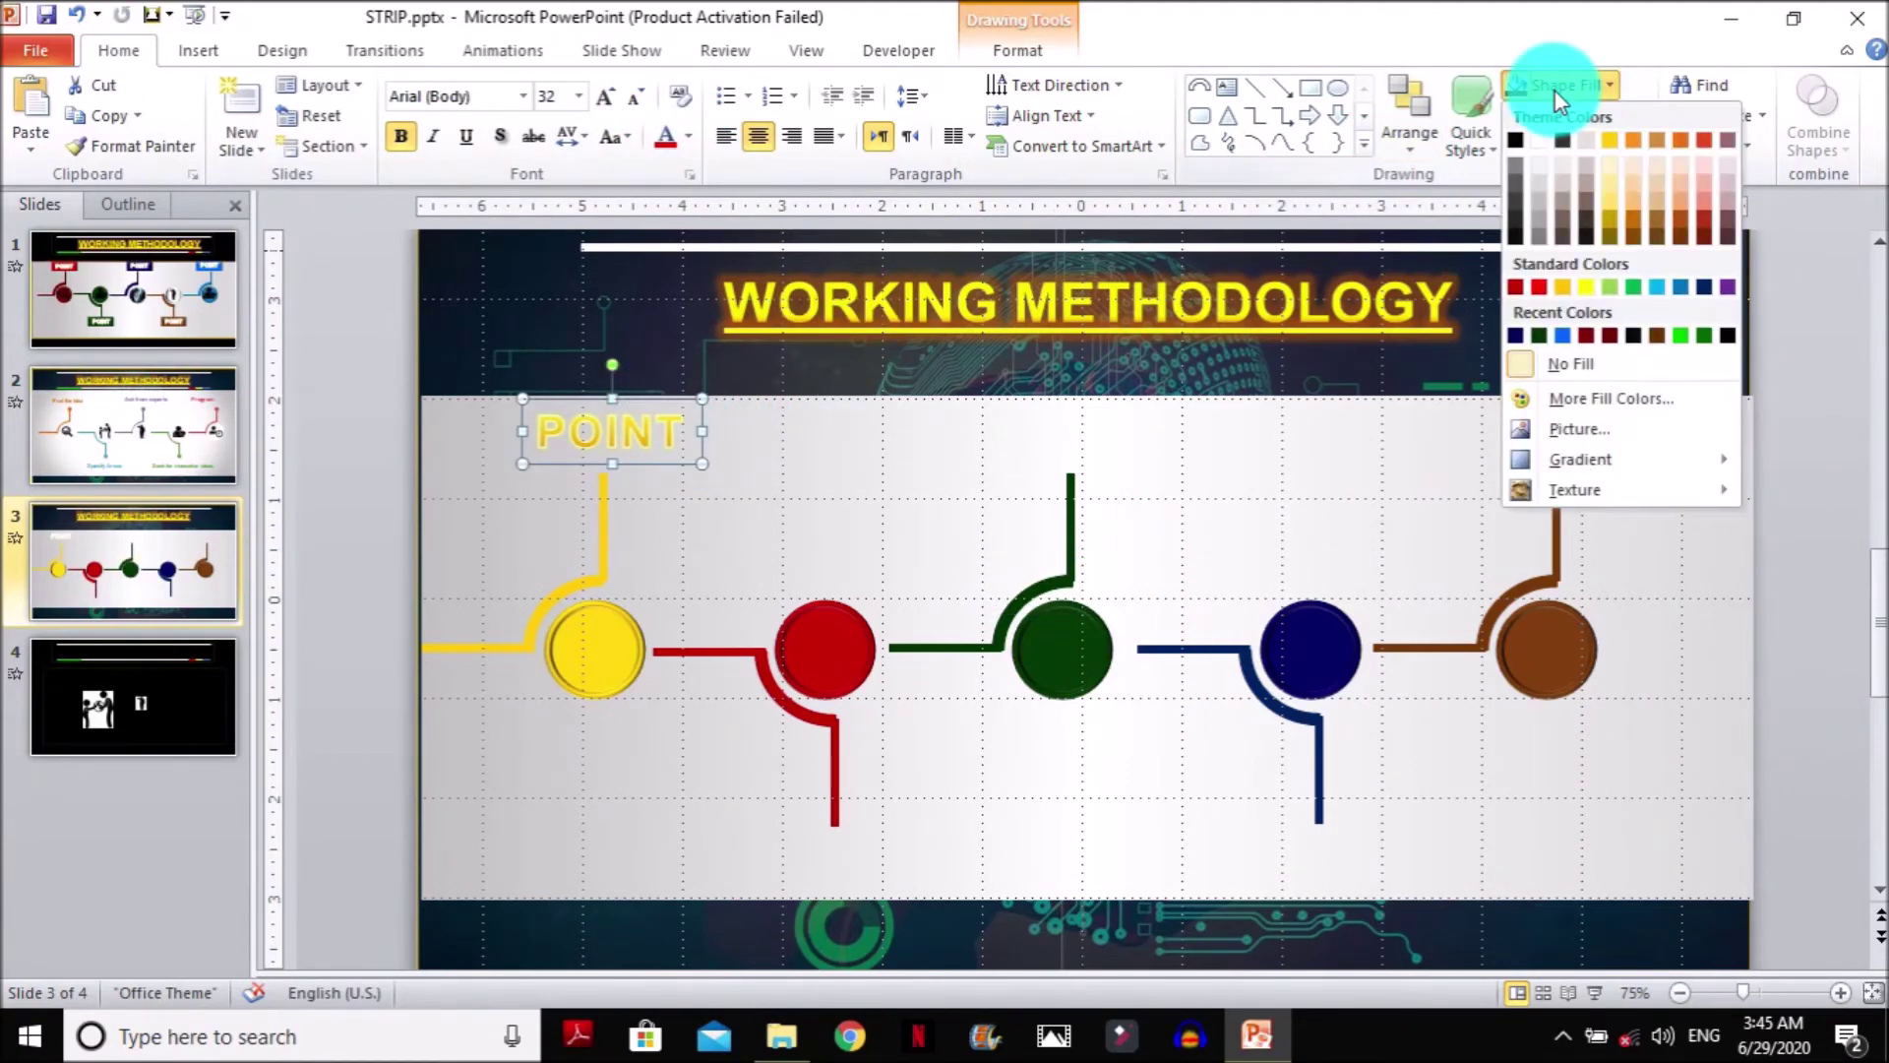
click(1567, 286)
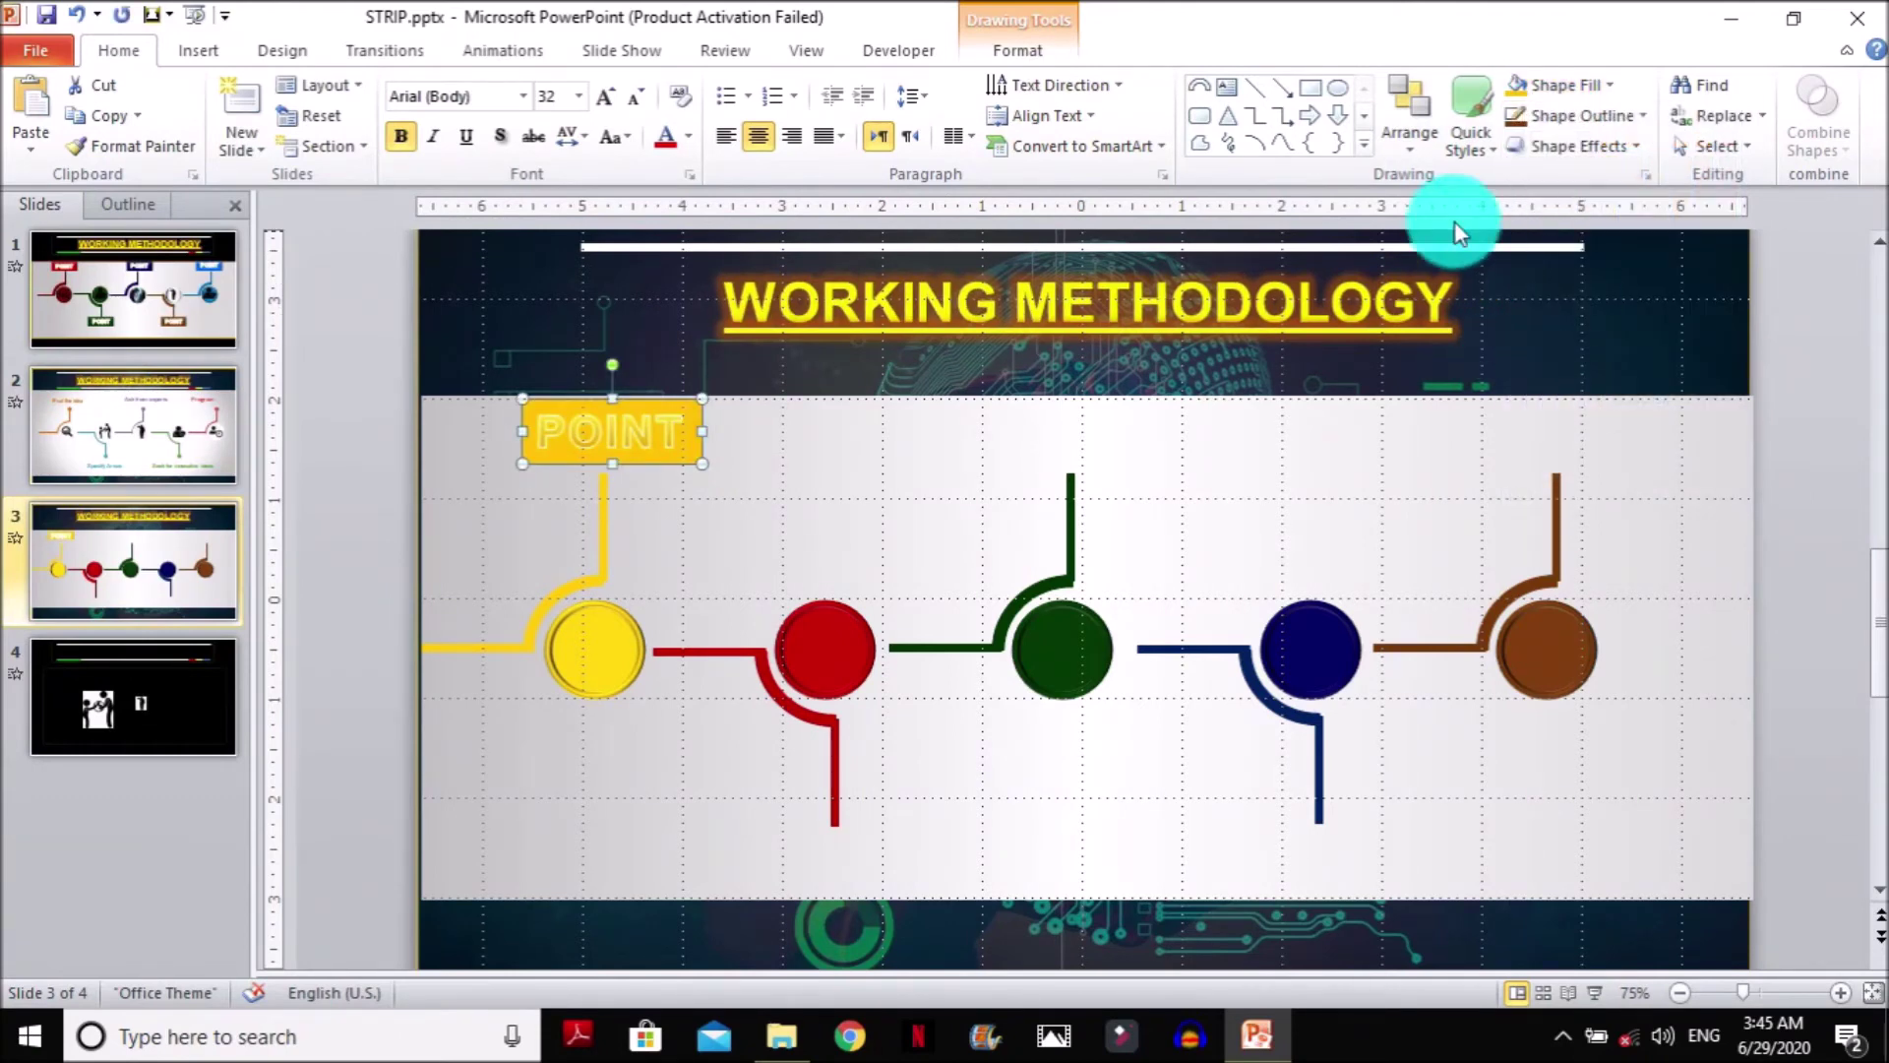
drag(677, 444, 578, 445)
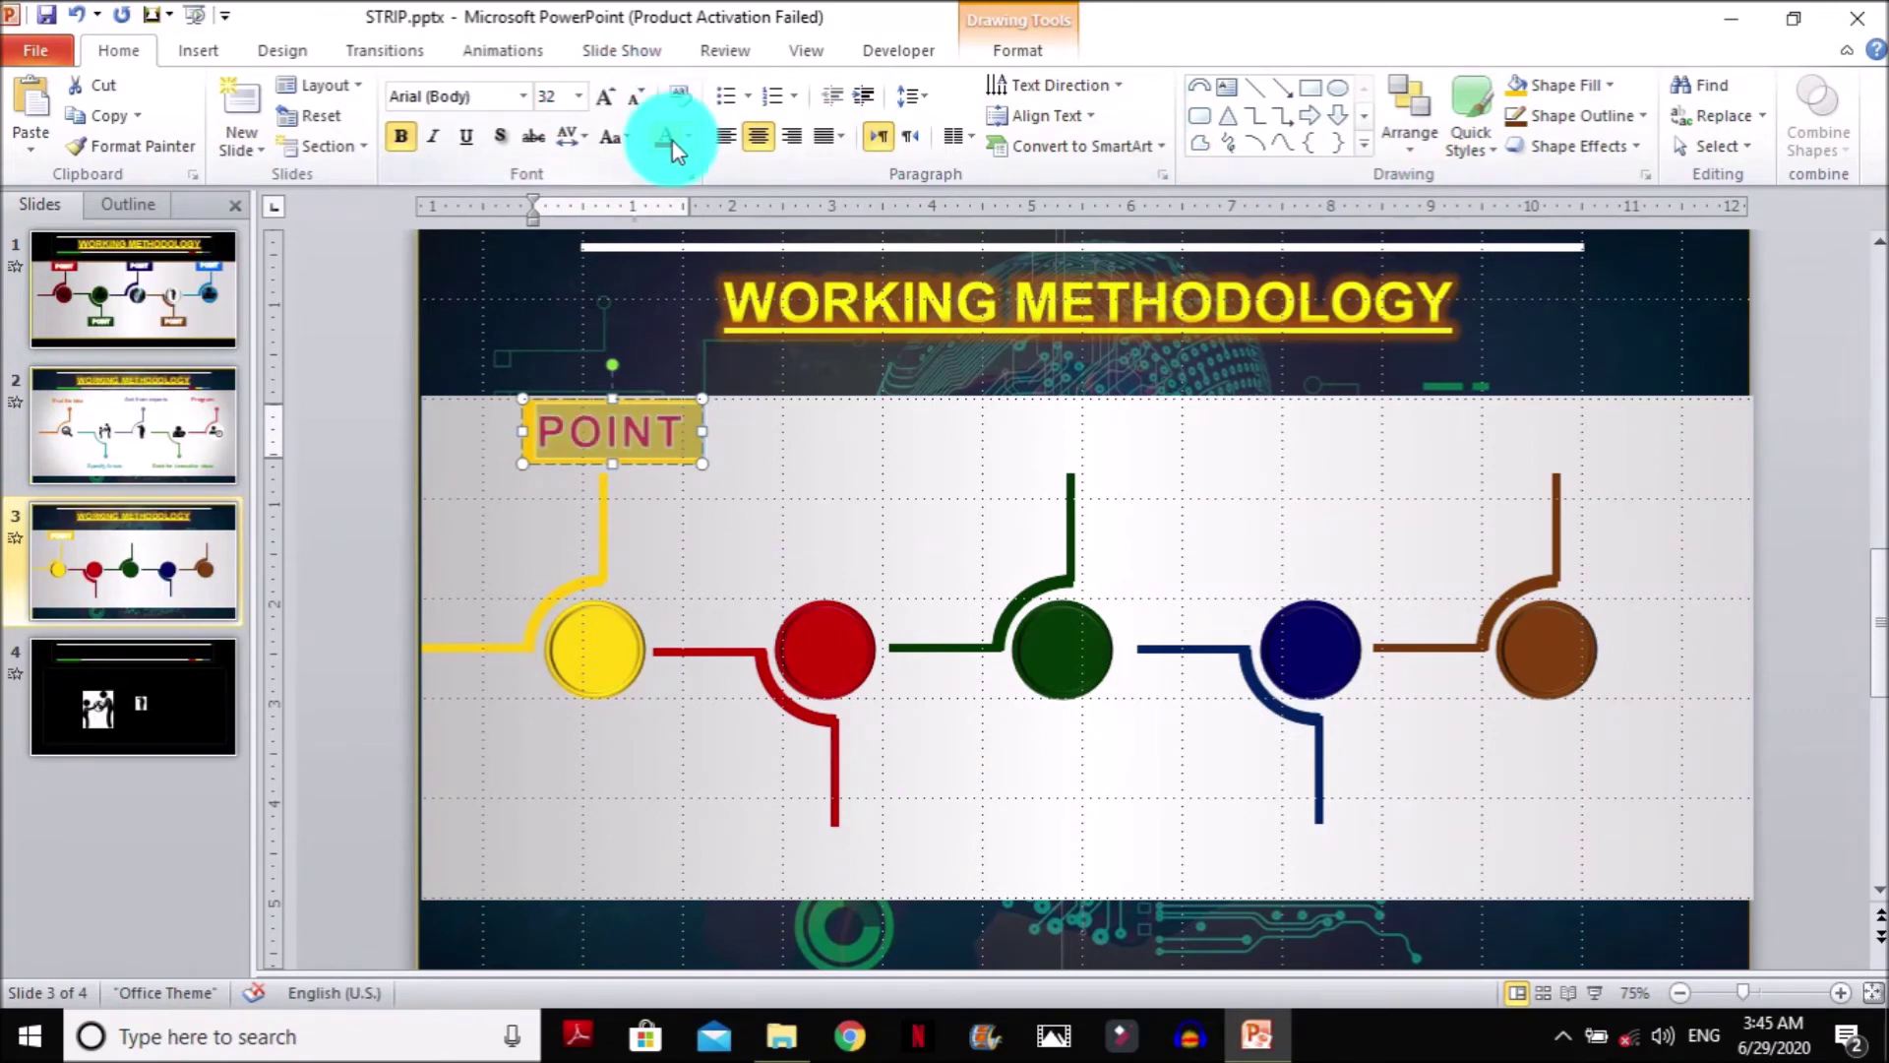
click(358, 334)
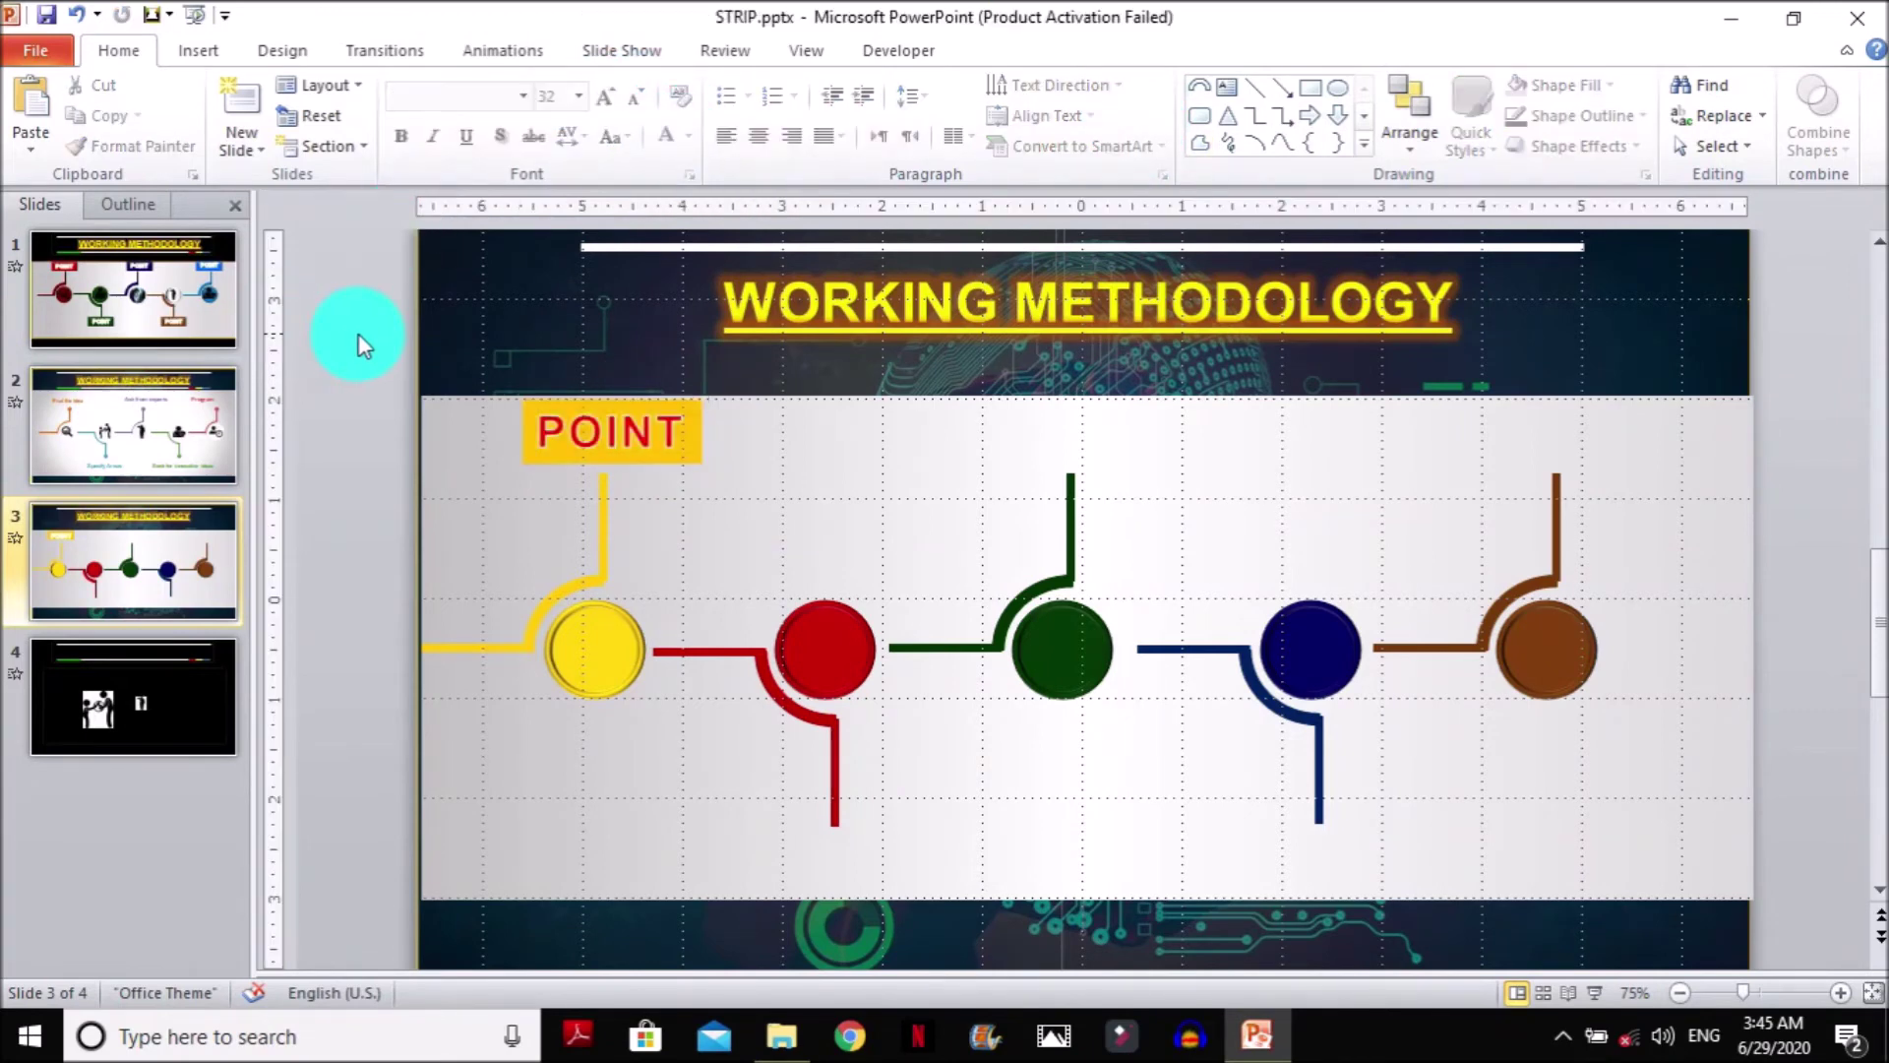
Apply a beveled preset shape effect to the POINT label
click(697, 452)
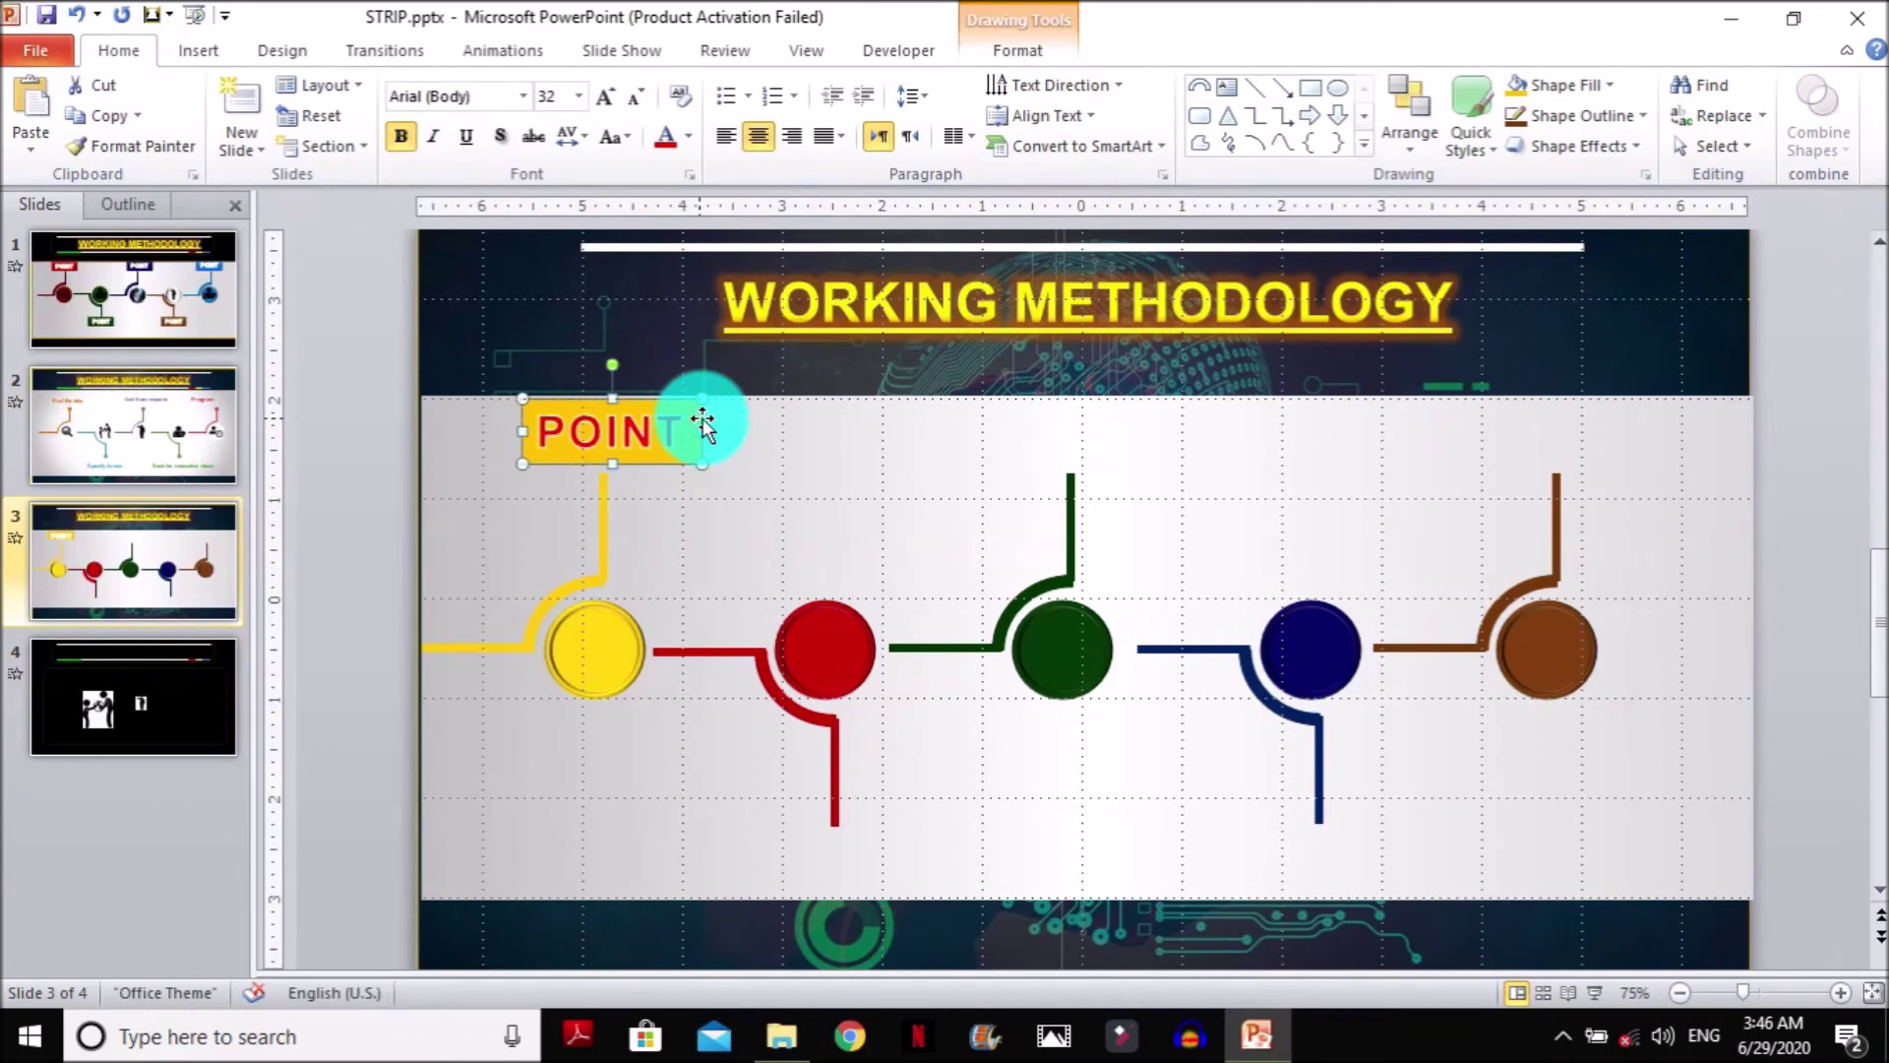
click(1557, 149)
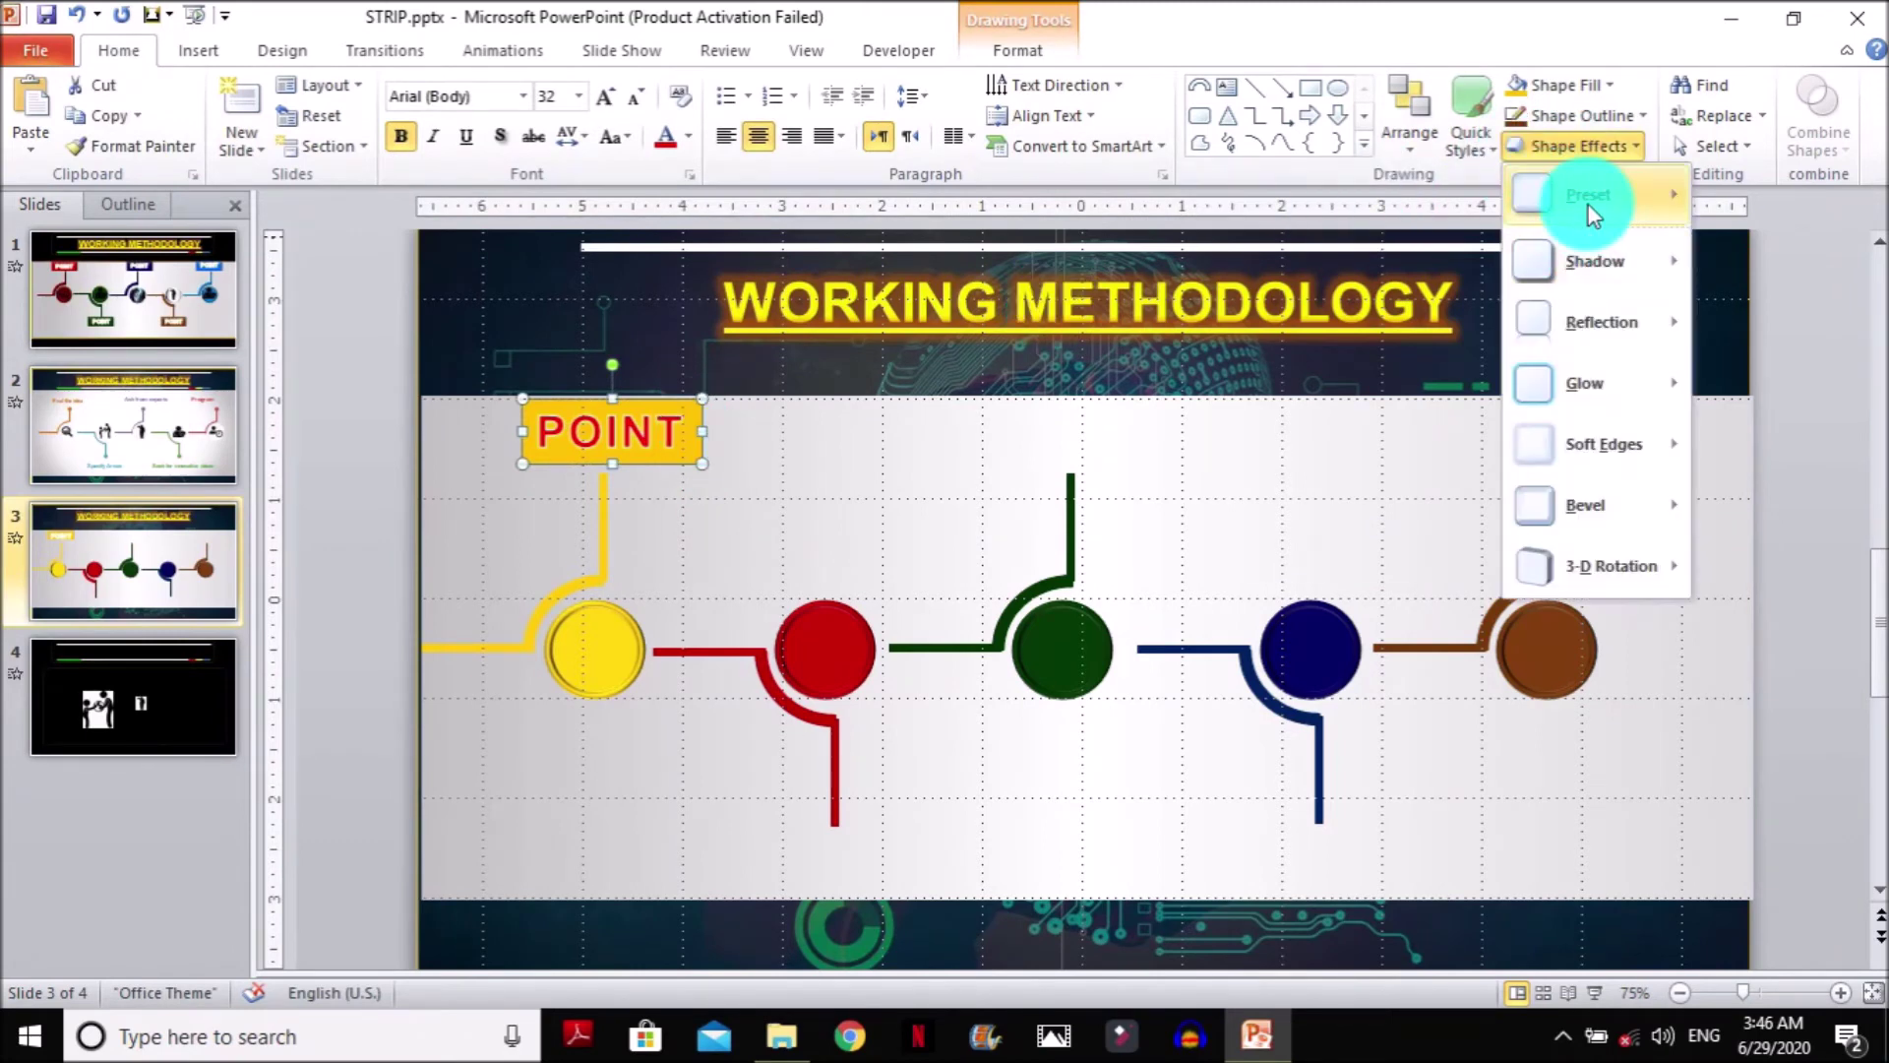
mouse_move(1570, 196)
click(1283, 344)
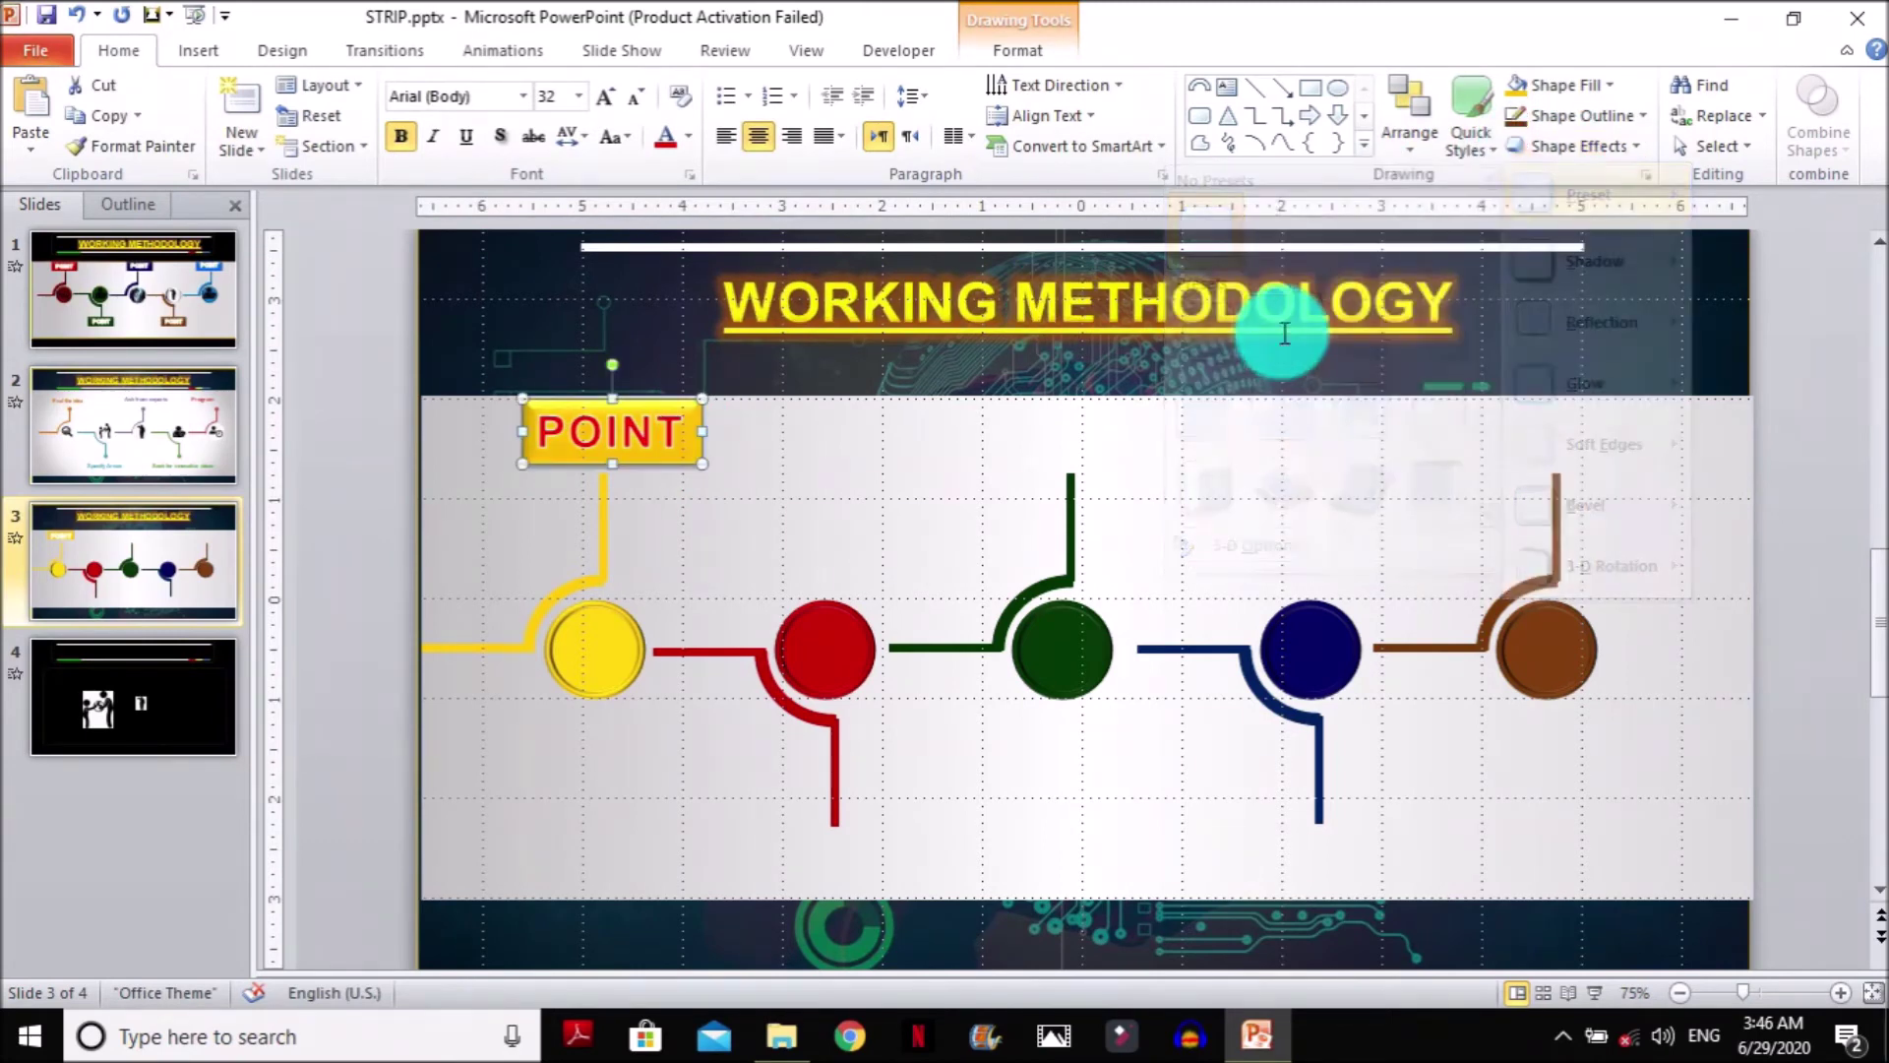
click(374, 372)
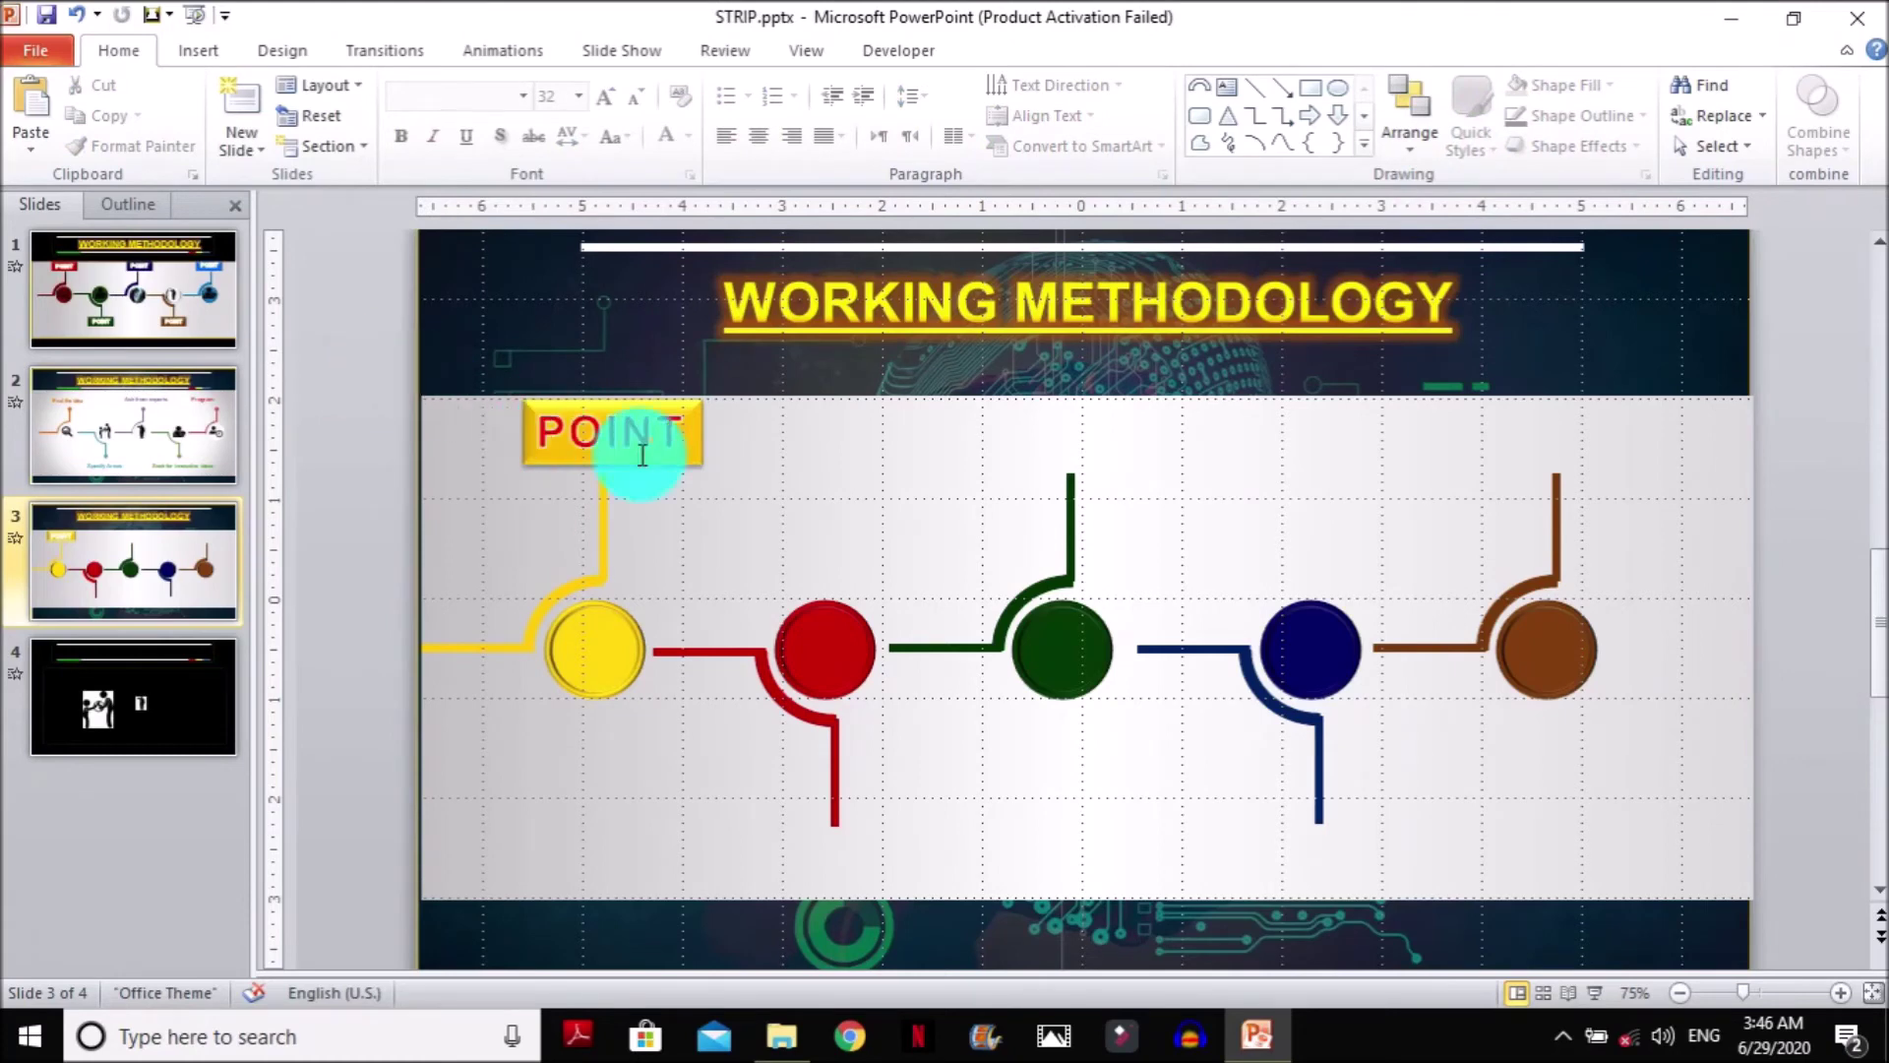
Duplicate the POINT label to the ends of the red, green, dark blue and brown connectors
click(695, 455)
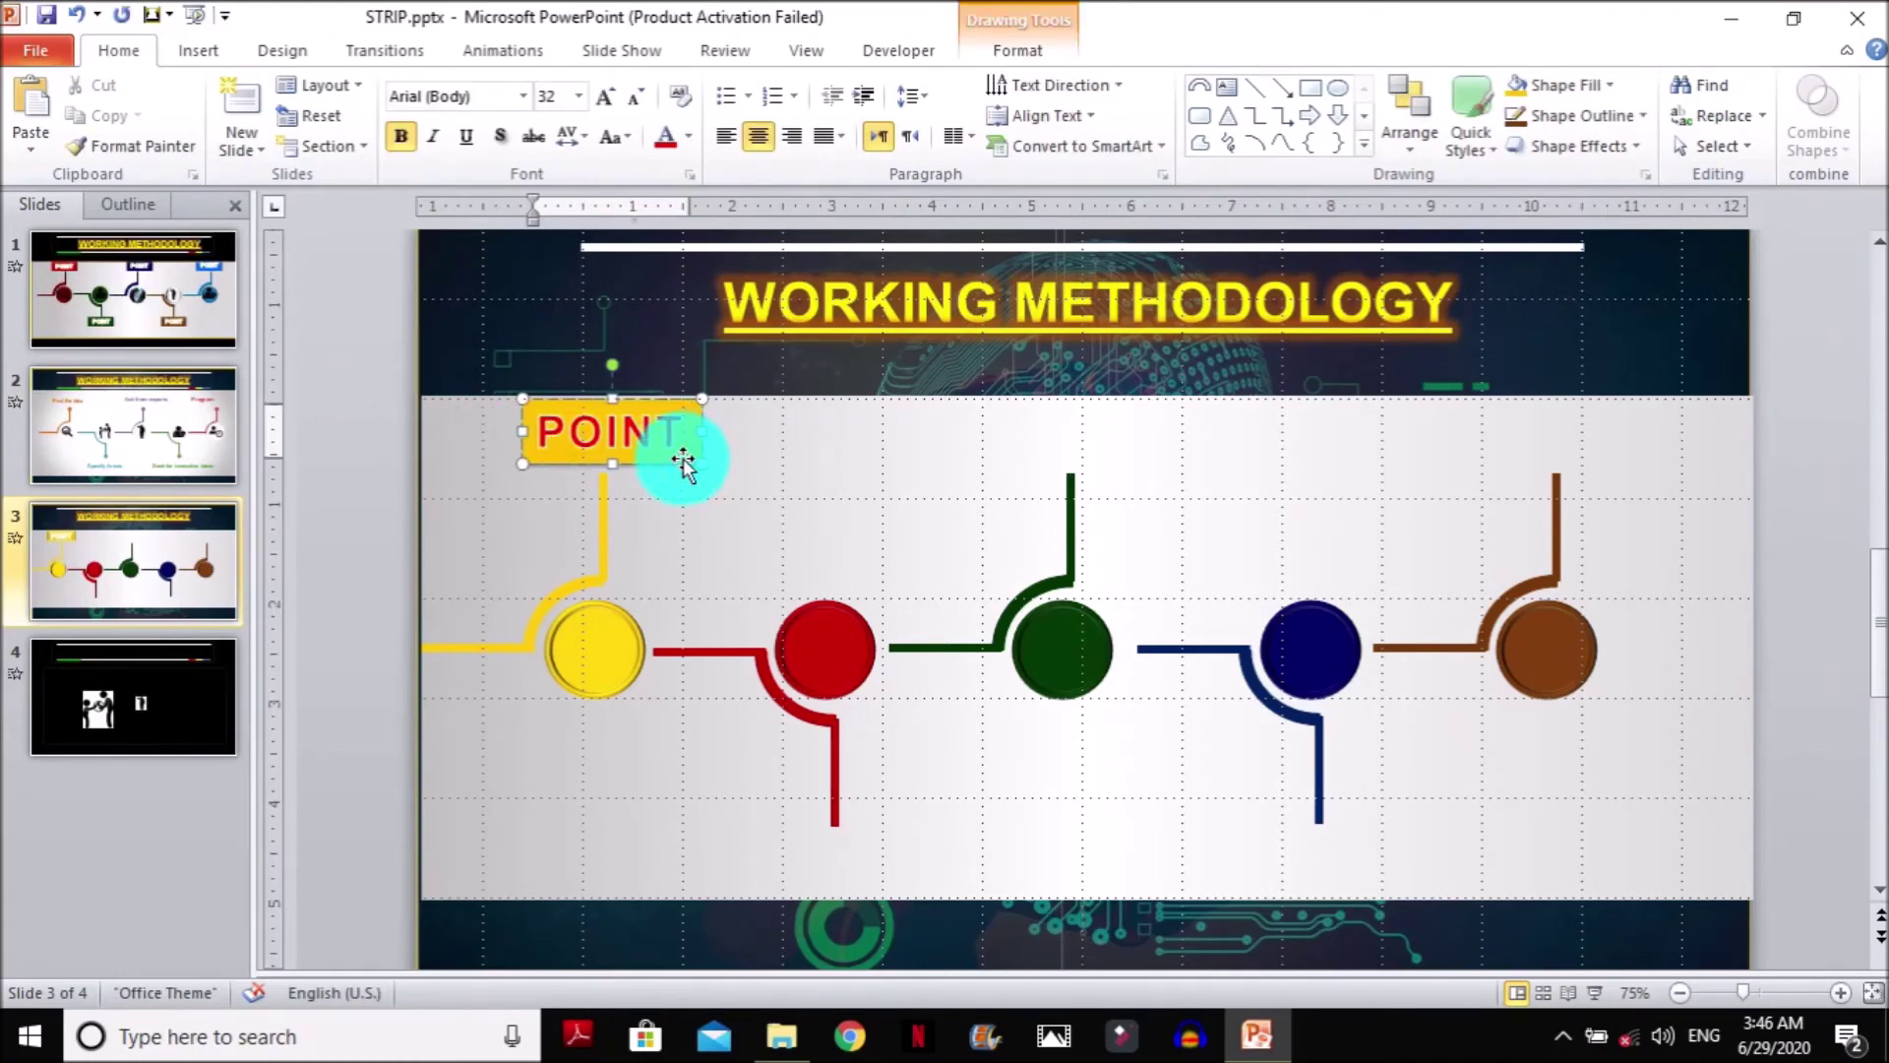
click(681, 460)
drag(681, 460, 1594, 464)
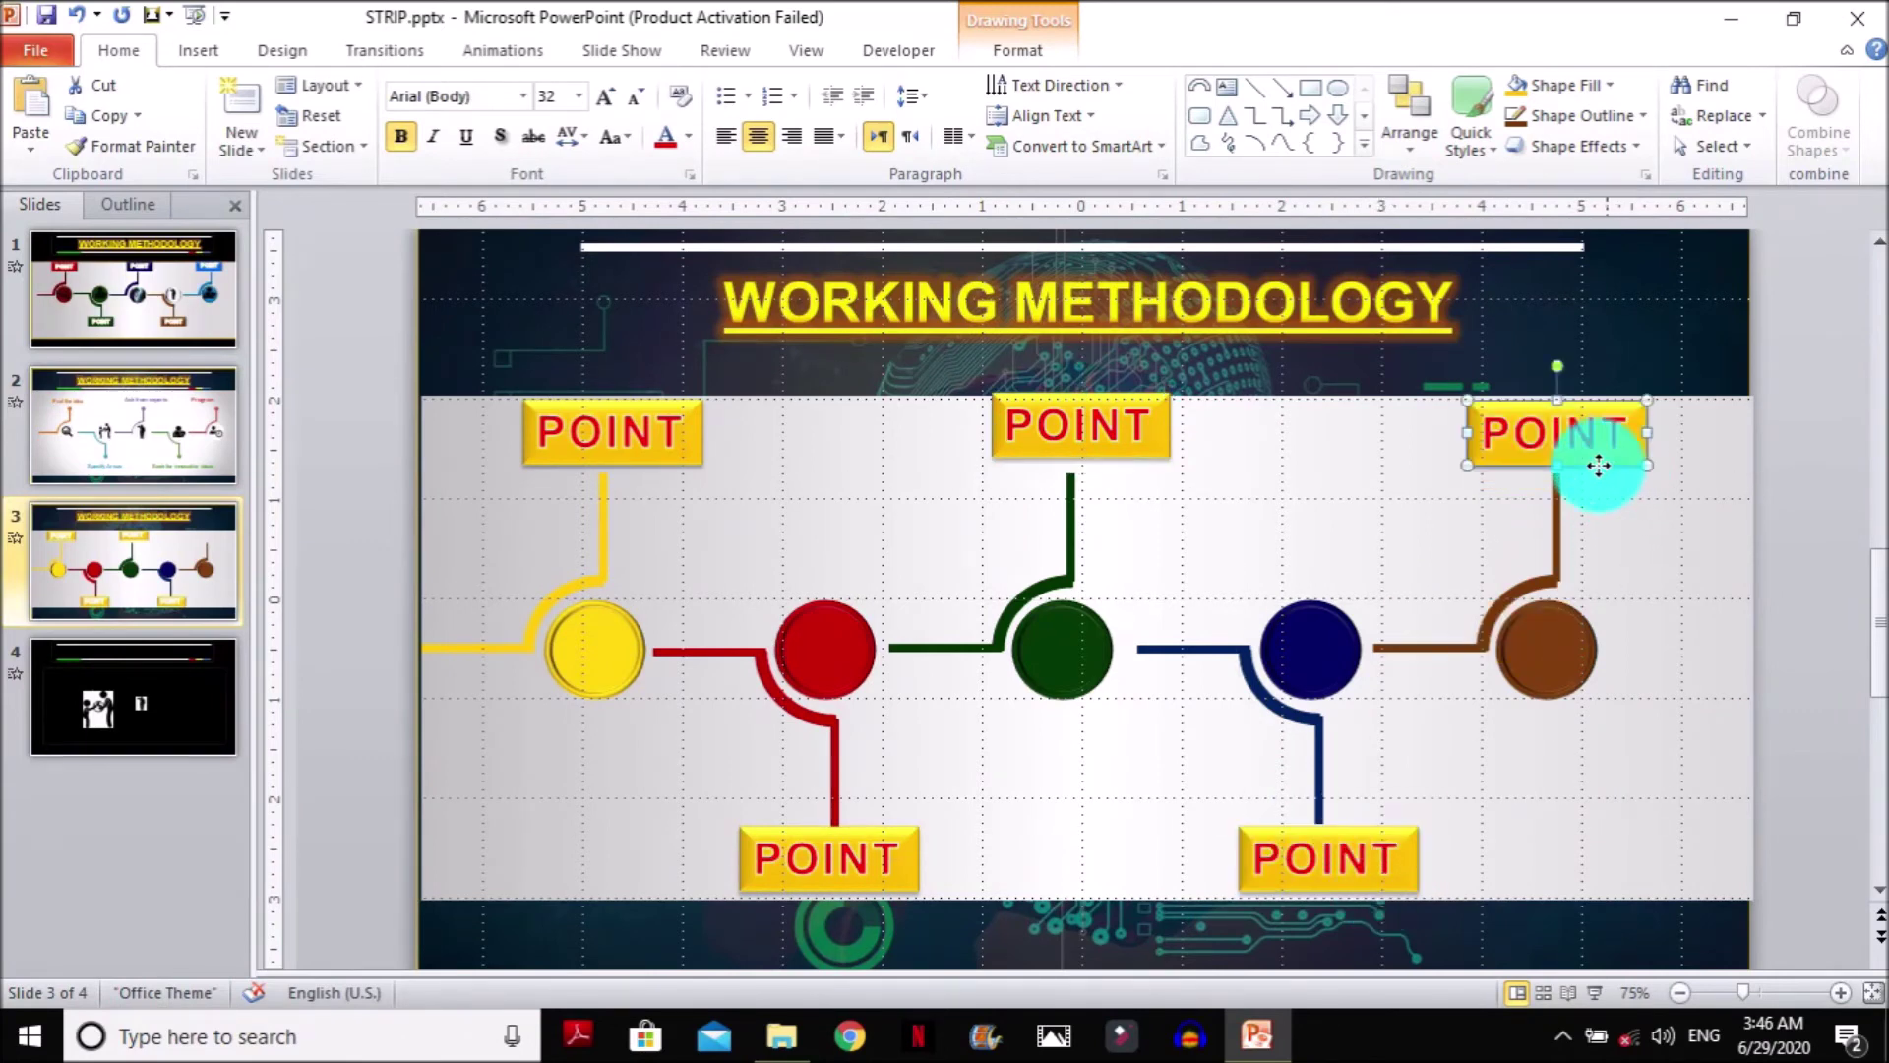
click(316, 380)
Give the yellow connector a Strips entrance animation with an adjusted direction and the yellow circle a Fade entrance
click(584, 580)
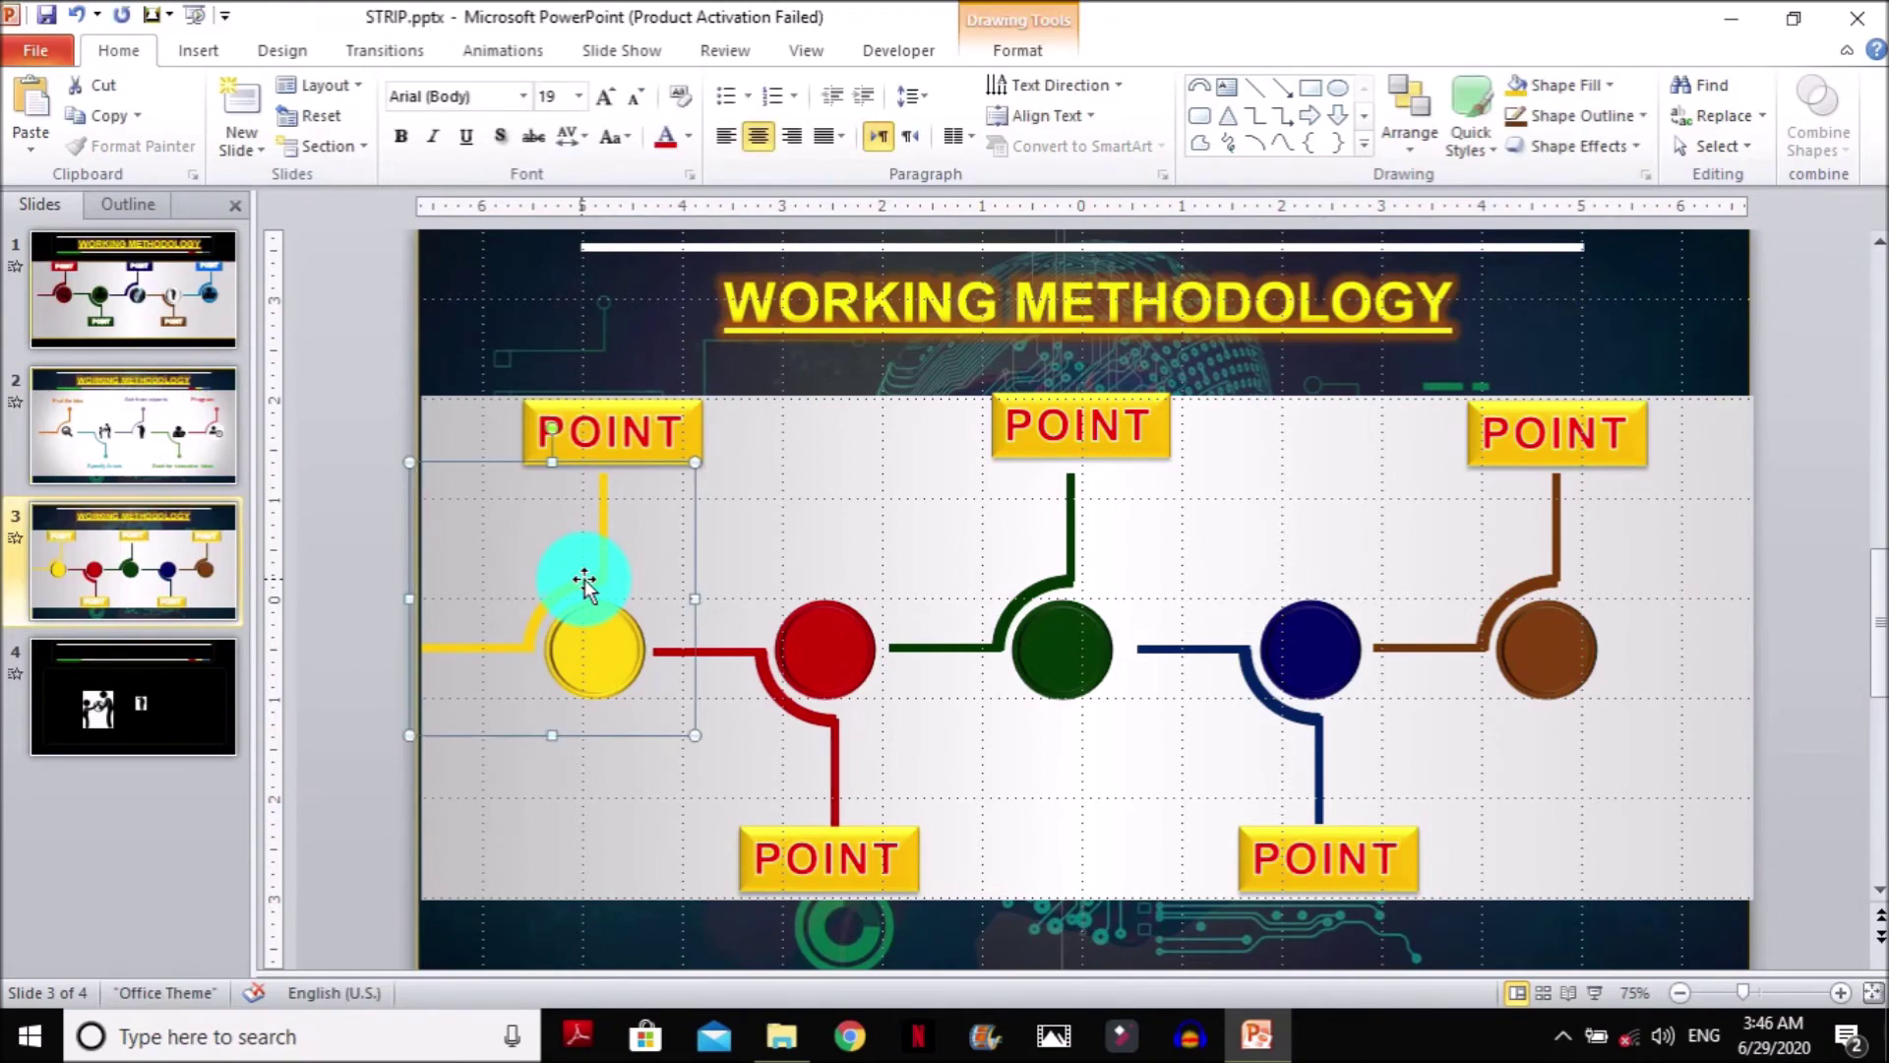
click(500, 50)
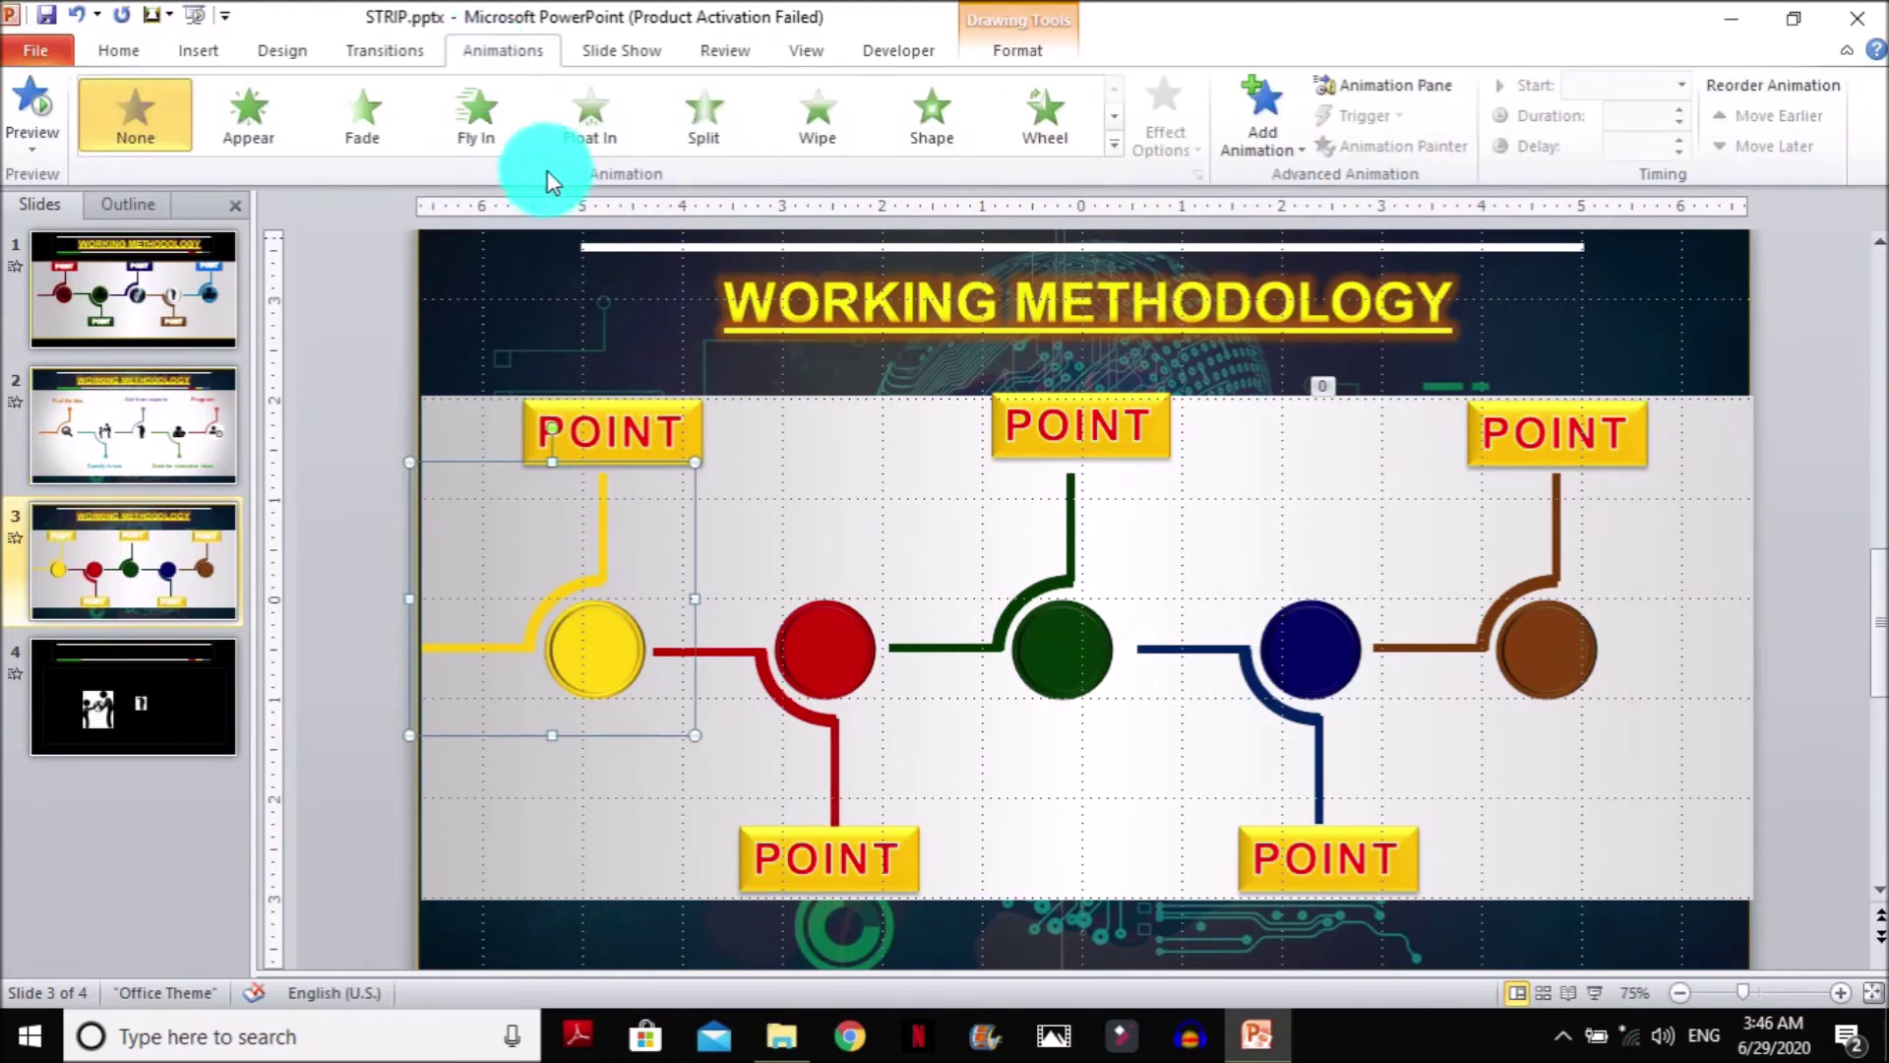
click(1113, 148)
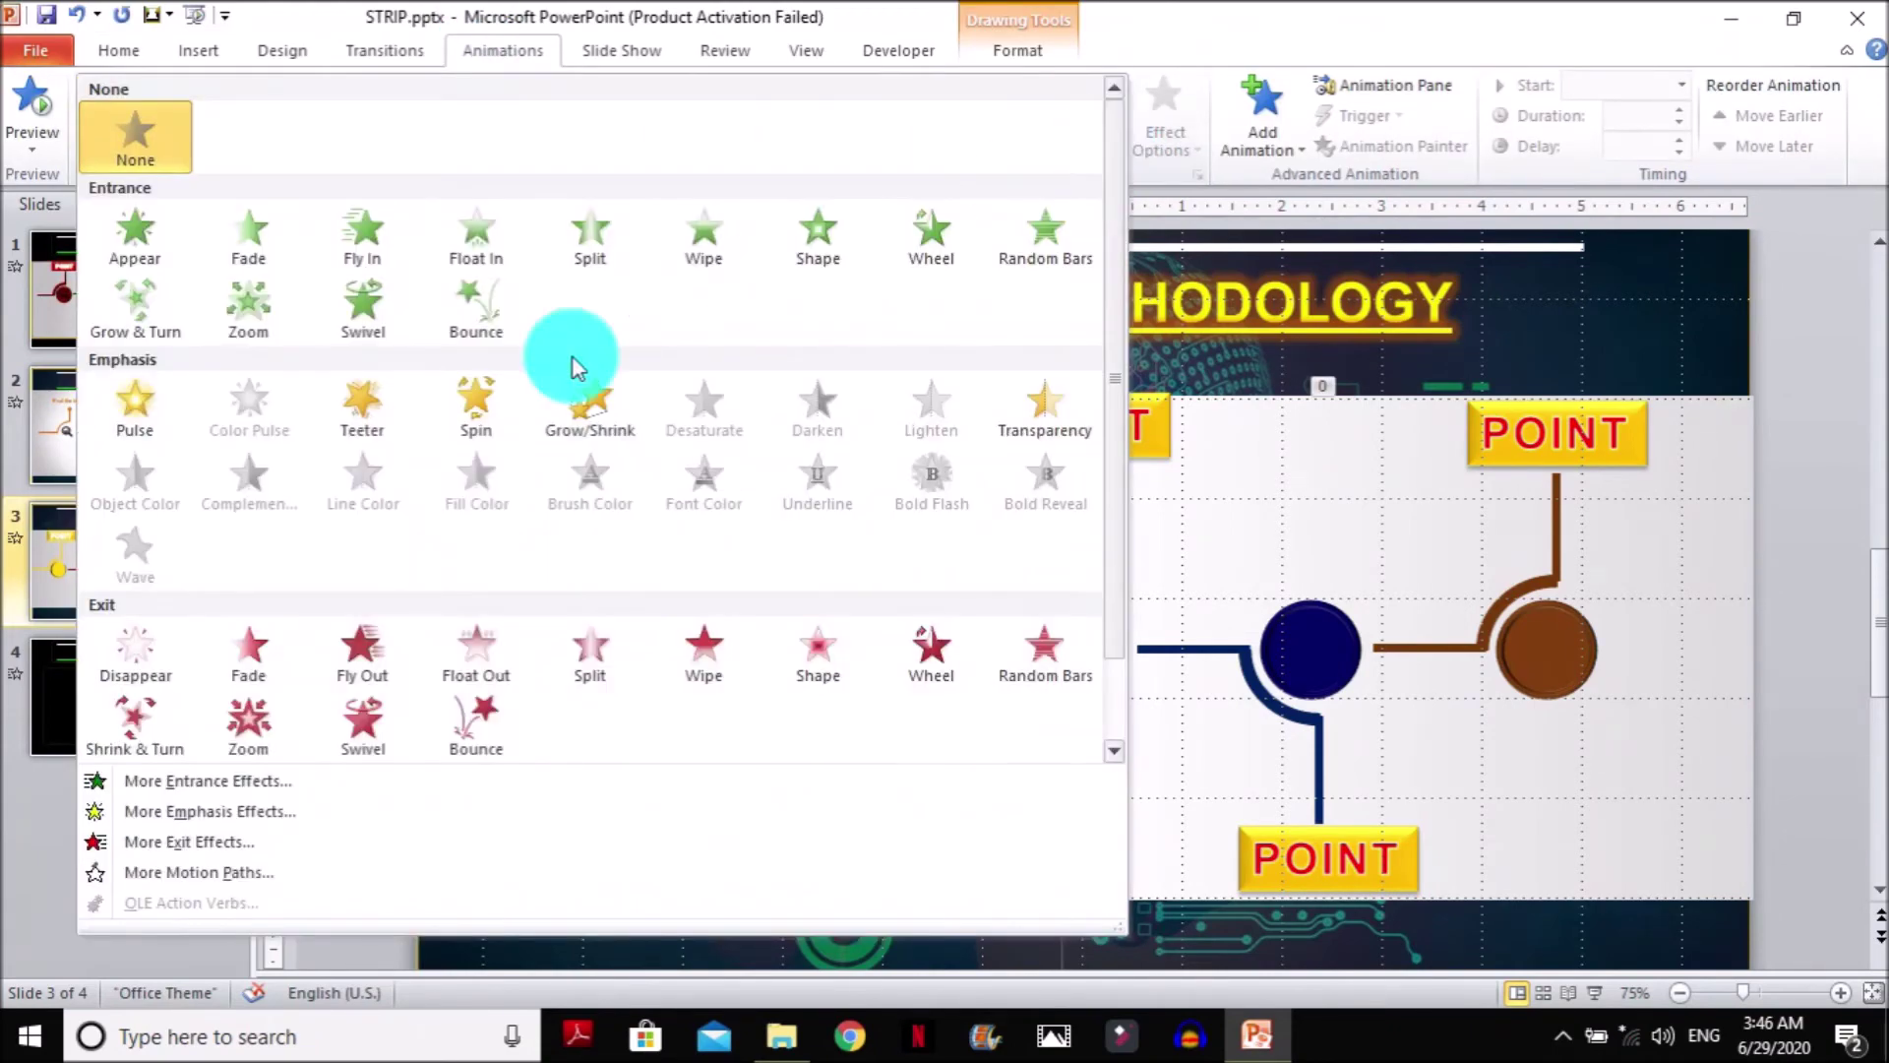
click(350, 783)
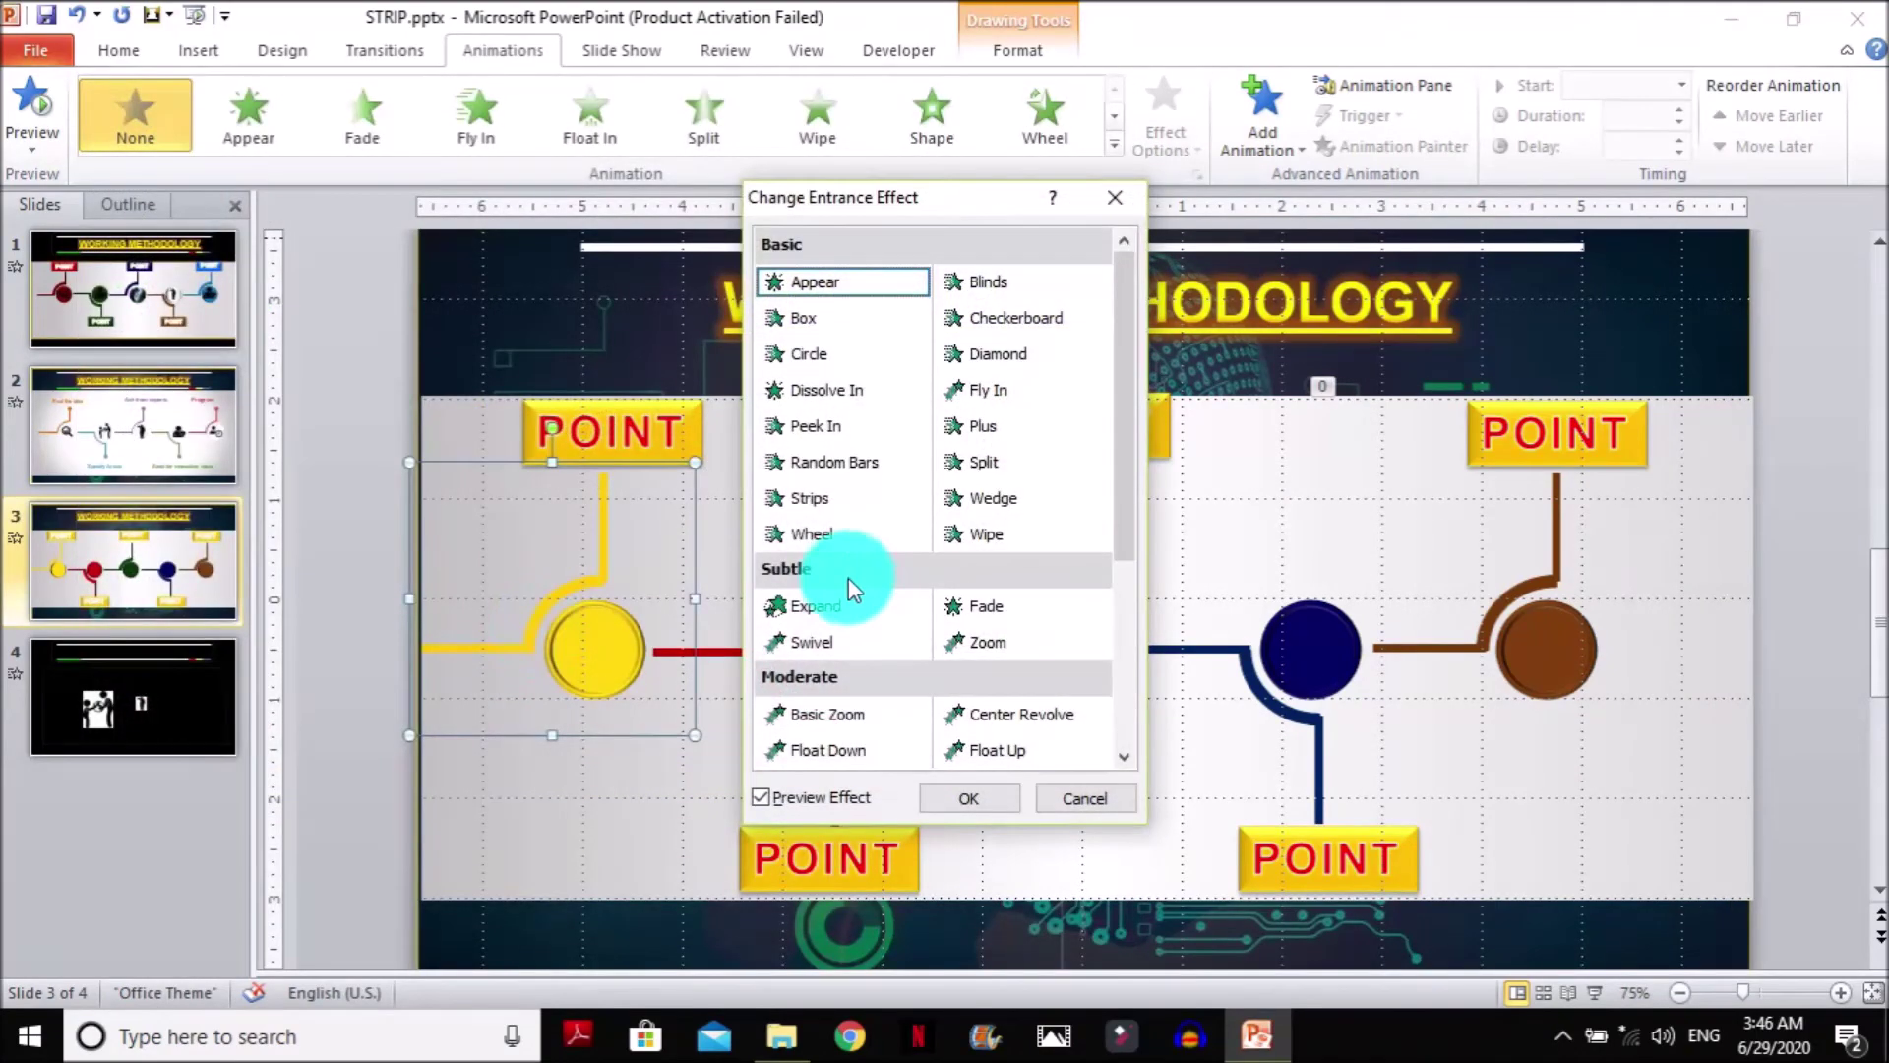
double_click(833, 504)
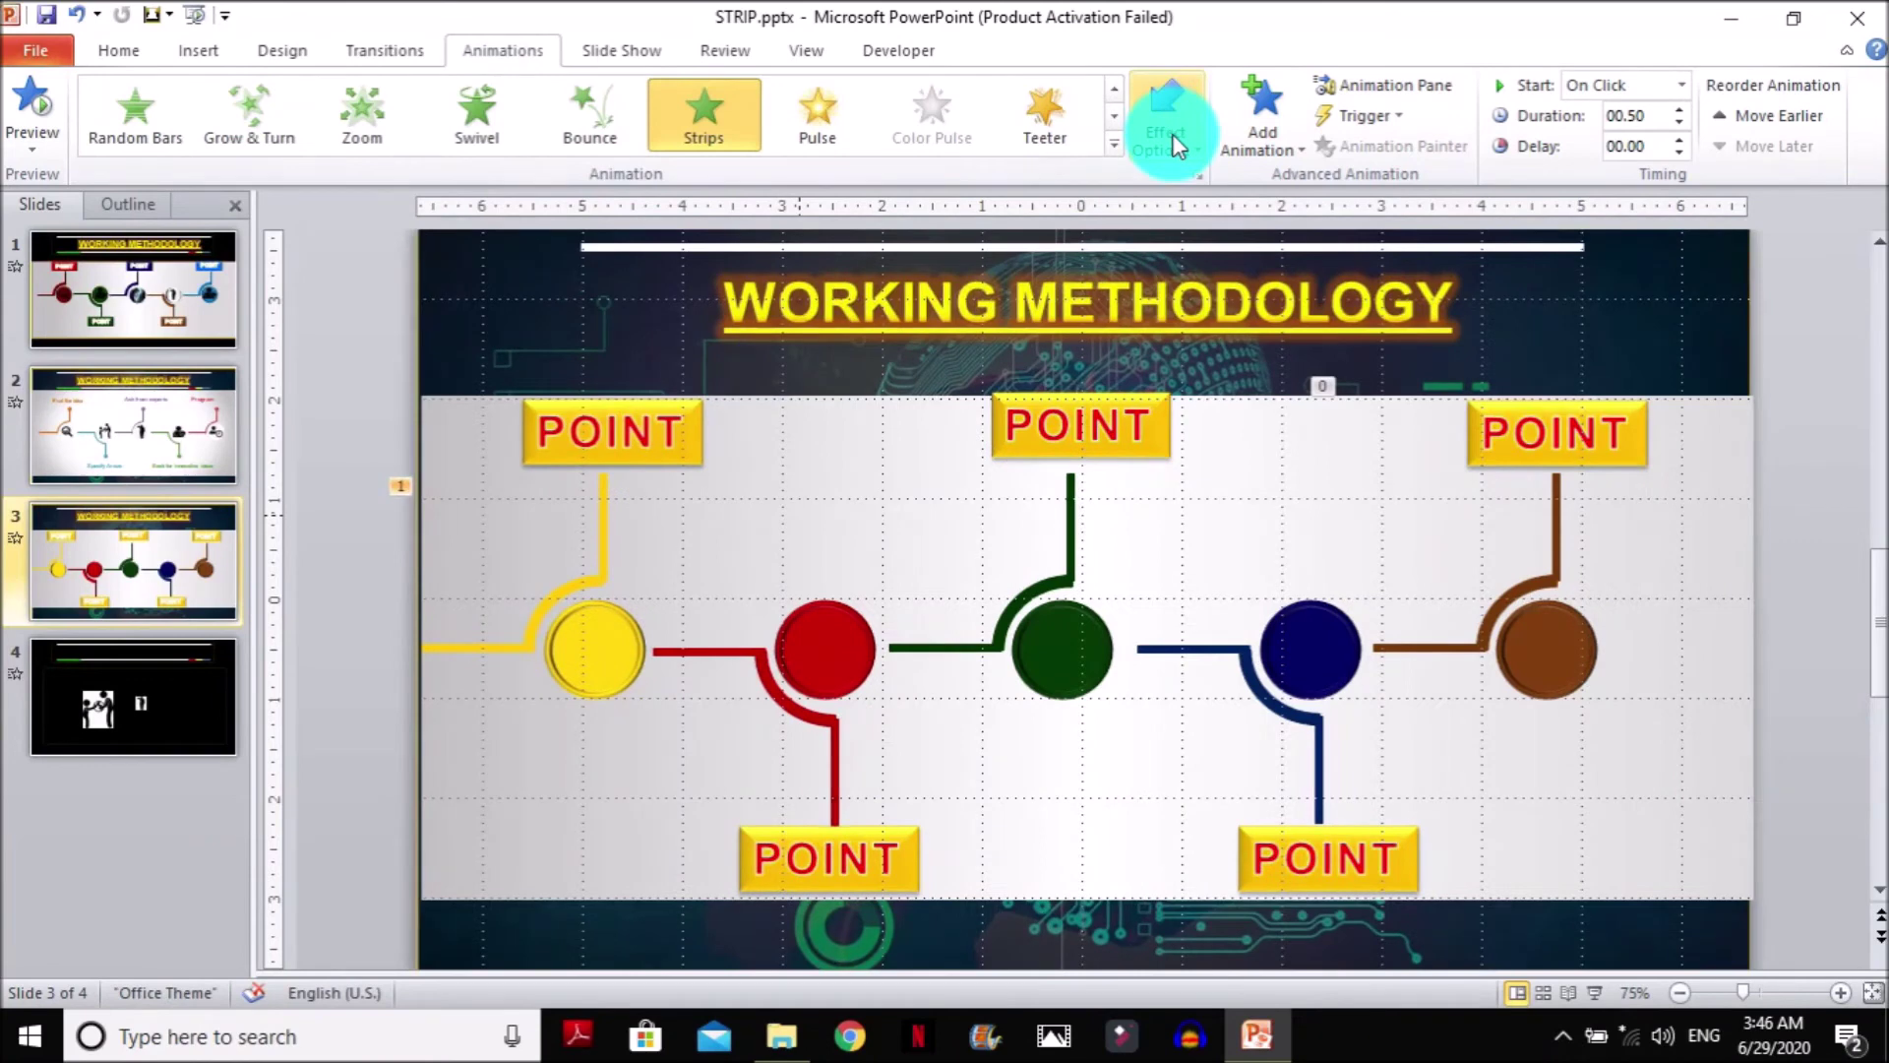
click(1172, 134)
click(1230, 403)
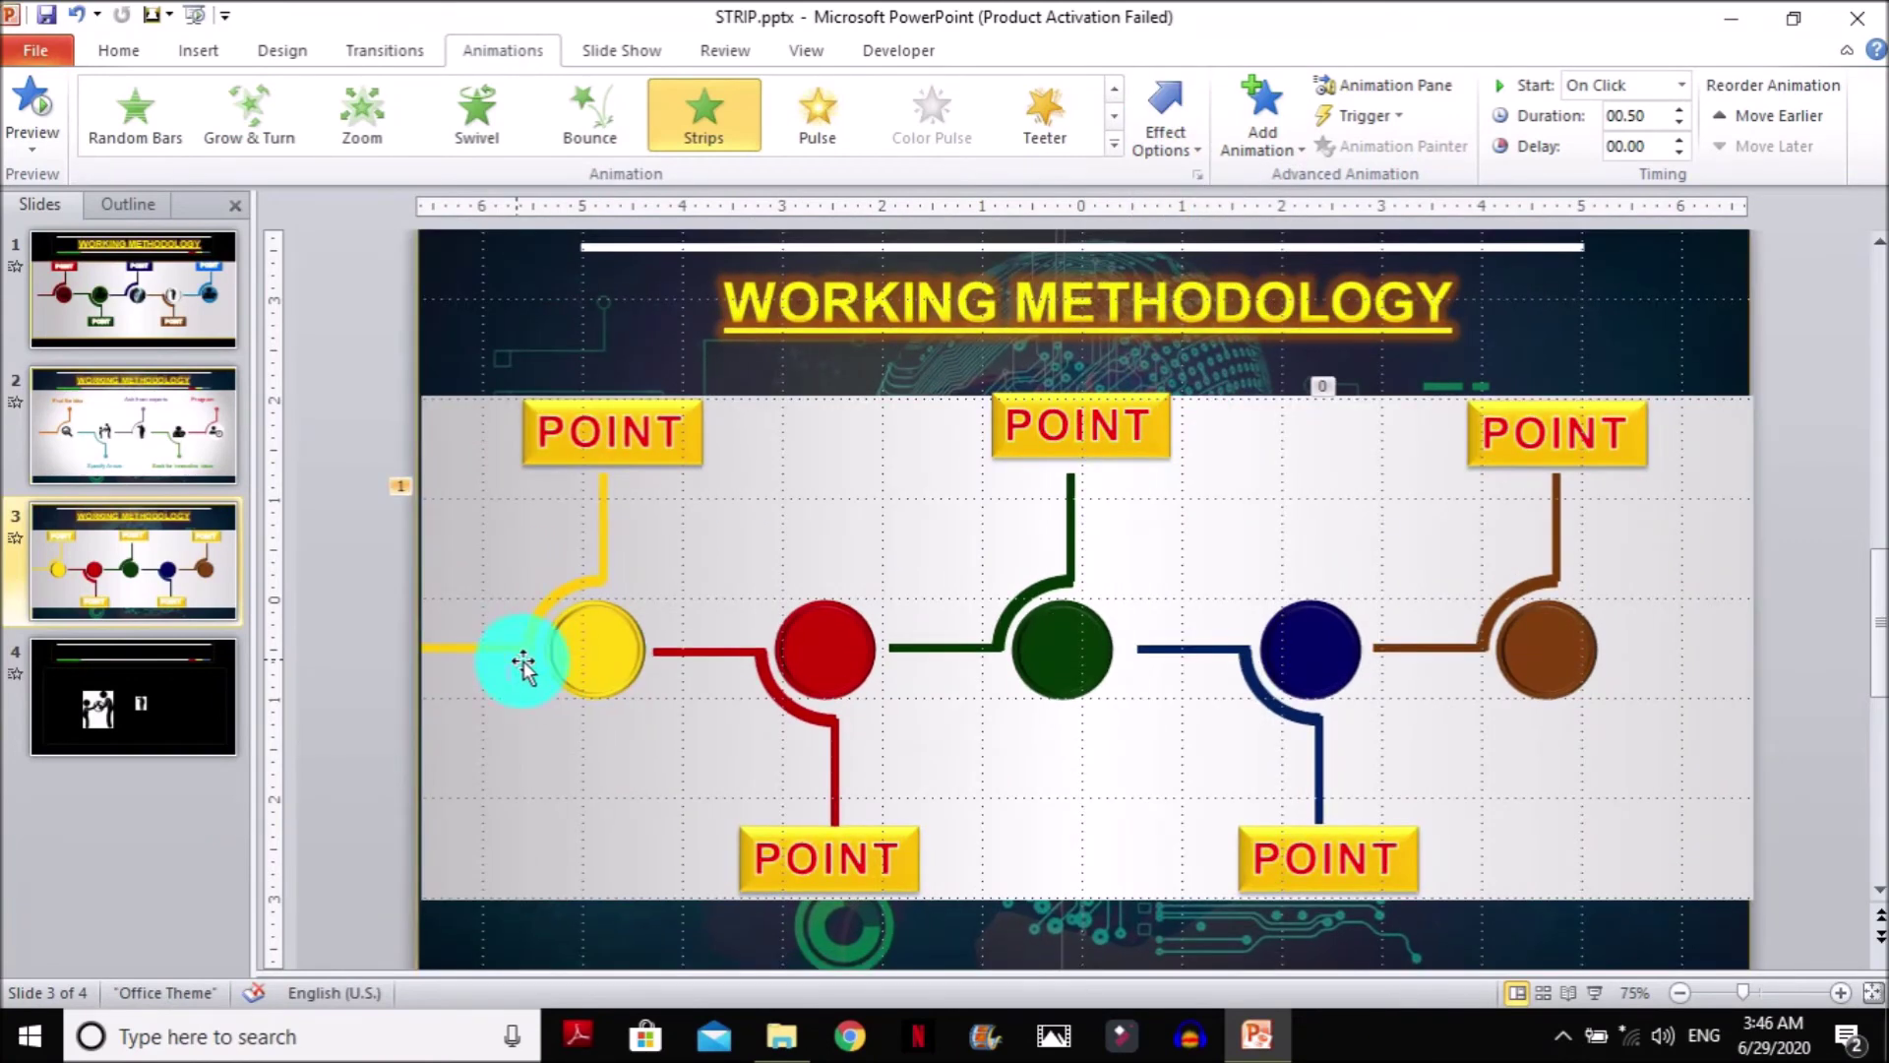
click(615, 644)
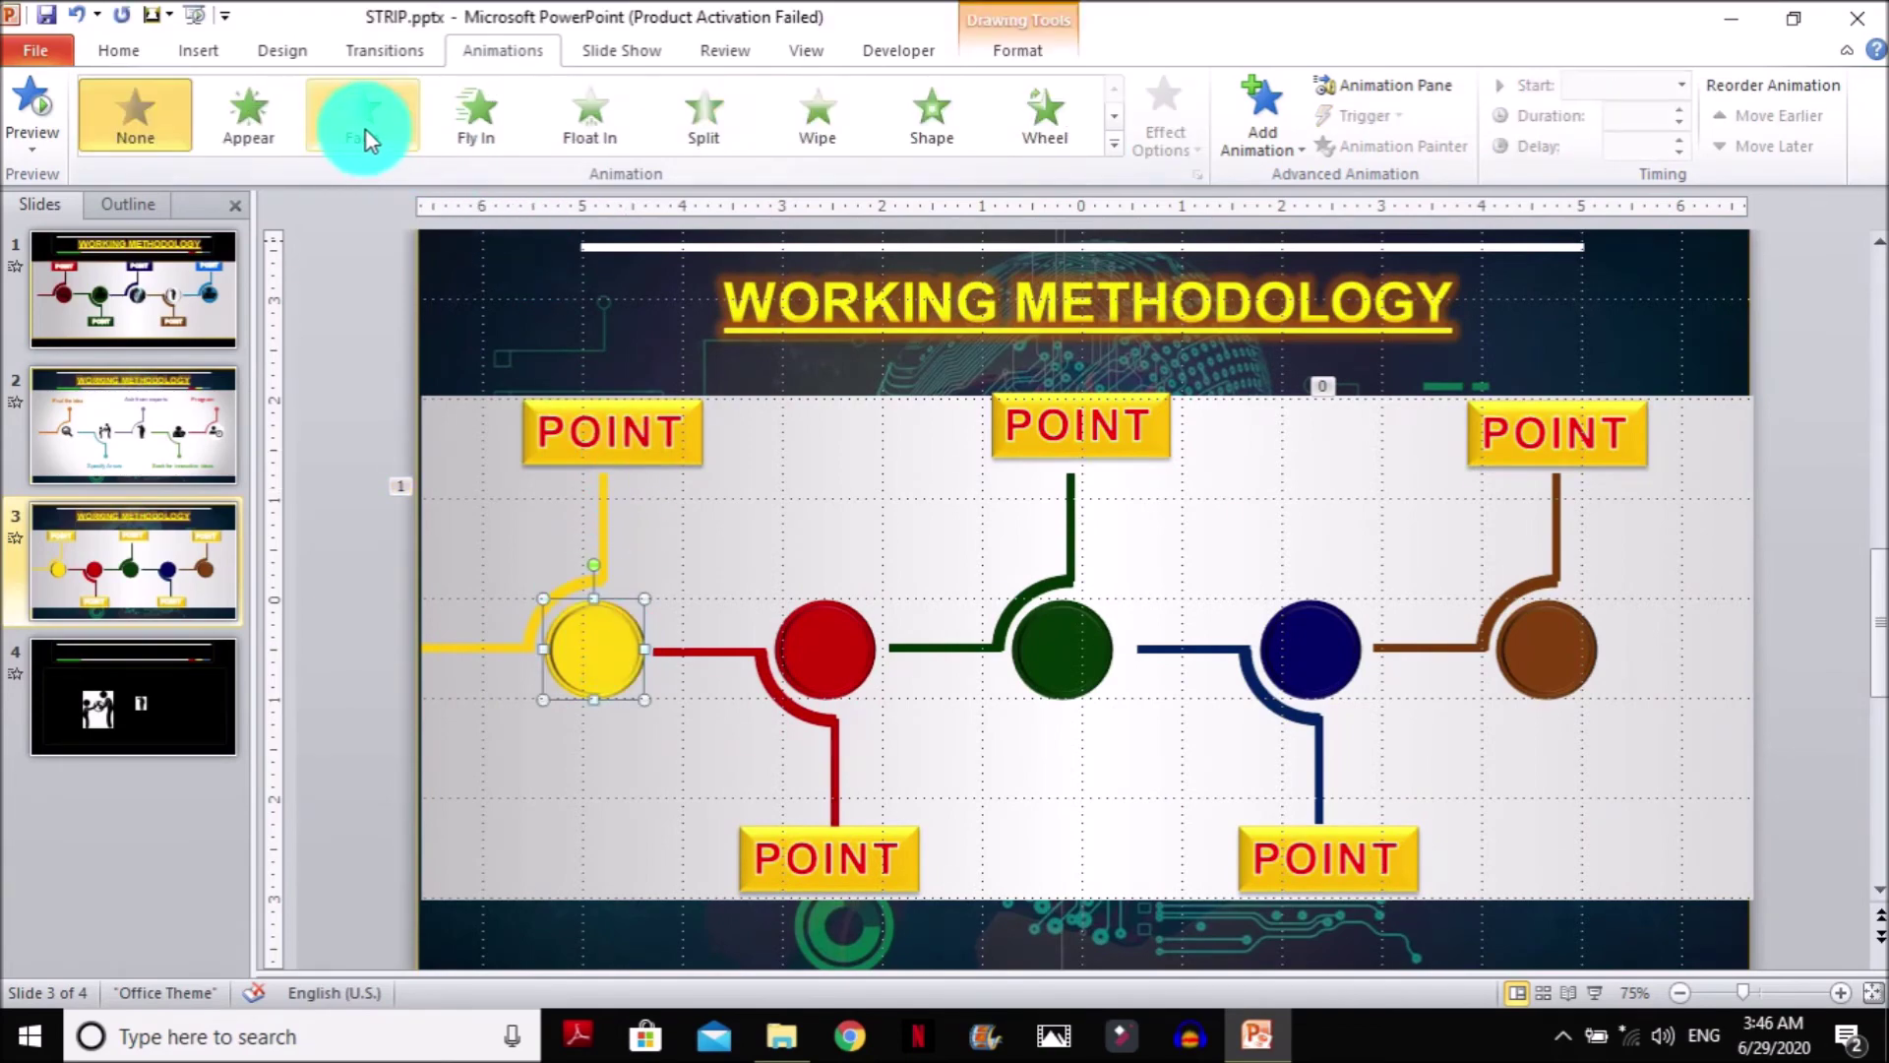
click(364, 133)
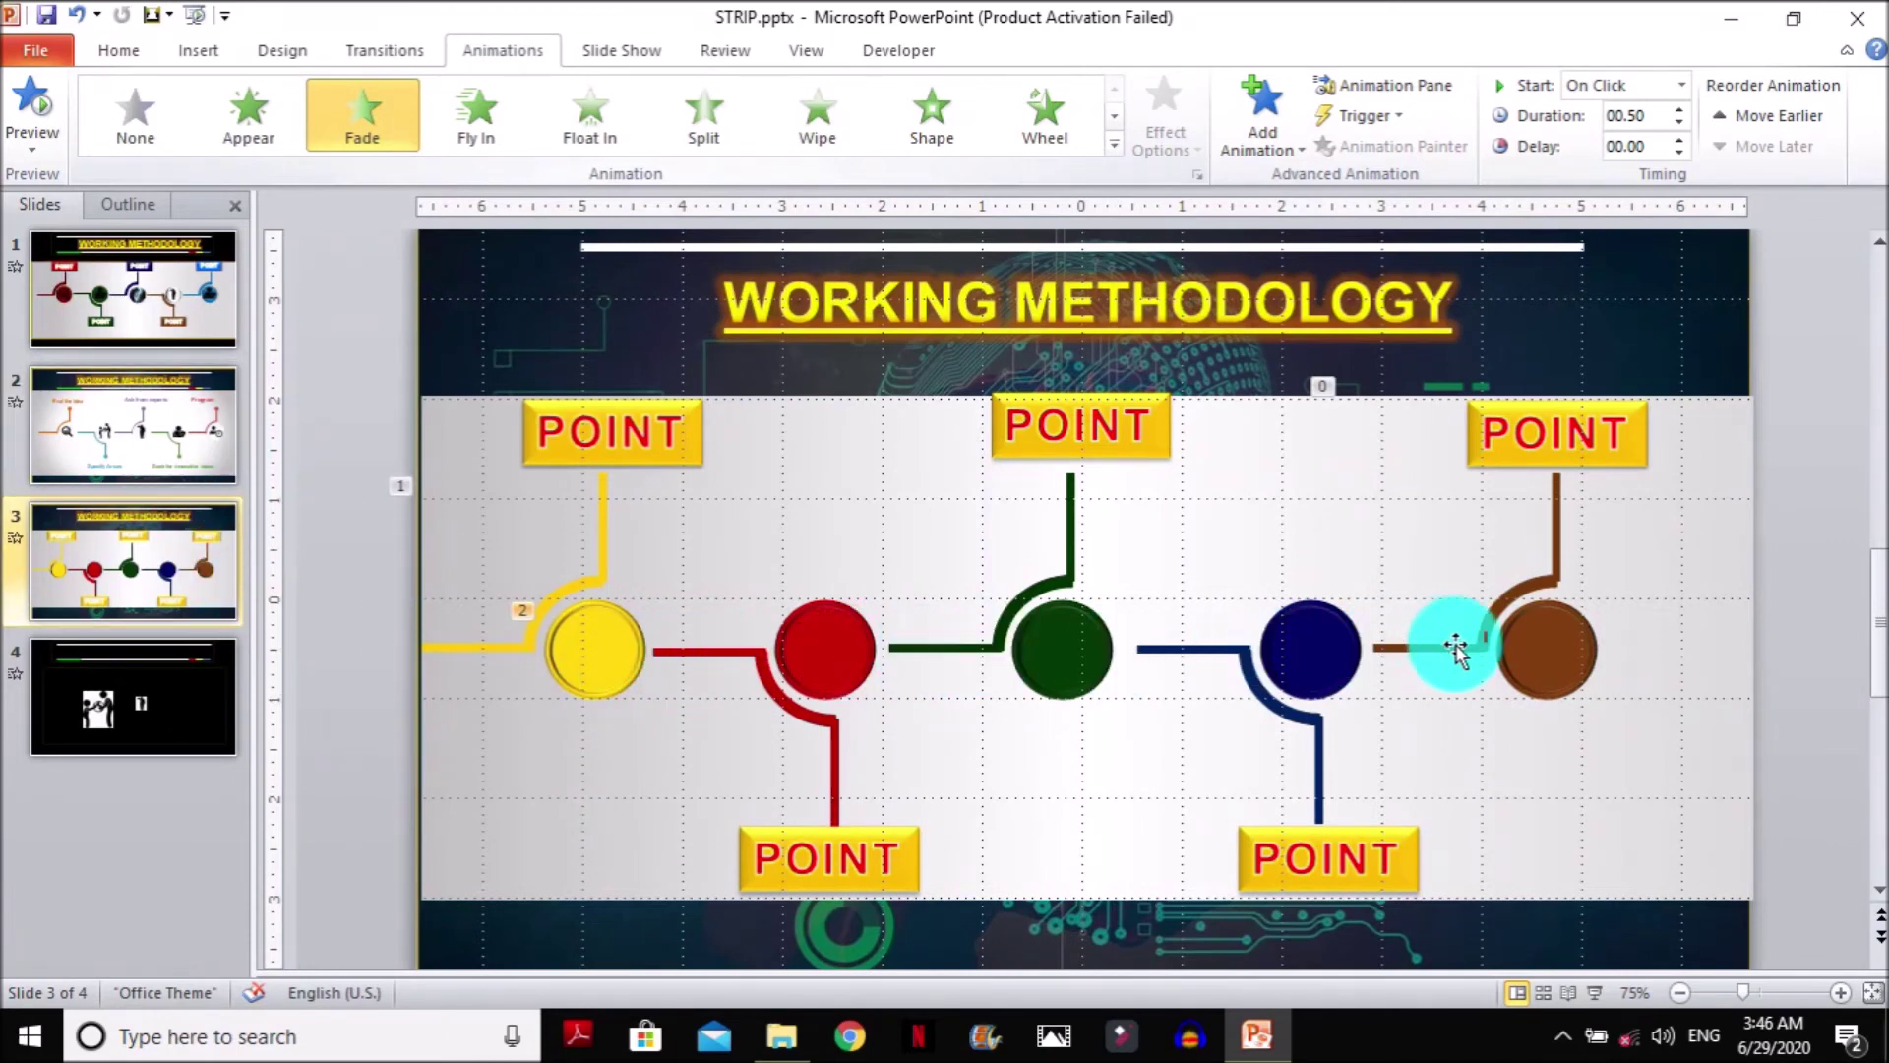
Copy the magnifier, handover, shield and clock icon pictures from slide 2 onto slide 3
click(155, 444)
click(658, 638)
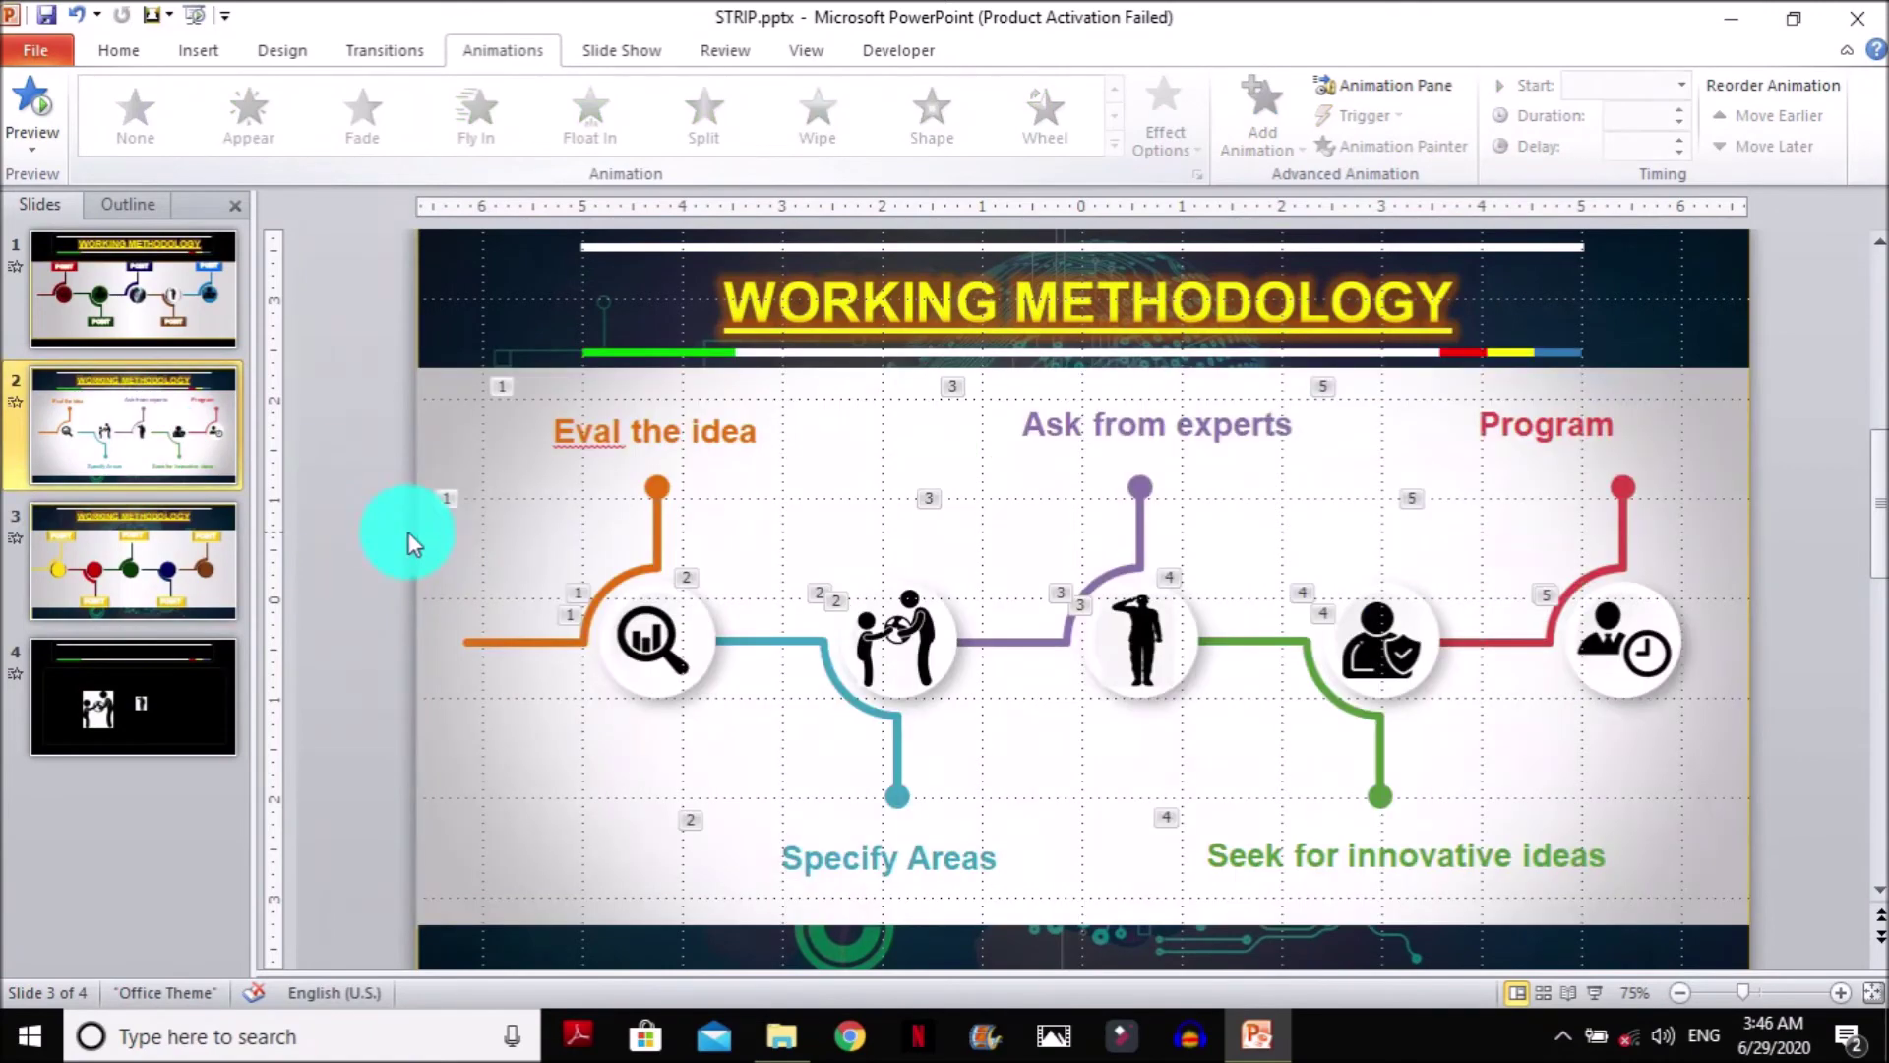
shift+click(900, 635)
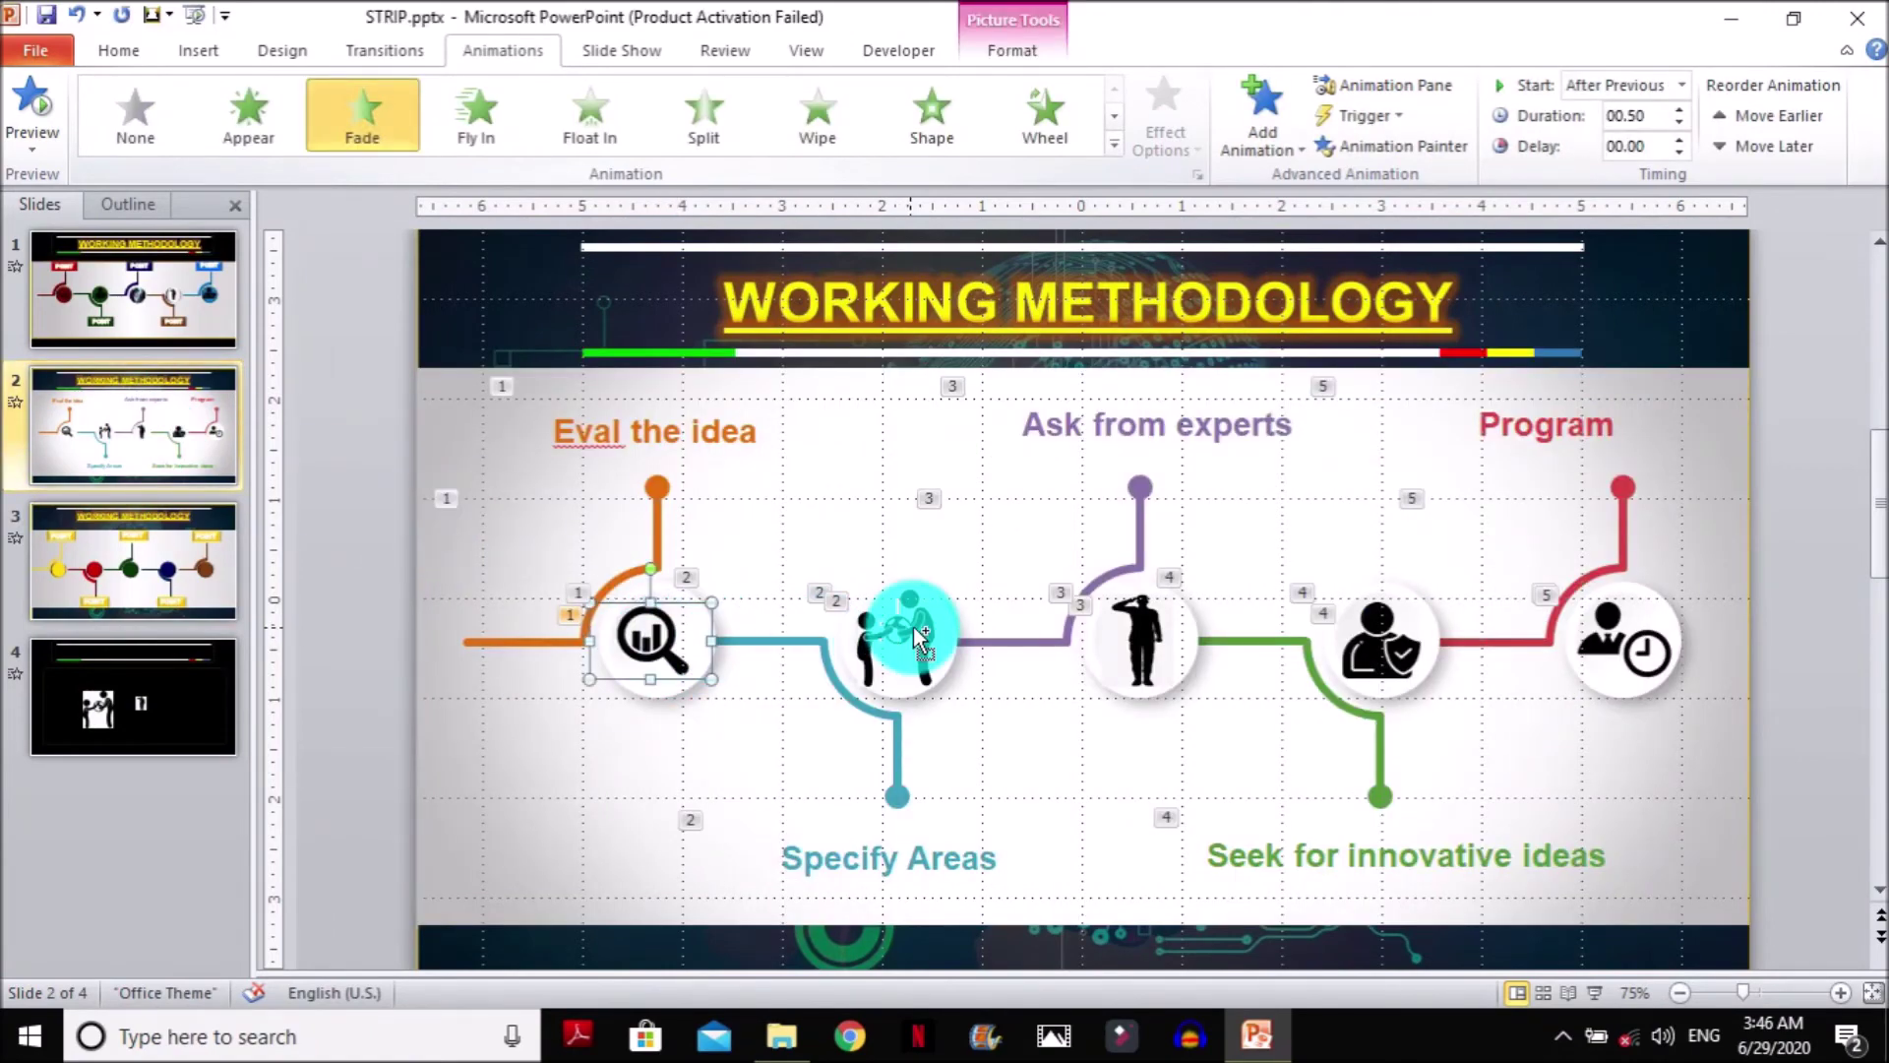
shift+click(1151, 637)
drag(1137, 649, 1172, 651)
shift+click(1383, 638)
shift+click(1619, 645)
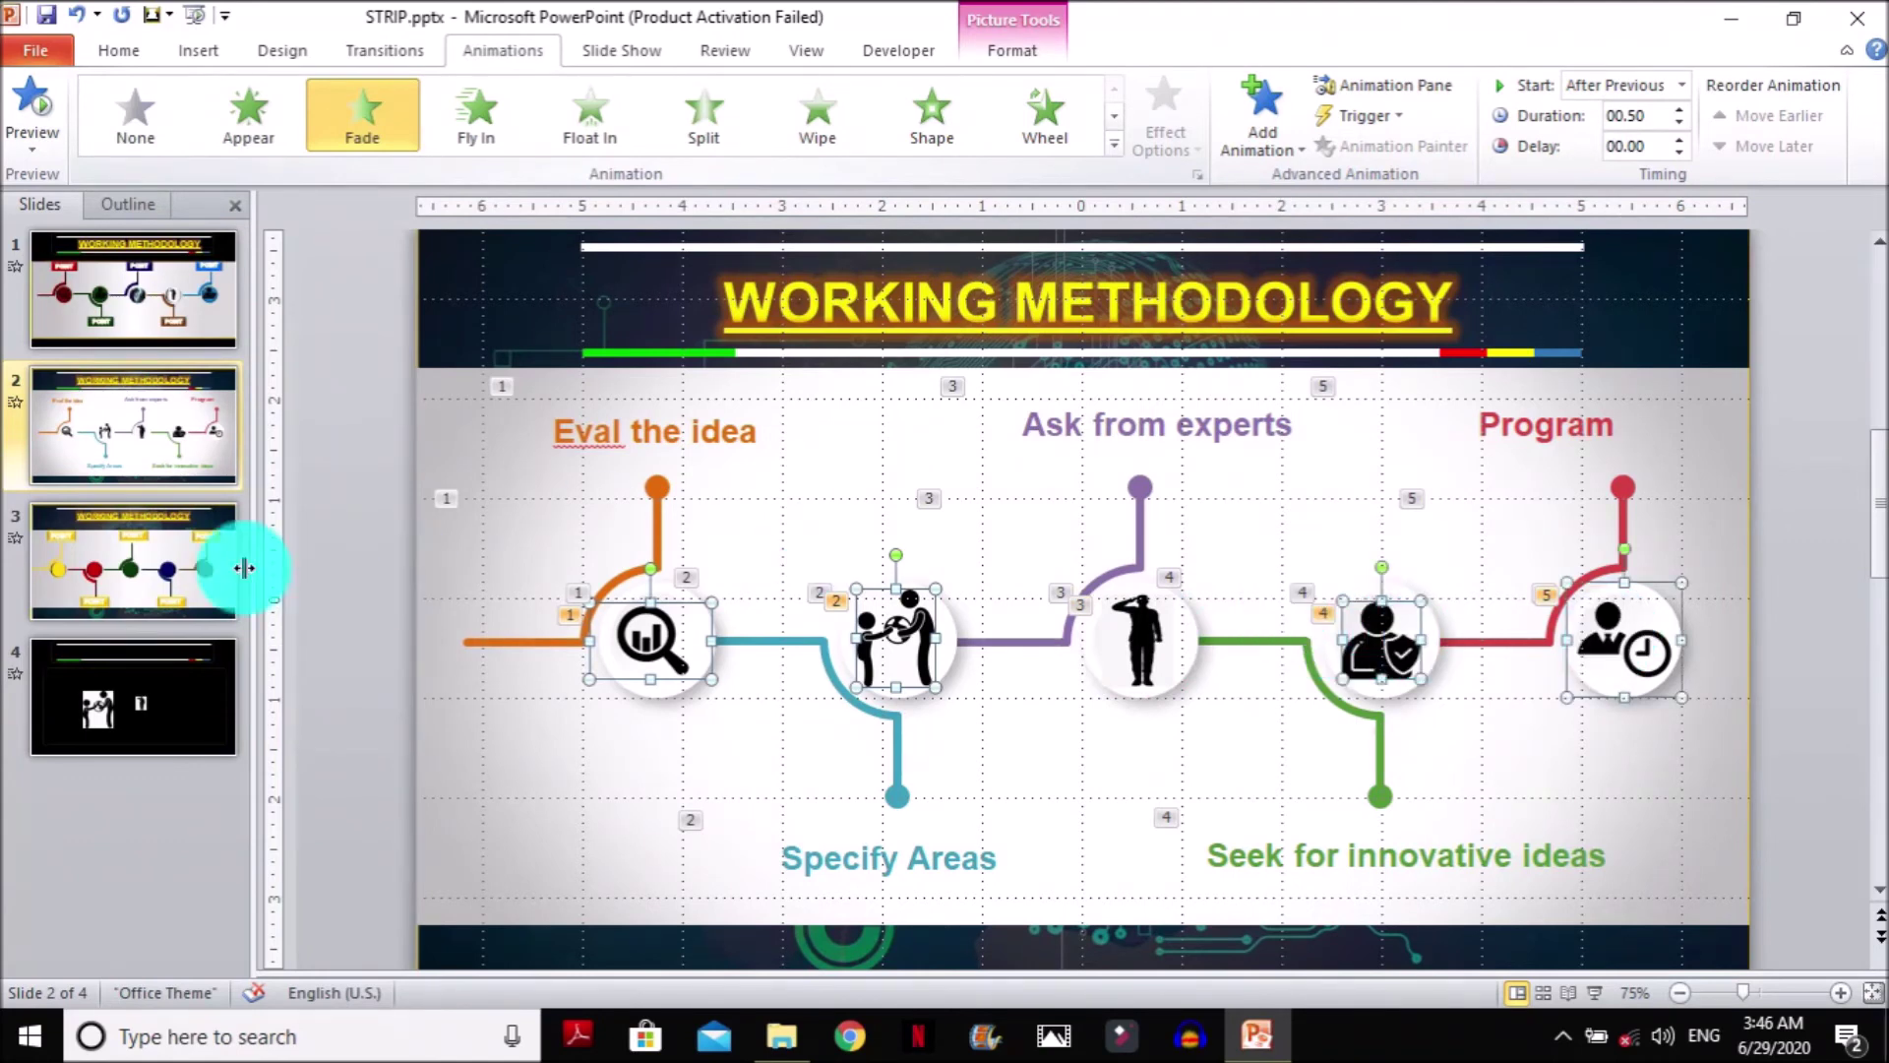
click(146, 568)
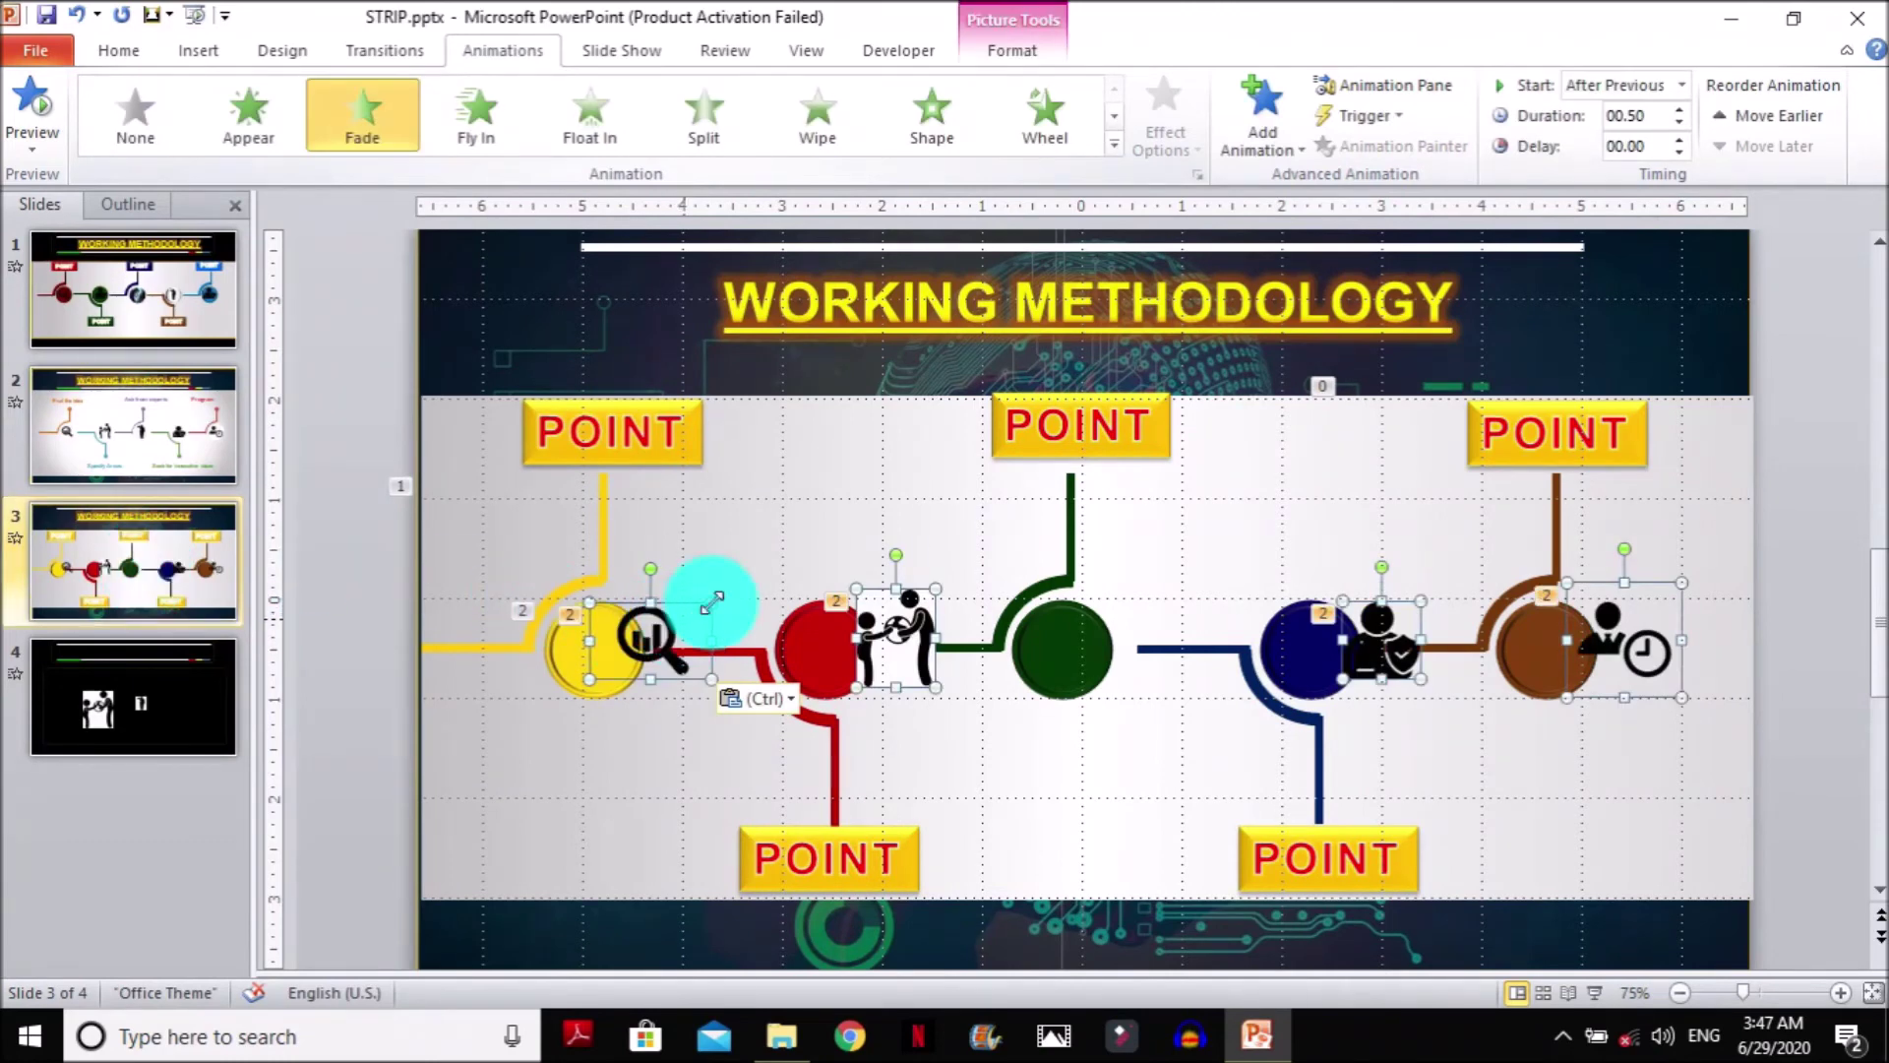
Centre the magnifier icon on the yellow circle
click(729, 539)
click(652, 632)
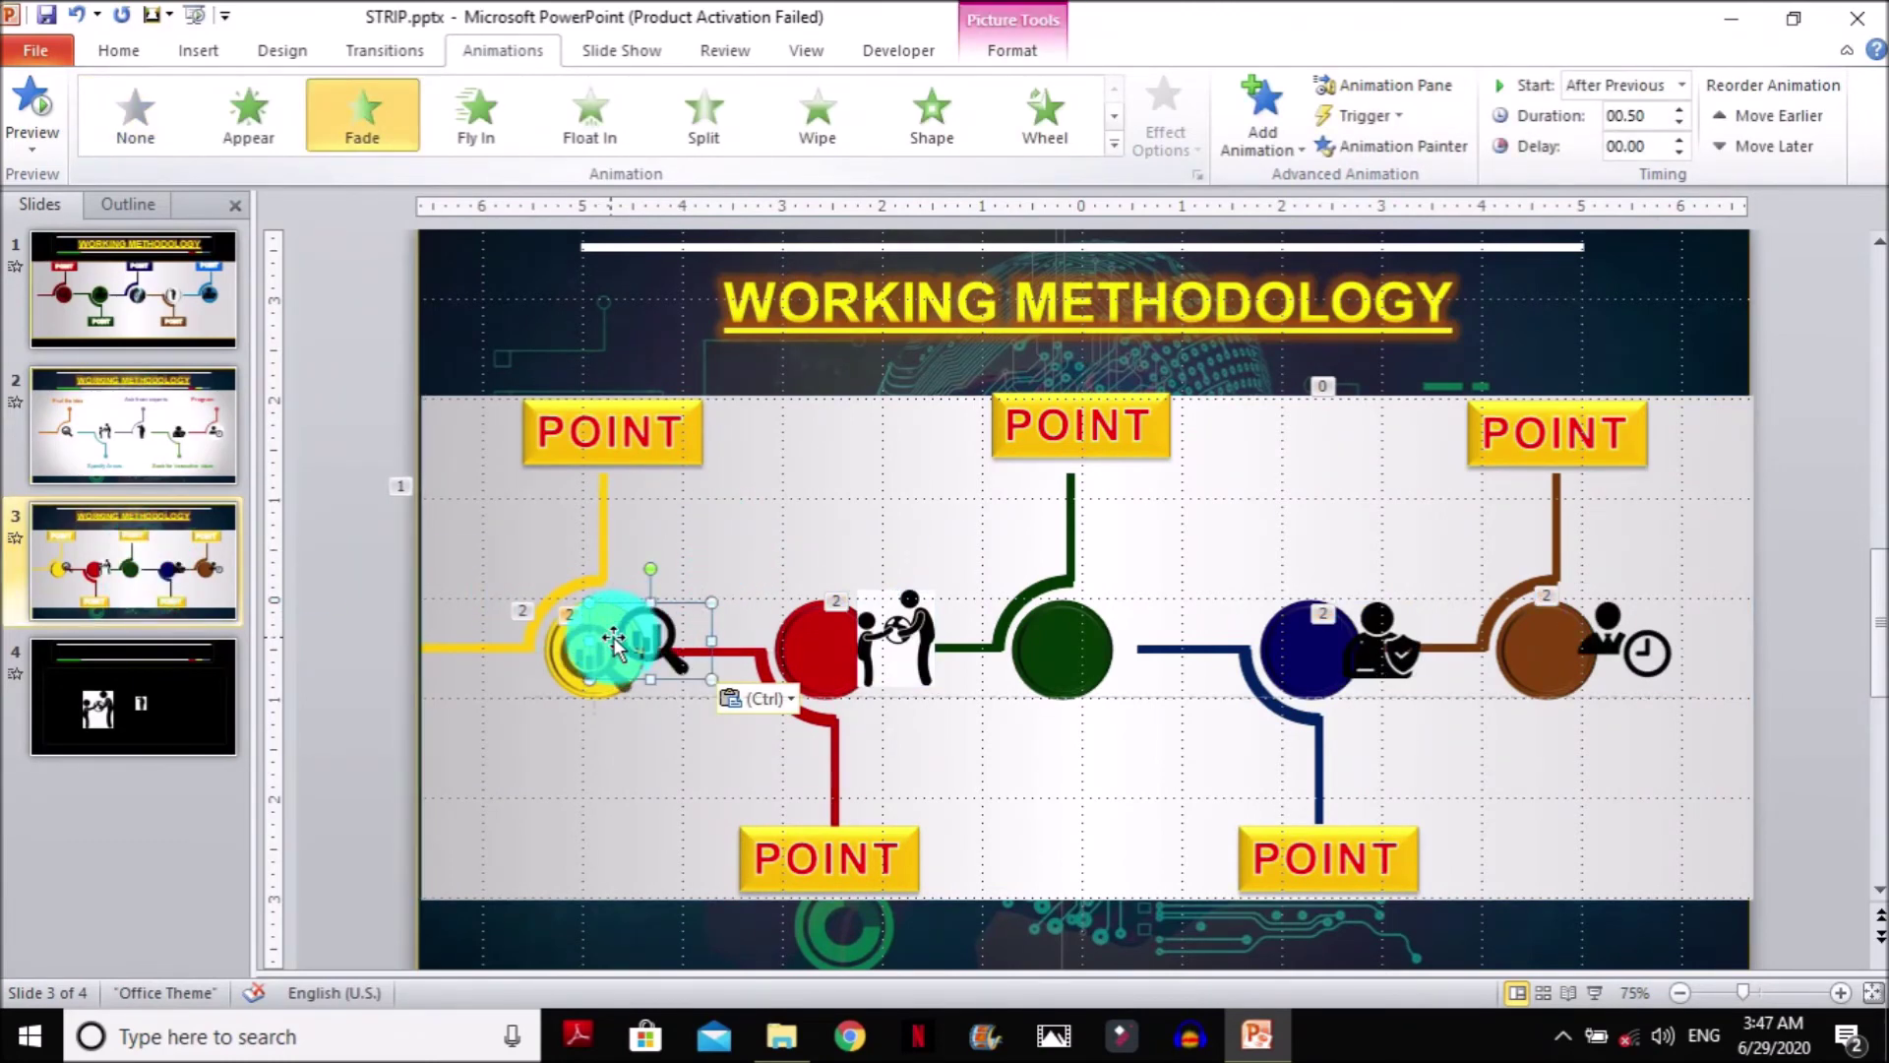
drag(610, 639, 552, 651)
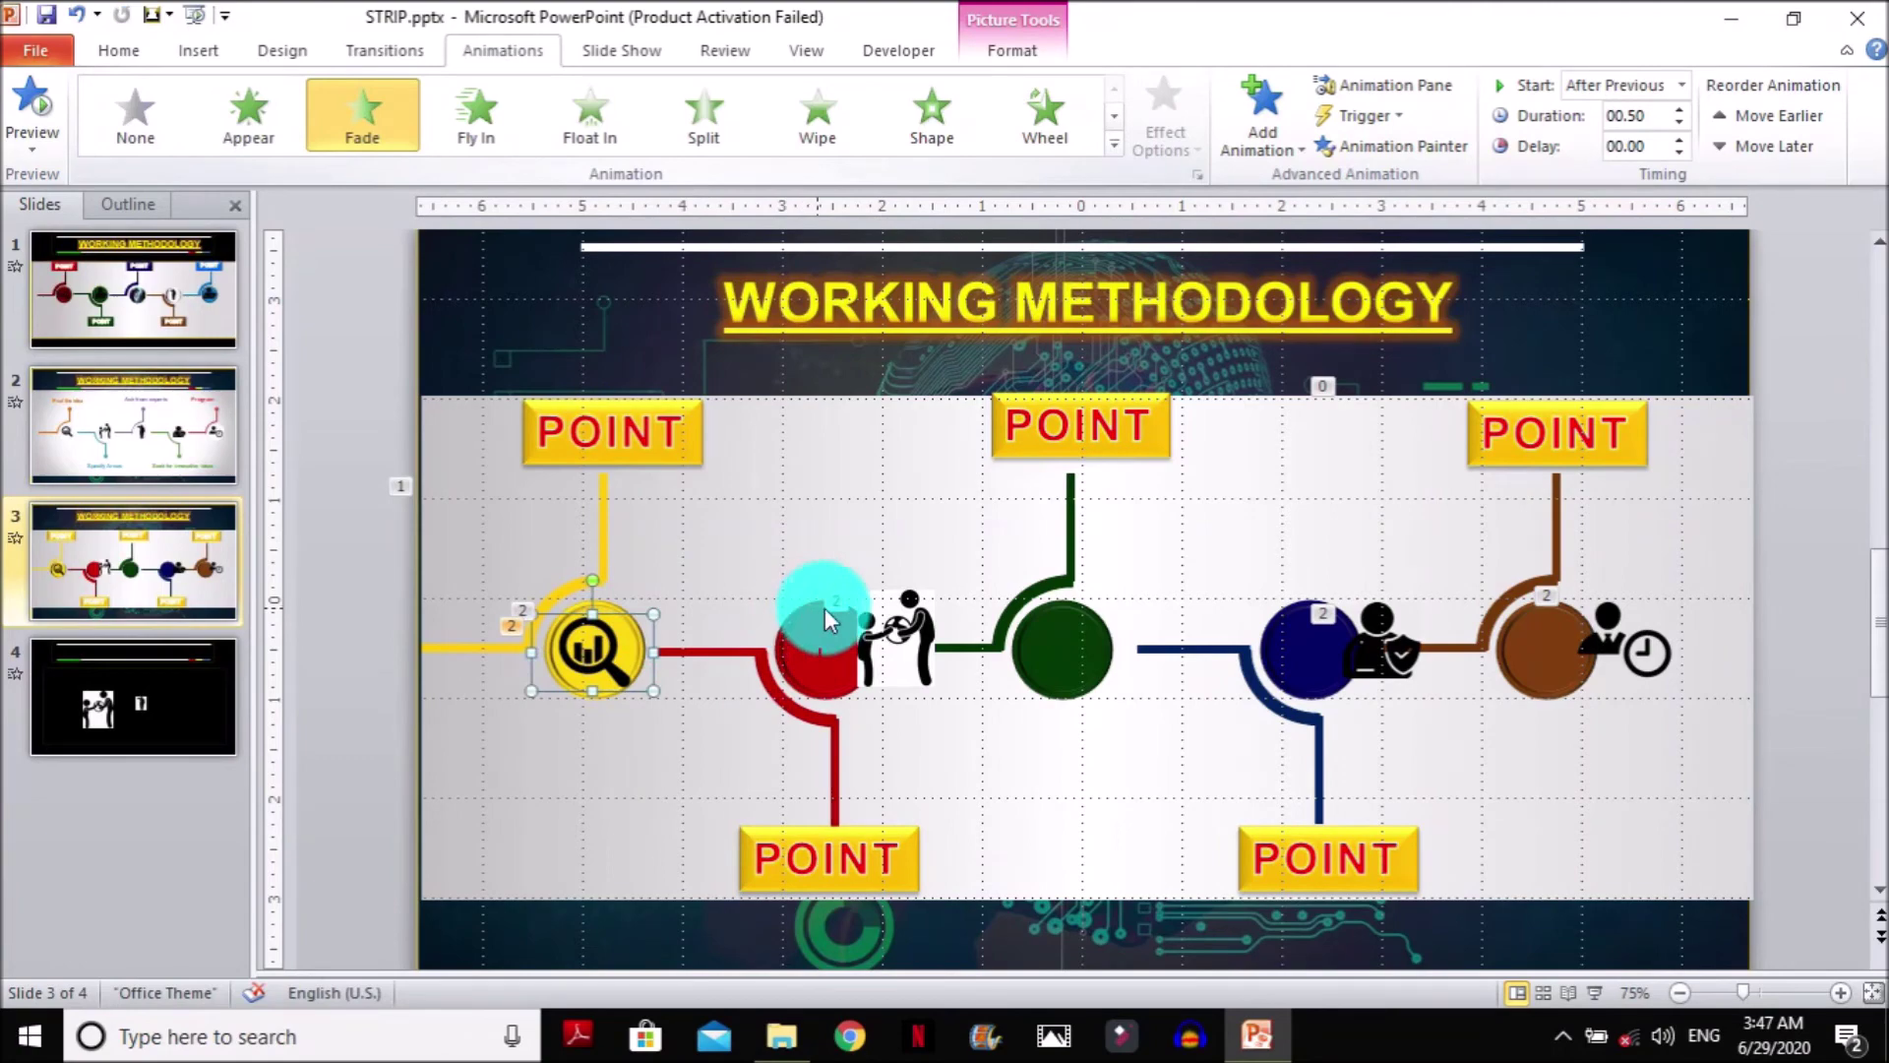
Delete the handover icon beside the red circle and place the shield icon on the red circle instead
double_click(902, 637)
drag(902, 638, 859, 651)
key(Delete)
click(1389, 657)
drag(1400, 663, 854, 677)
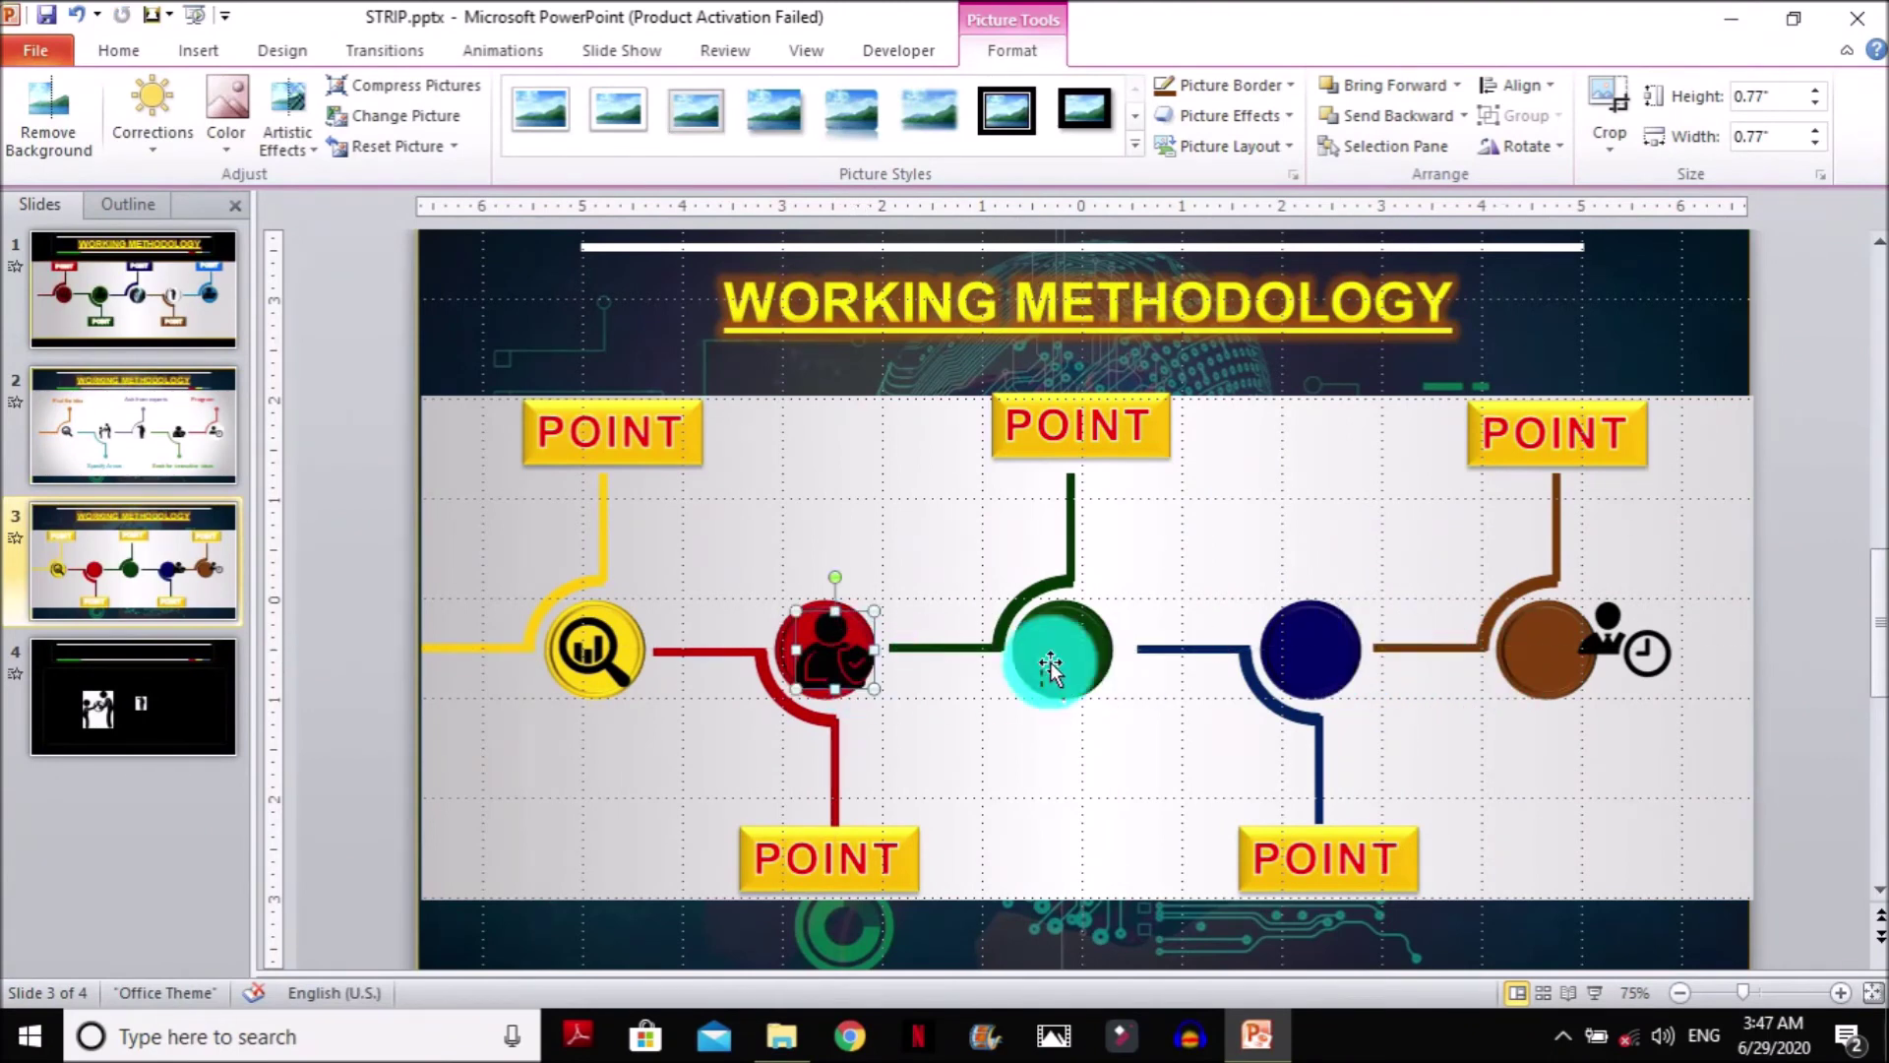
Place clock icons on the green and brown circles and a copy of the shield icon on the dark blue circle
drag(1645, 654, 1062, 638)
drag(844, 653, 1320, 639)
click(367, 386)
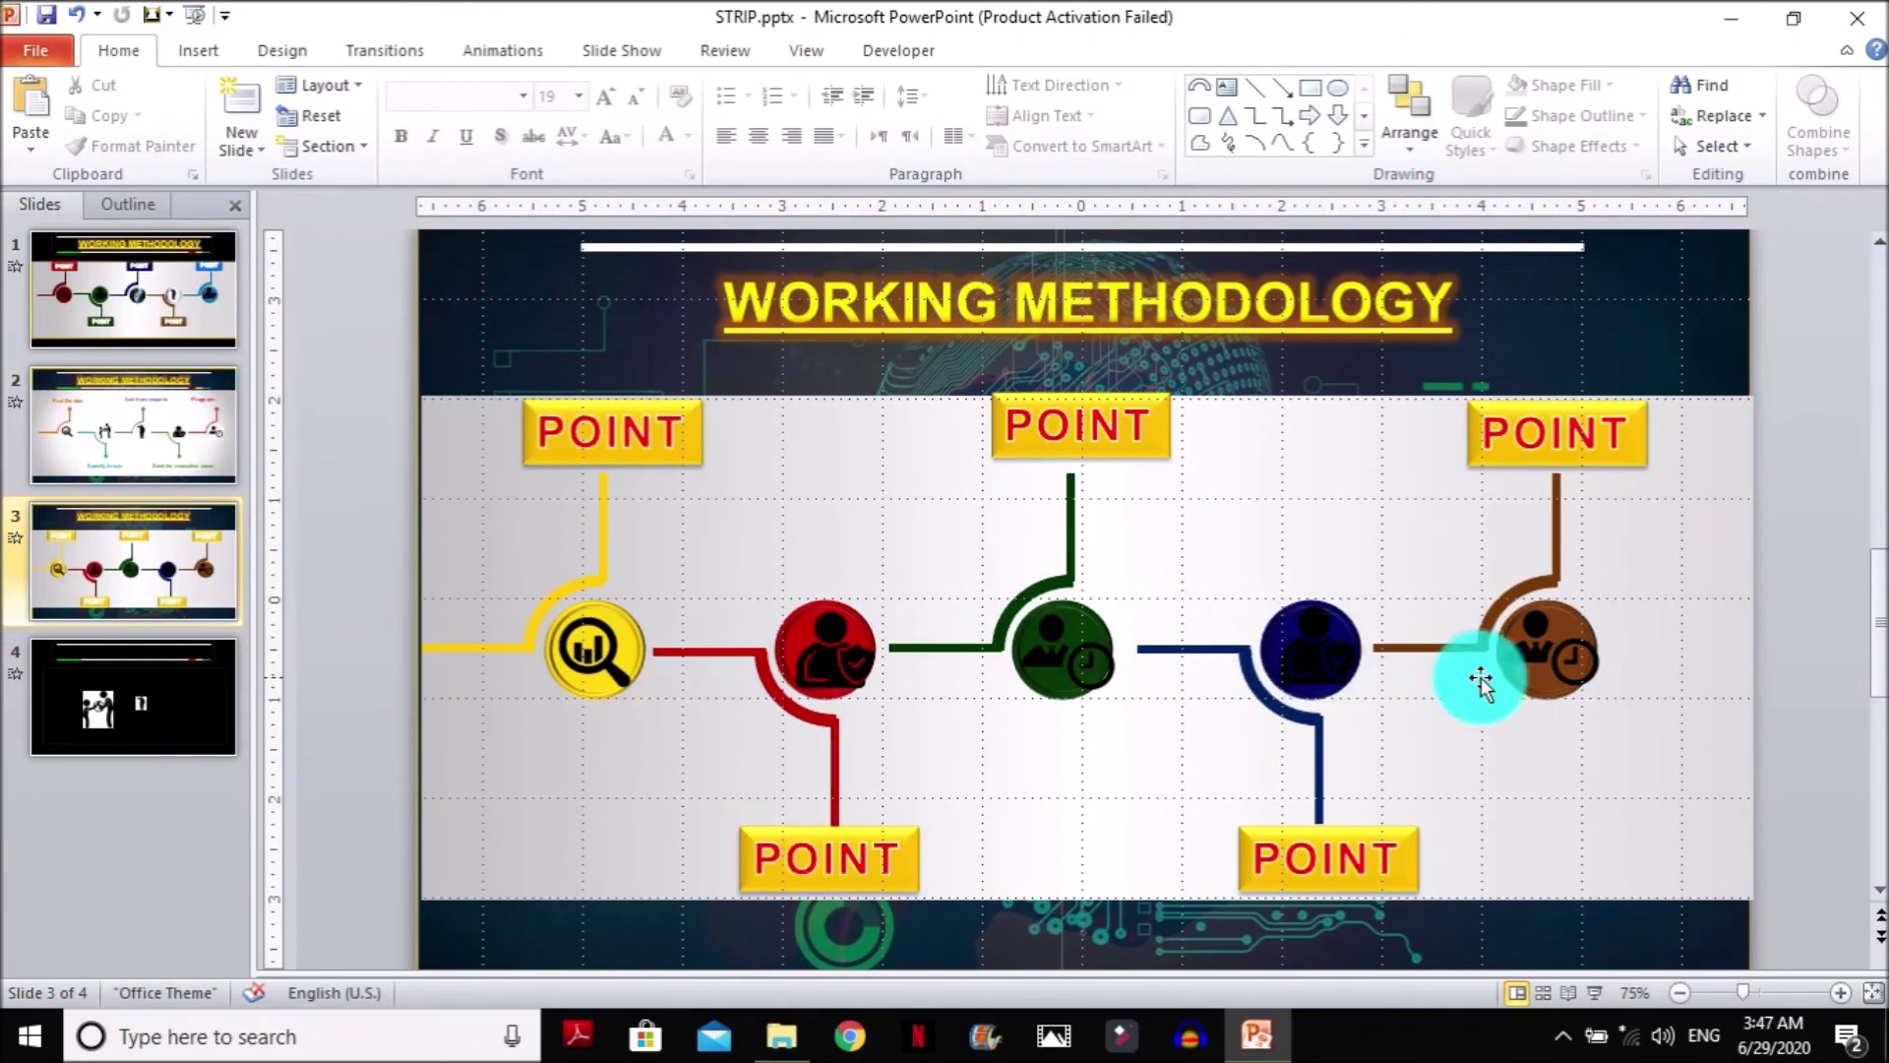
Display slide 3's animation sequence with the yellow connector selected and play it back to check the order
click(612, 547)
click(507, 49)
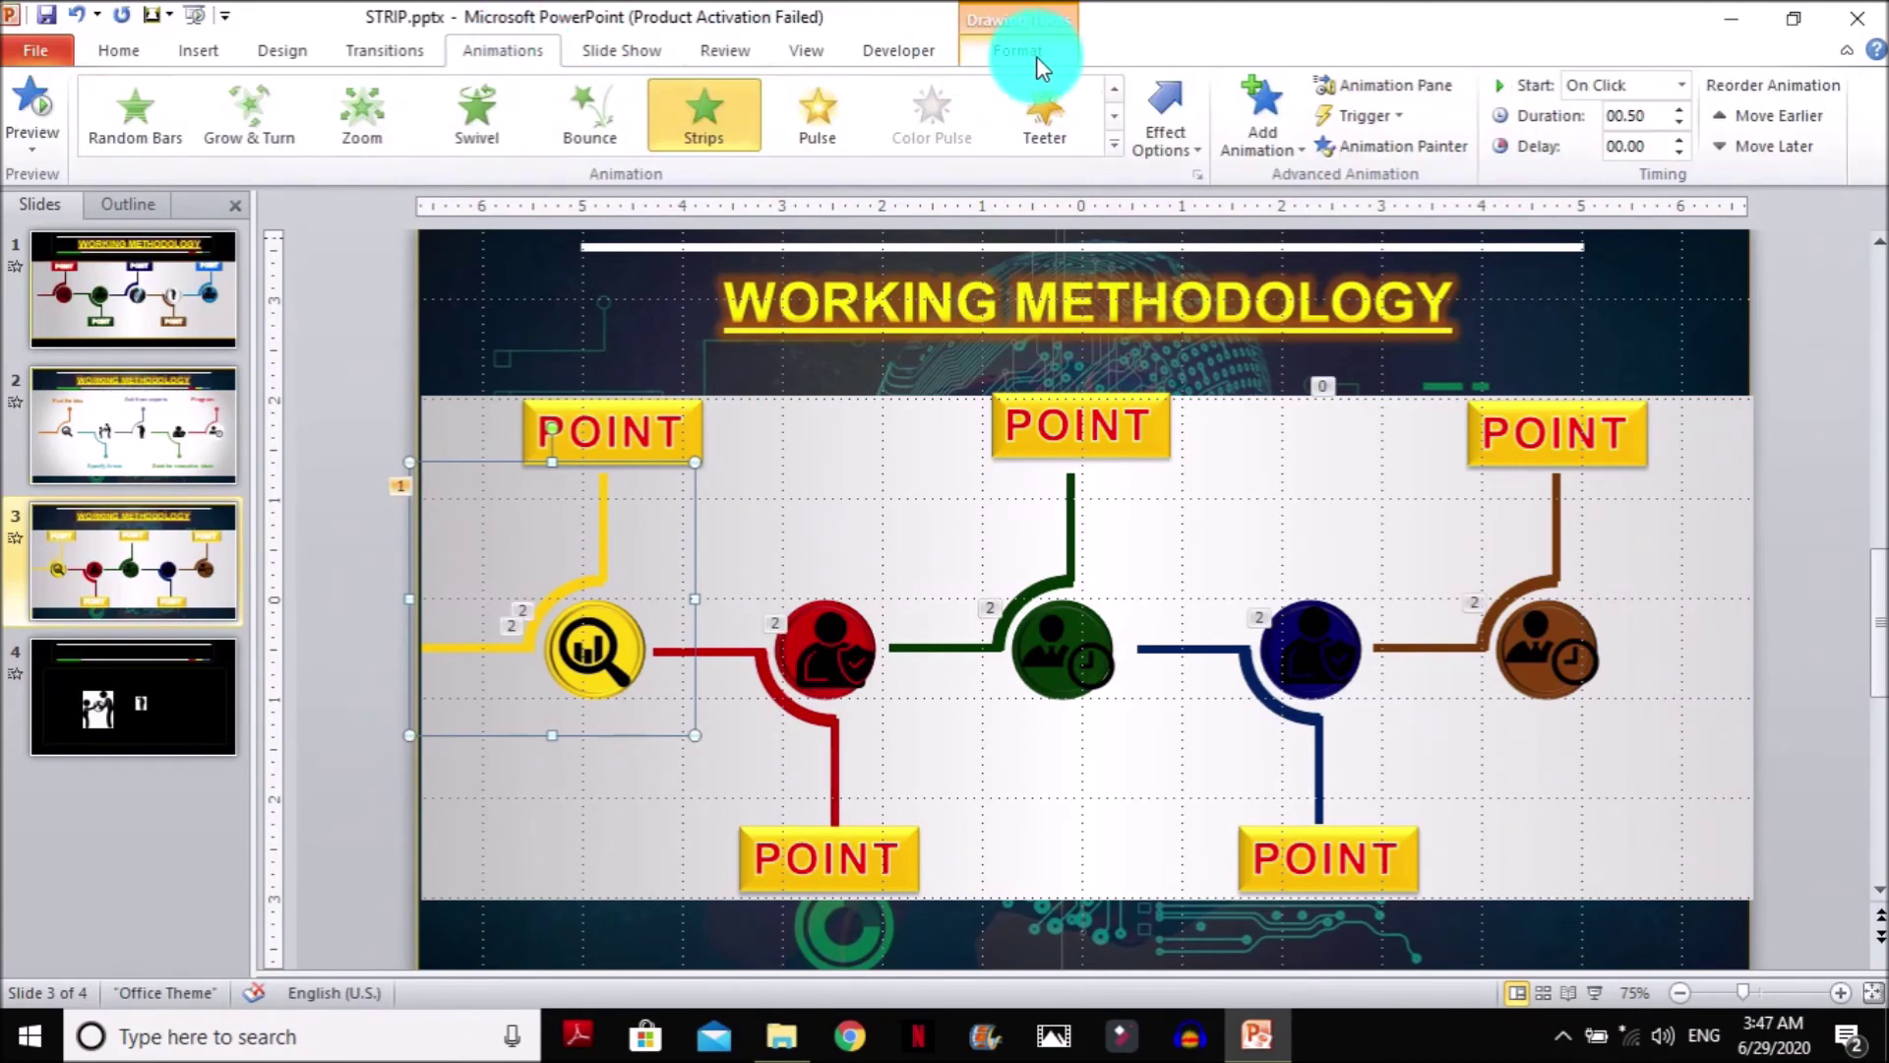
click(989, 57)
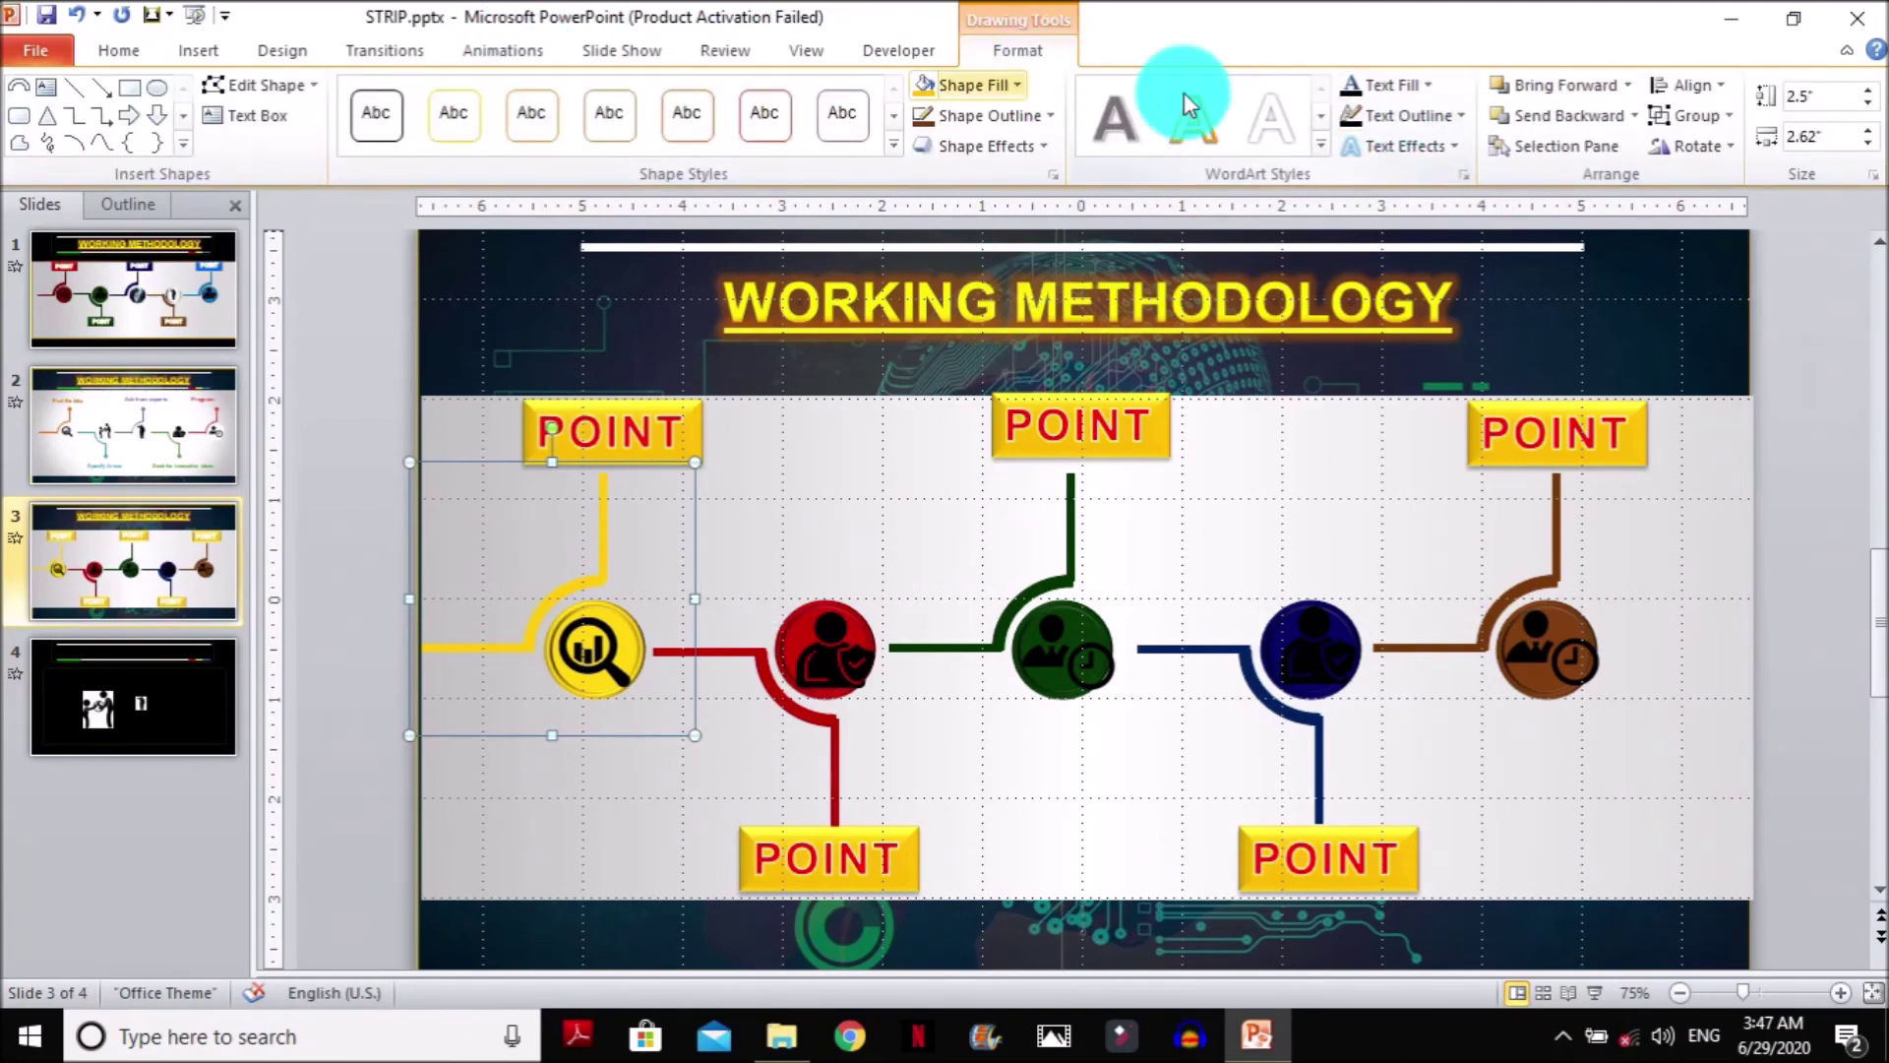
click(536, 47)
click(1385, 85)
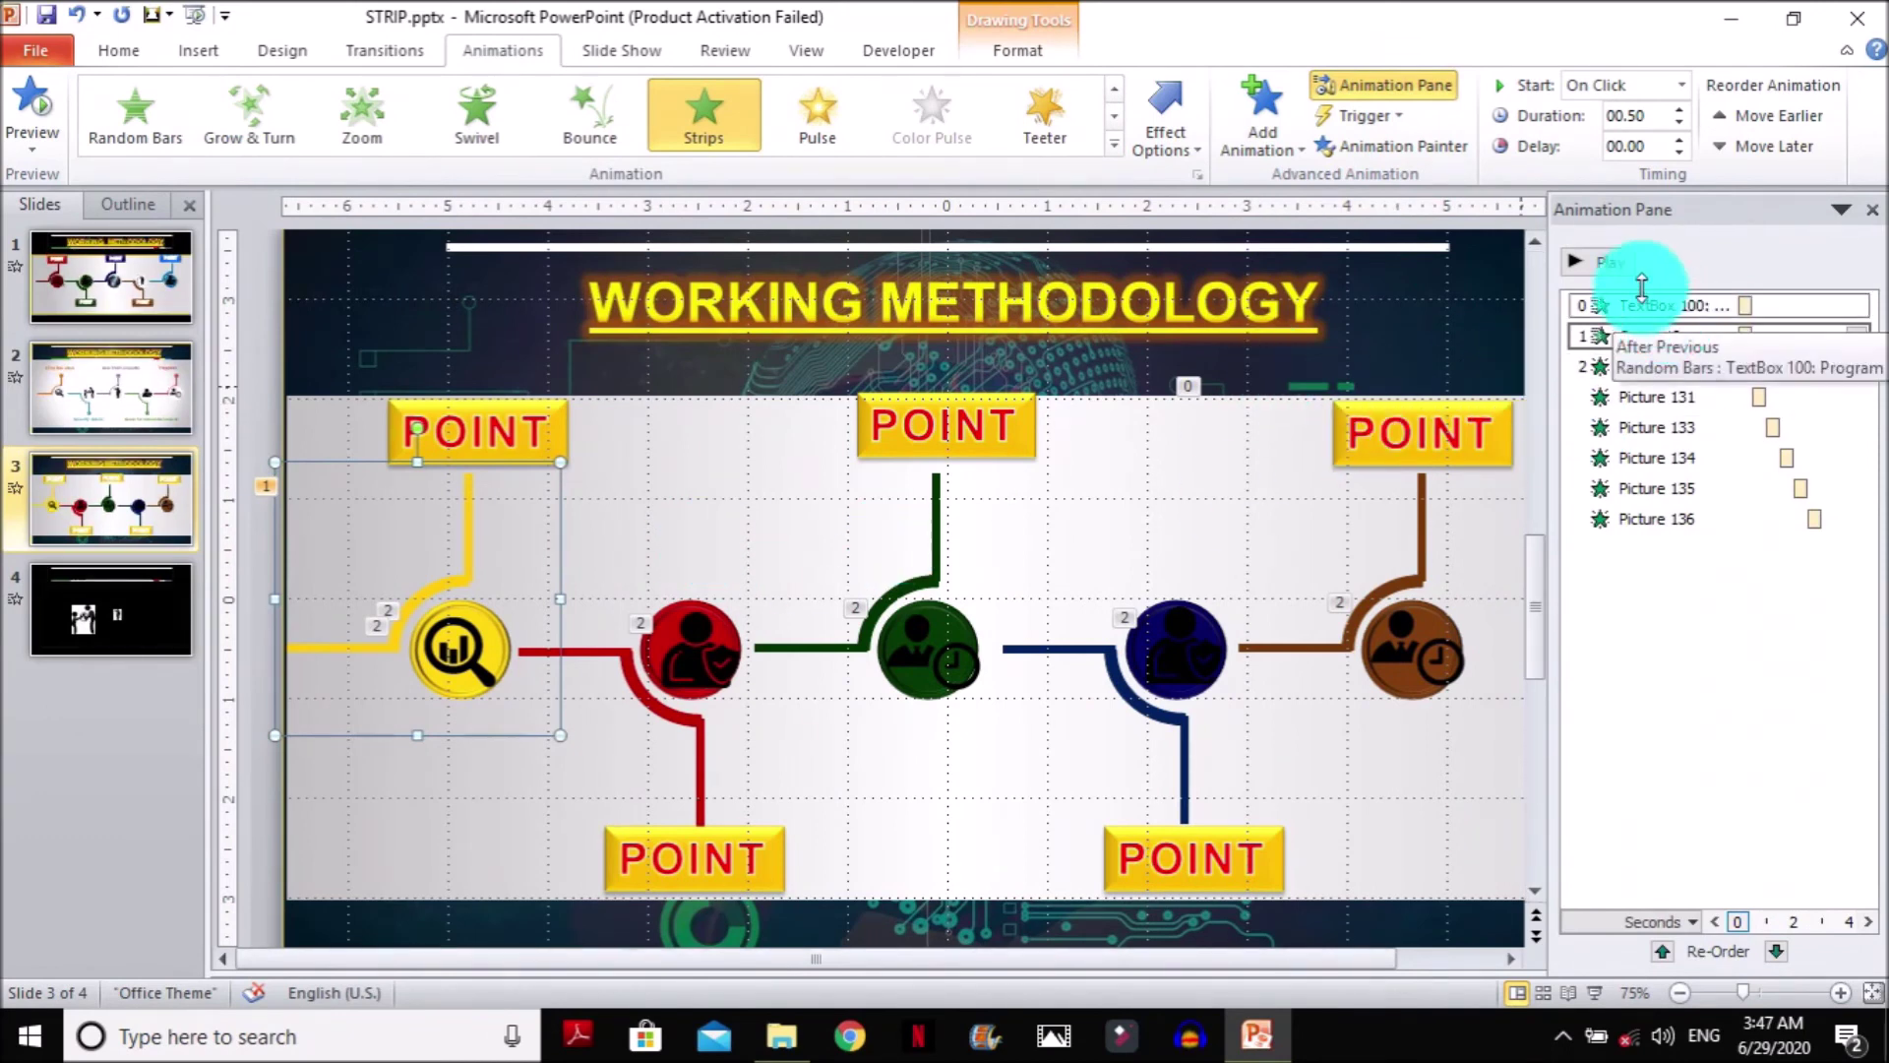
click(1614, 263)
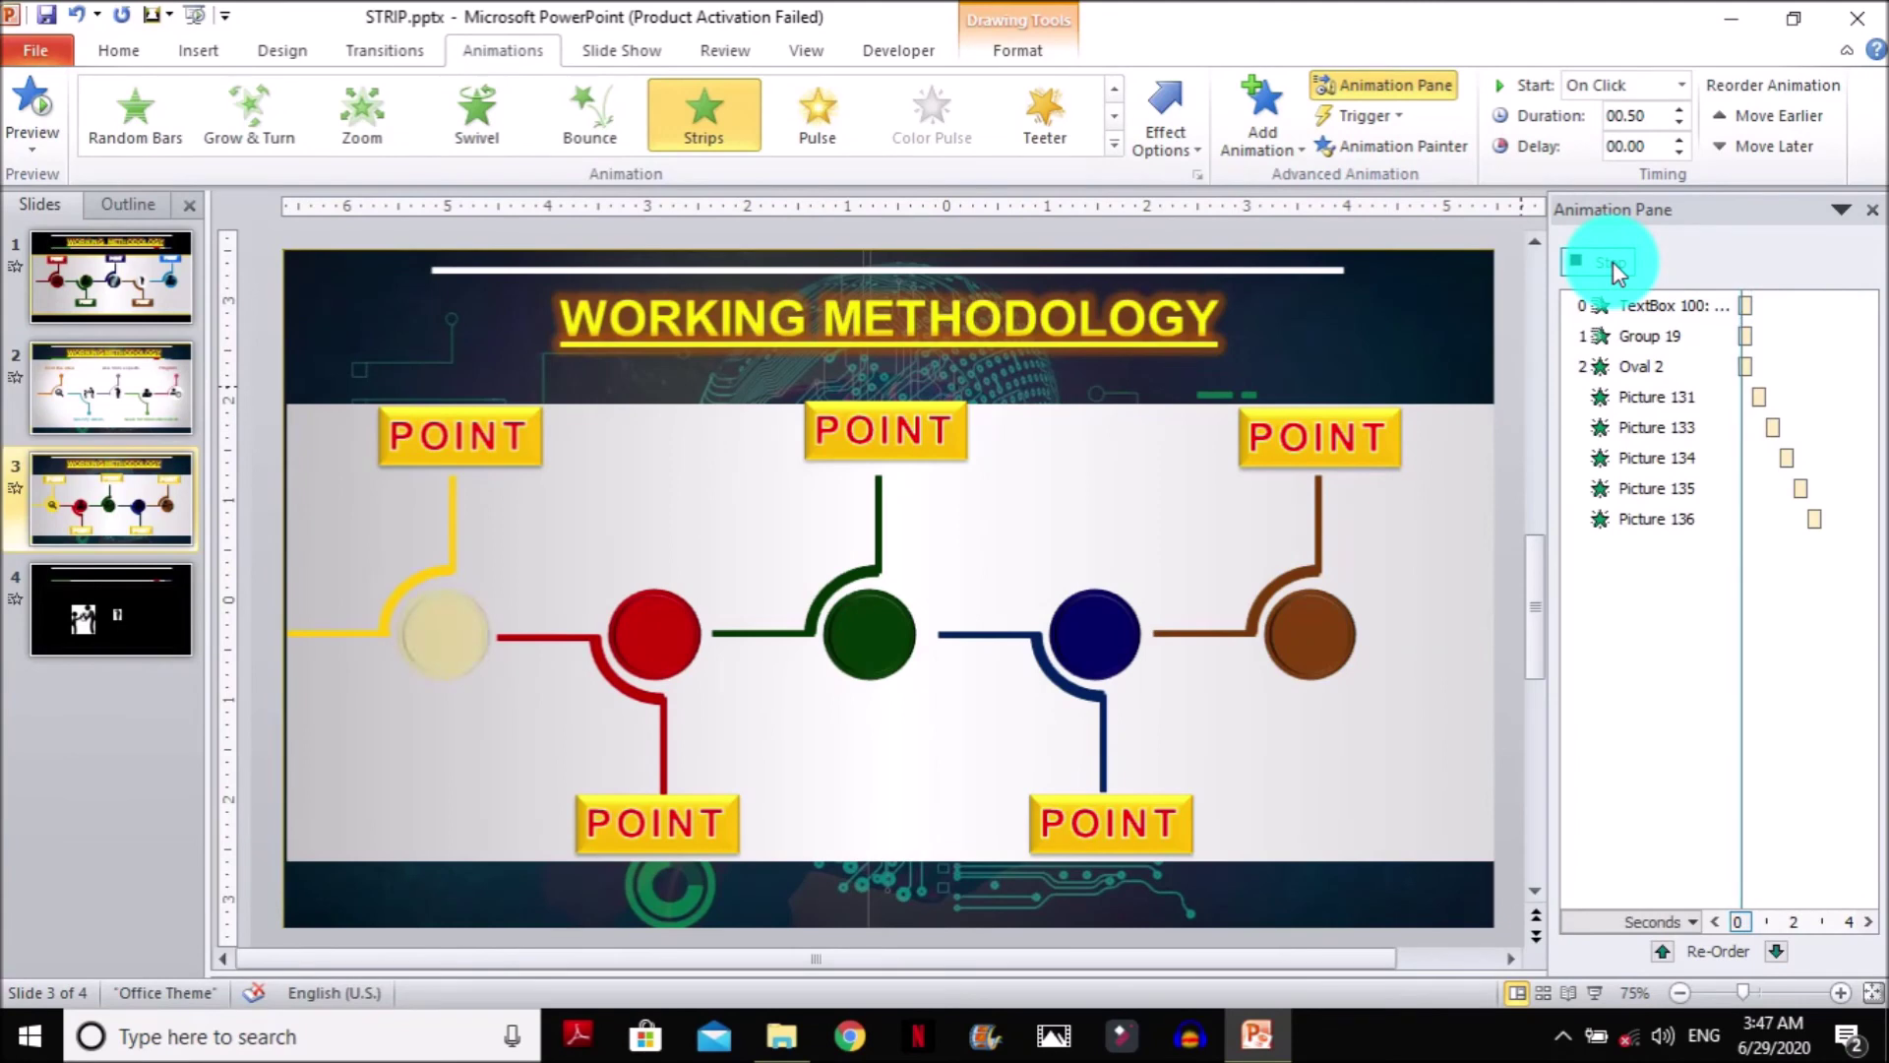